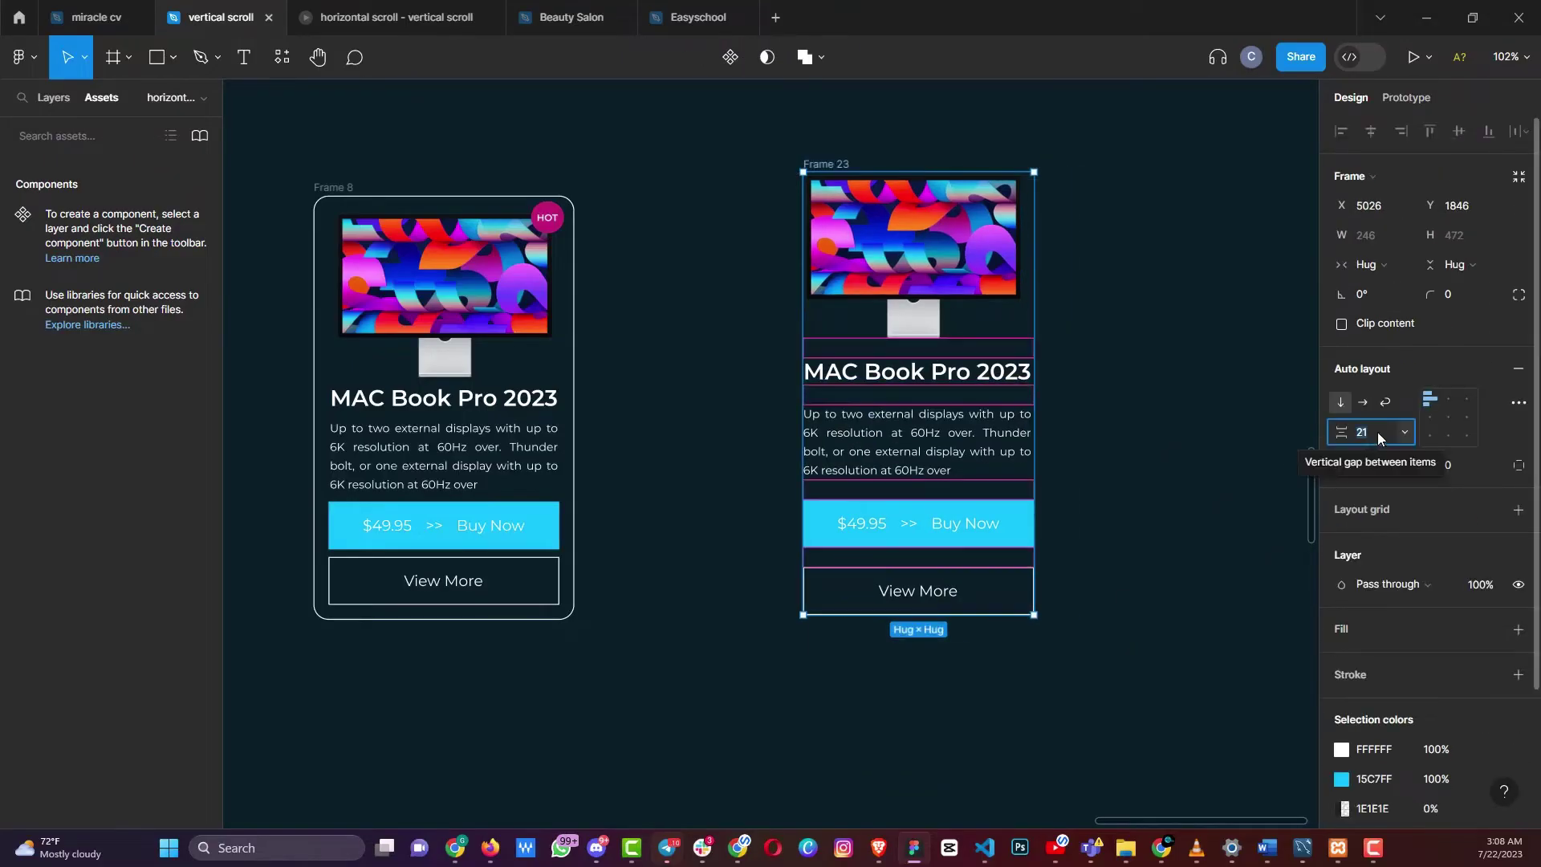
Select the category page frame and drag its edge to make it wider
left_click(481, 361)
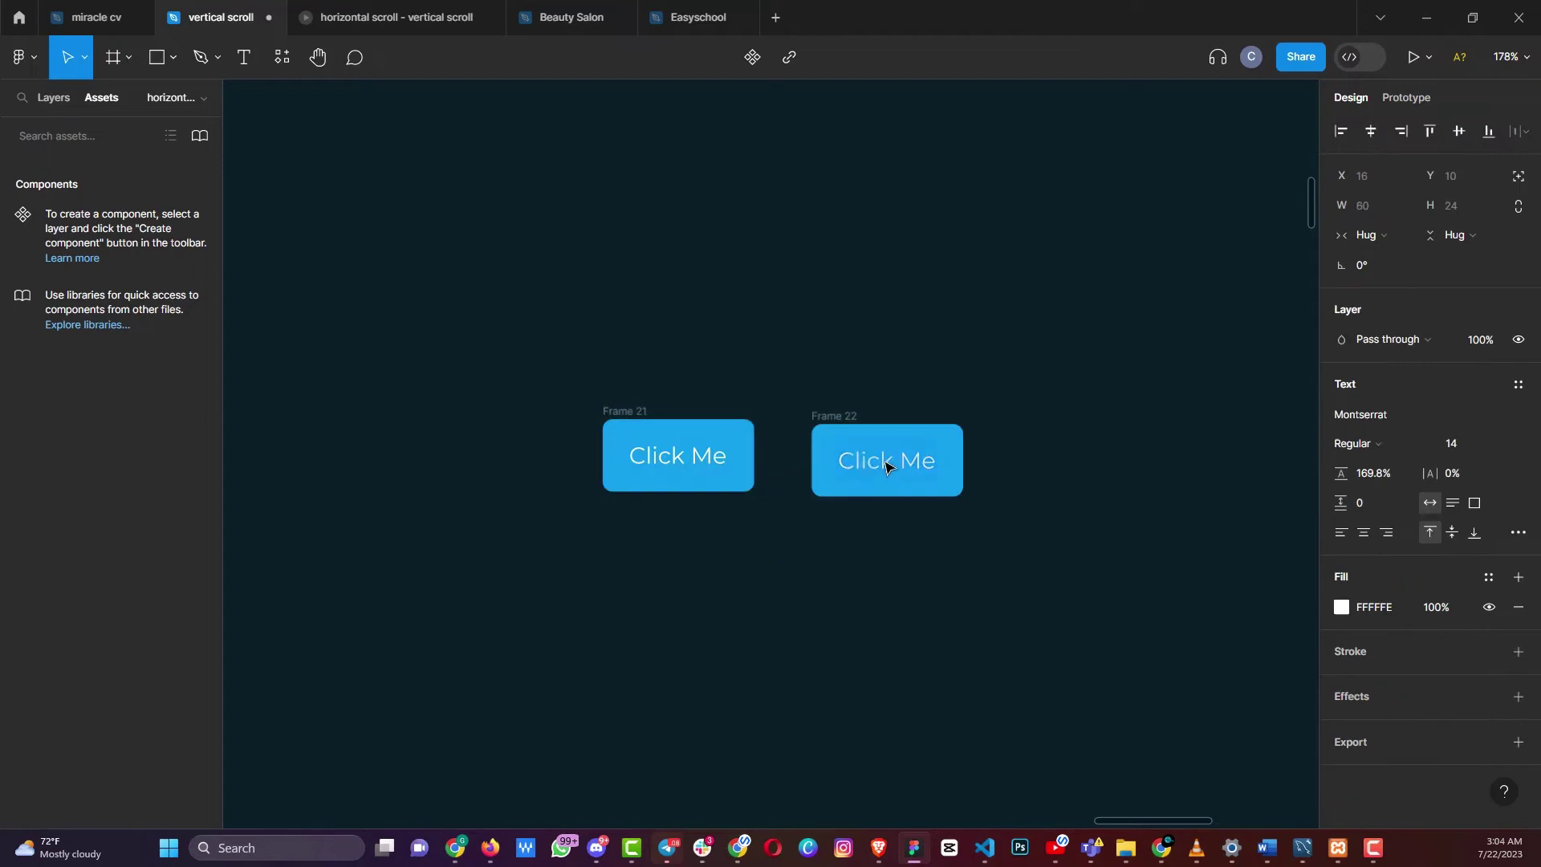
type("S")
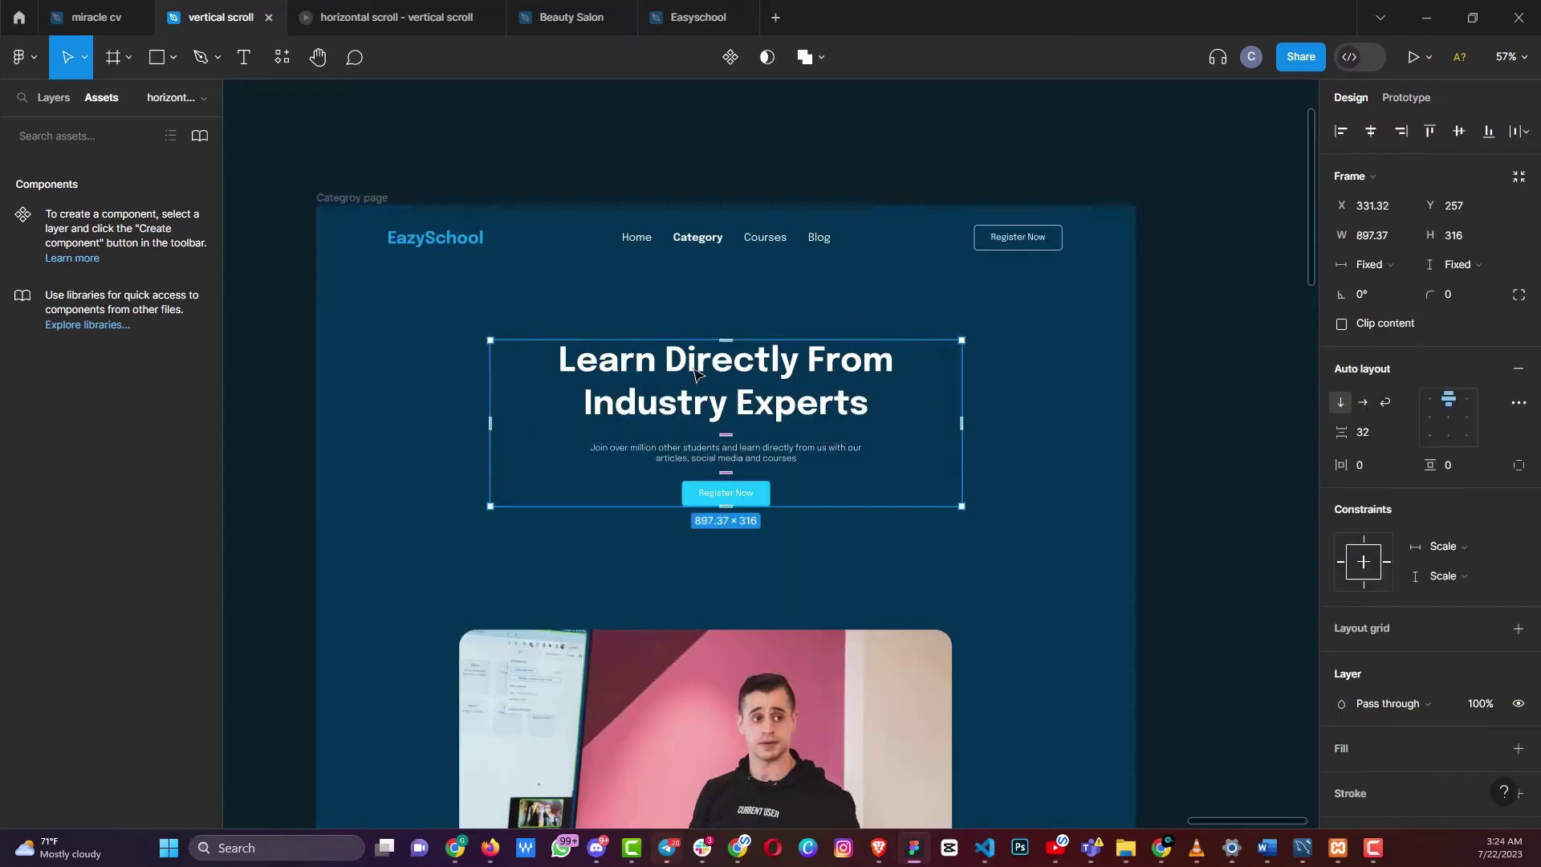
key("Escape")
left_click_drag(1136, 427, 1084, 437)
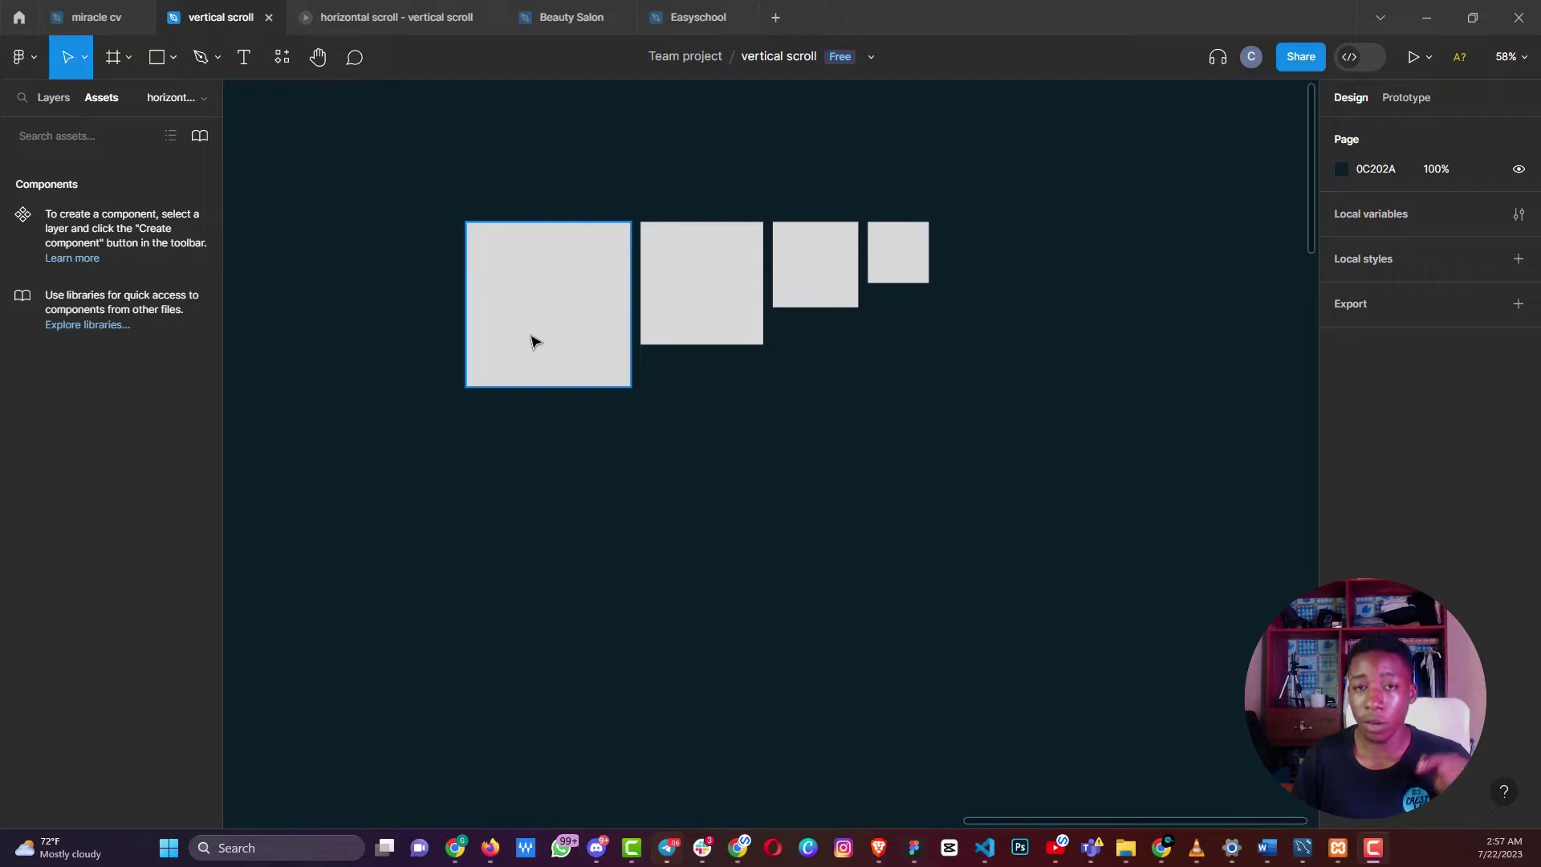
Marquee-select all four grey squares, the largest 311 × 311
left_click(757, 410)
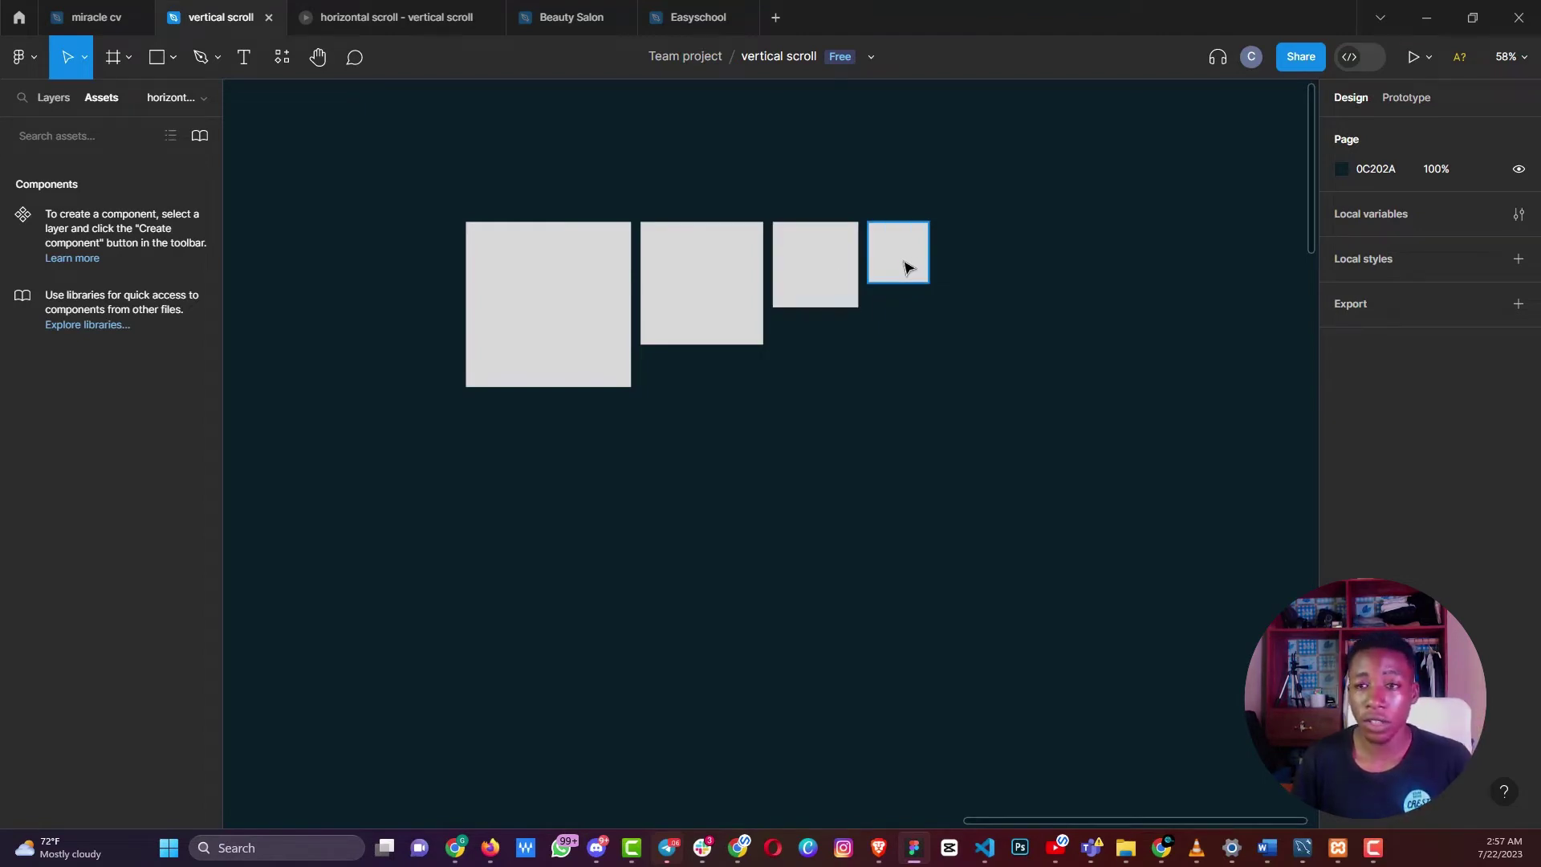
left_click_drag(1149, 446, 730, 485)
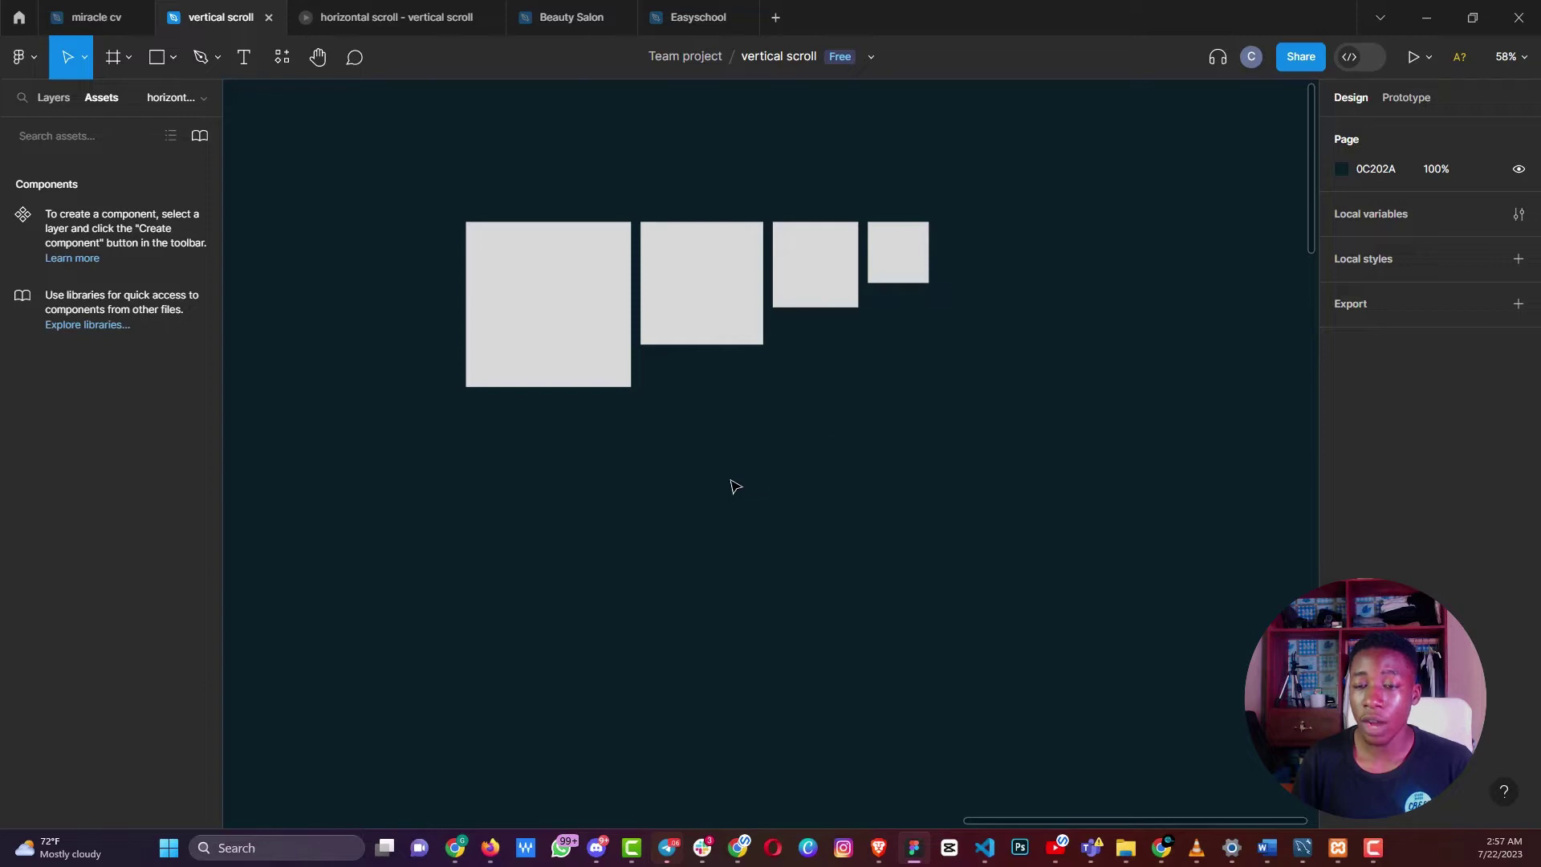
left_click(624, 368)
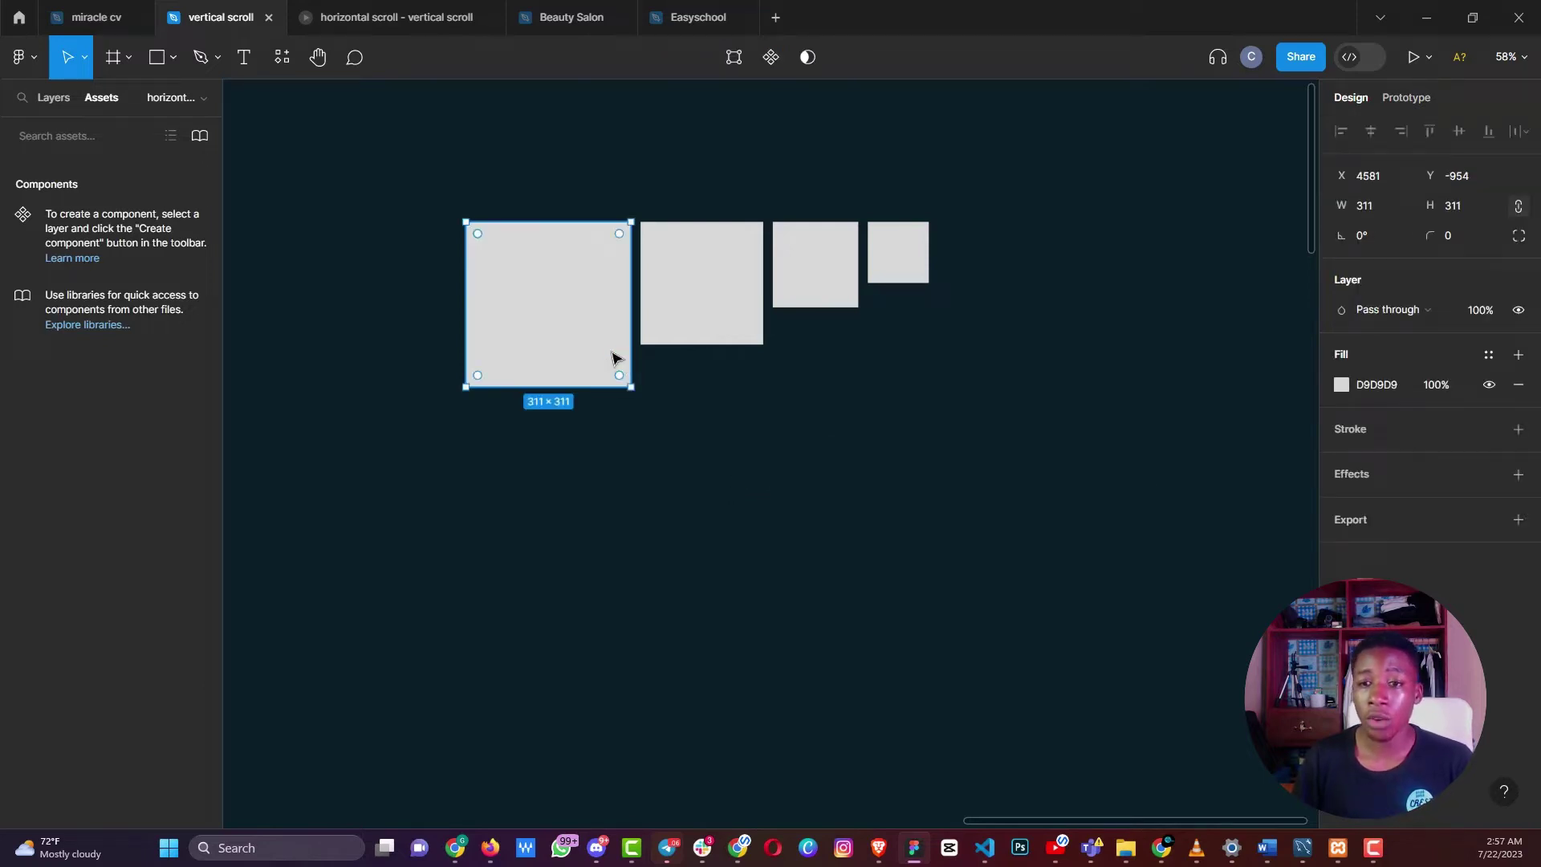
right_click(612, 357)
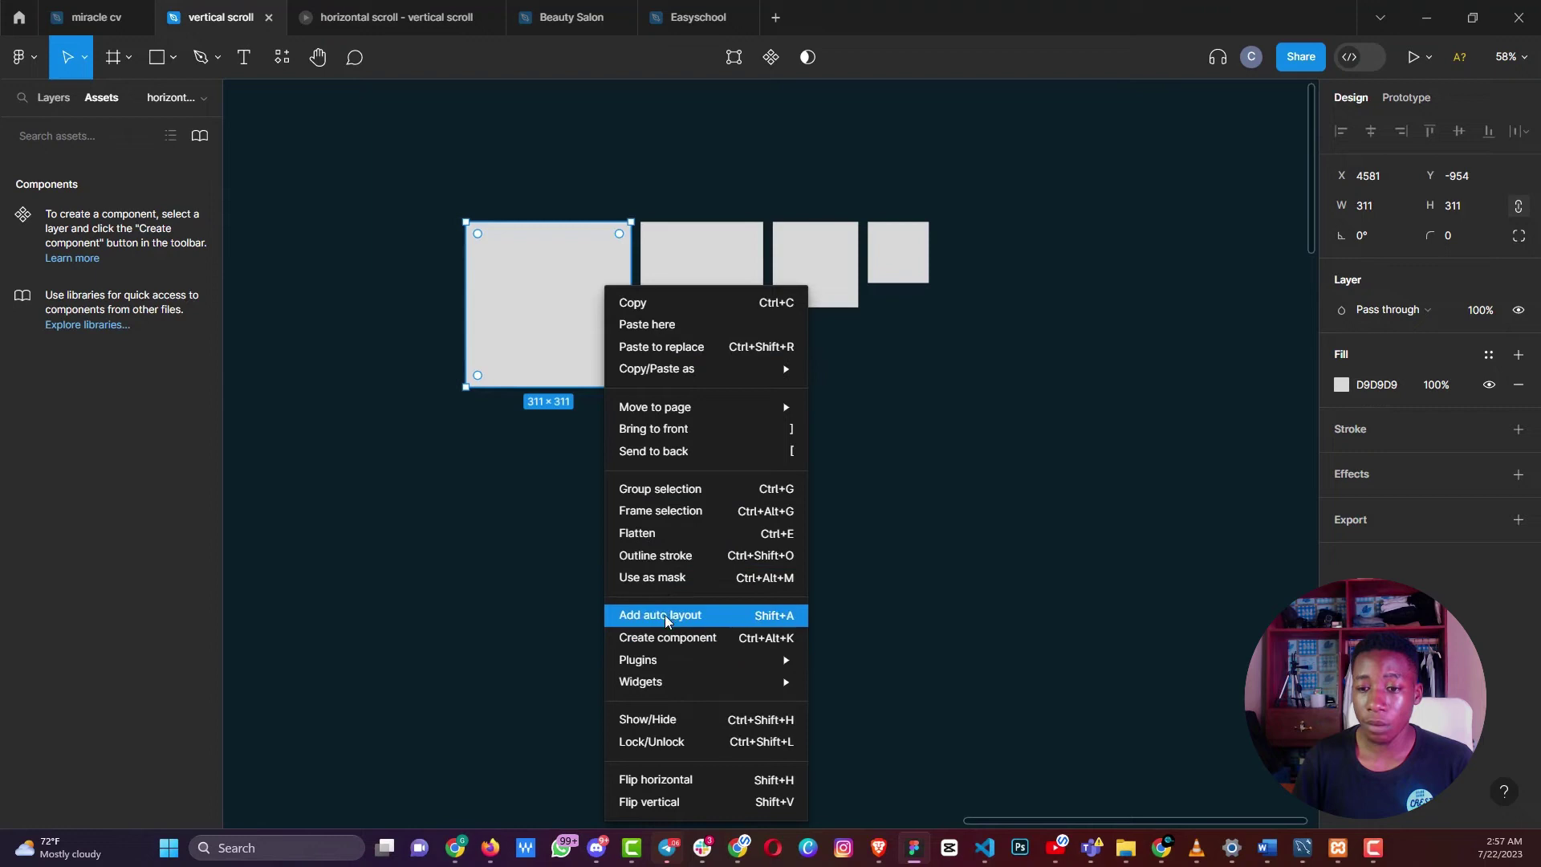
left_click(573, 571)
left_click_drag(1003, 531, 464, 219)
right_click(496, 265)
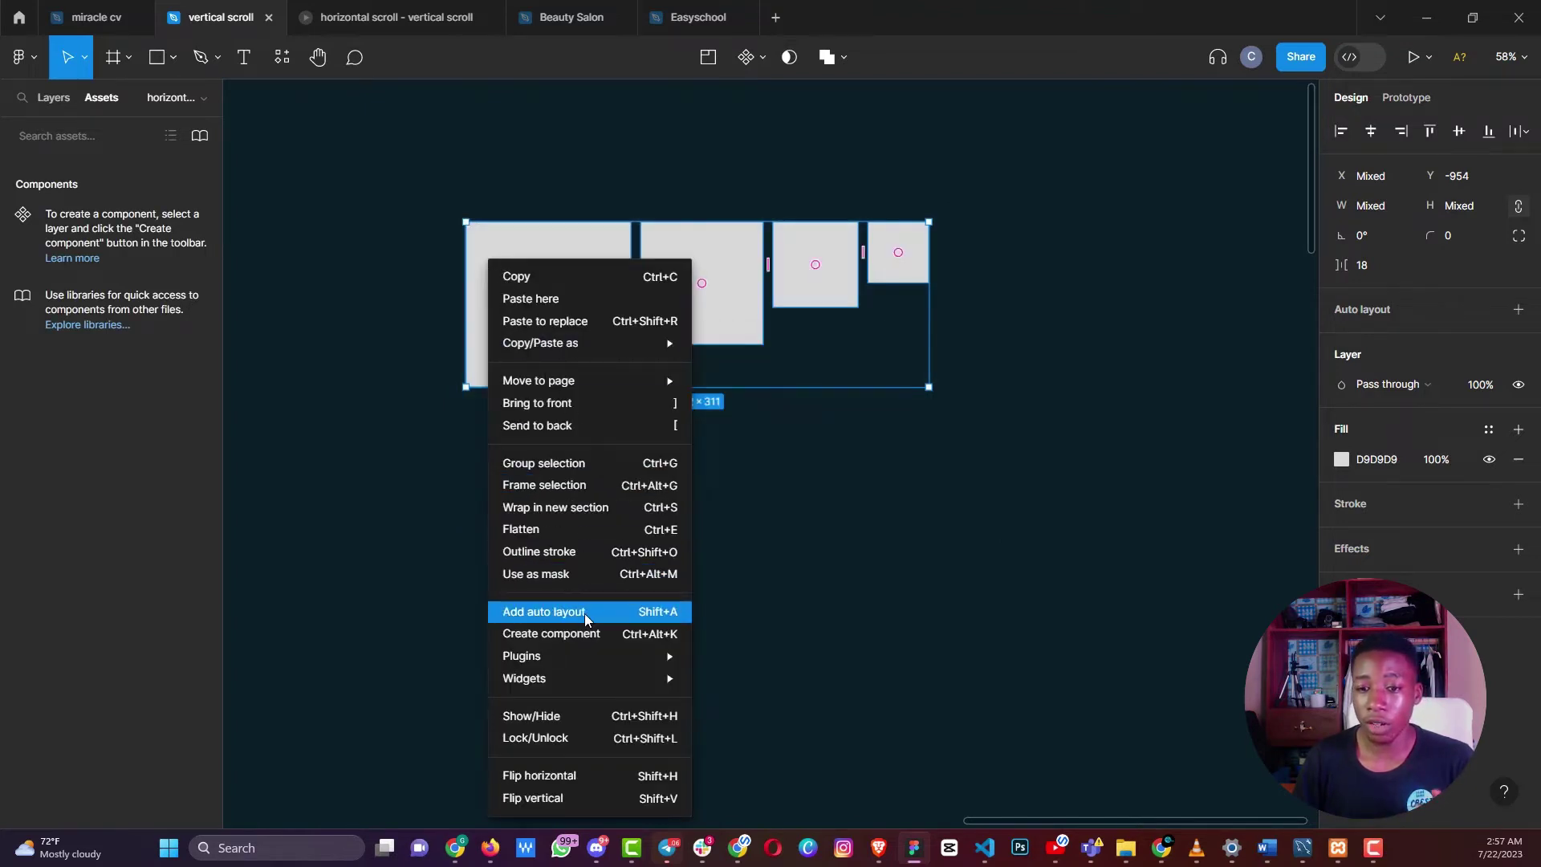
Wrap the four squares in horizontal auto layout with 18 spacing, hugging at 872 × 311
left_click(447, 505)
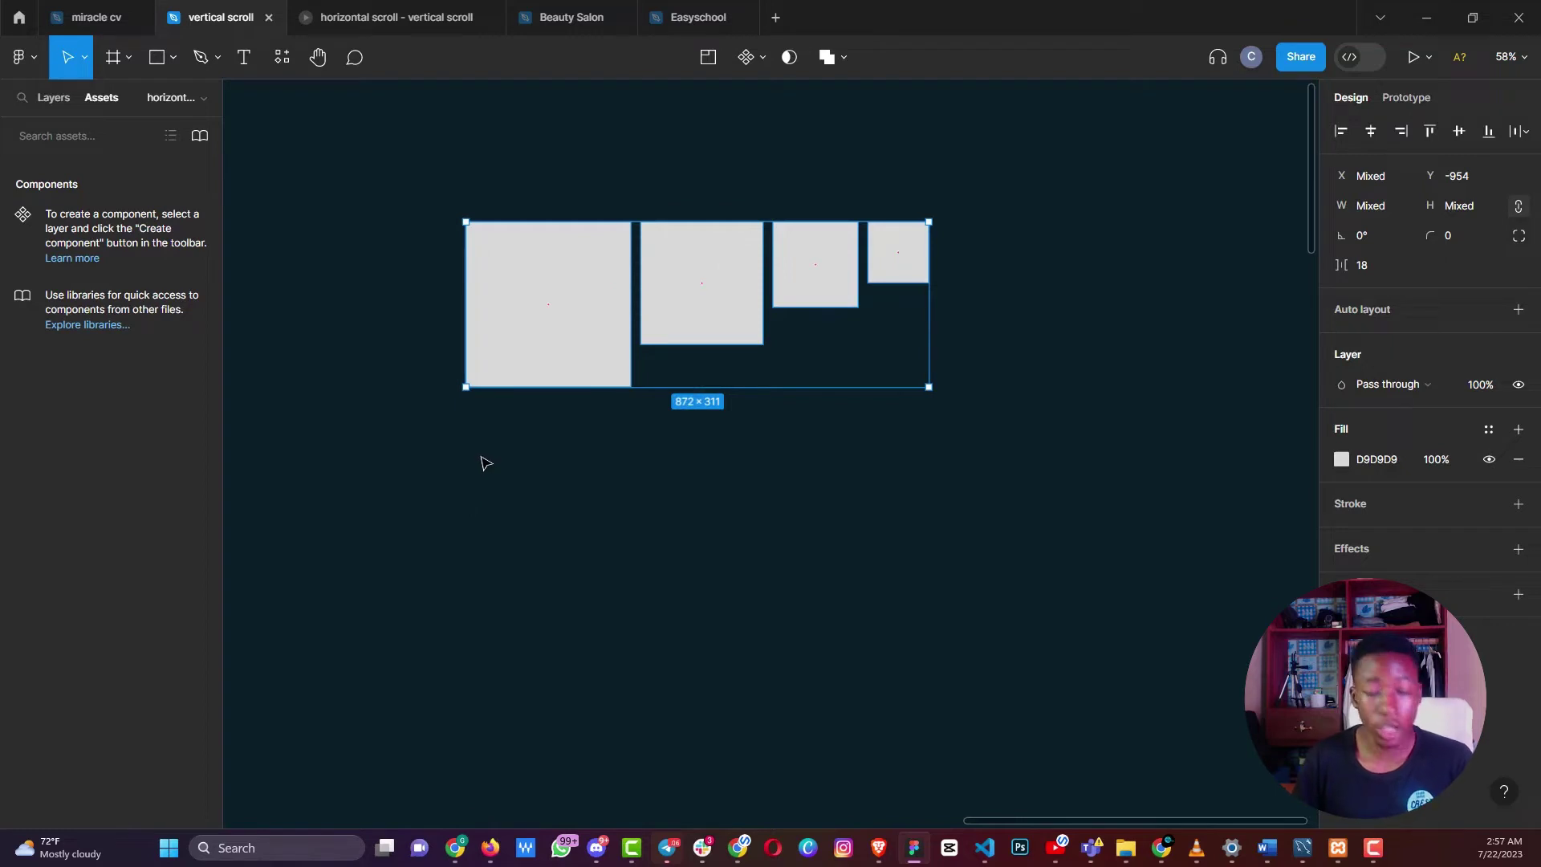
key("shift+a")
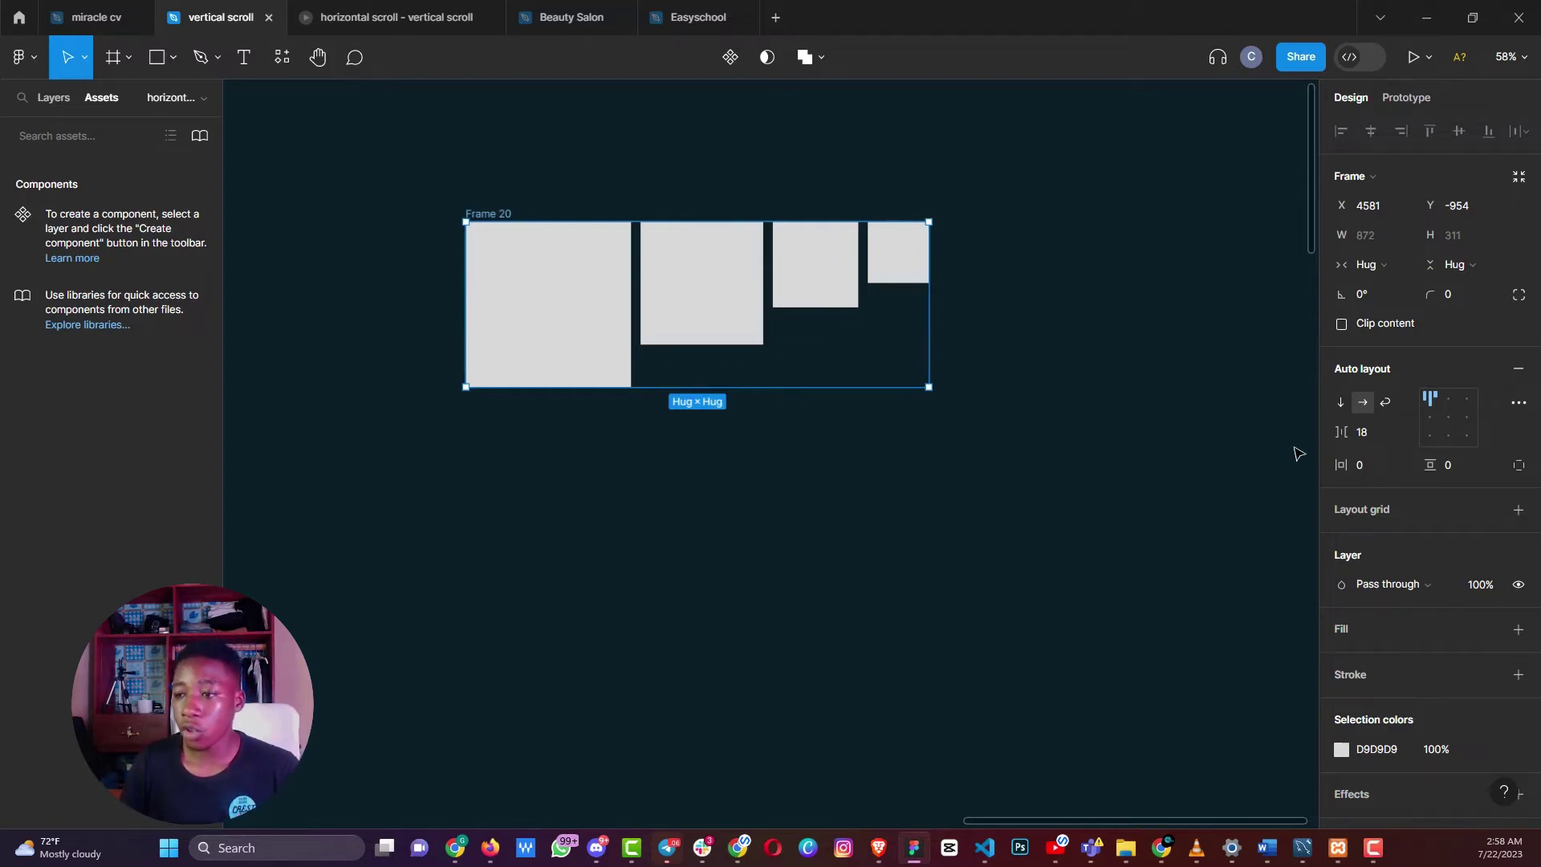
Keep Frame 20's auto layout horizontal and turn on wrapping
left_click(1341, 406)
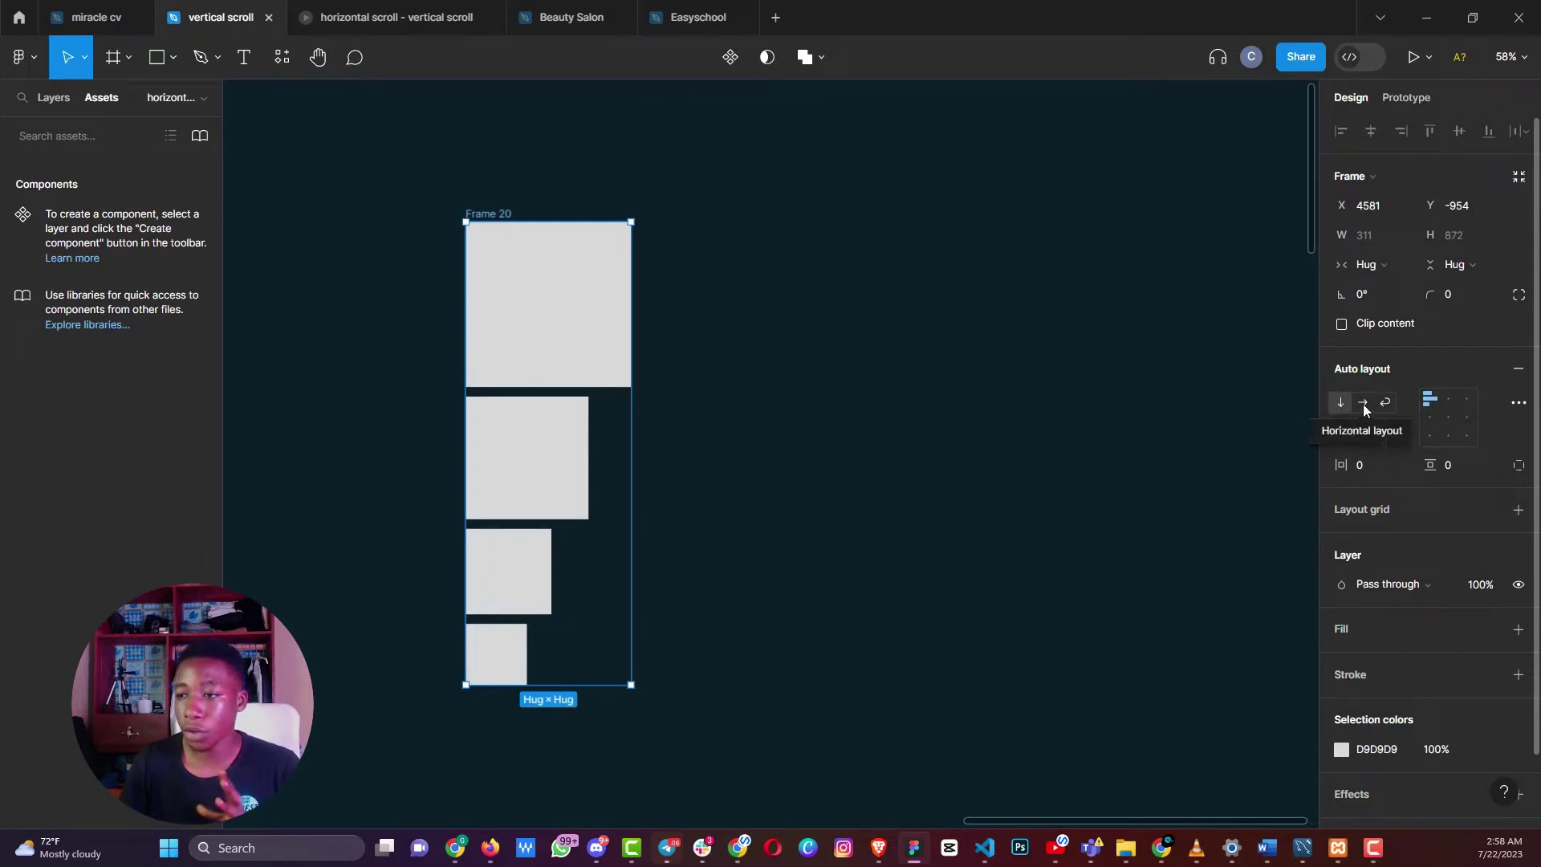
left_click(1363, 403)
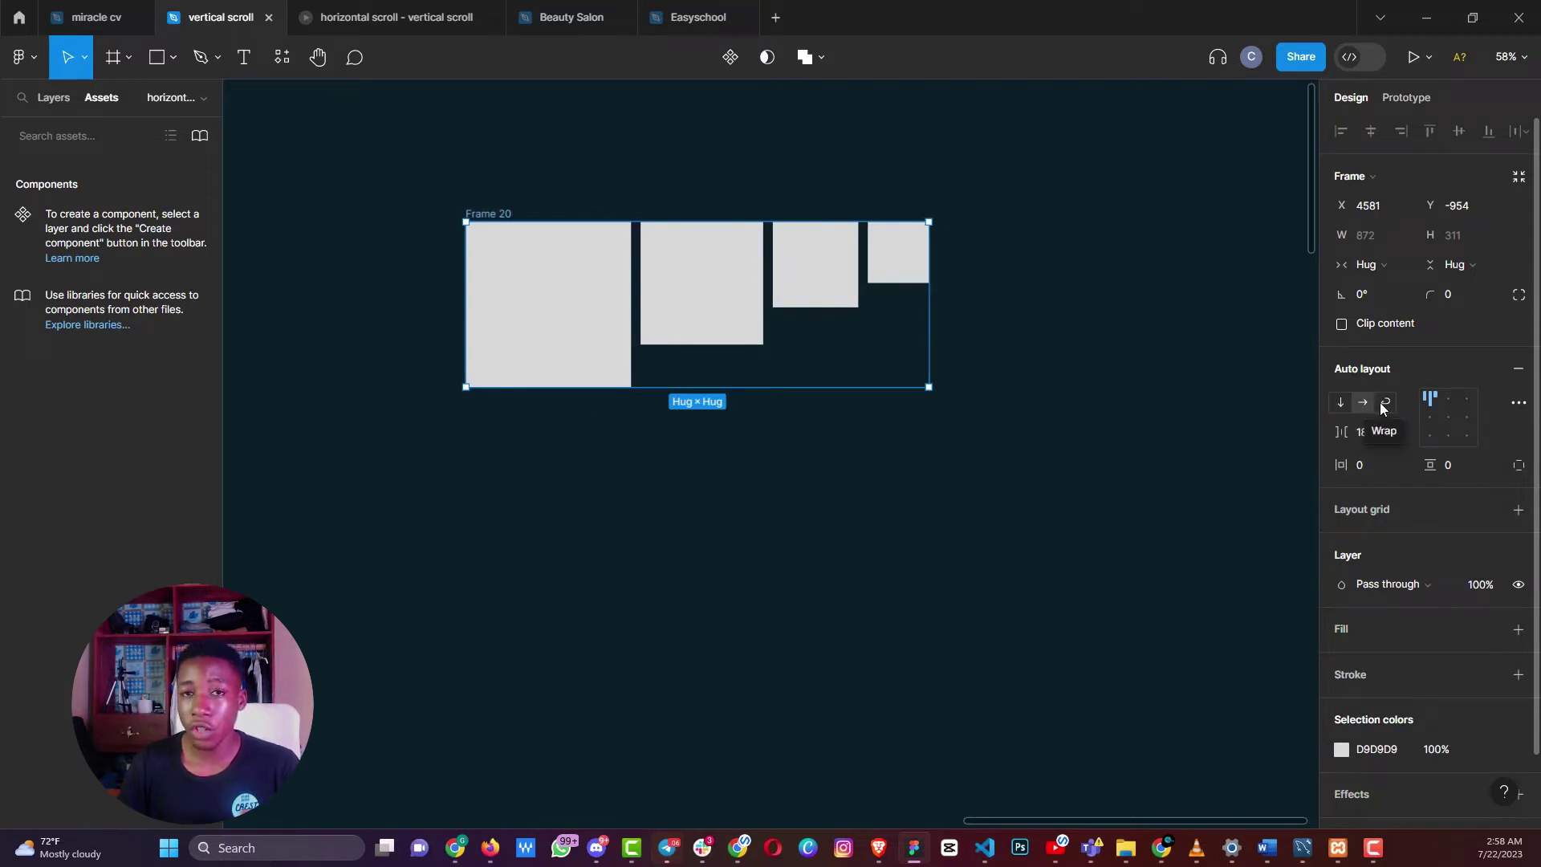
left_click(1382, 405)
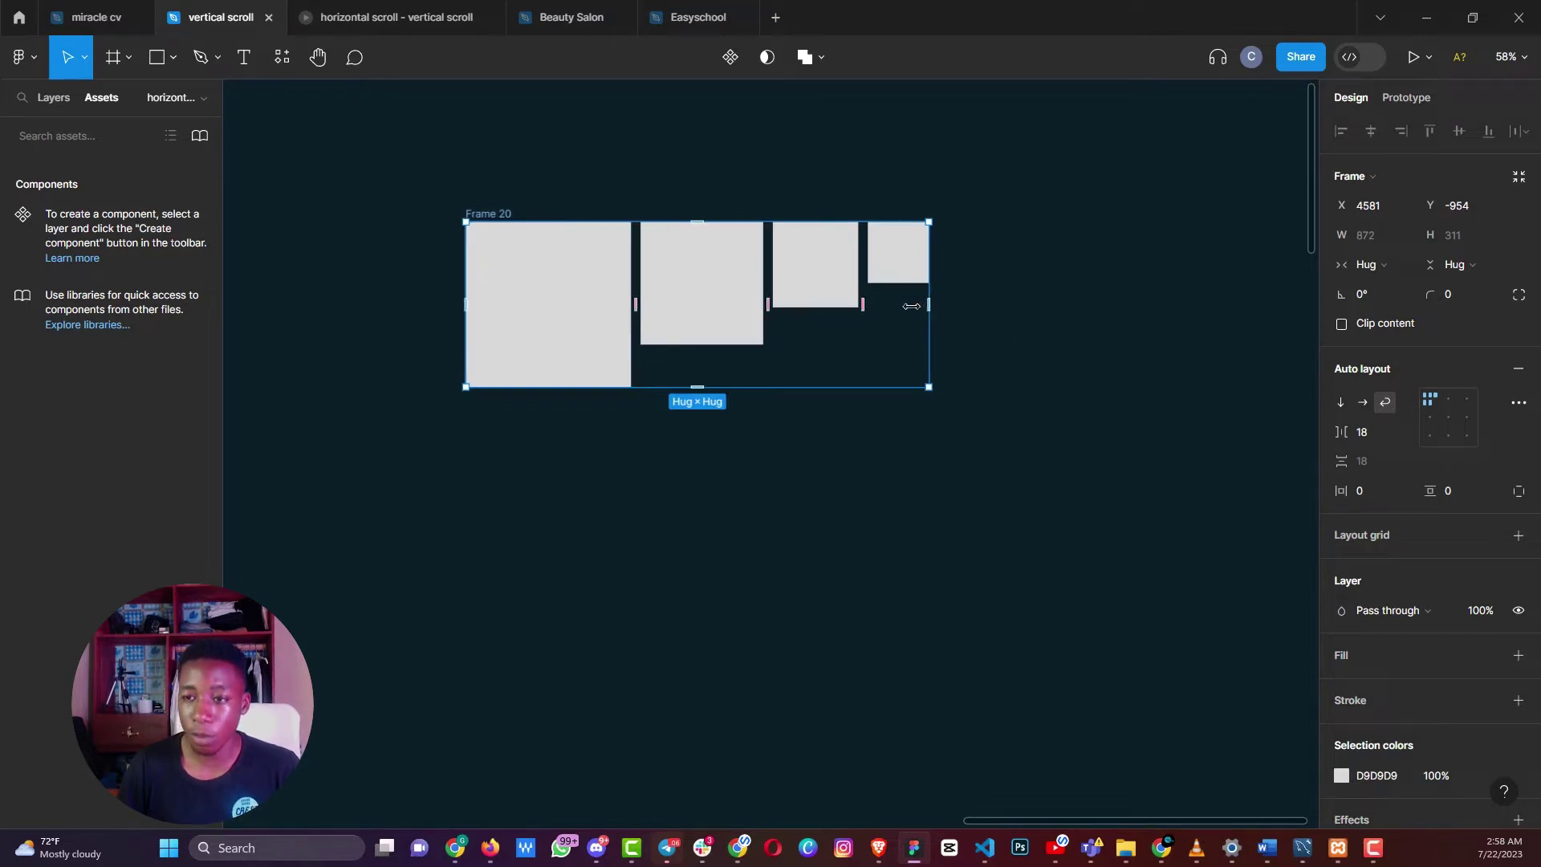
Narrow Frame 20 to 826 so the smallest square wraps, then try top, right and bottom alignments
left_click_drag(931, 299, 905, 308)
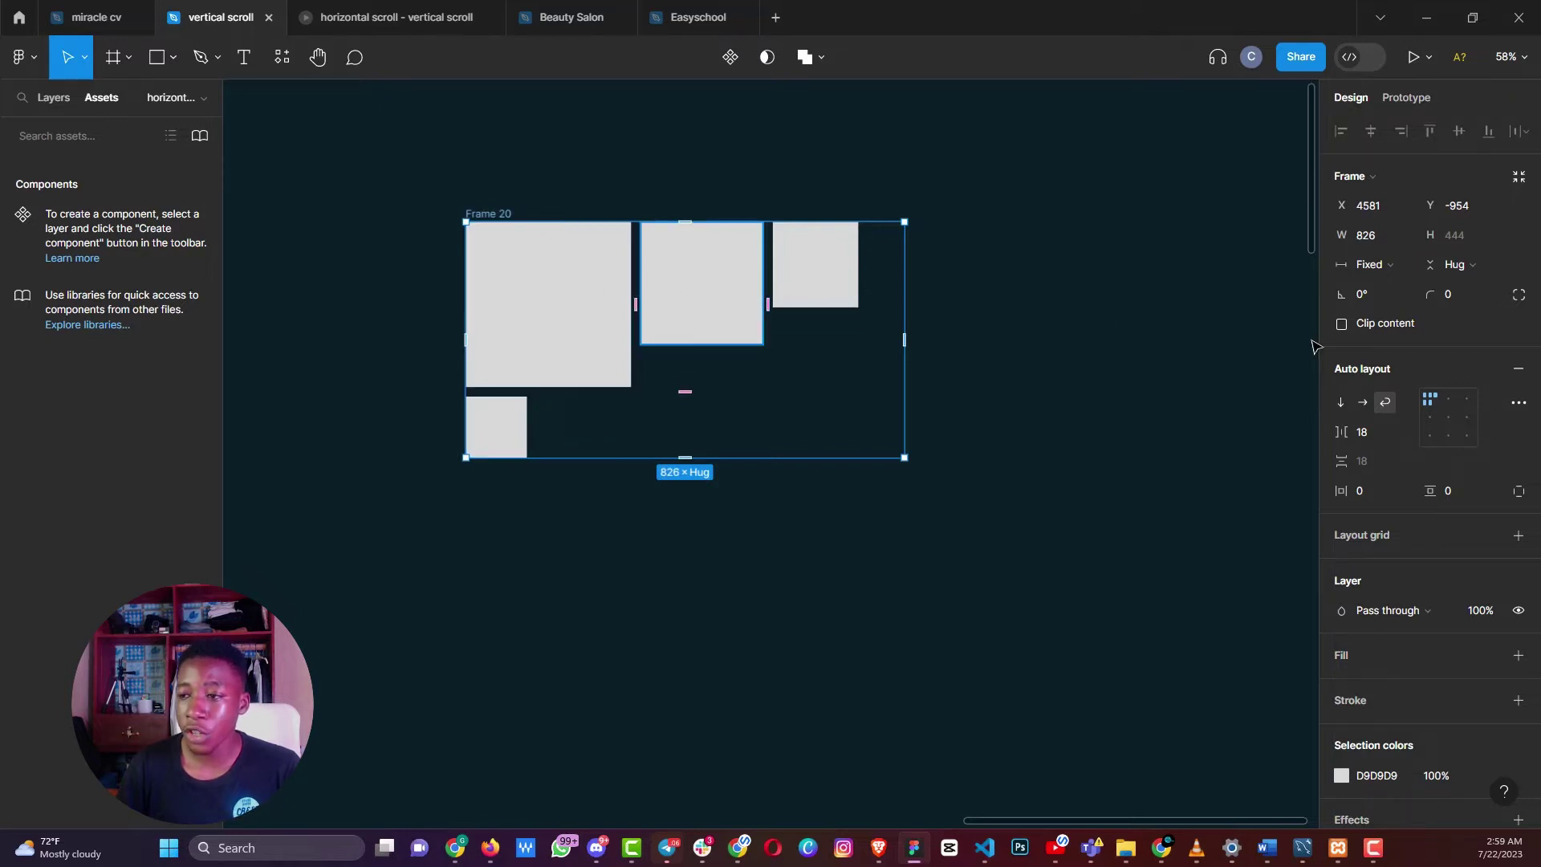
left_click(1448, 401)
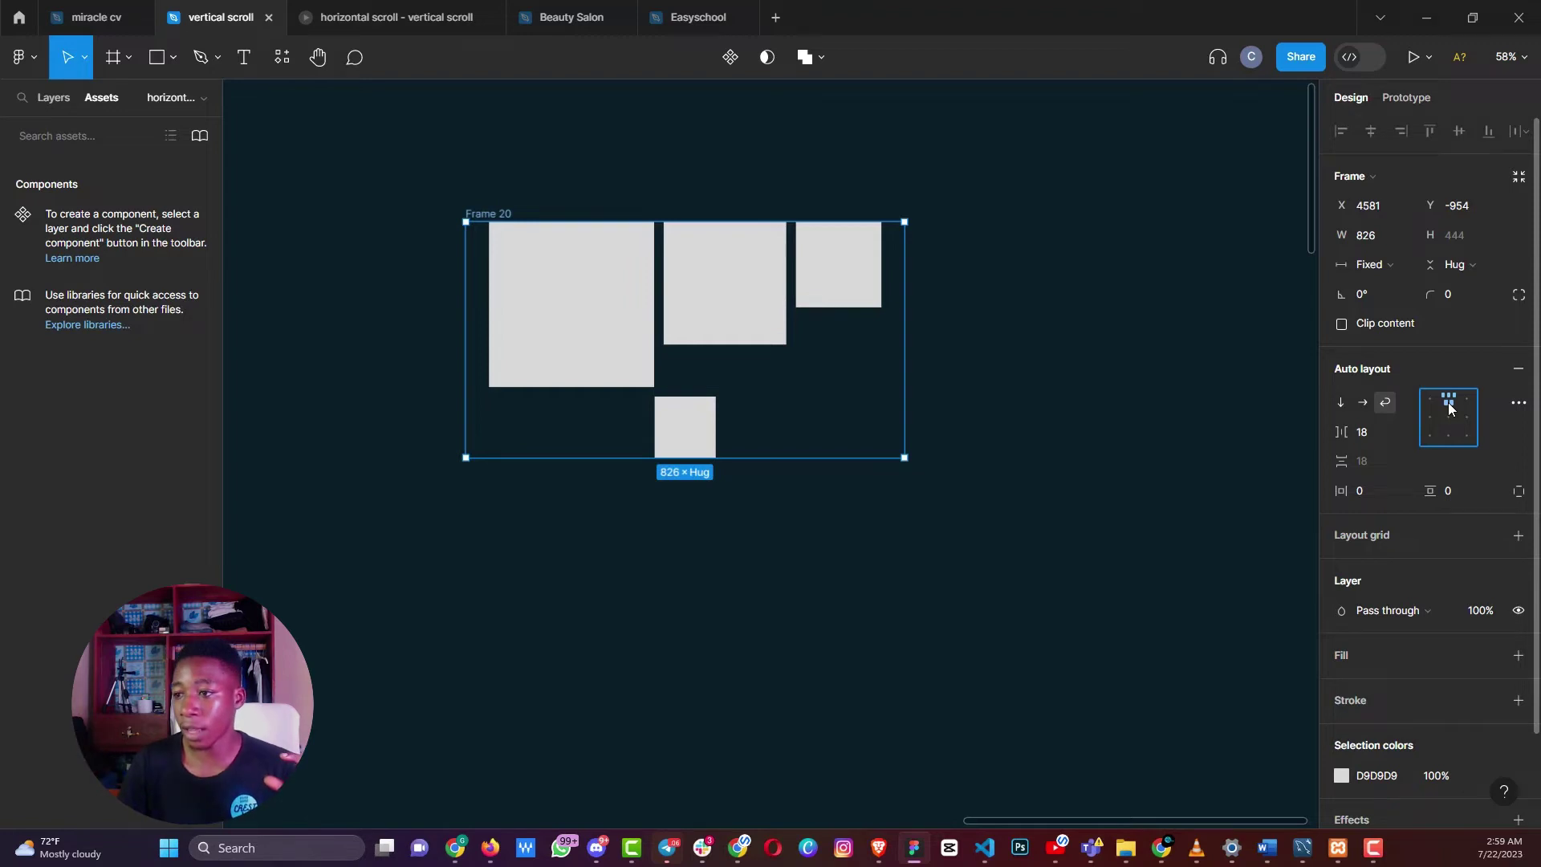
left_click(1465, 401)
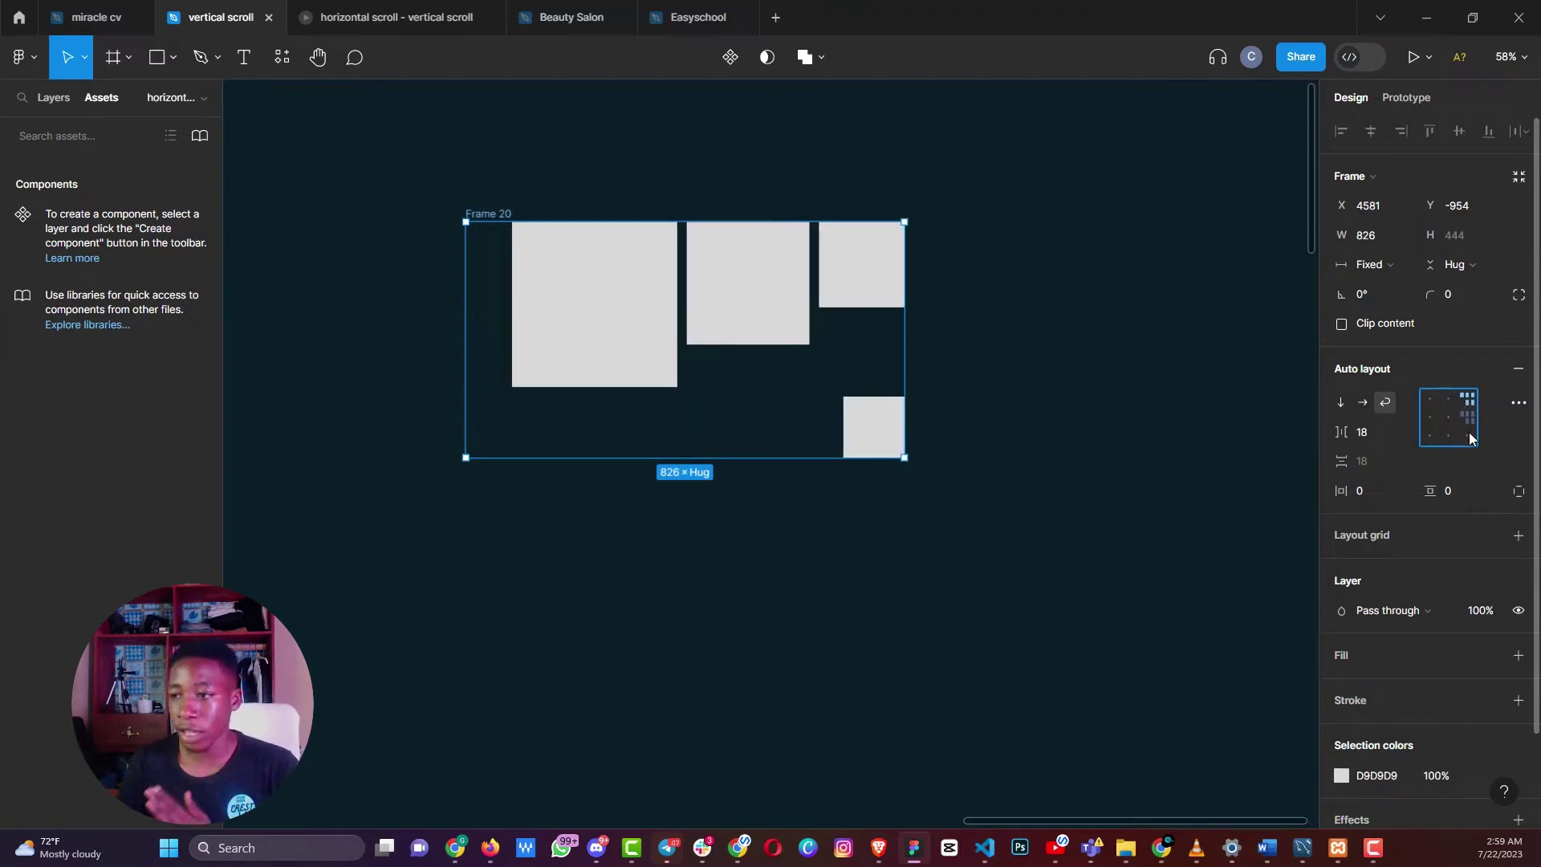
left_click(1472, 417)
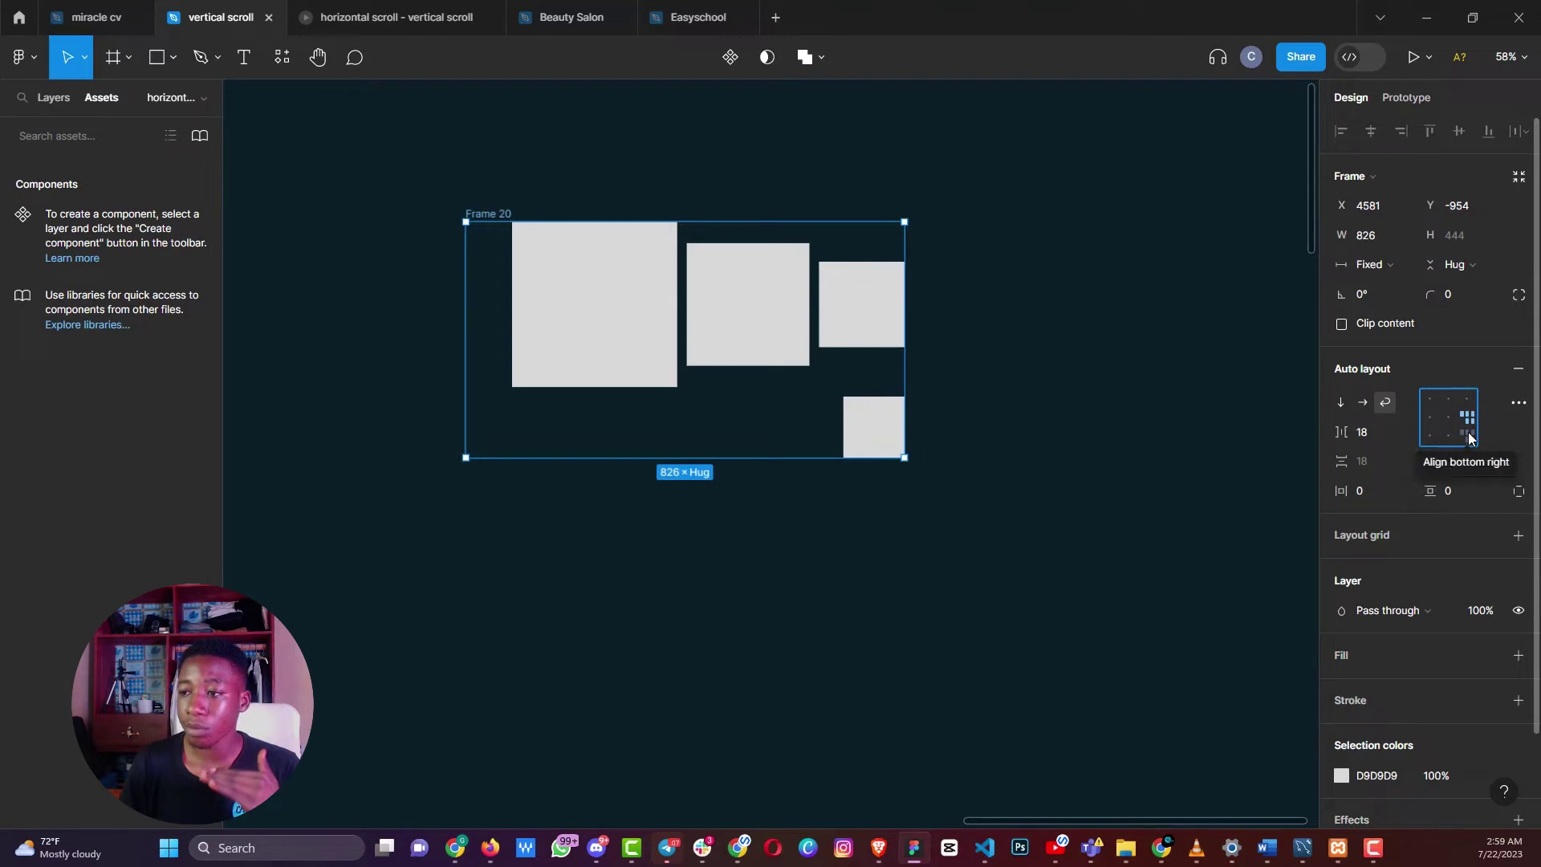
left_click(1466, 432)
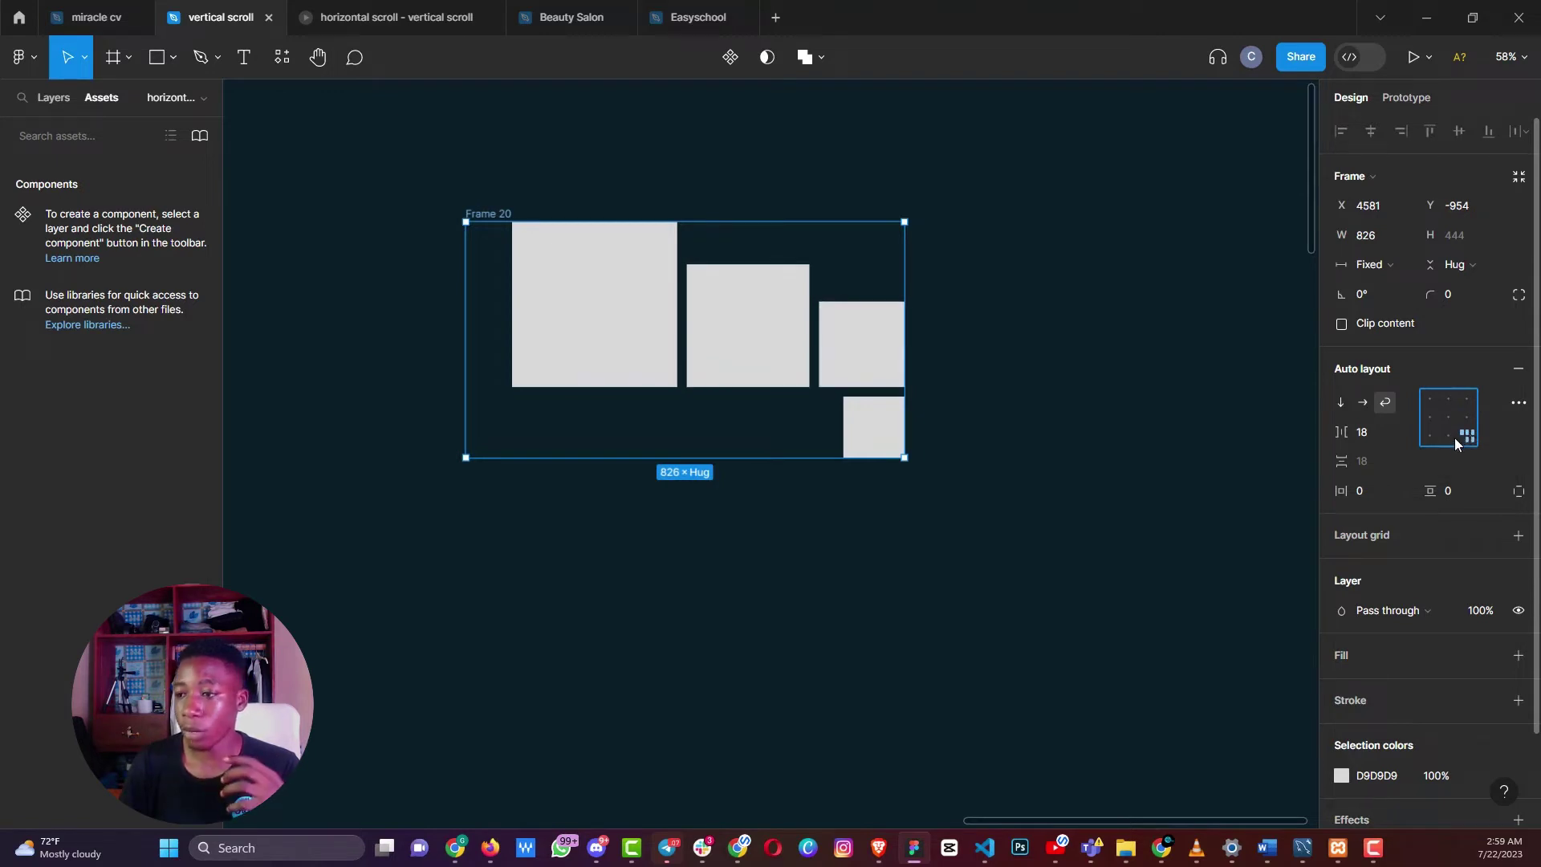
left_click(1448, 437)
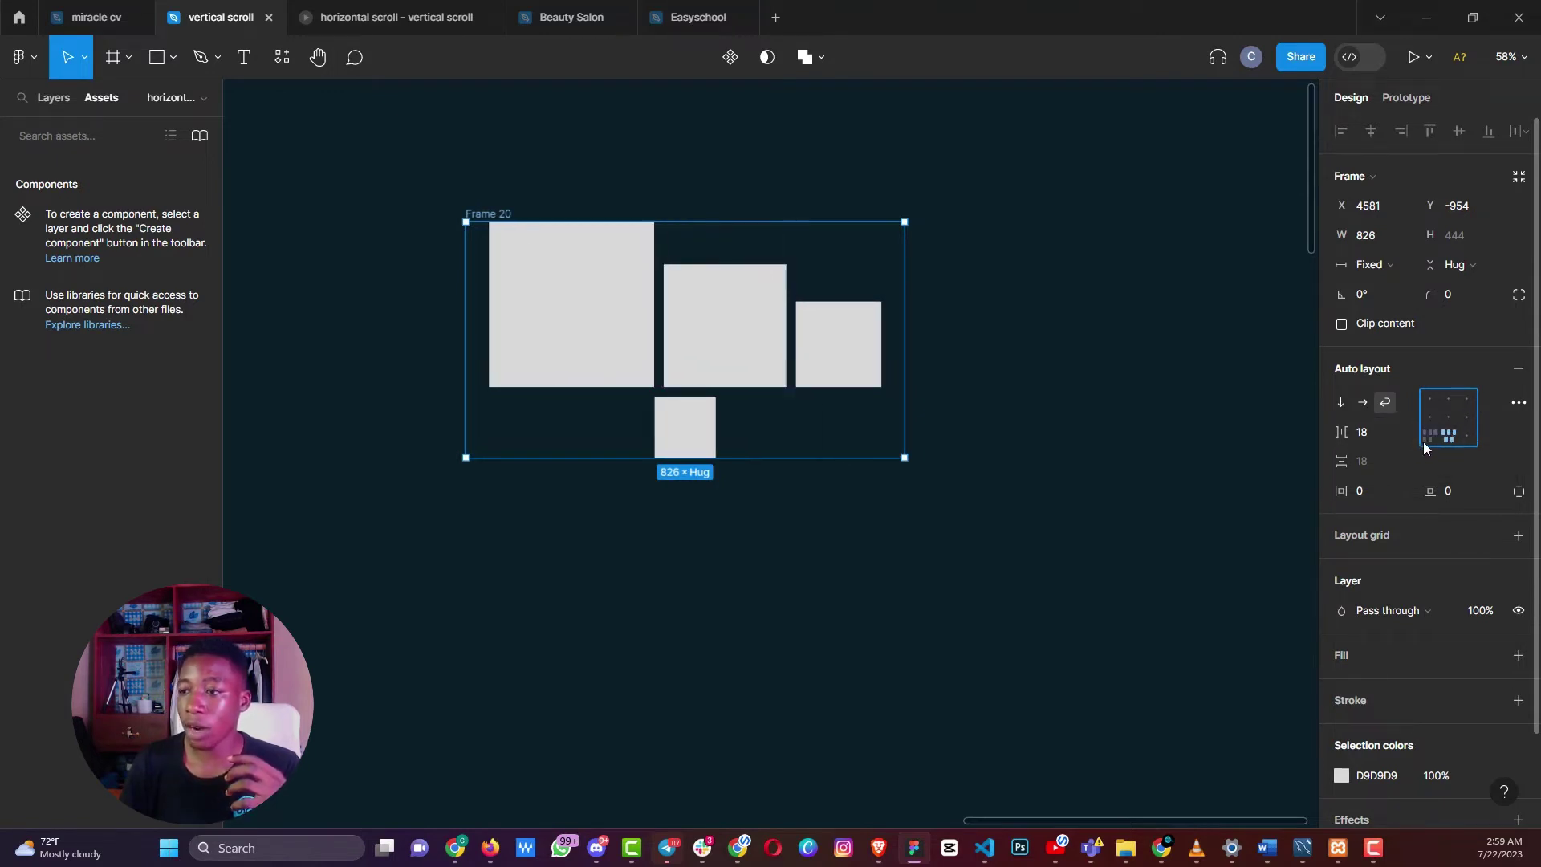
left_click(1429, 435)
Cycle through the alignment grid again, finishing on bottom-left alignment
left_click(1448, 404)
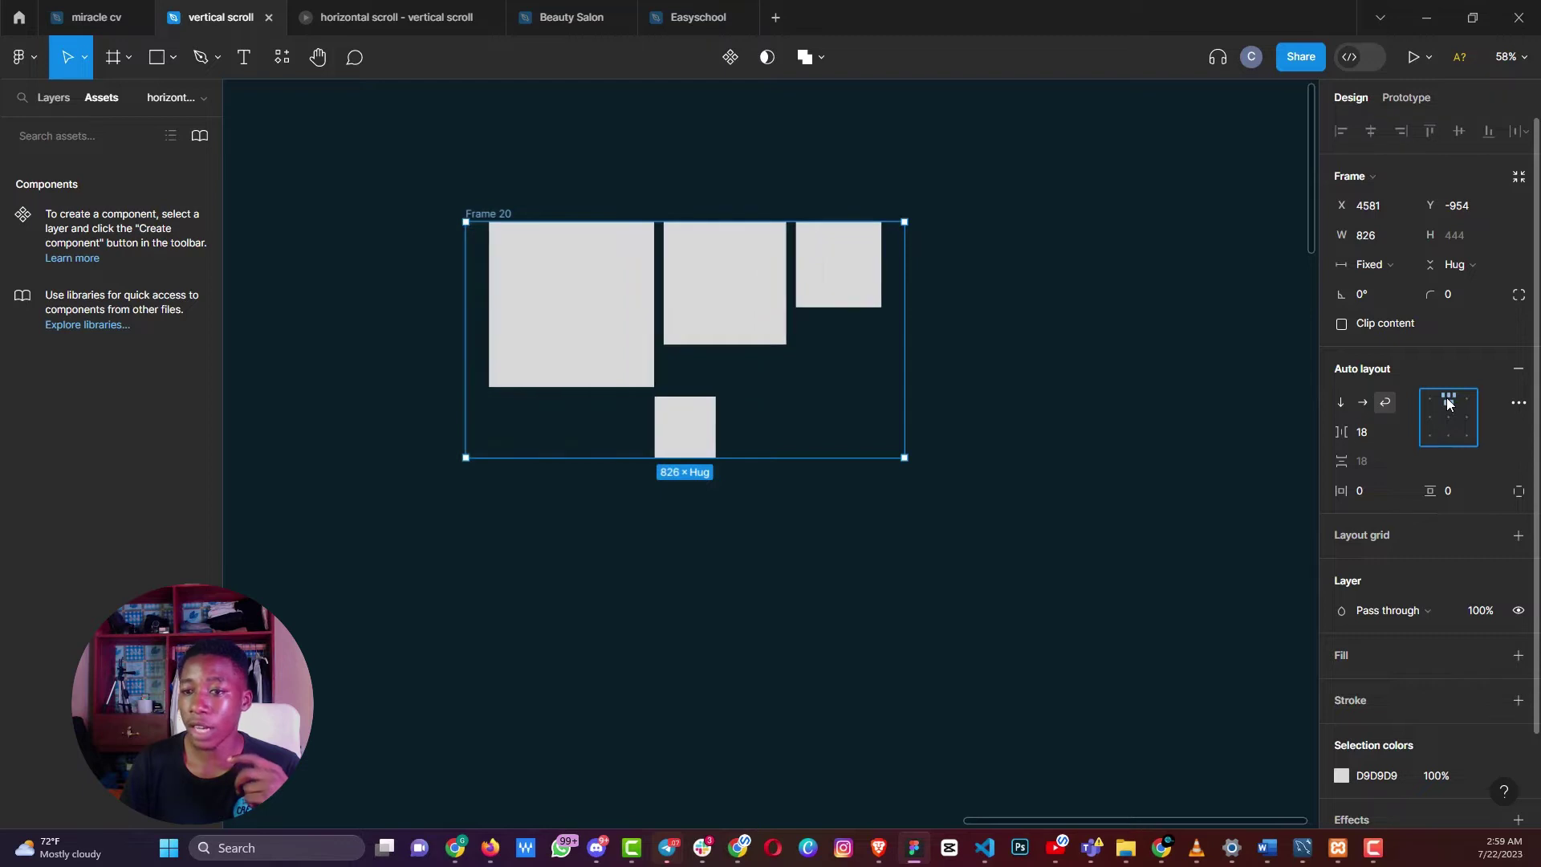
left_click(1425, 423)
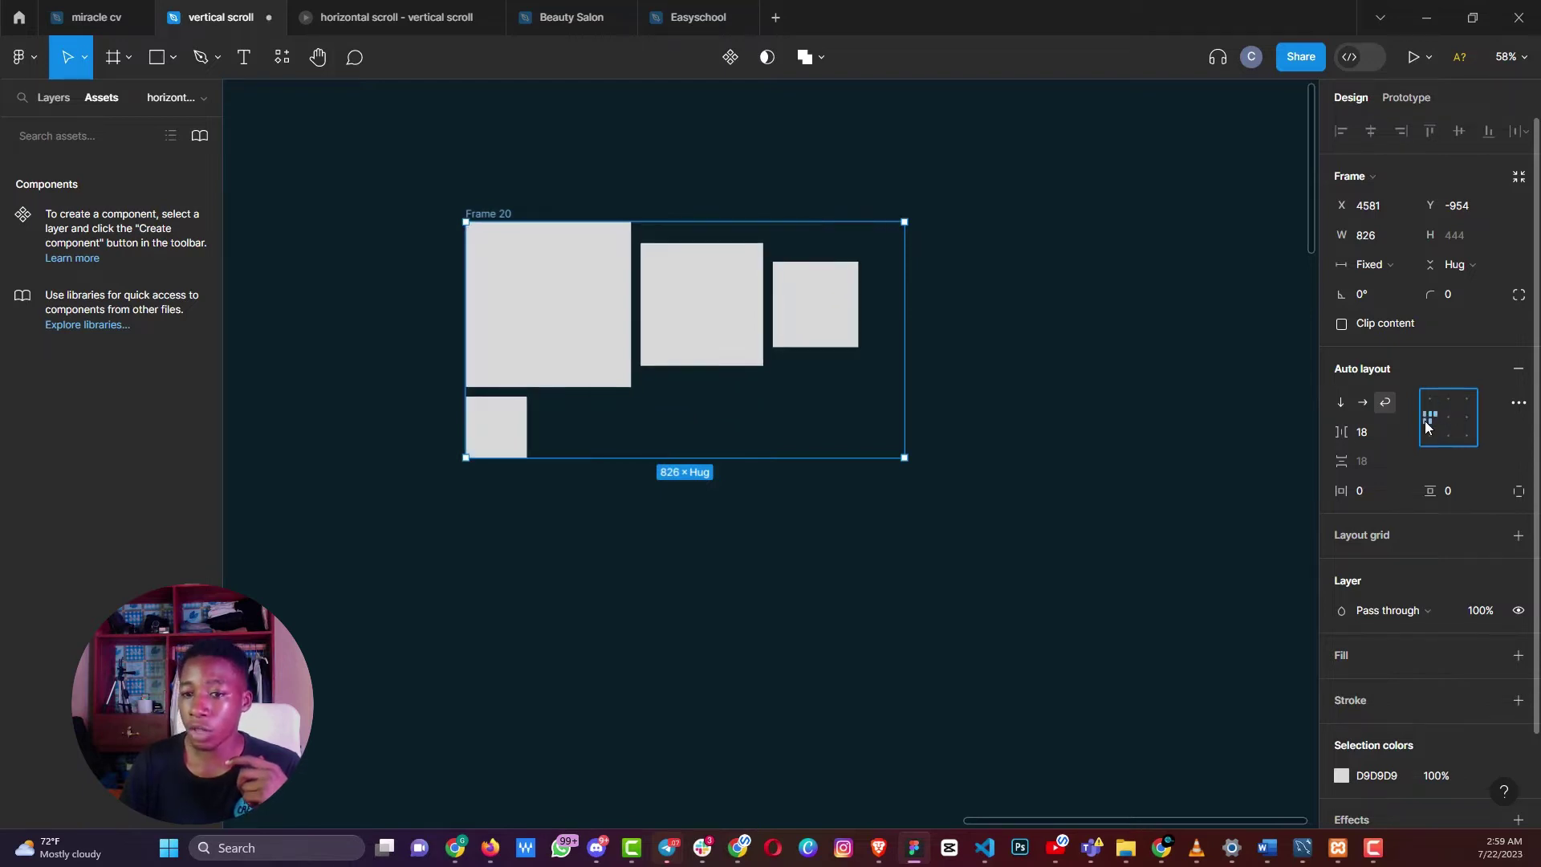
left_click(1468, 402)
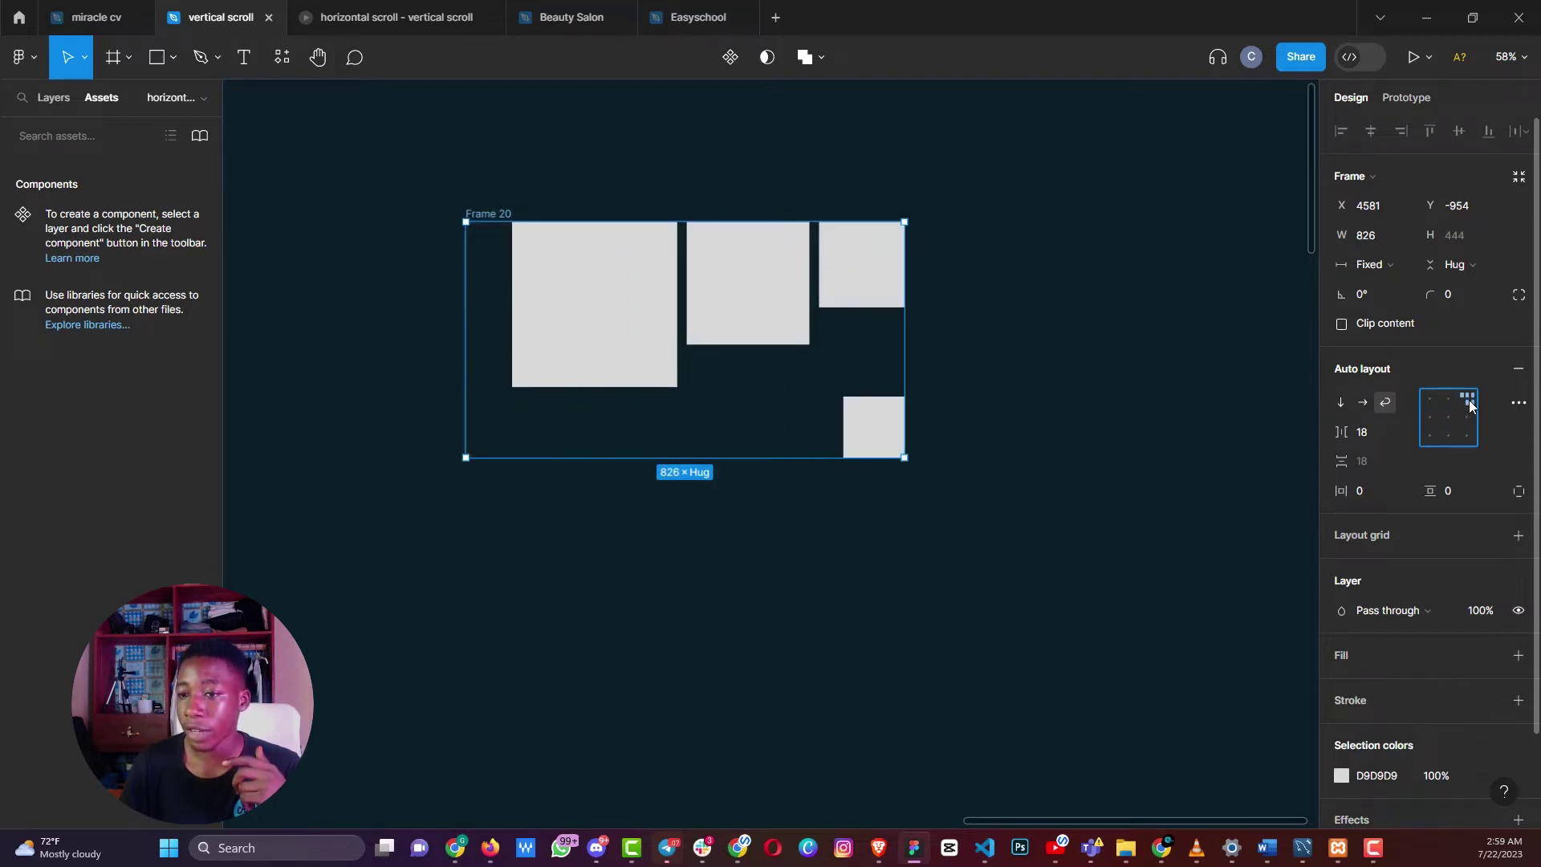
left_click(1429, 399)
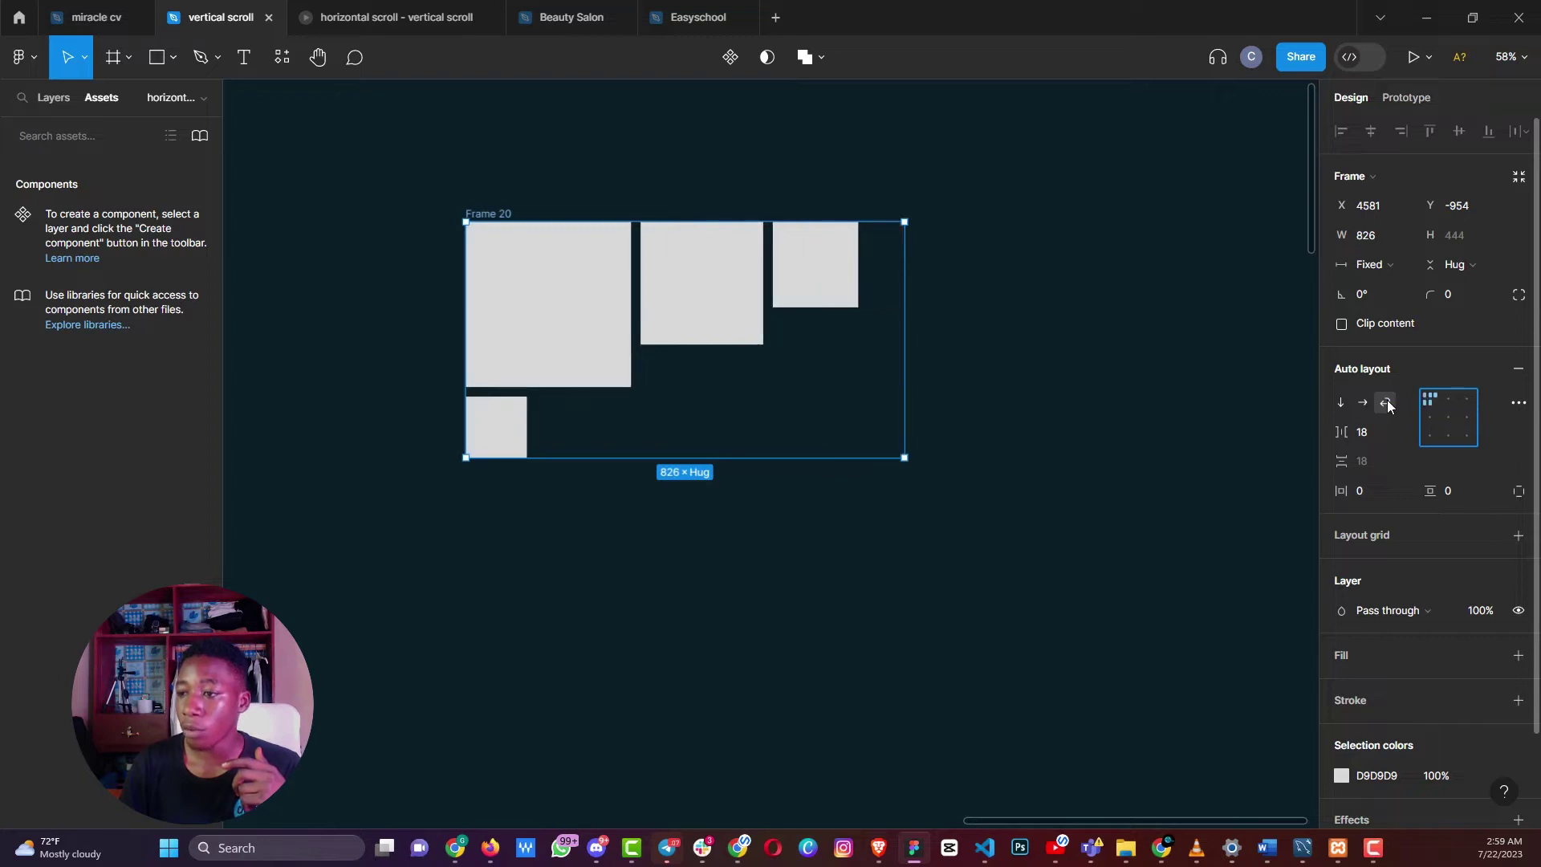
left_click(1447, 417)
left_click(1465, 417)
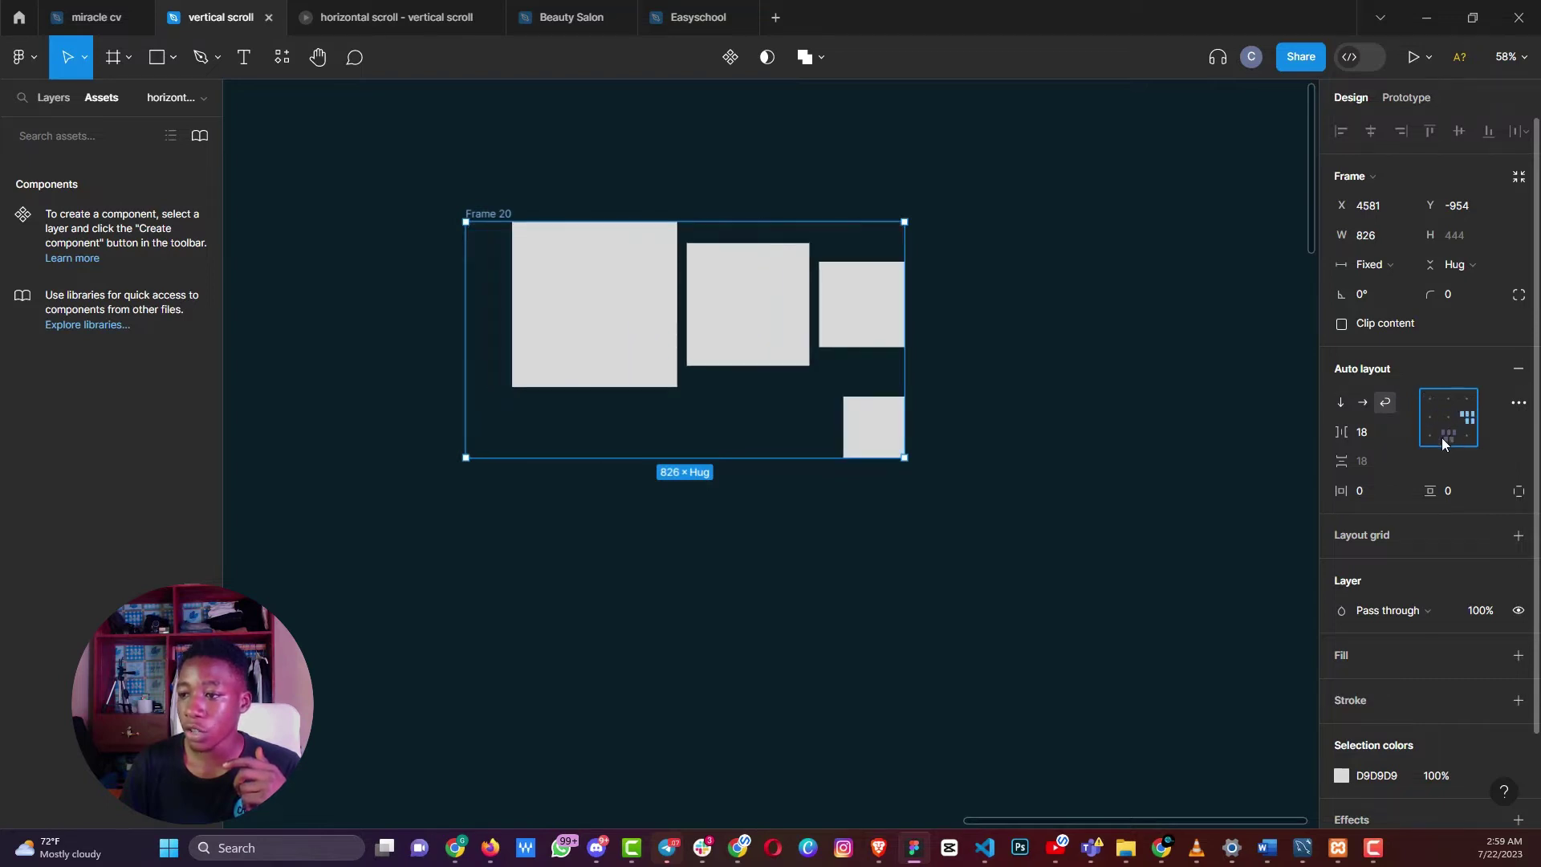
left_click(1446, 435)
left_click(1427, 435)
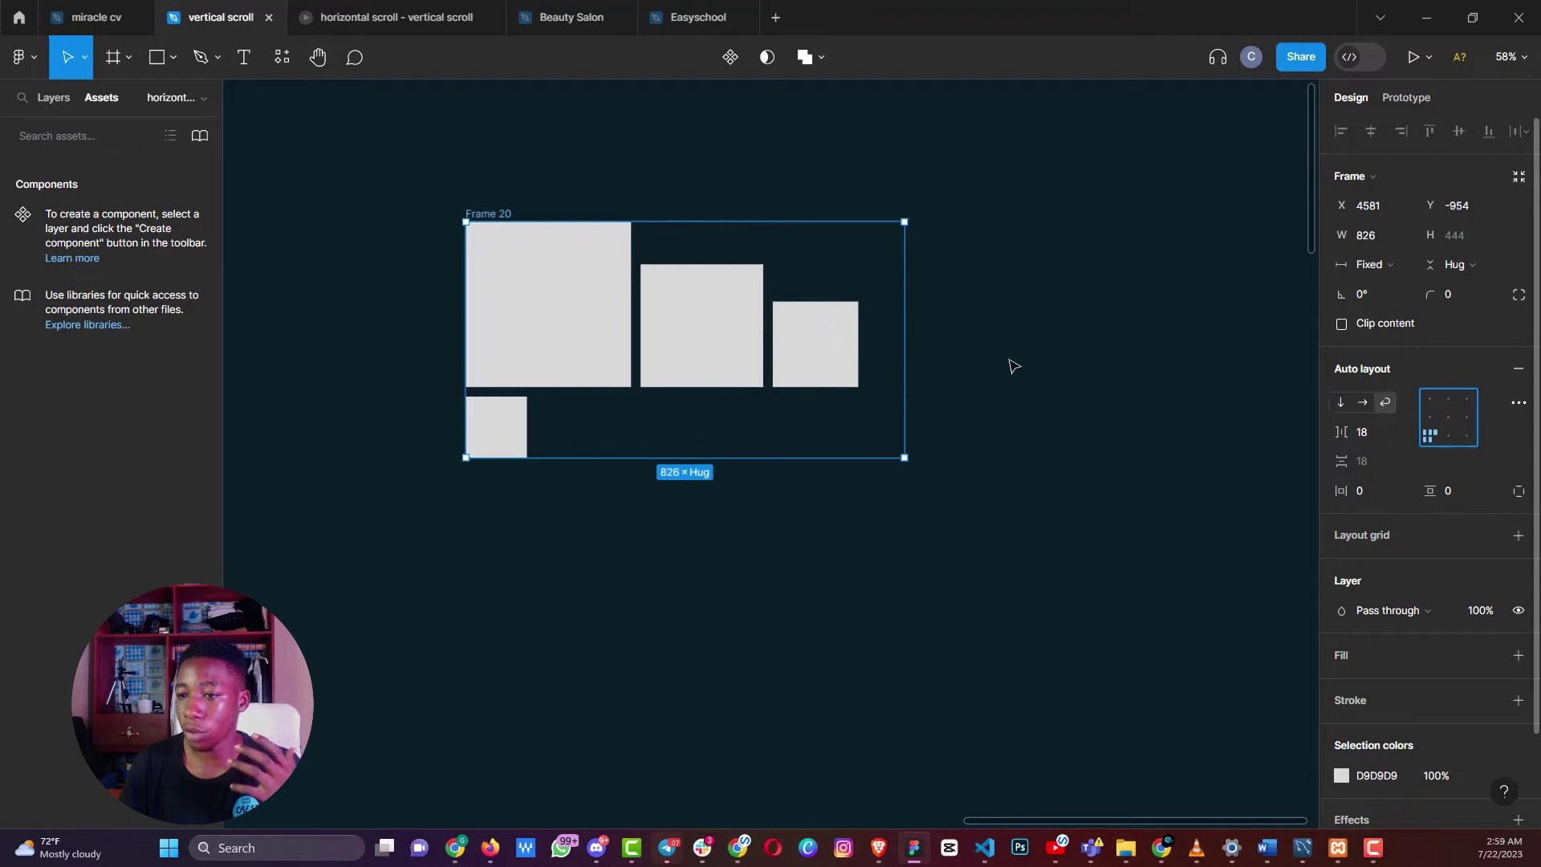
Widen Frame 20 back to 872 and set the gap between squares to 32
mouse_move(907, 329)
left_mouse_down()
mouse_move(953, 321)
mouse_move(934, 323)
left_mouse_up()
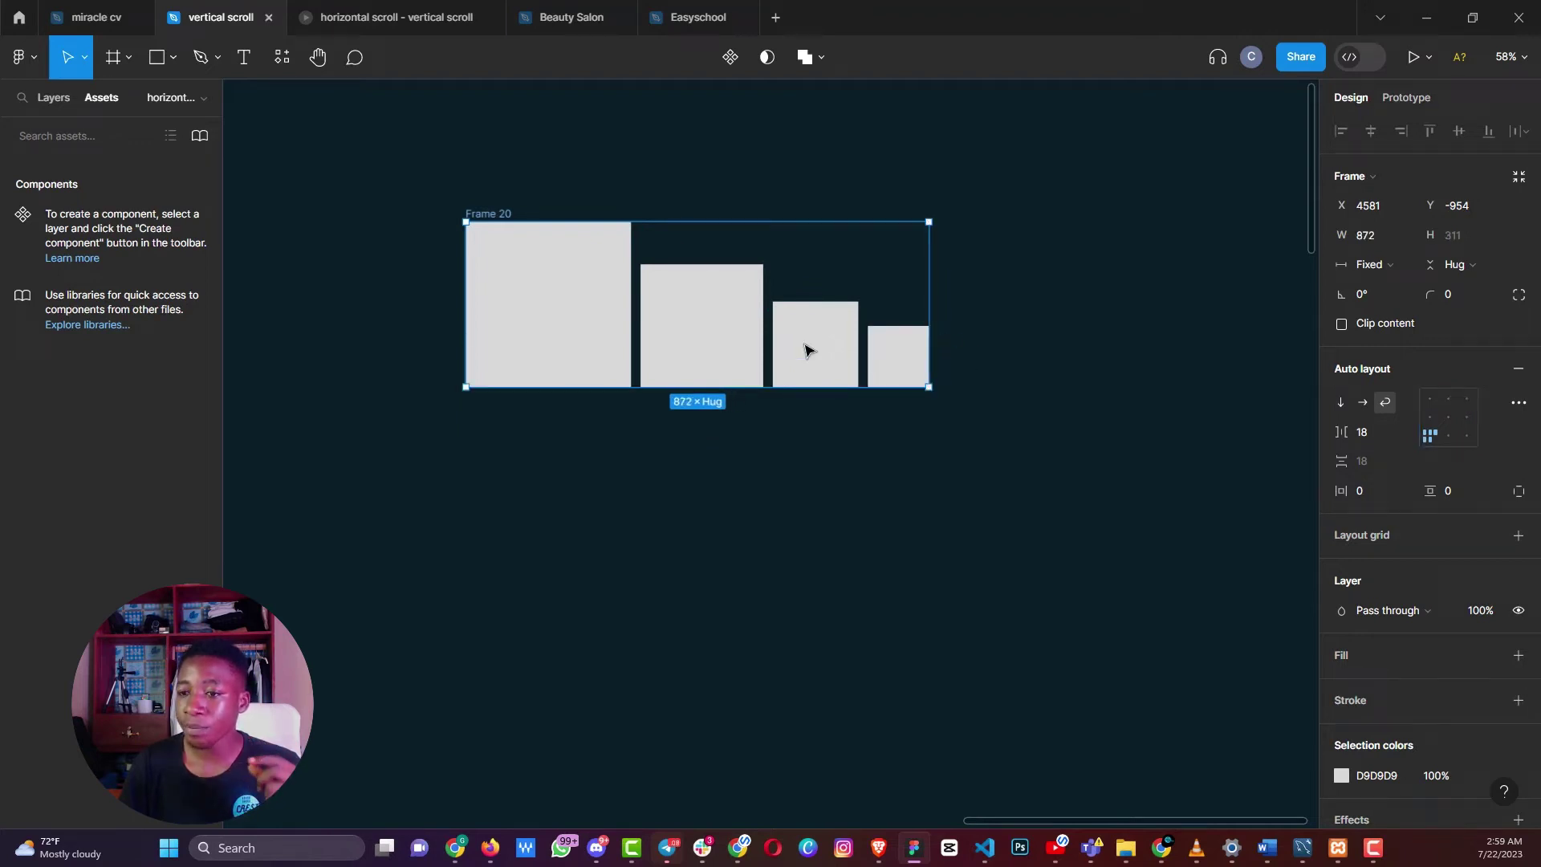
left_click(1111, 419)
left_click(499, 218)
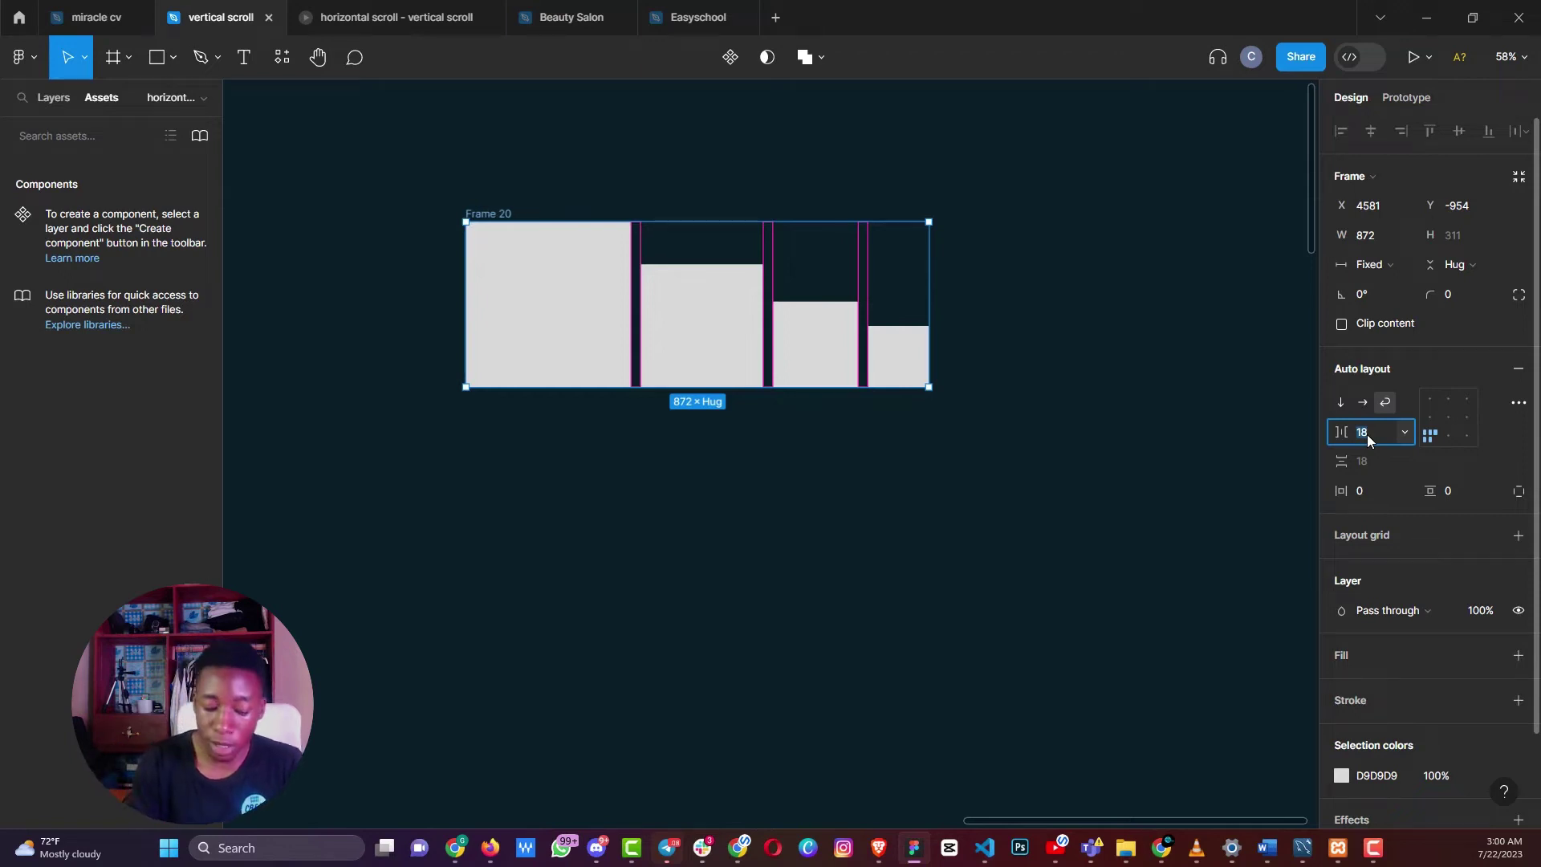
type("32")
key("Return")
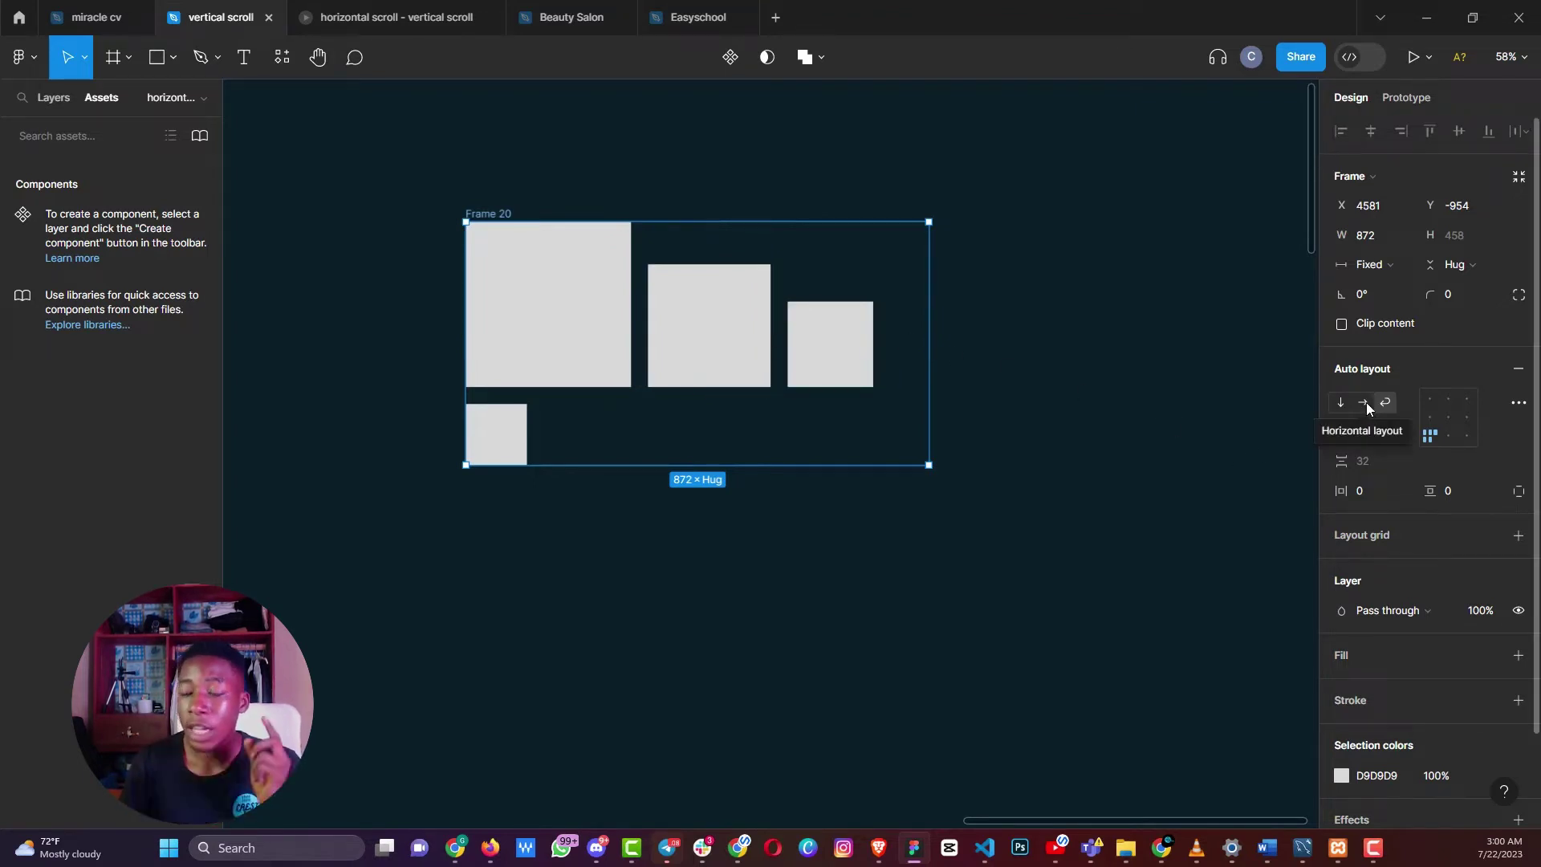
Give Frame 20 32 px horizontal and vertical padding, keeping its height fixed
left_click(1363, 488)
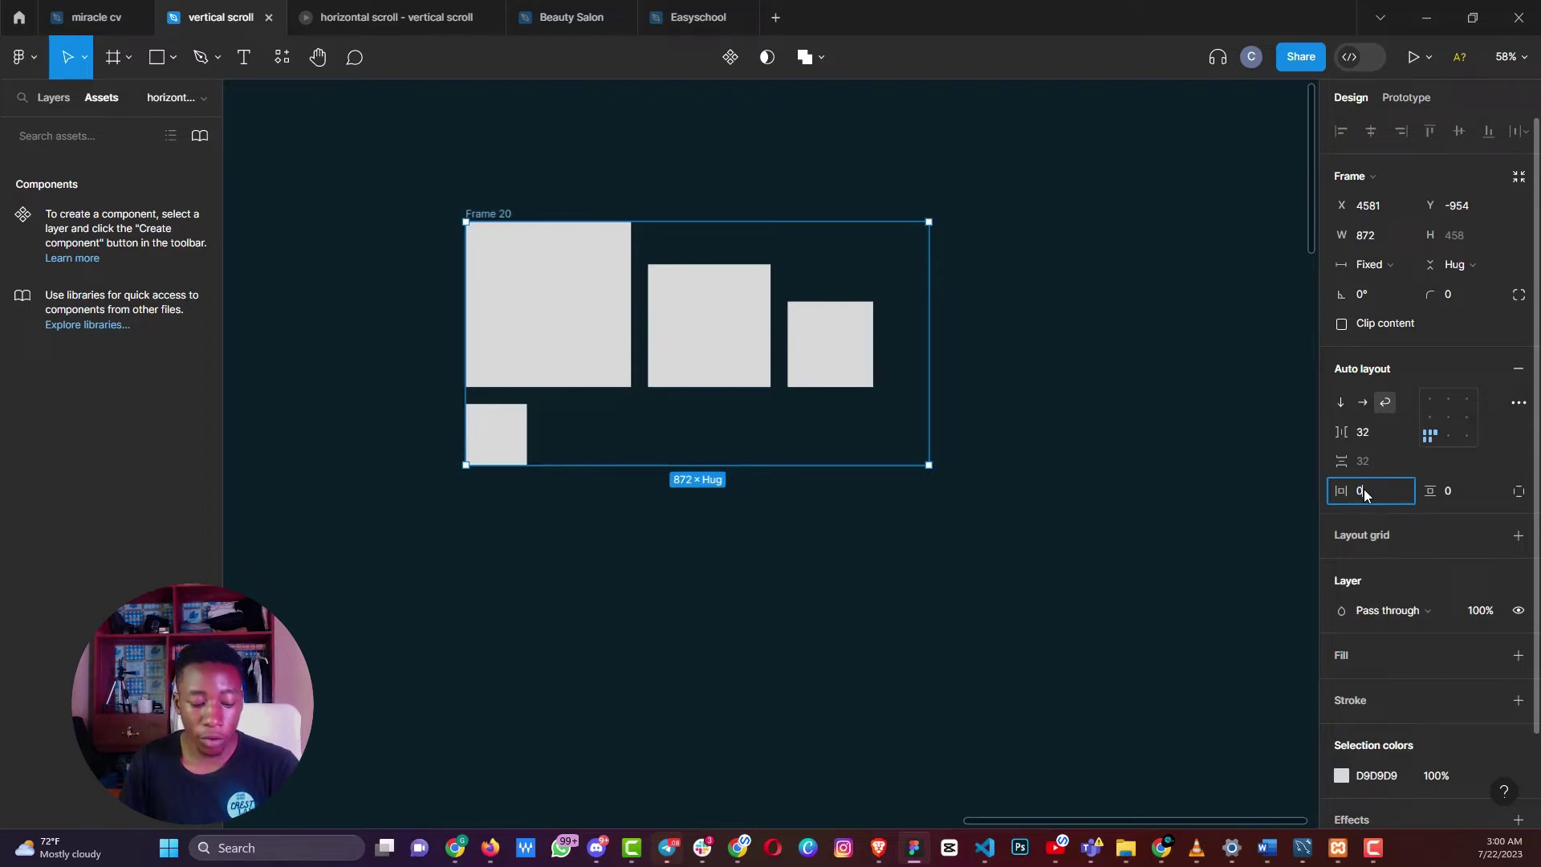
type("32")
key("Return")
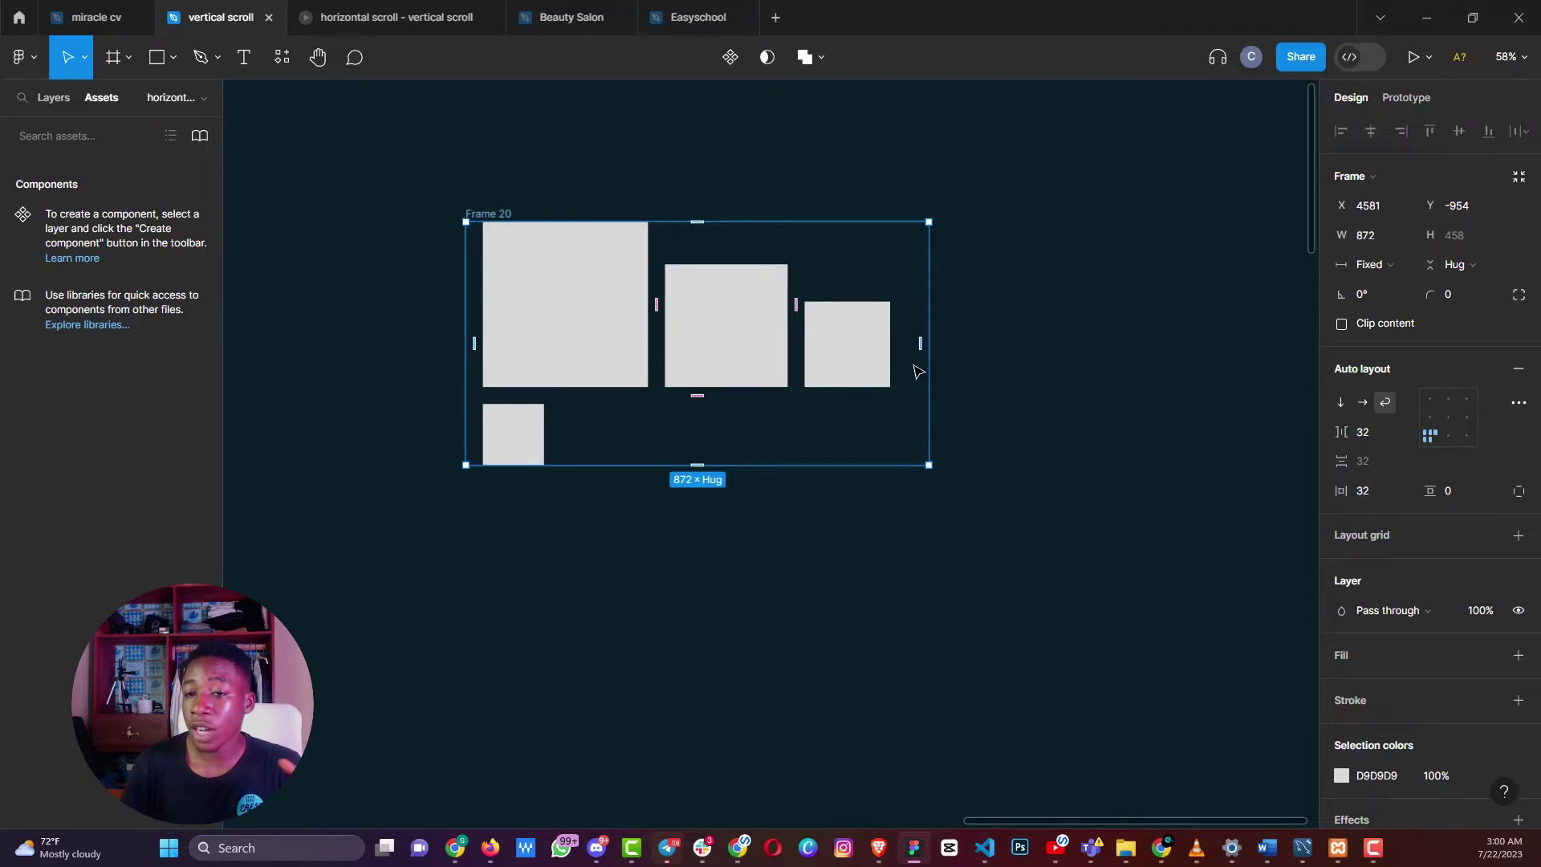
left_click(1447, 491)
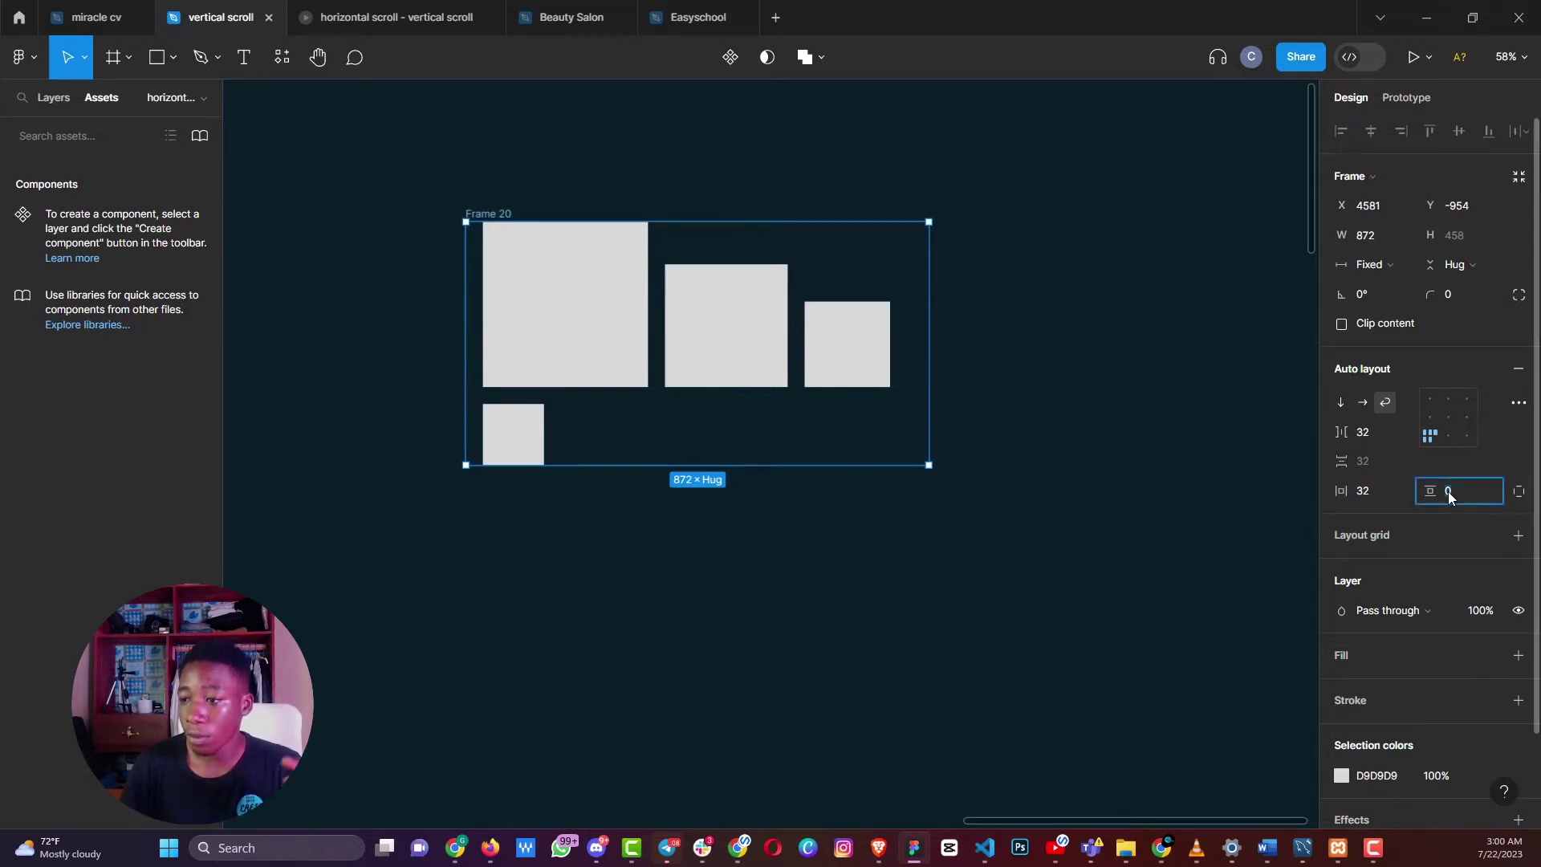
type("32")
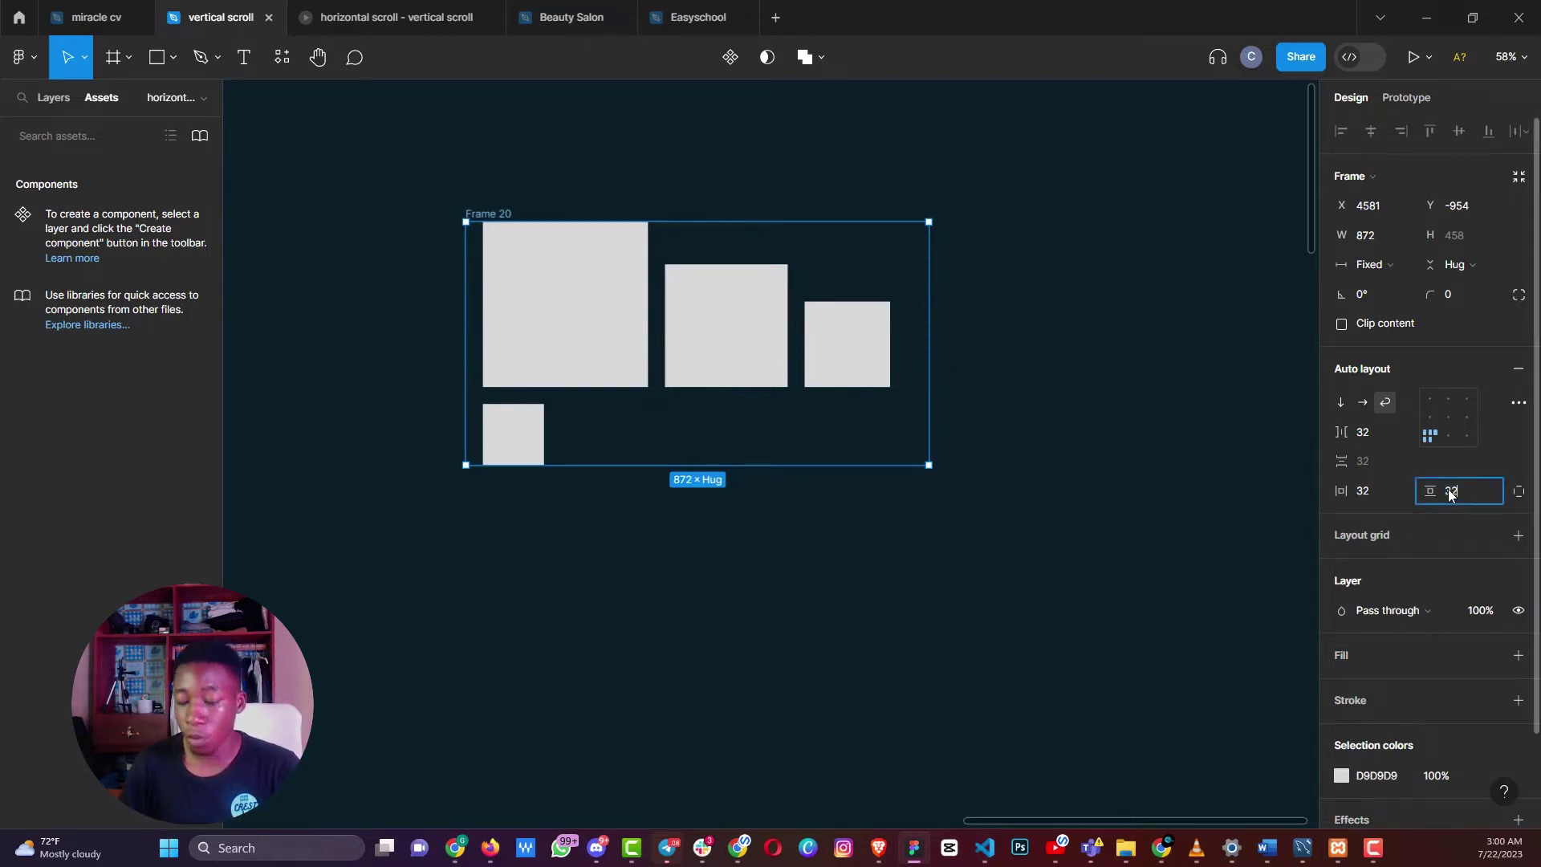
key("Return")
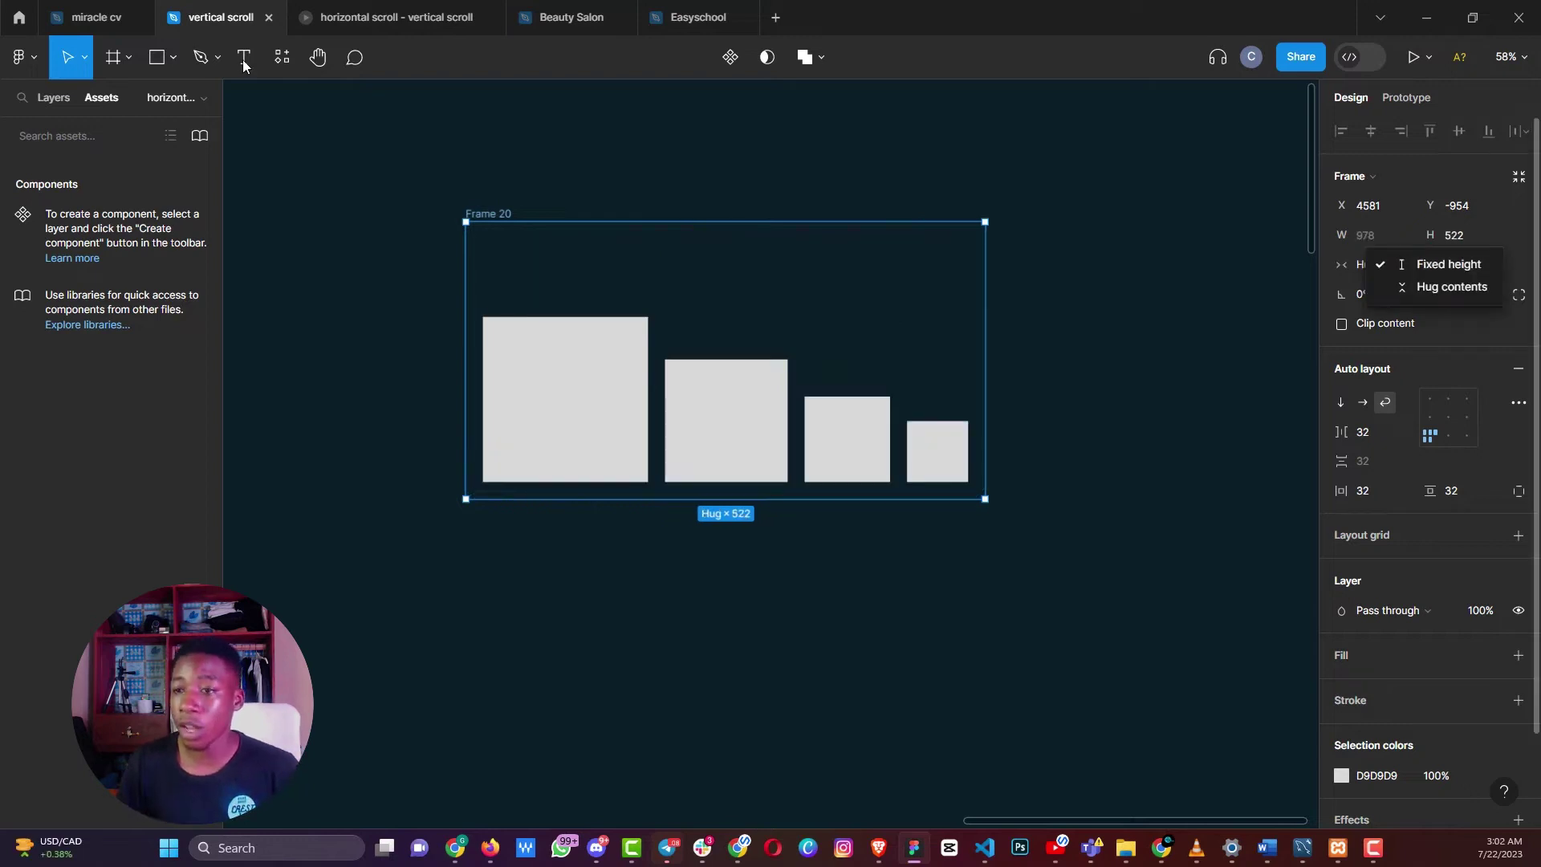
key("Escape")
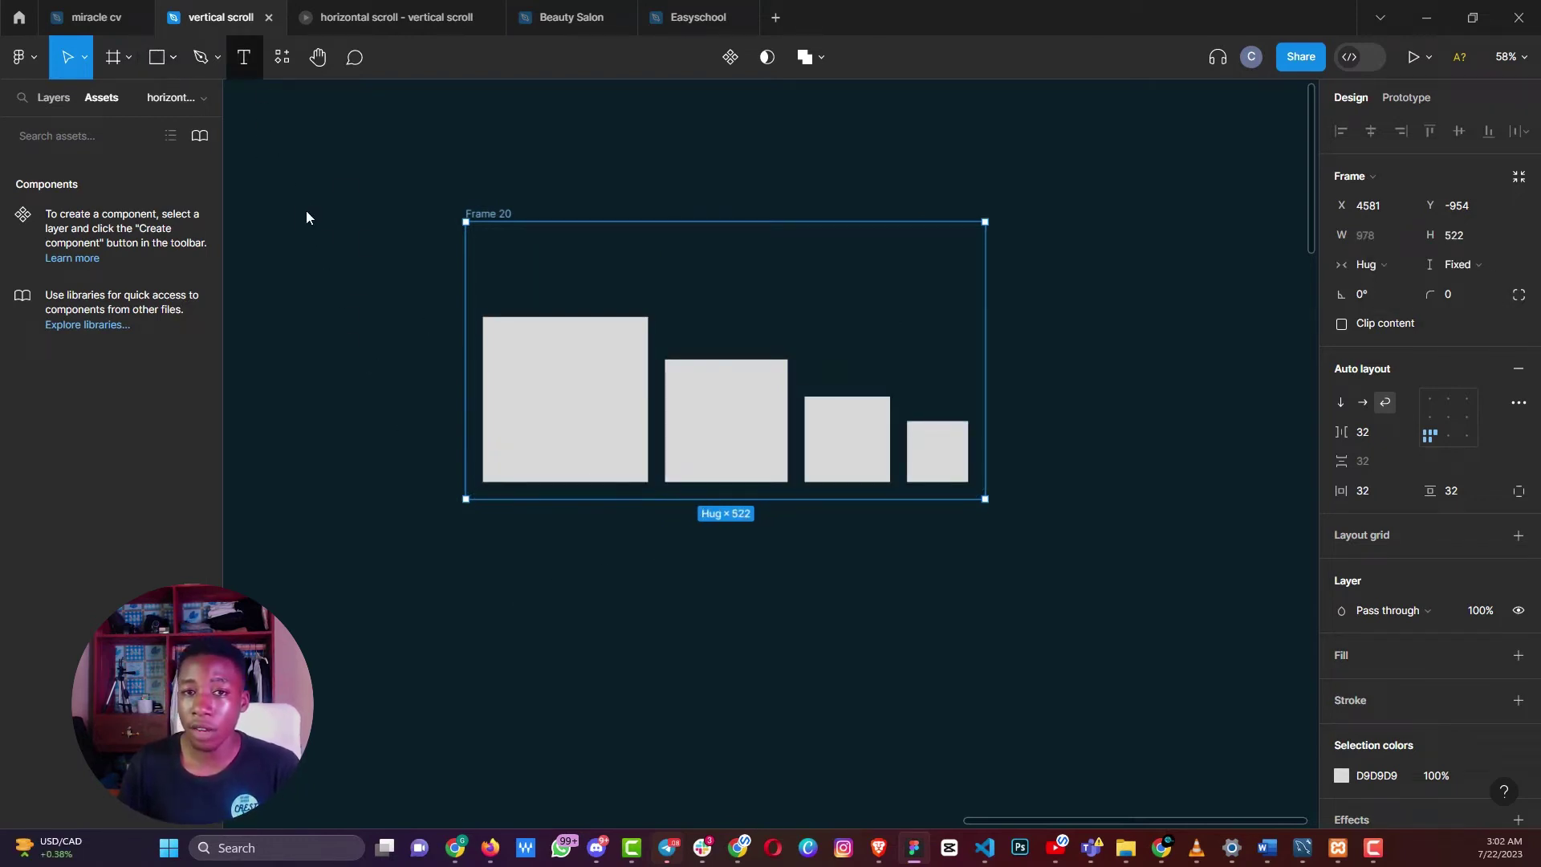
Draw a 259 × 98 rectangle below Frame 20
key("t")
left_click(152, 58)
mouse_move(407, 698)
left_mouse_down()
mouse_move(551, 735)
mouse_move(546, 750)
left_mouse_up()
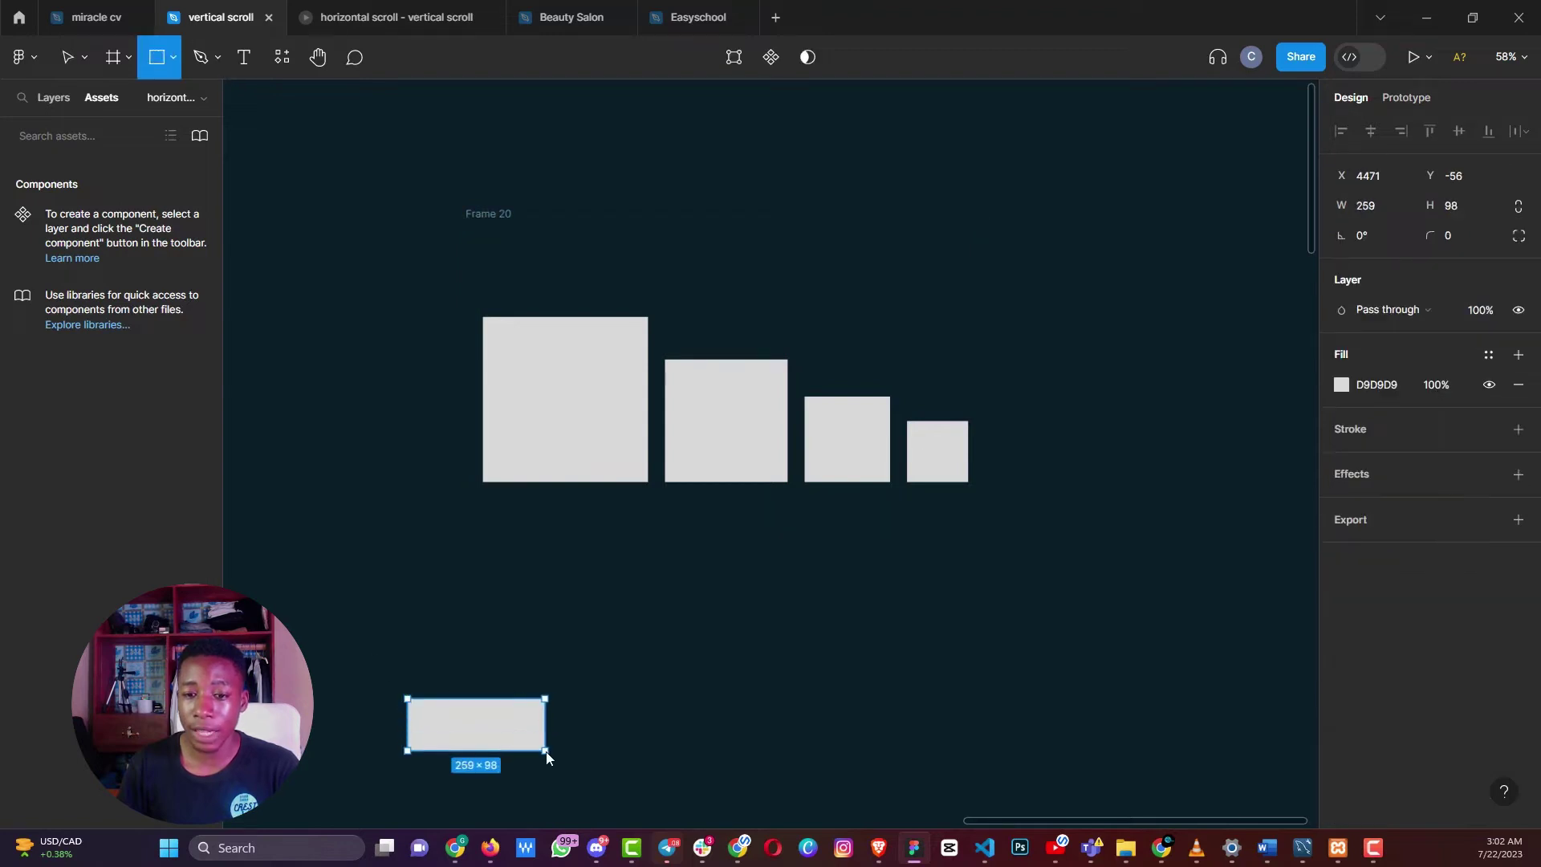
Add 'Click me' text inside the rectangle and darken its fill to 171616
left_click(243, 56)
left_click(449, 724)
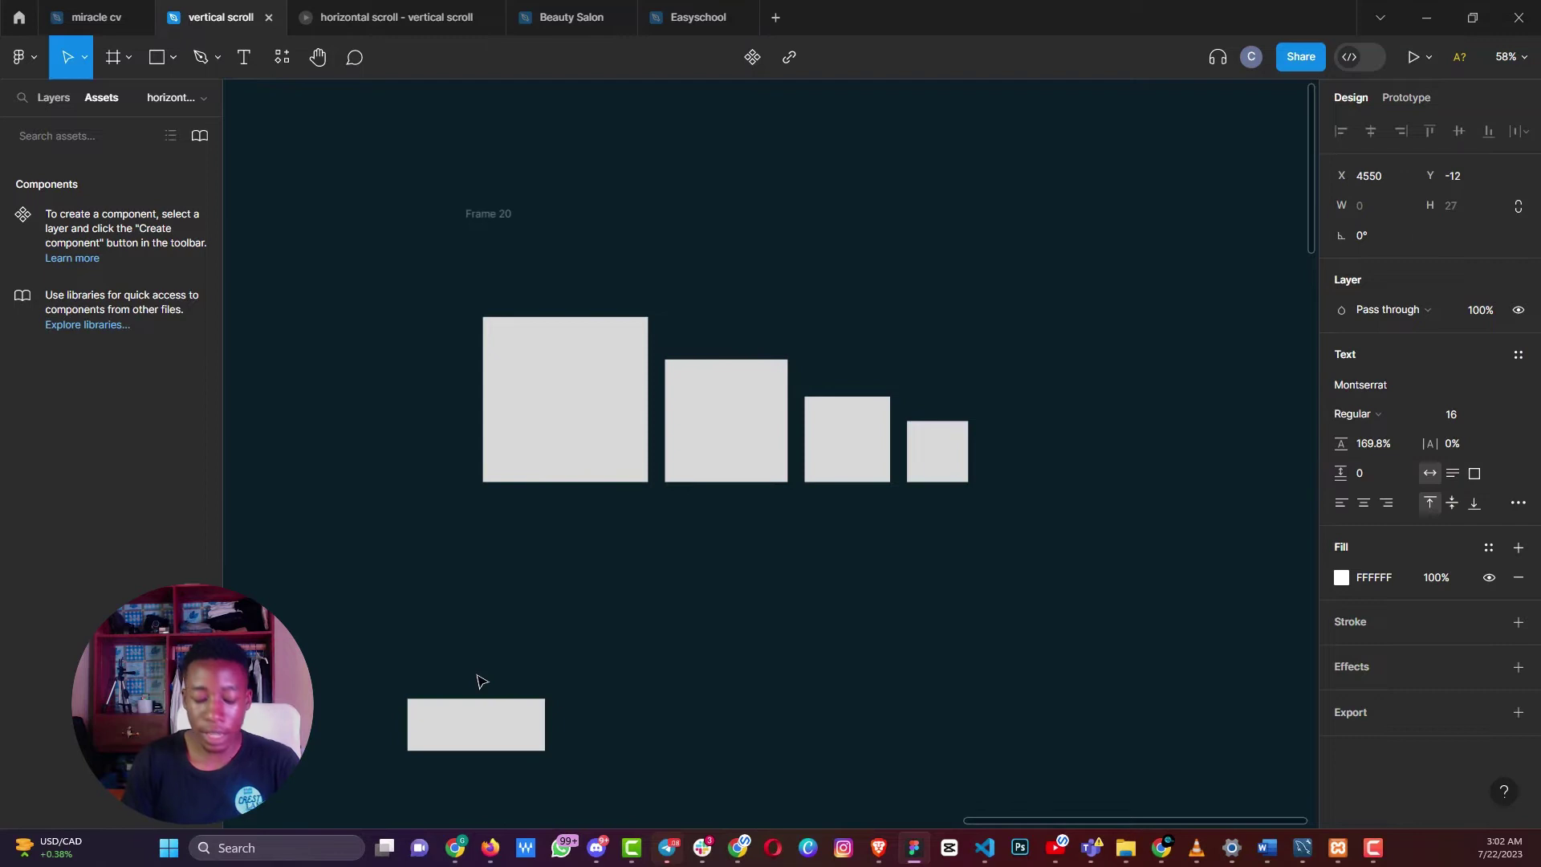
type("Click me")
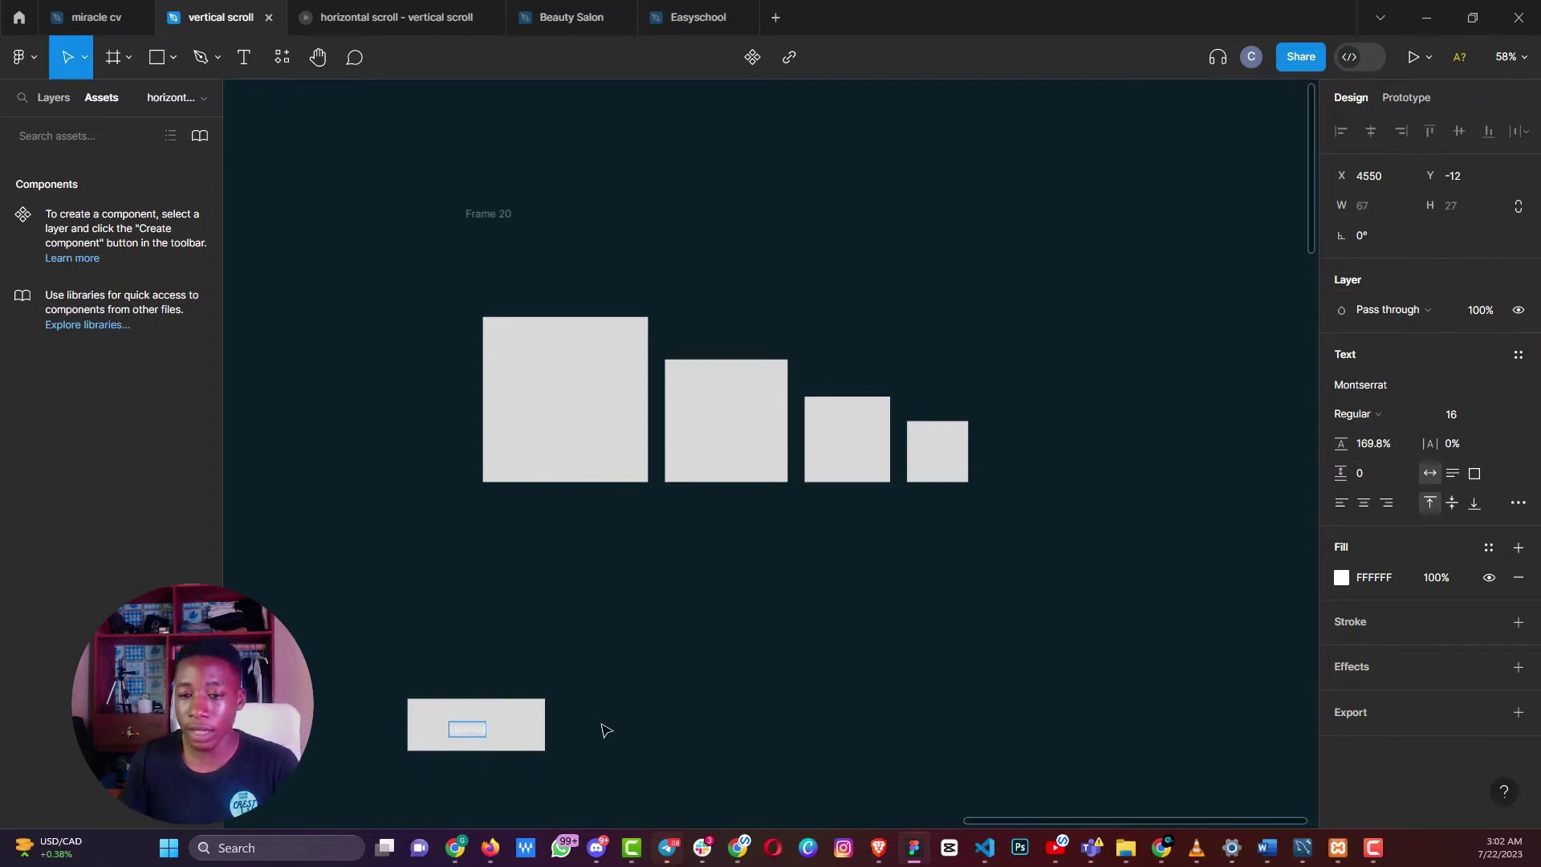
key("Escape")
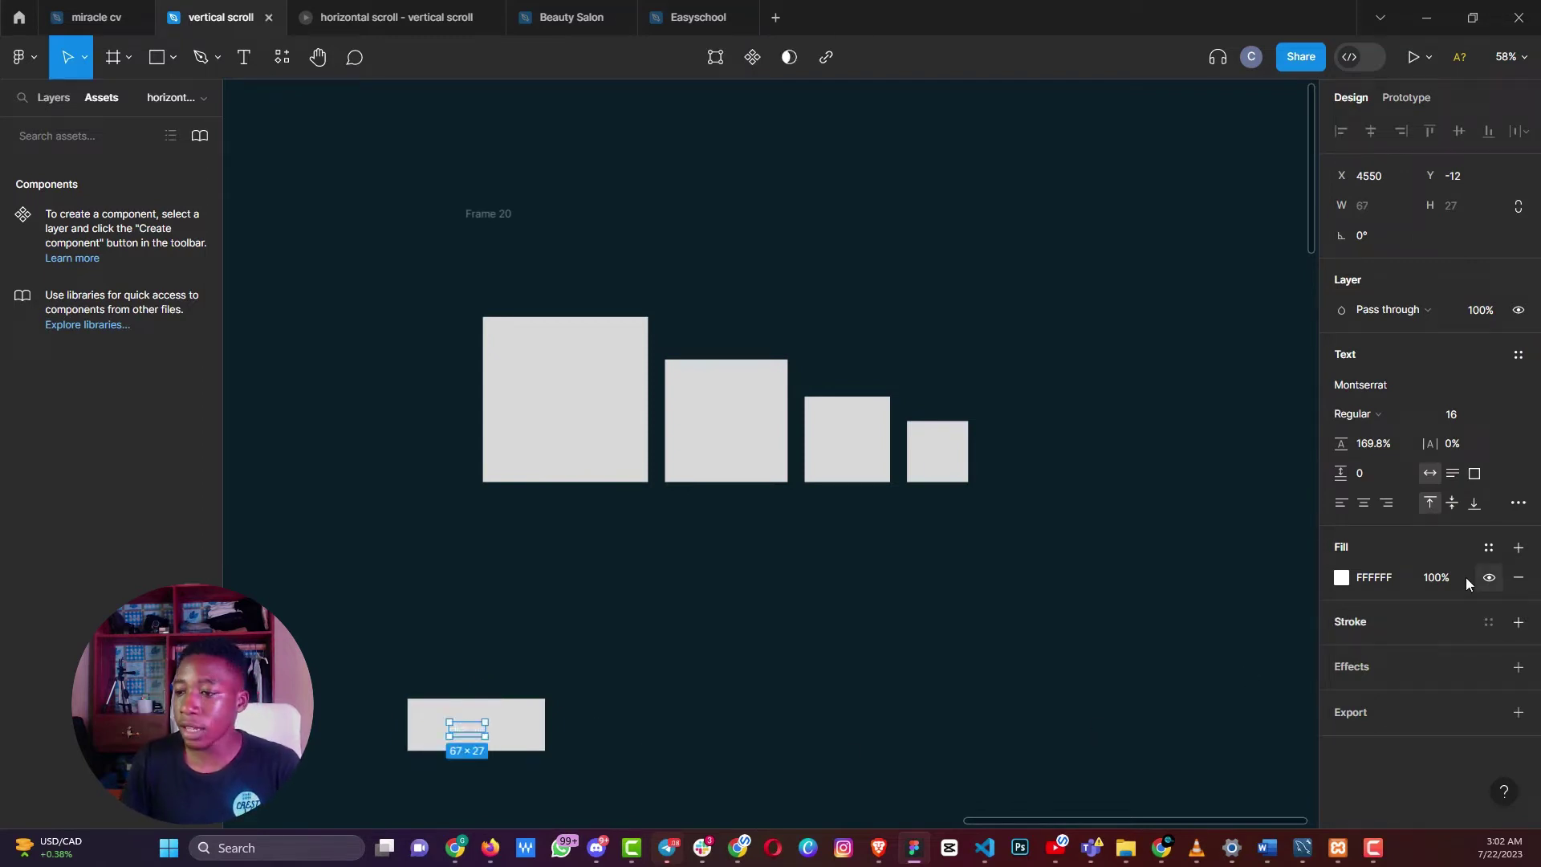
left_click(1343, 579)
left_click_drag(1177, 405, 1107, 554)
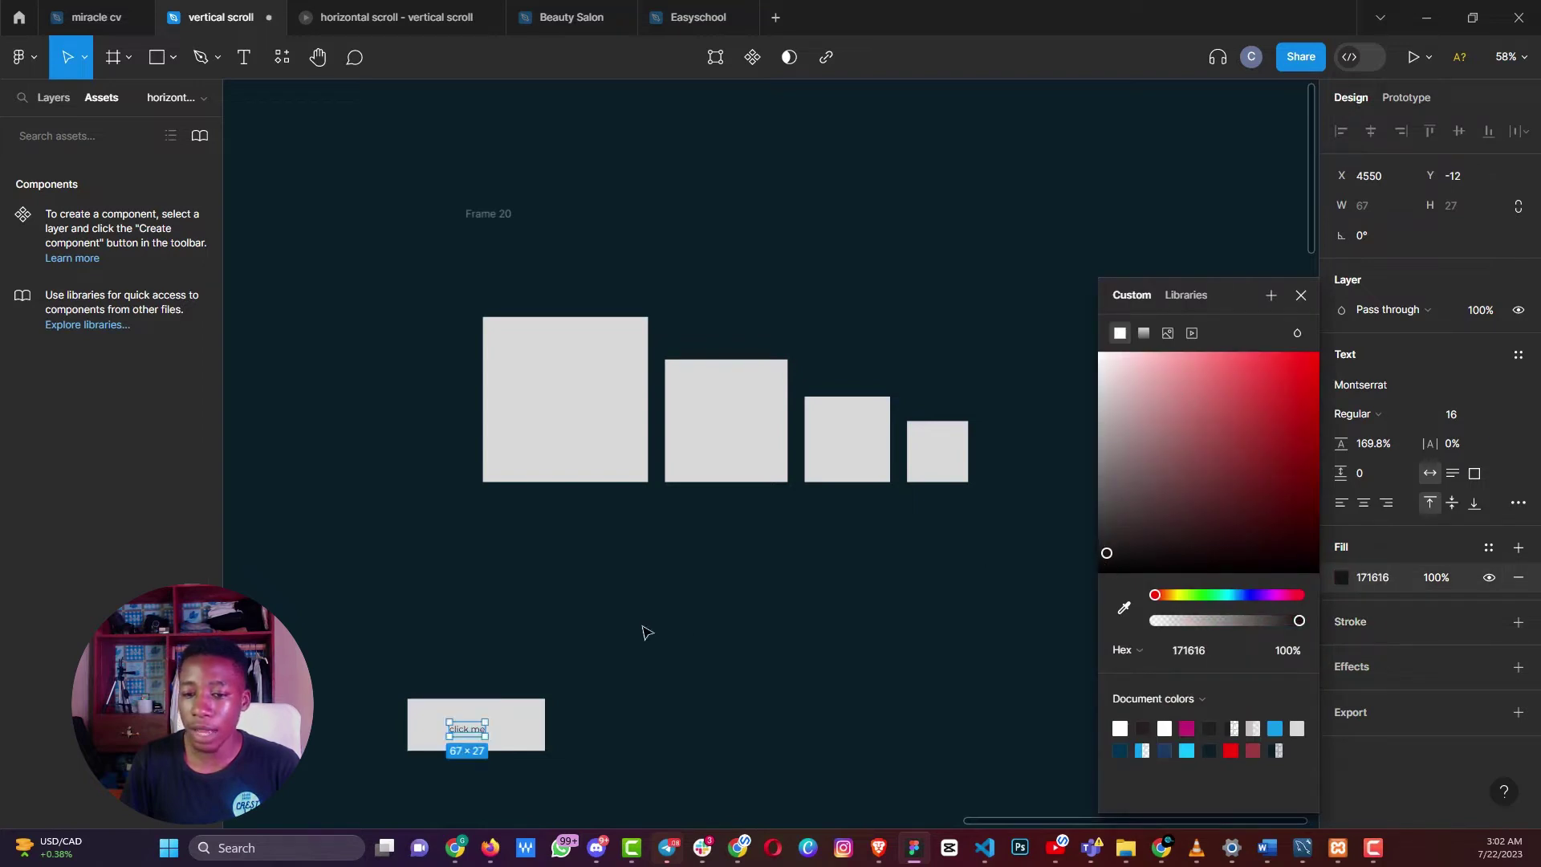
scroll(647, 633, "down", 2)
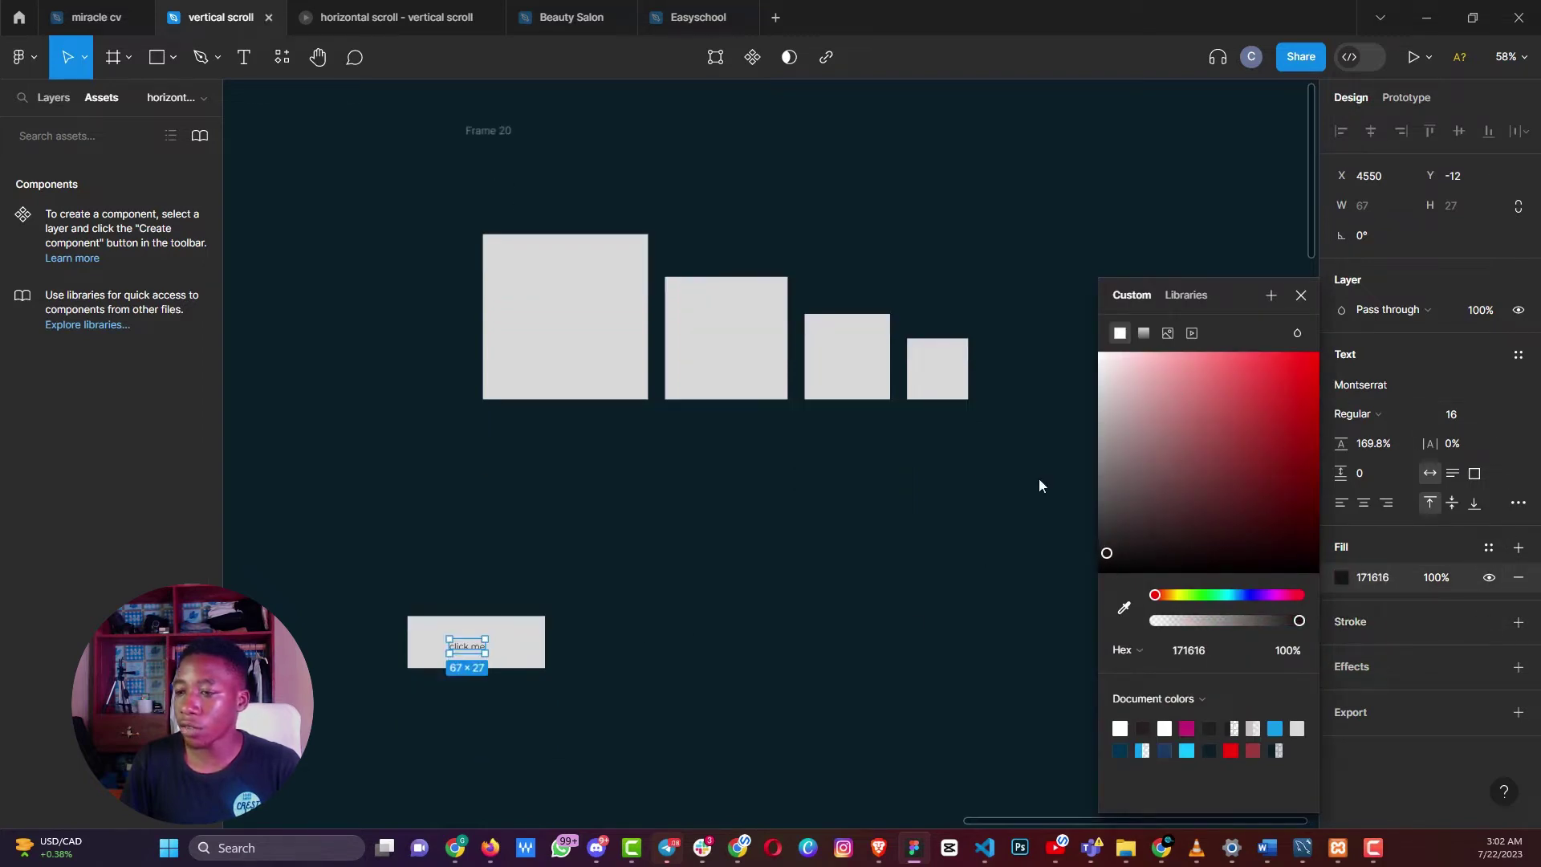
Centre the text horizontally and vertically on the rectangle
left_click_drag(637, 623, 438, 688)
left_click(1371, 131)
left_click(1458, 130)
left_click(575, 663)
scroll(437, 662, "up", 1)
scroll(437, 663, "up", 5)
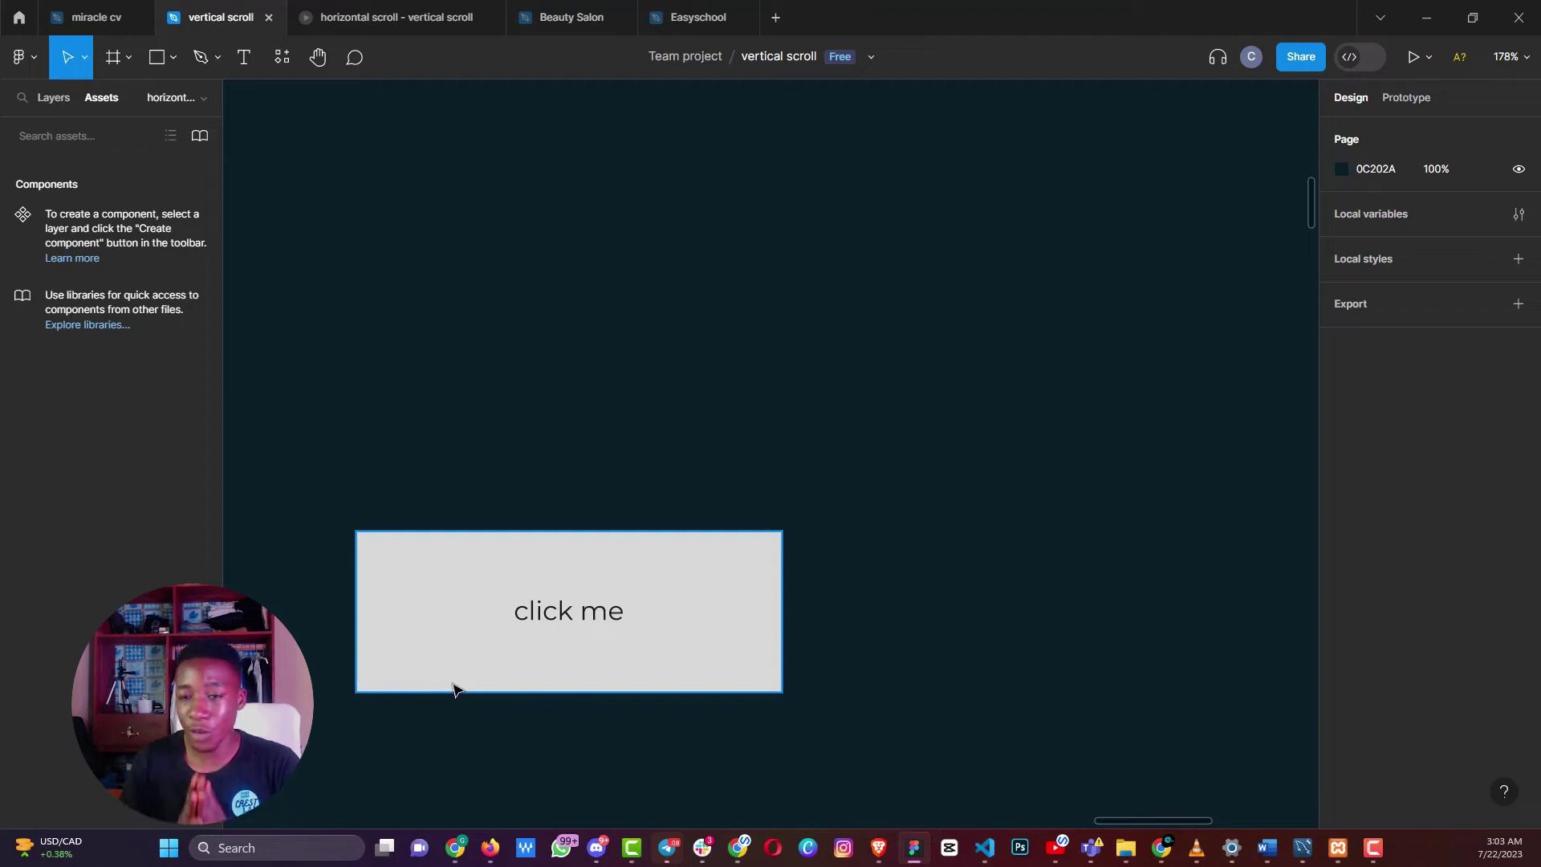
Delete the drawn button and add a new 'Click Me' text layer
left_click_drag(772, 715, 460, 556)
key("Delete")
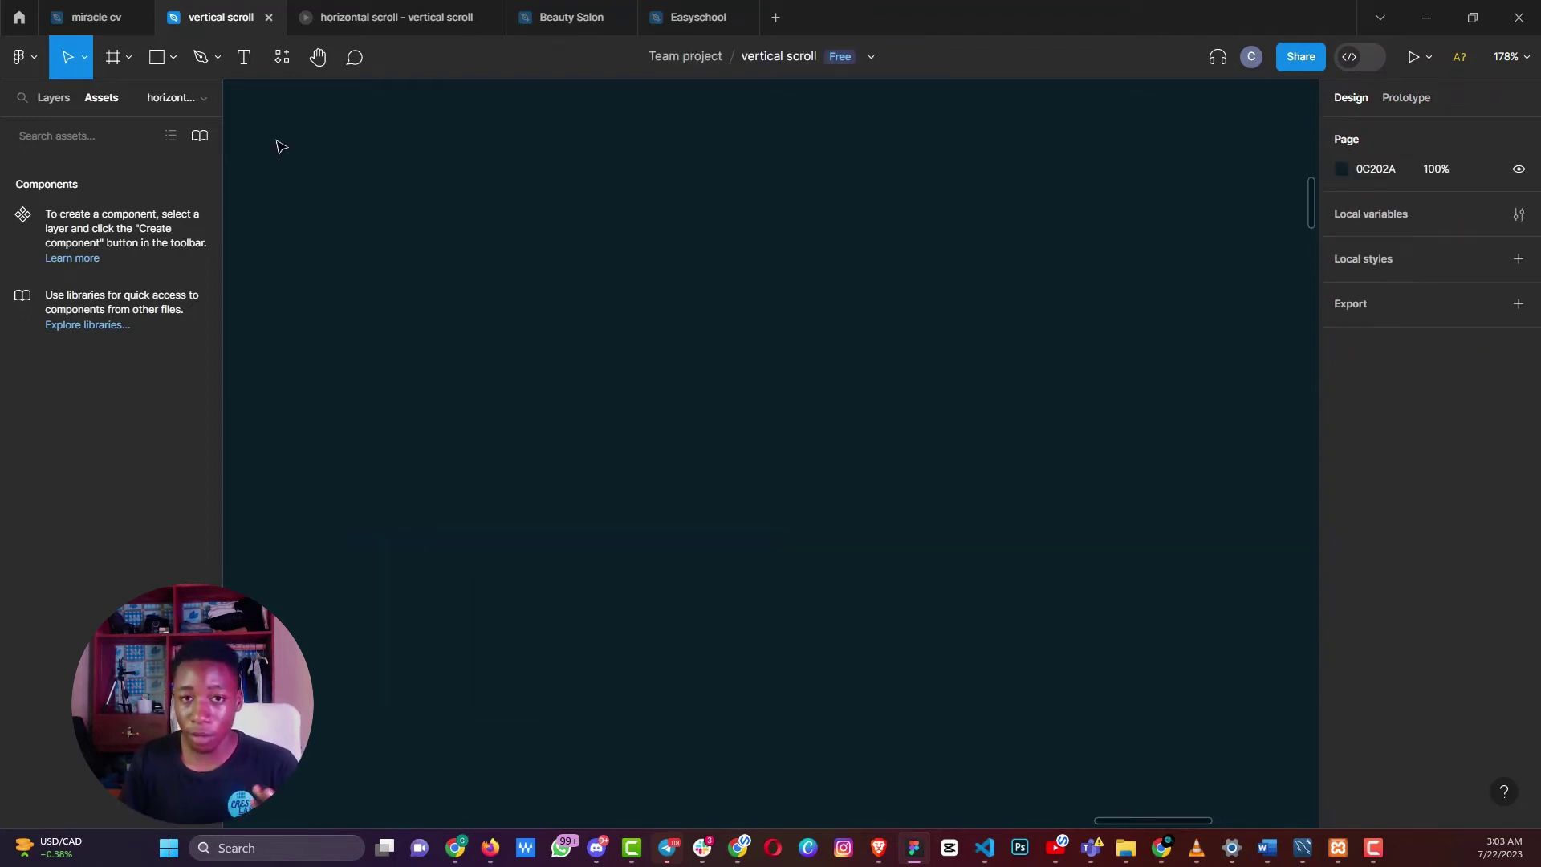
left_click(245, 60)
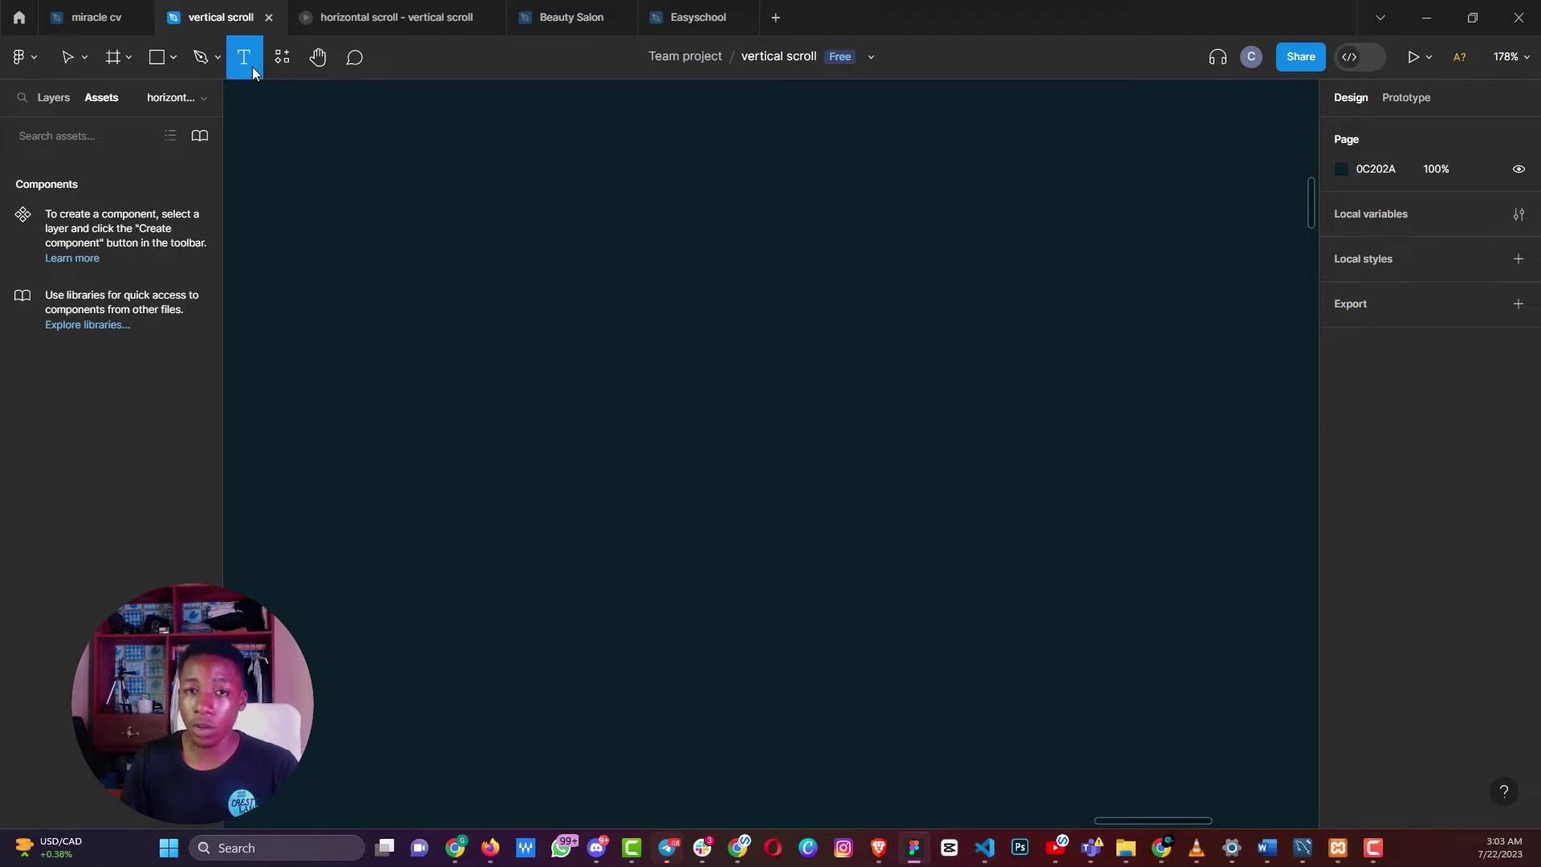
left_click(621, 435)
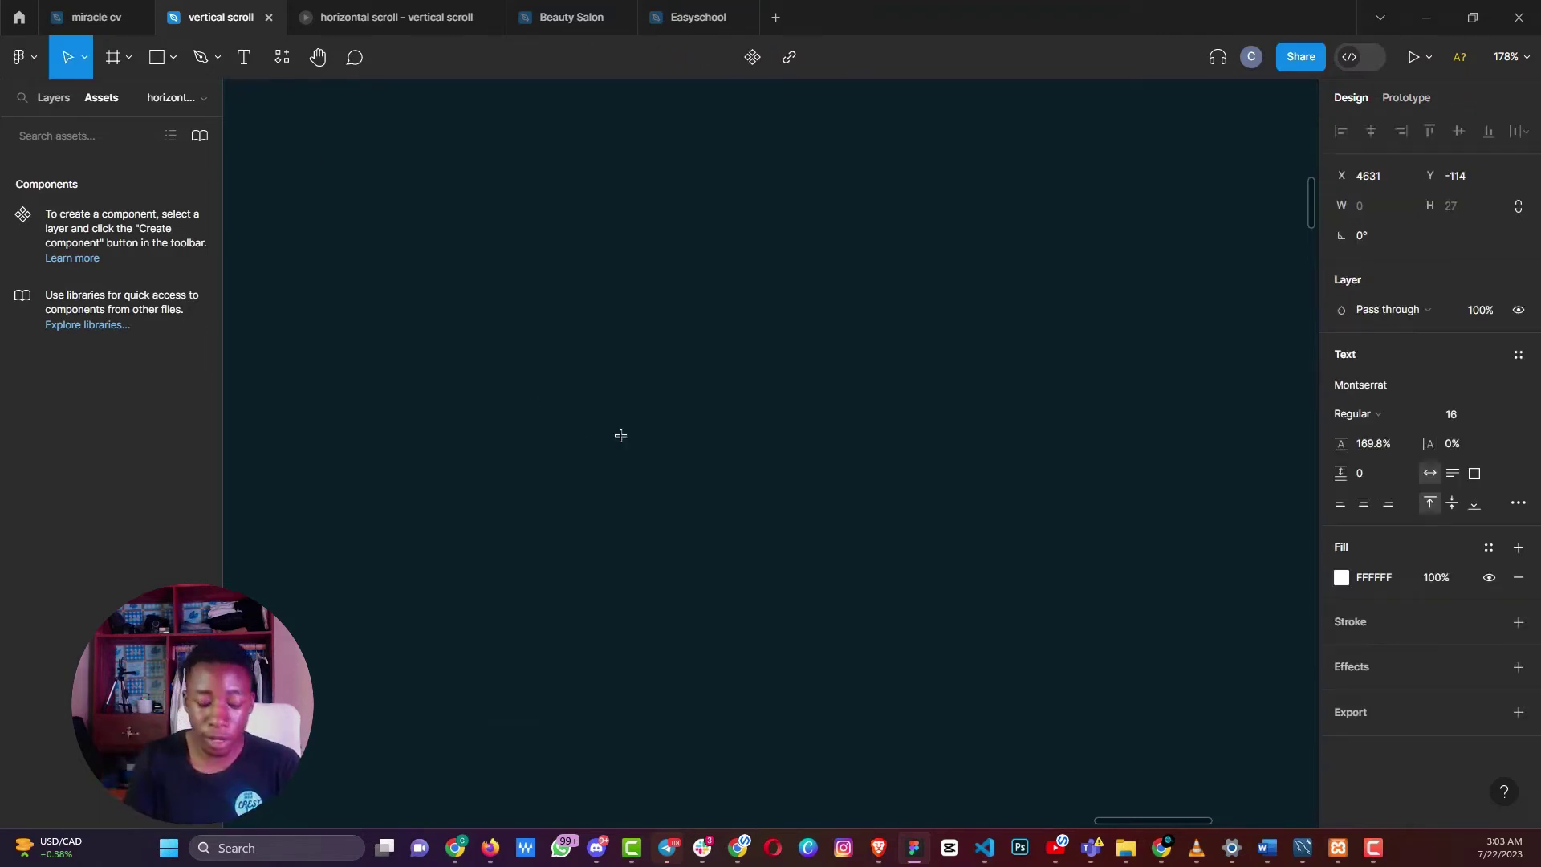
type("Click ")
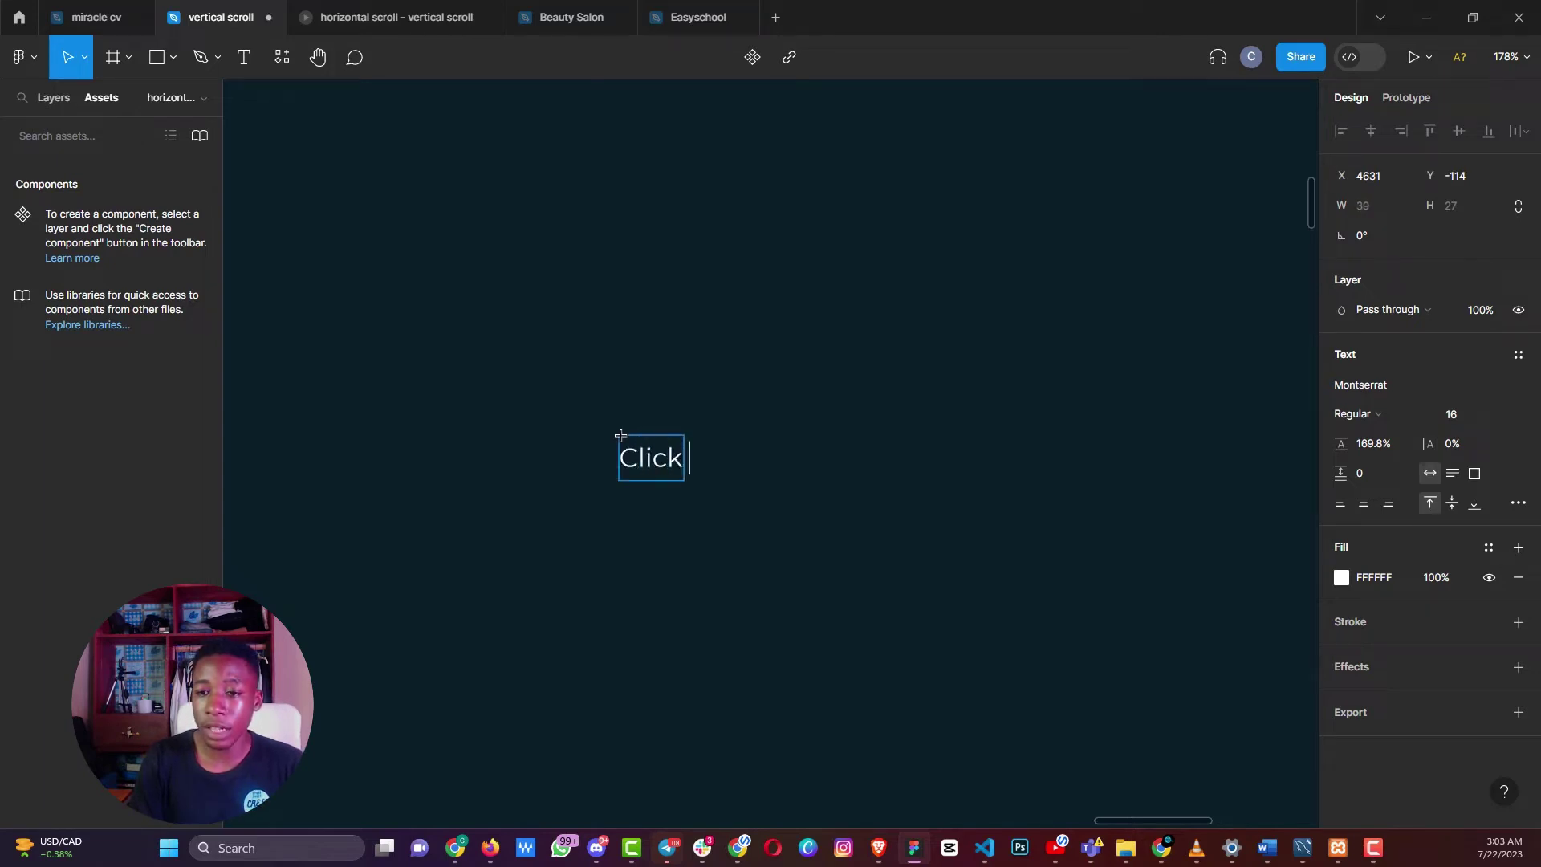
type("Me")
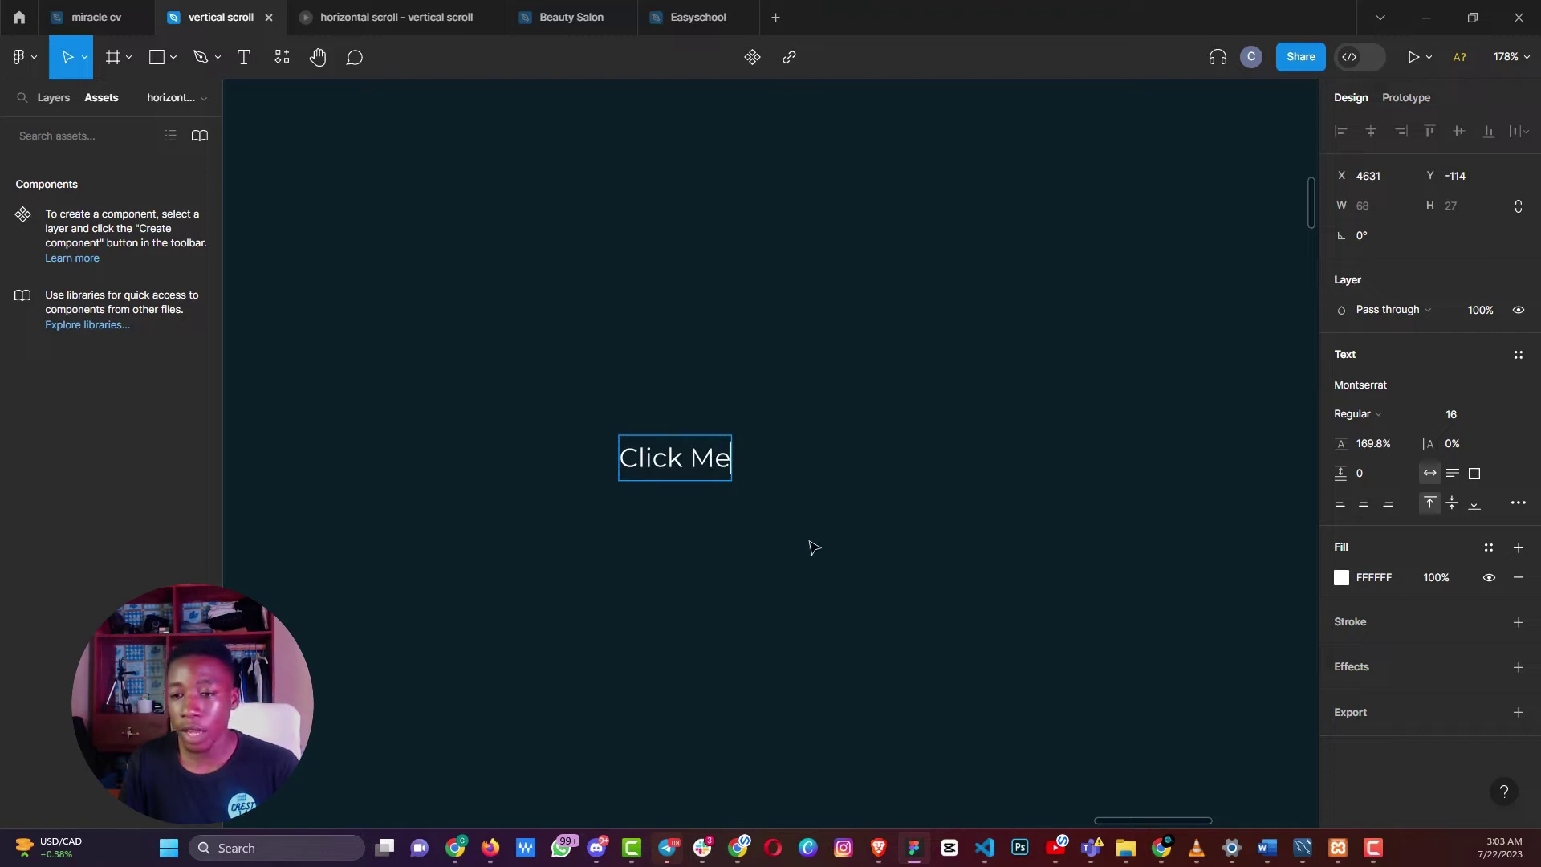
key("Escape")
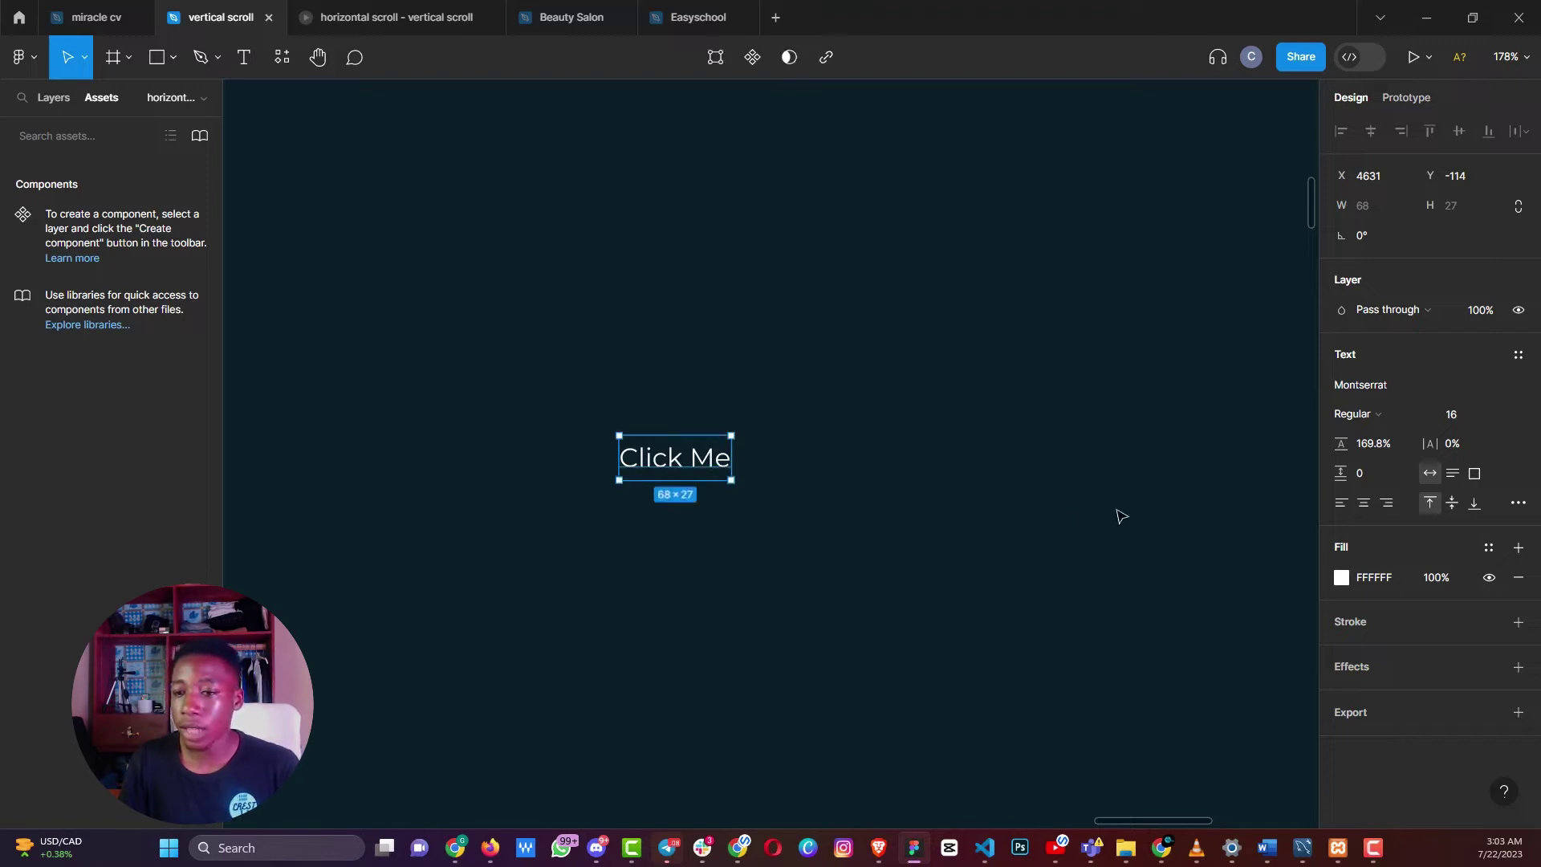
Set the text to 14 px and wrap it in auto-layout Frame 21
left_click(1489, 417)
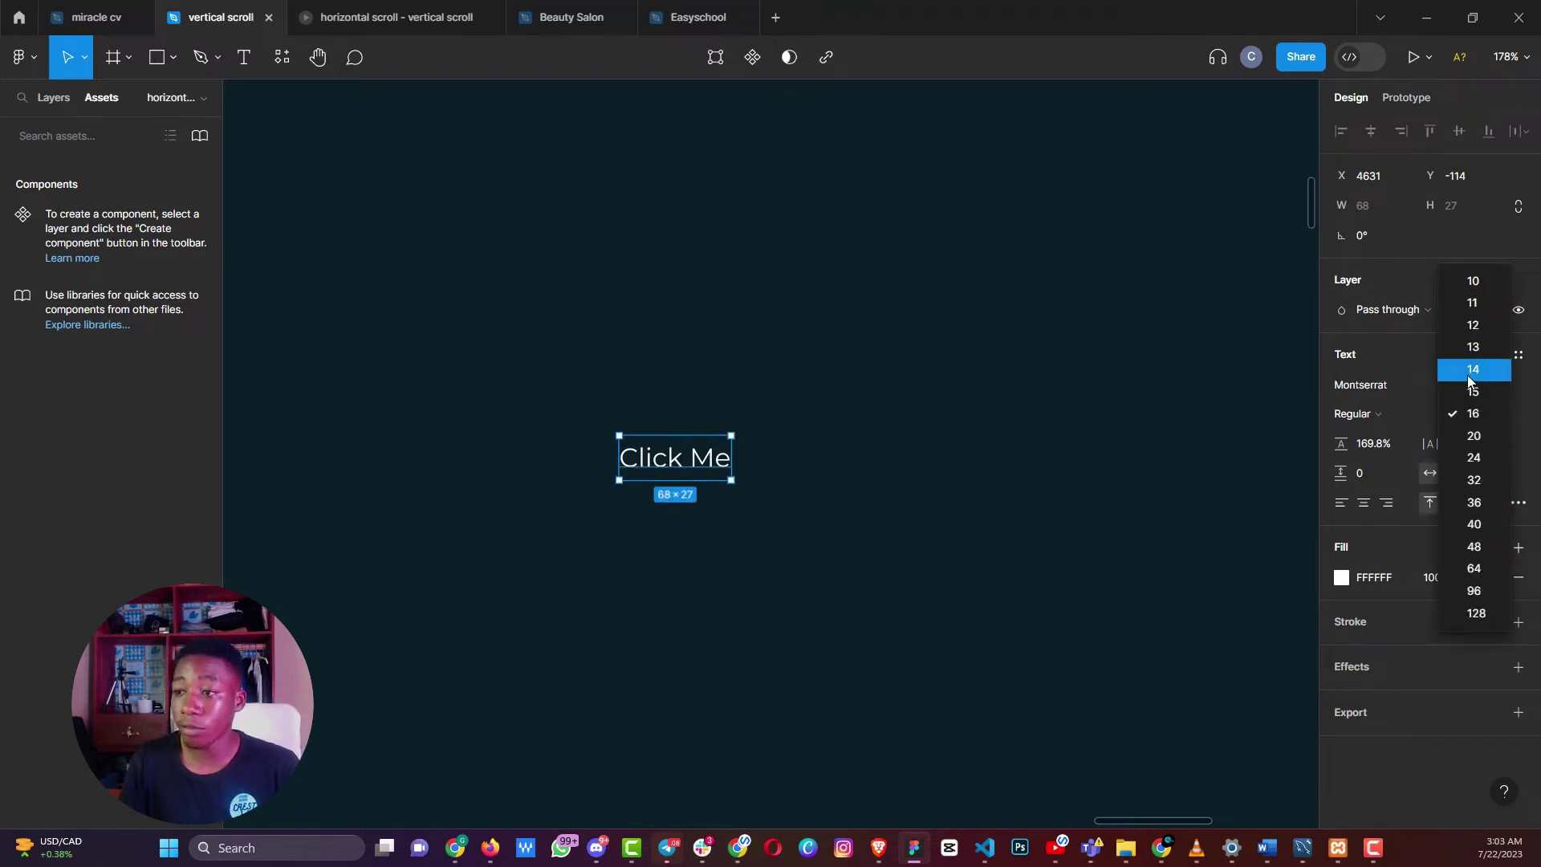
left_click(1466, 374)
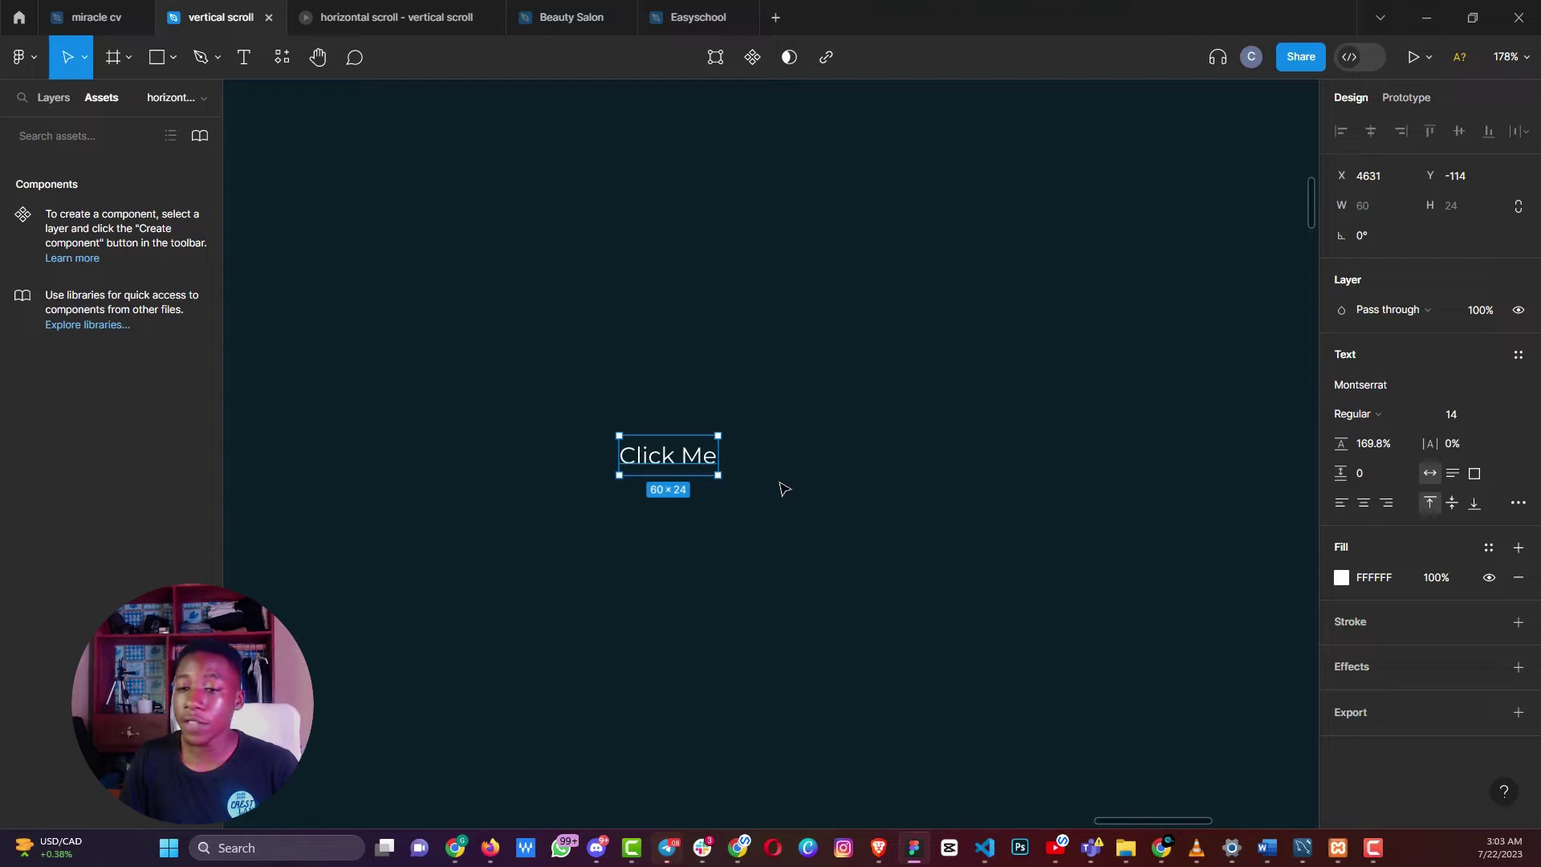
key("shift+a")
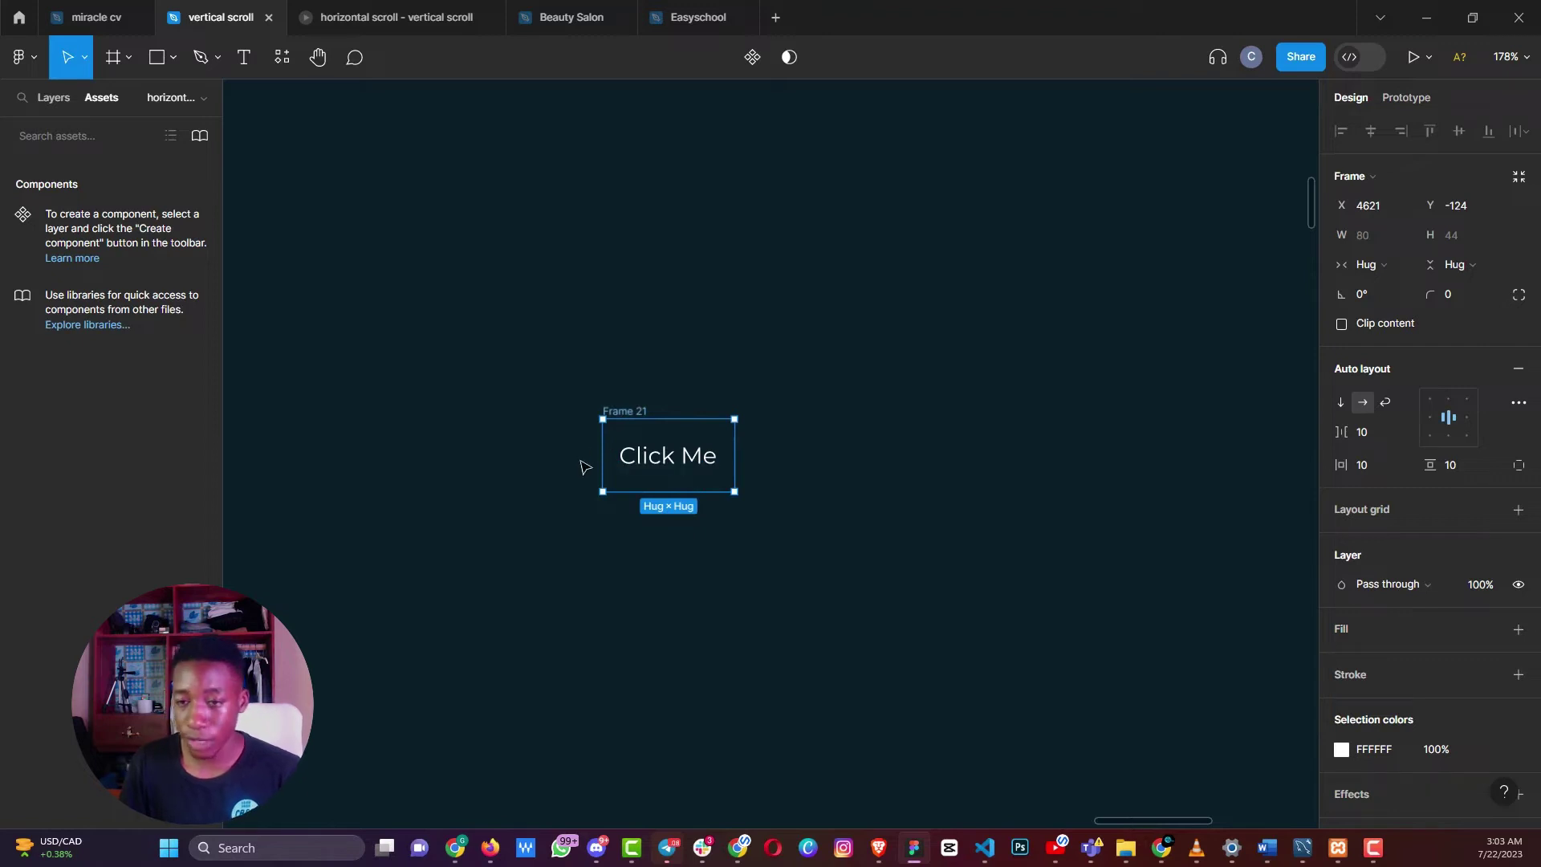
Set Frame 21's horizontal padding and item spacing to 16, widening it to 92 × 44
left_click(1370, 467)
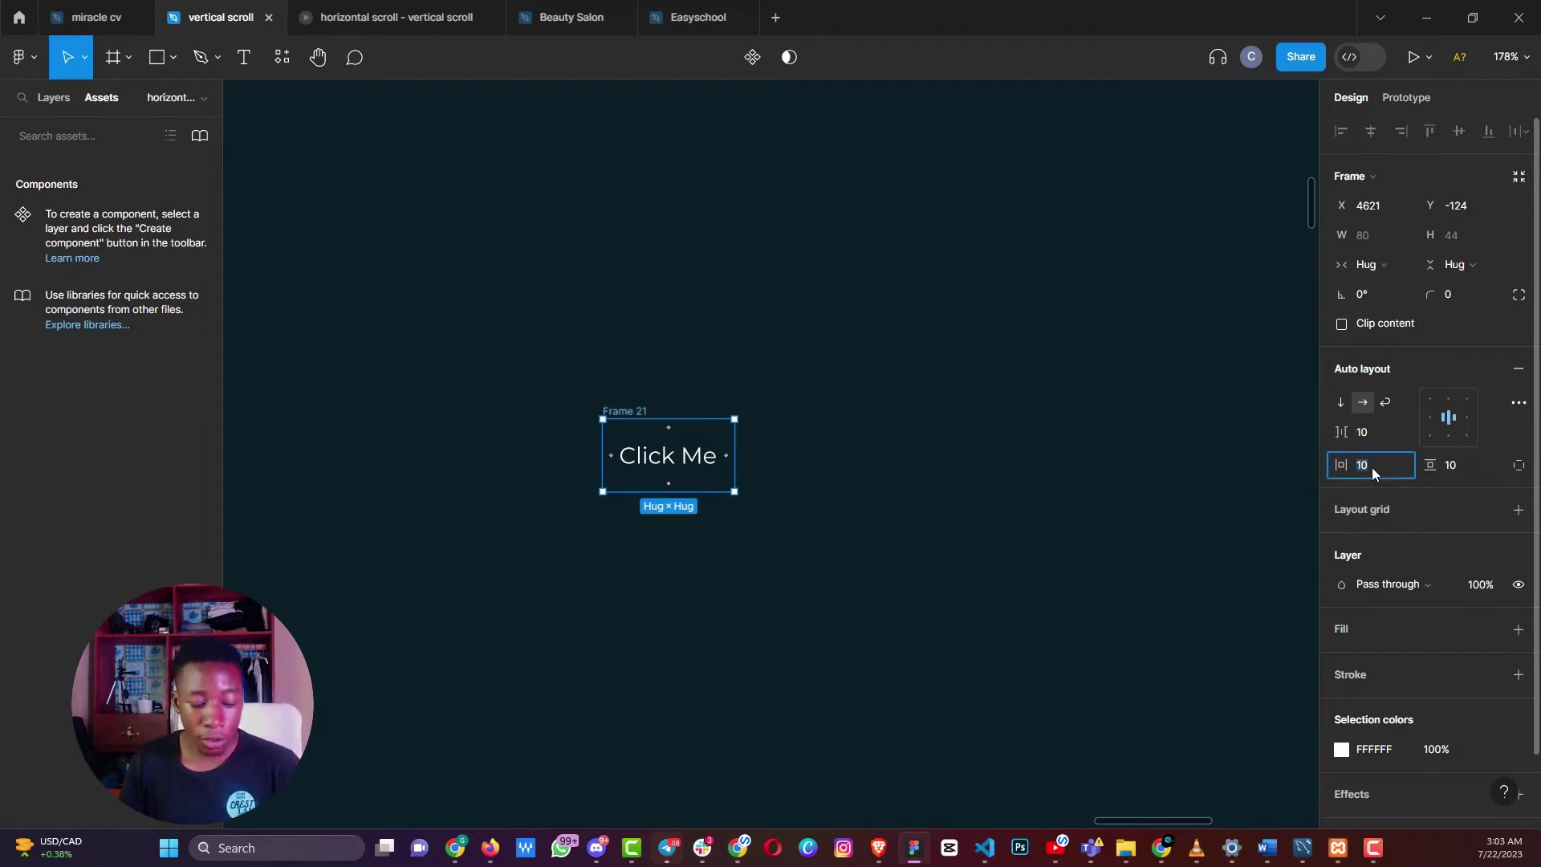
type("16")
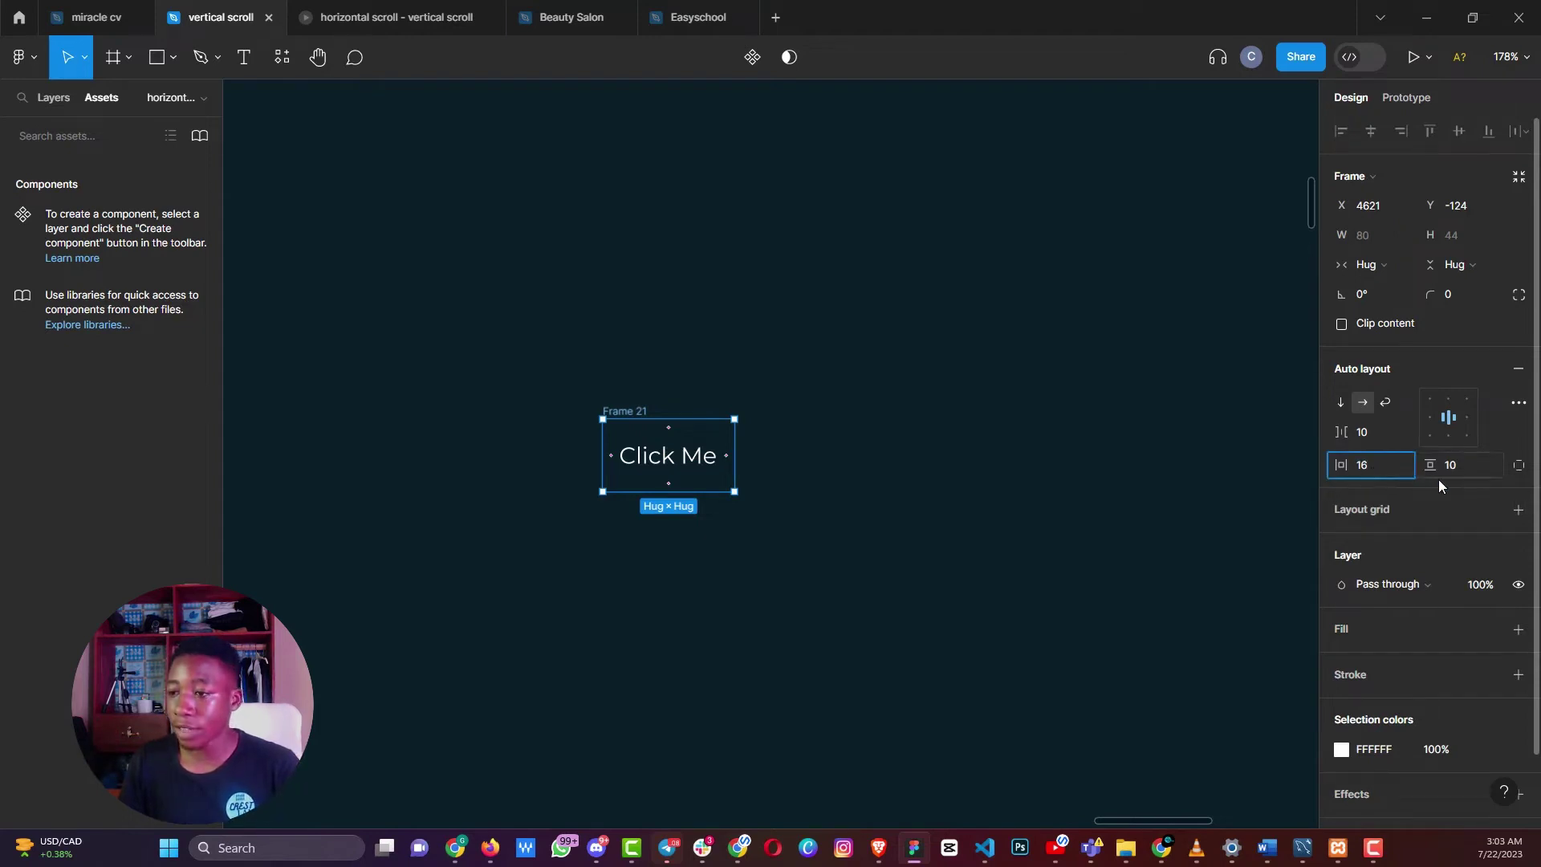
left_click(1372, 433)
type("16")
key("Return")
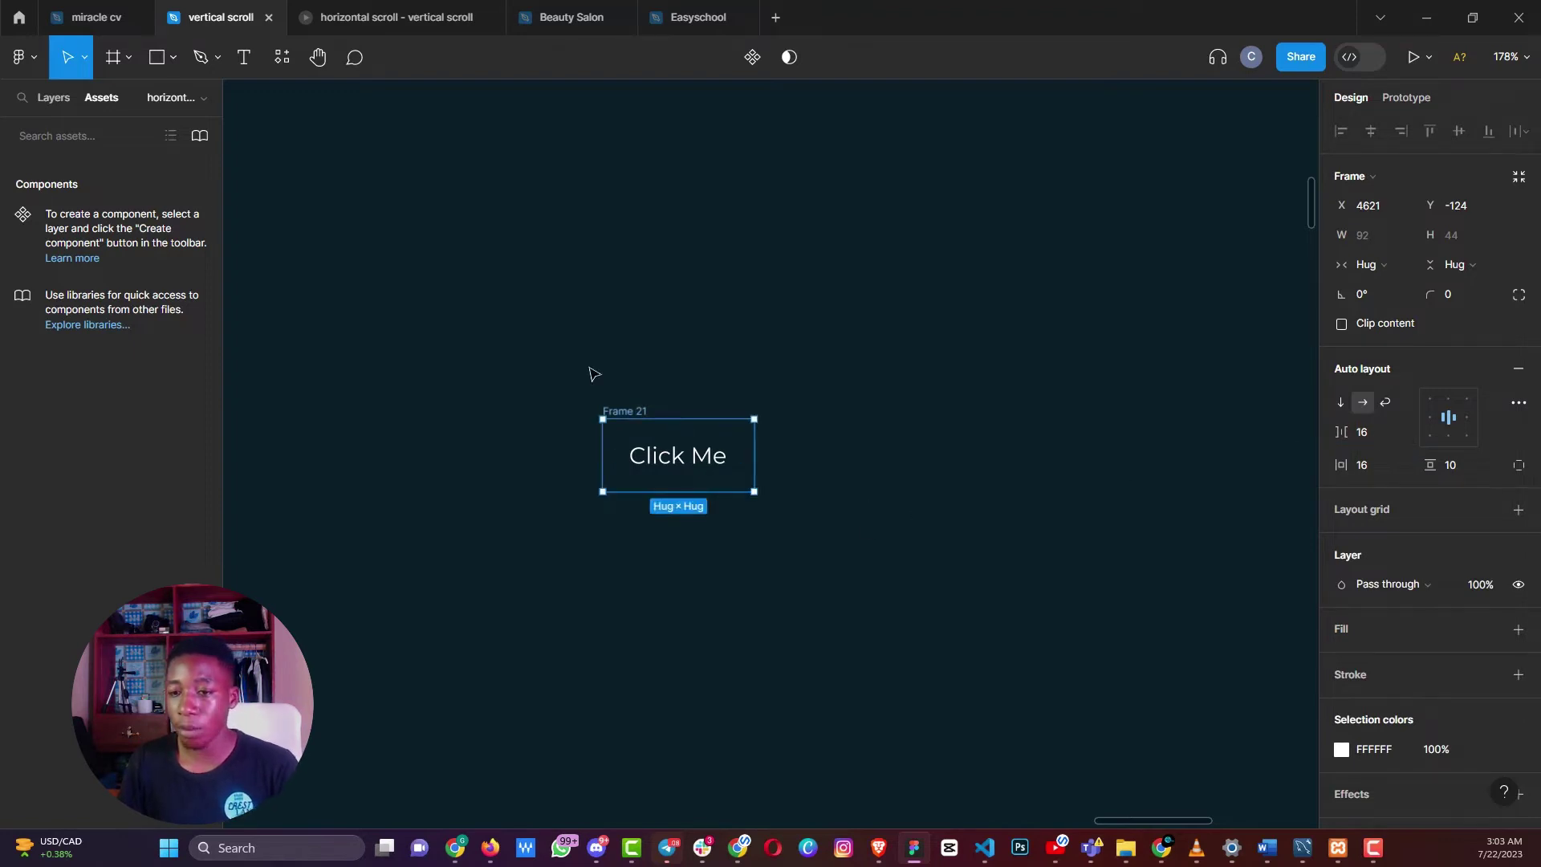
scroll(1347, 716, "down", 2)
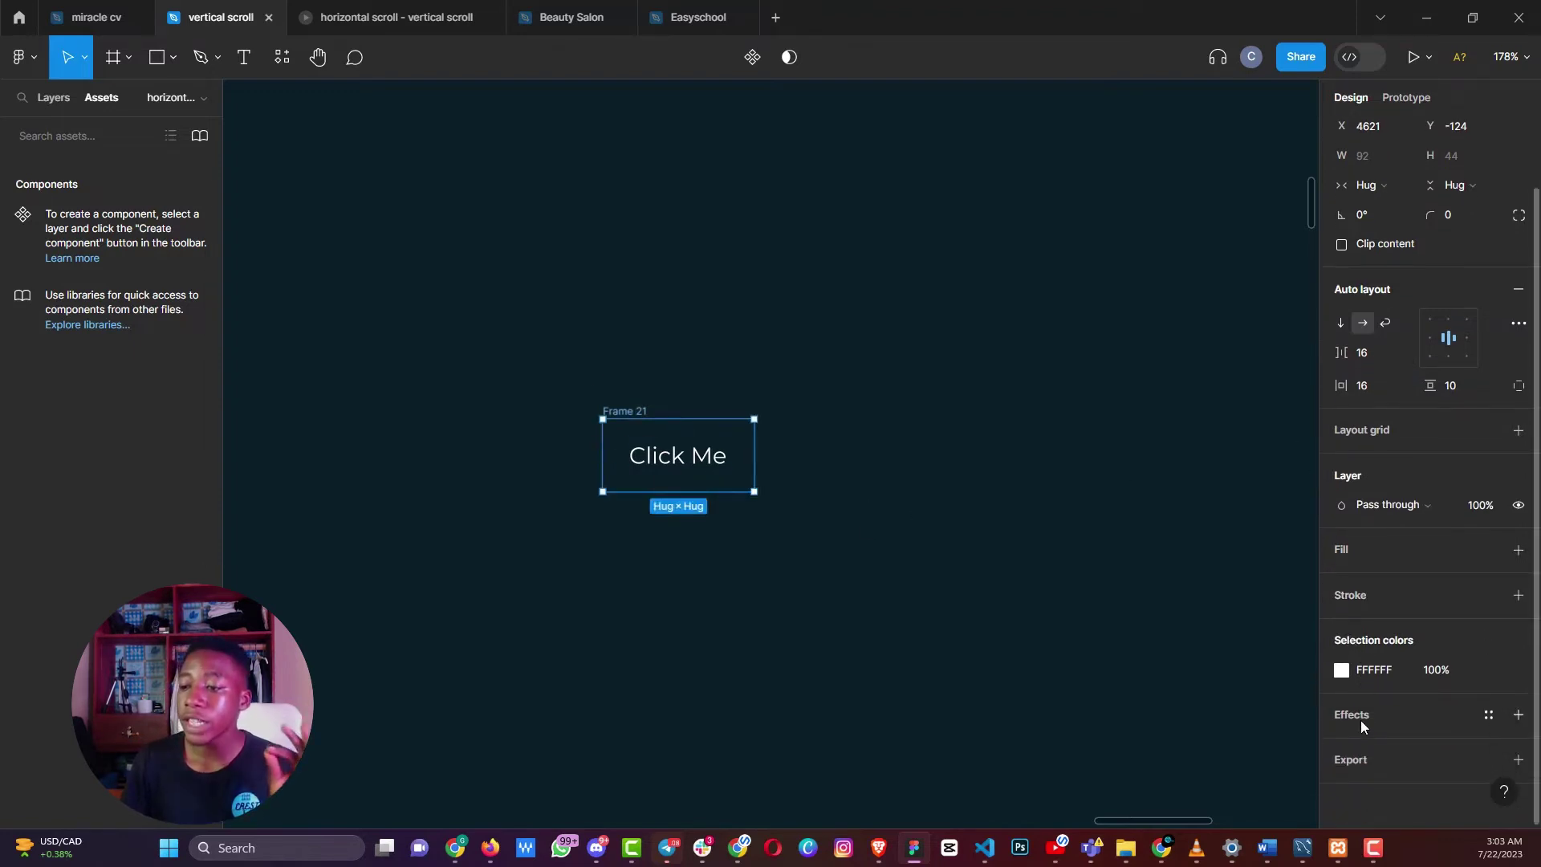
Change the Click Me text colour to white FFFFFE
left_click(1341, 670)
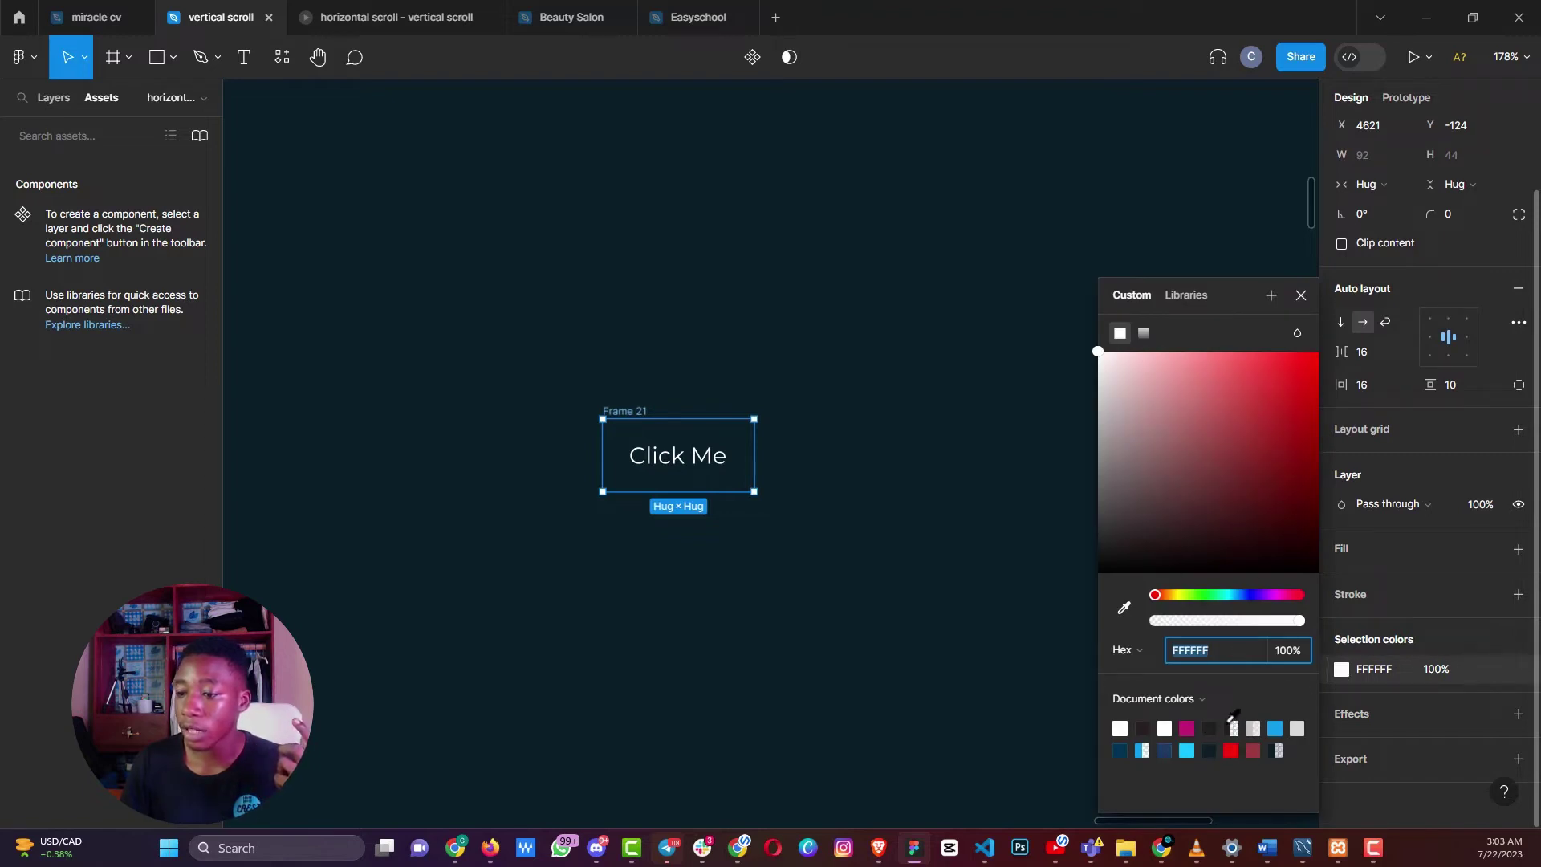
left_click(1166, 726)
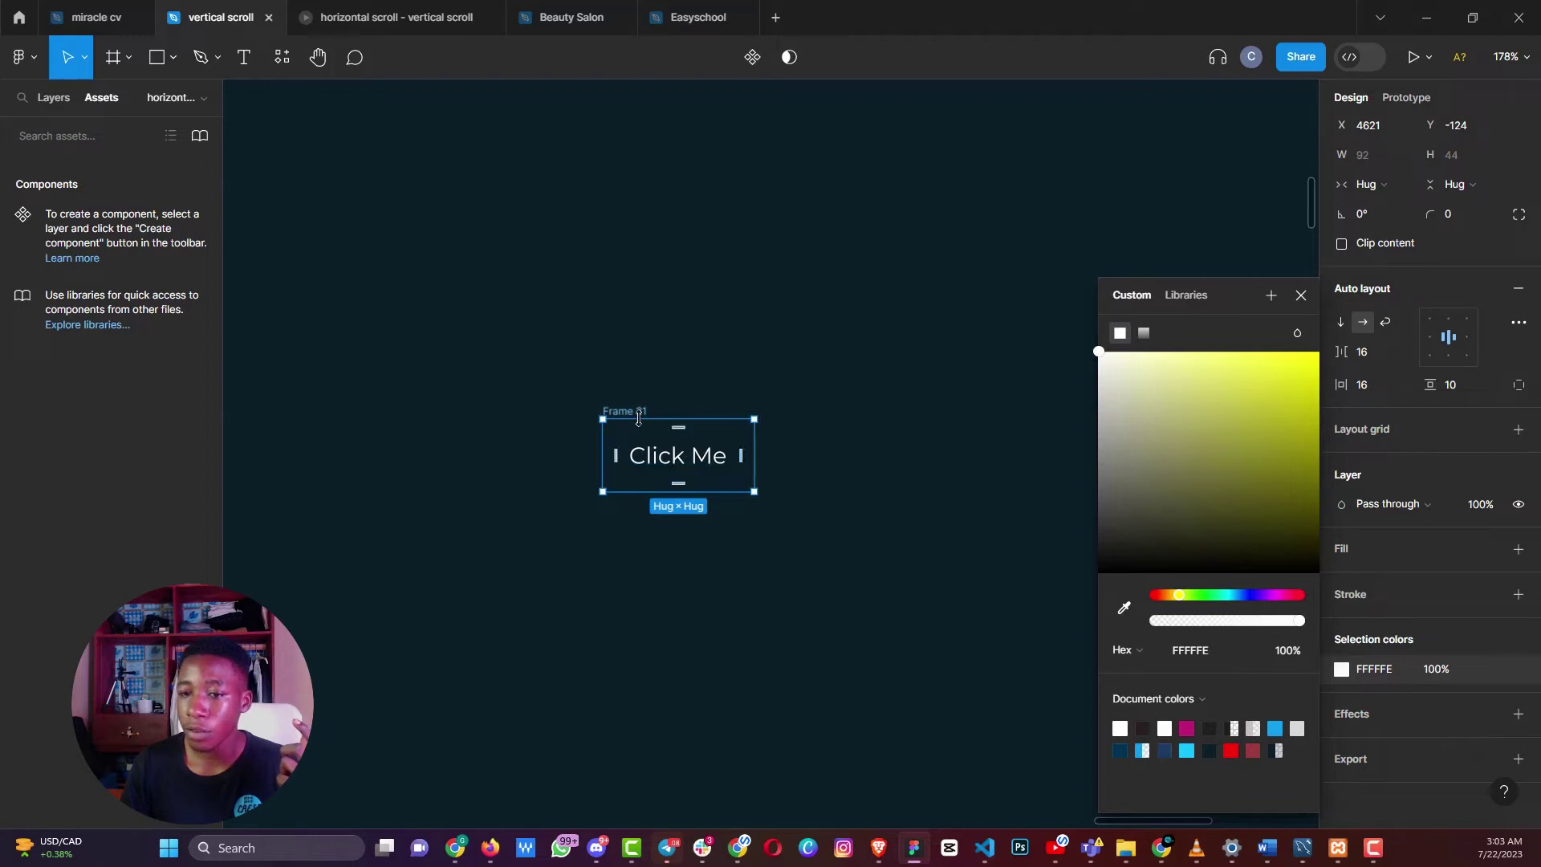
left_click(1341, 547)
Fill Frame 21 with blue 15A3EF and round its corners to 6
left_click(1341, 547)
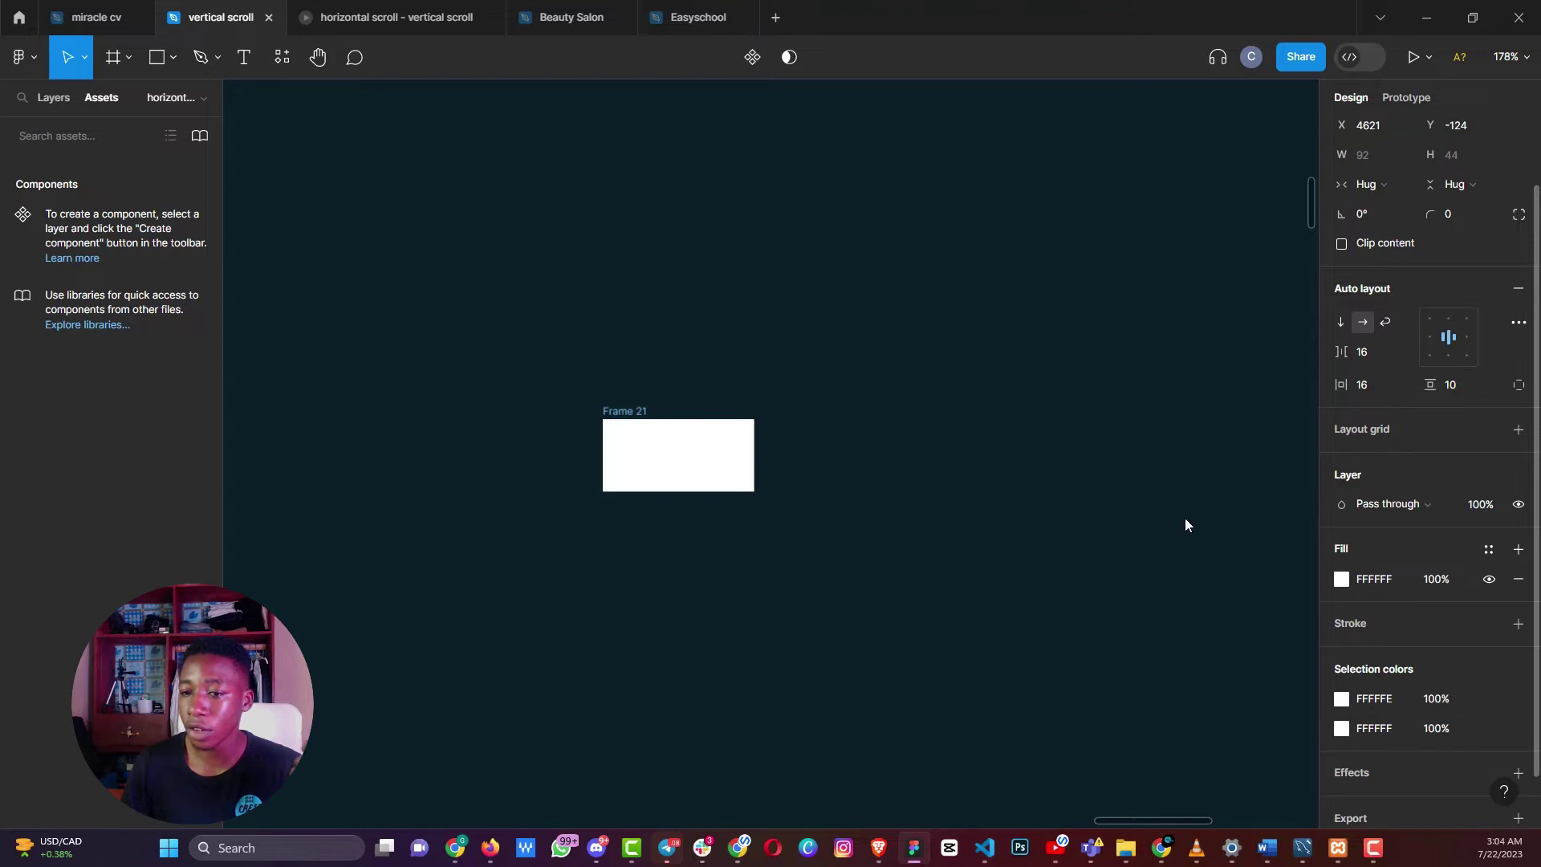
left_click(1341, 579)
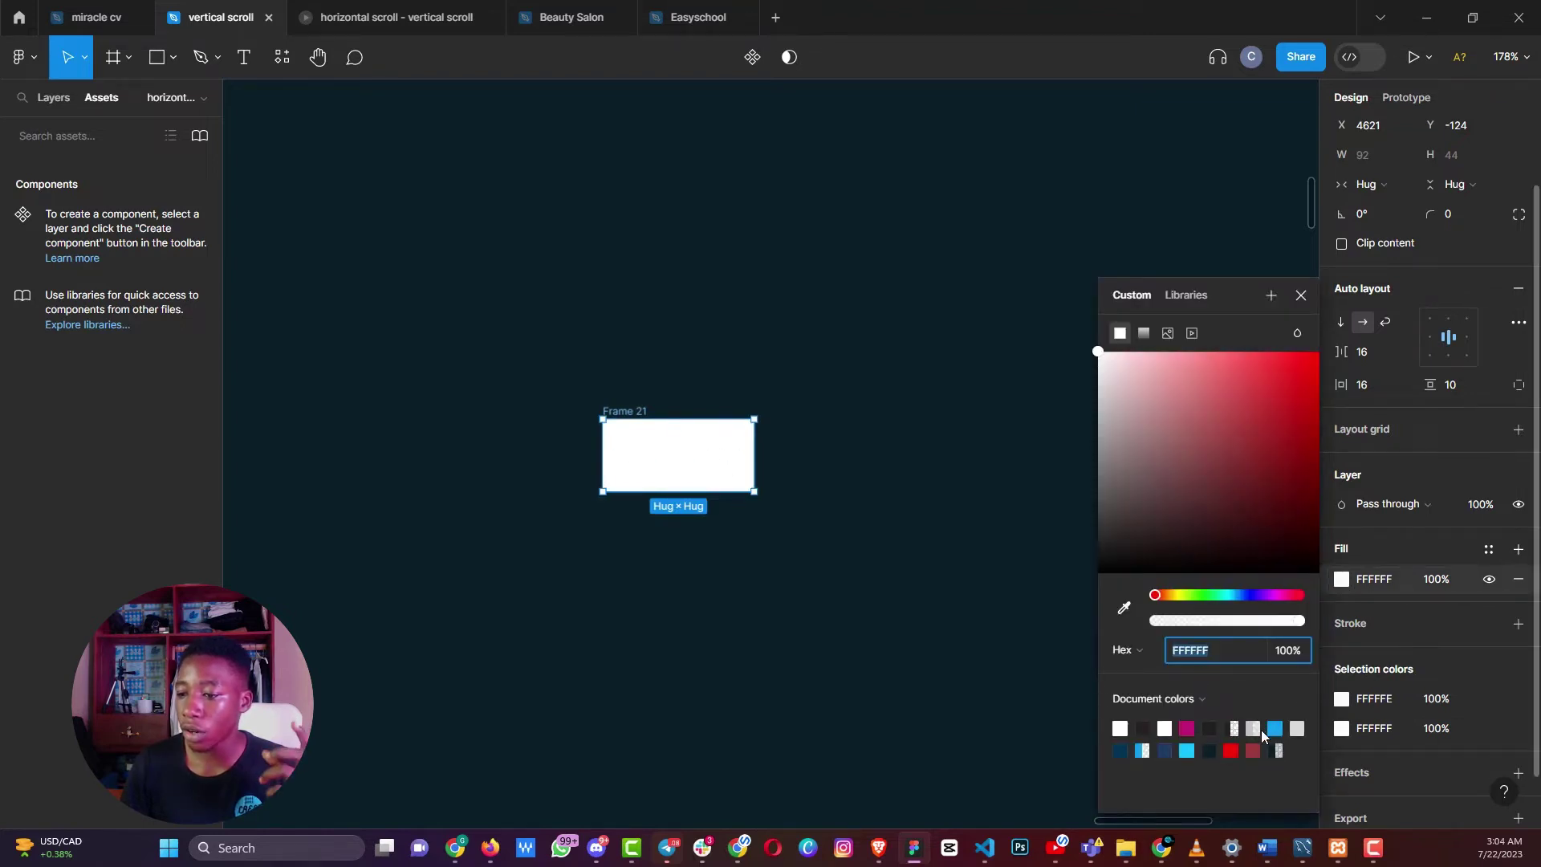
left_click(1273, 728)
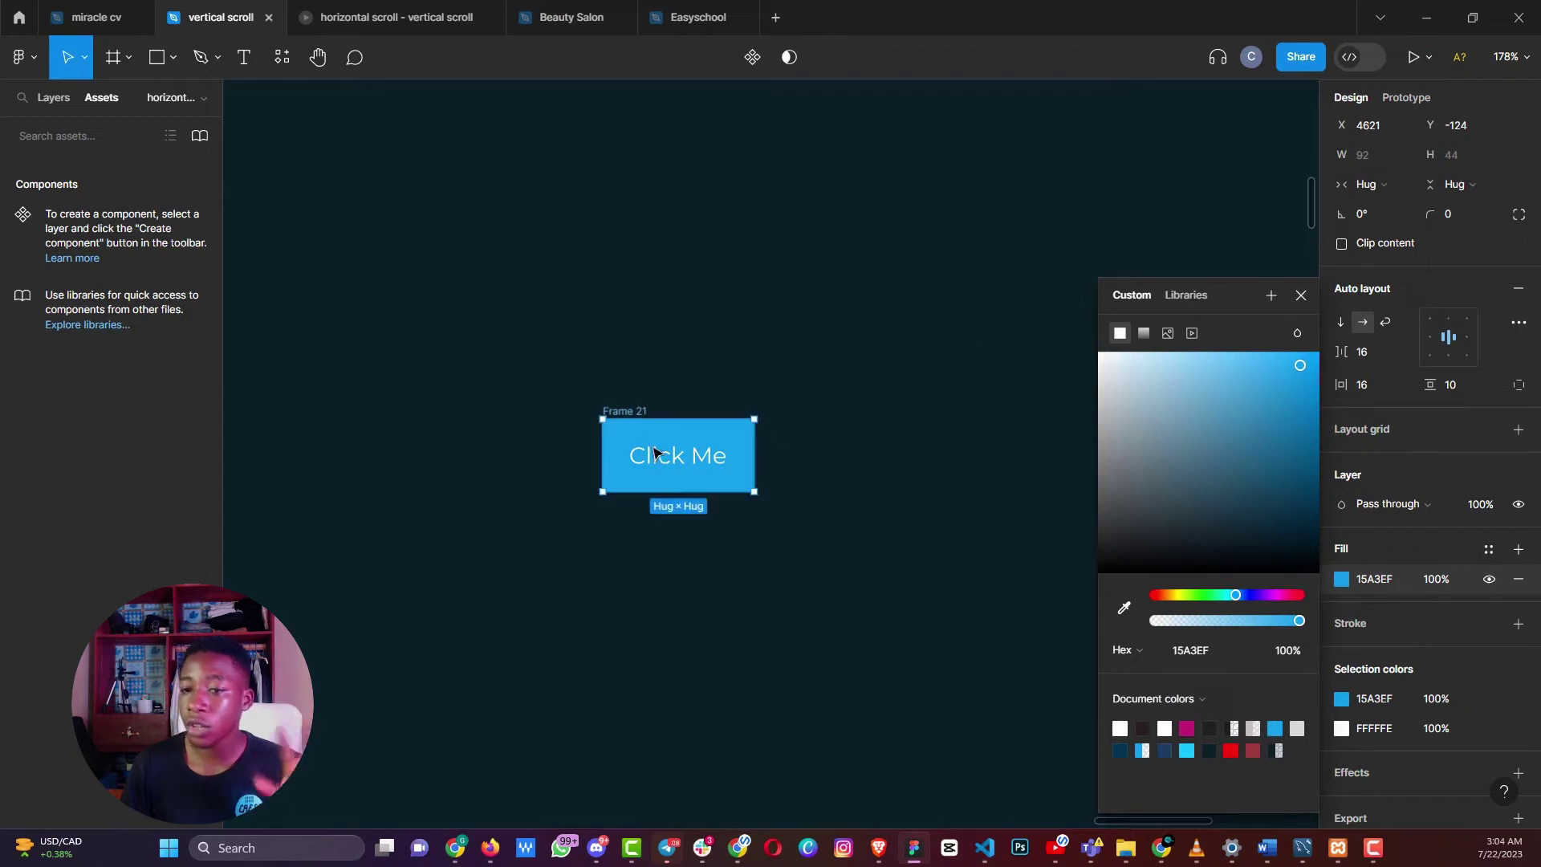
left_click(1459, 215)
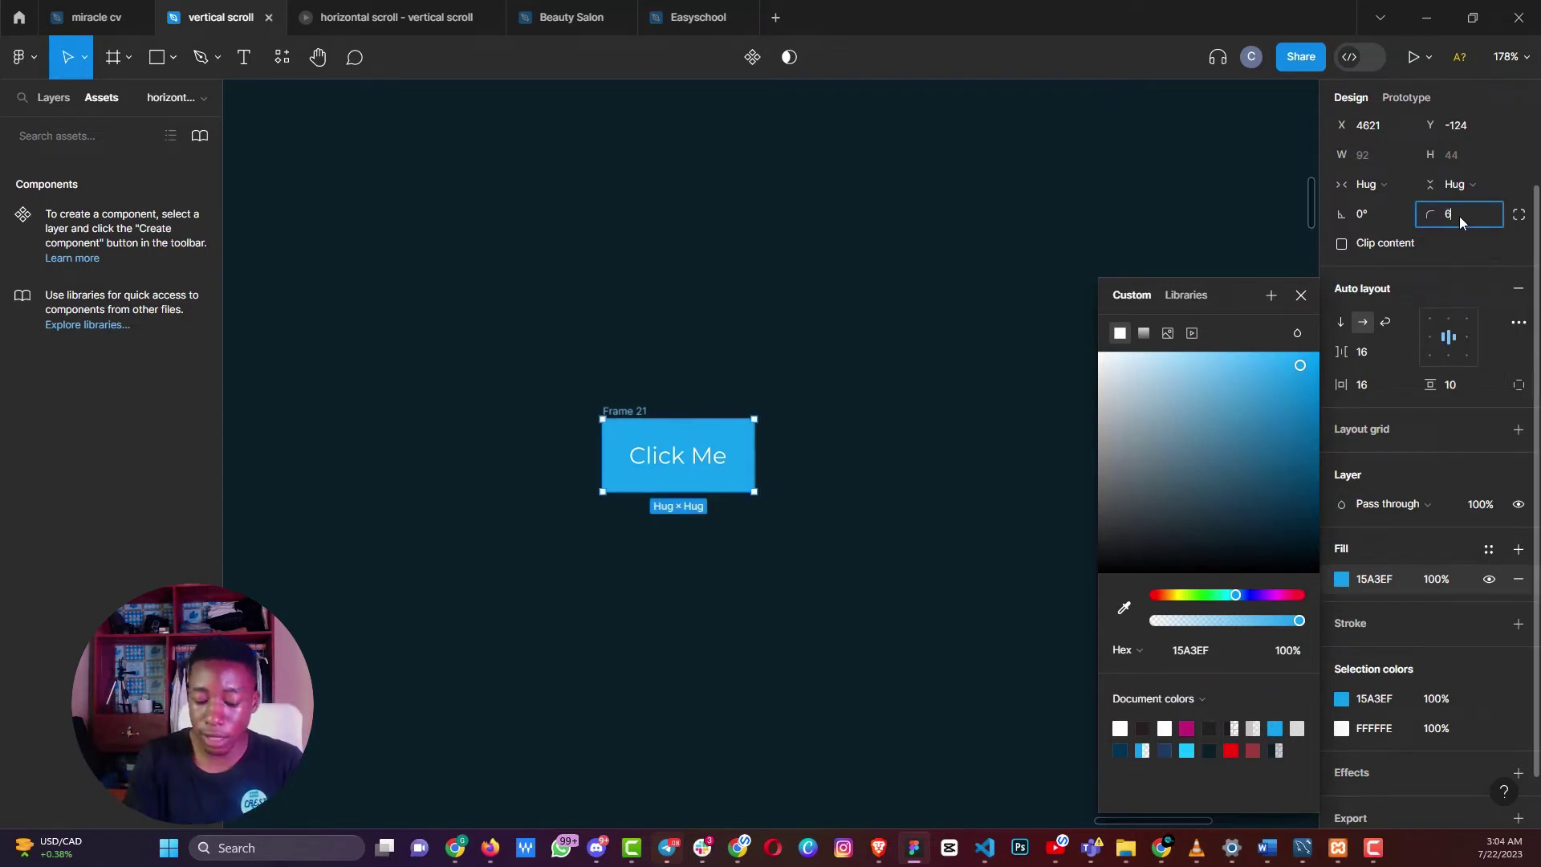
type("6")
key("Return")
left_click(695, 498)
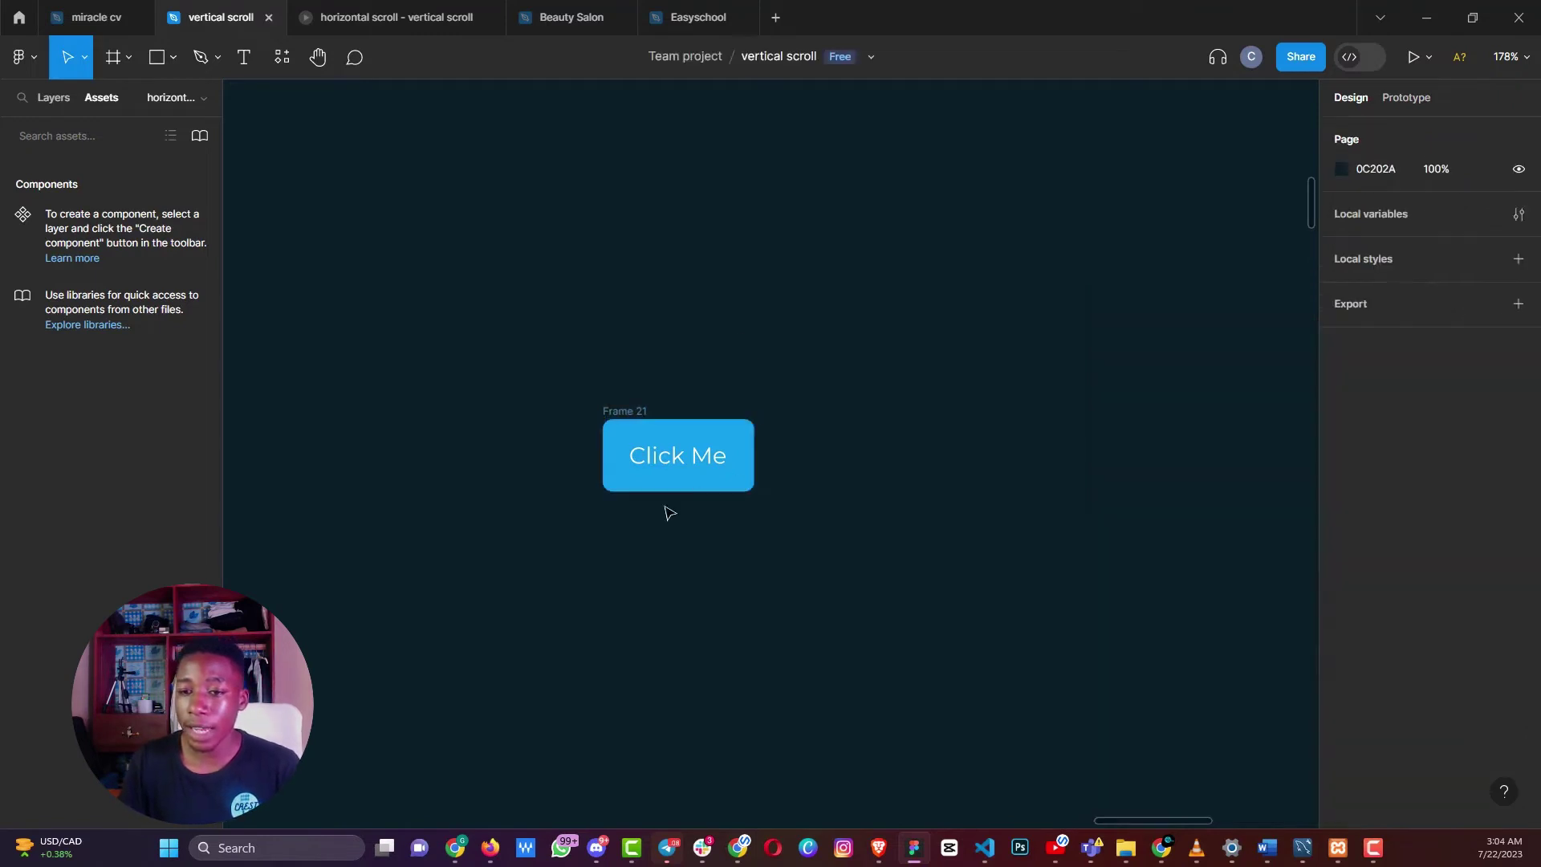
Duplicate the Click Me button and place the copy to its right
left_click(633, 413)
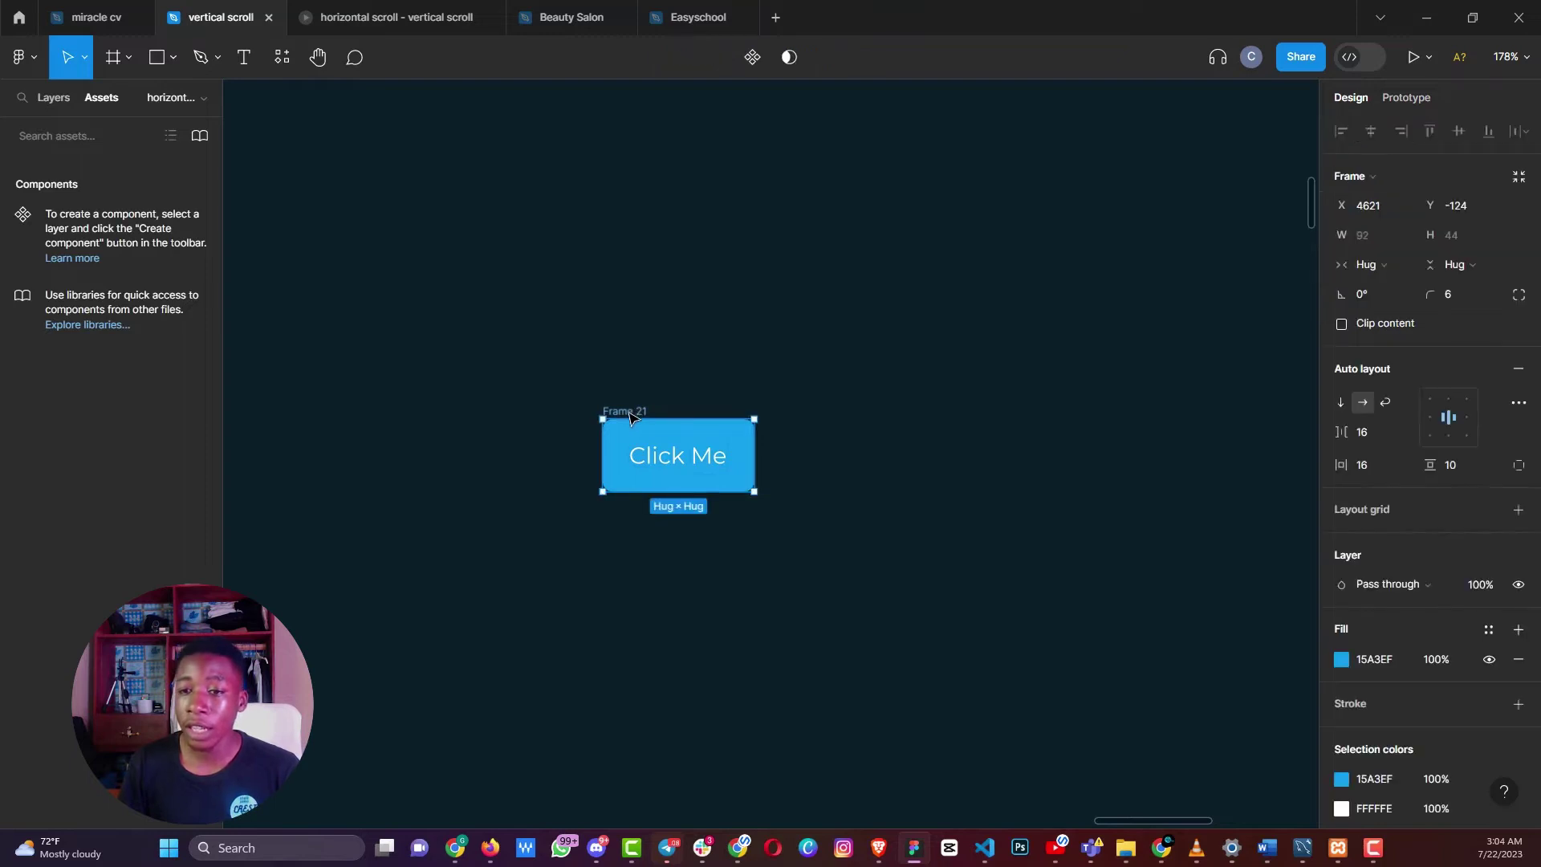
key("ctrl+d")
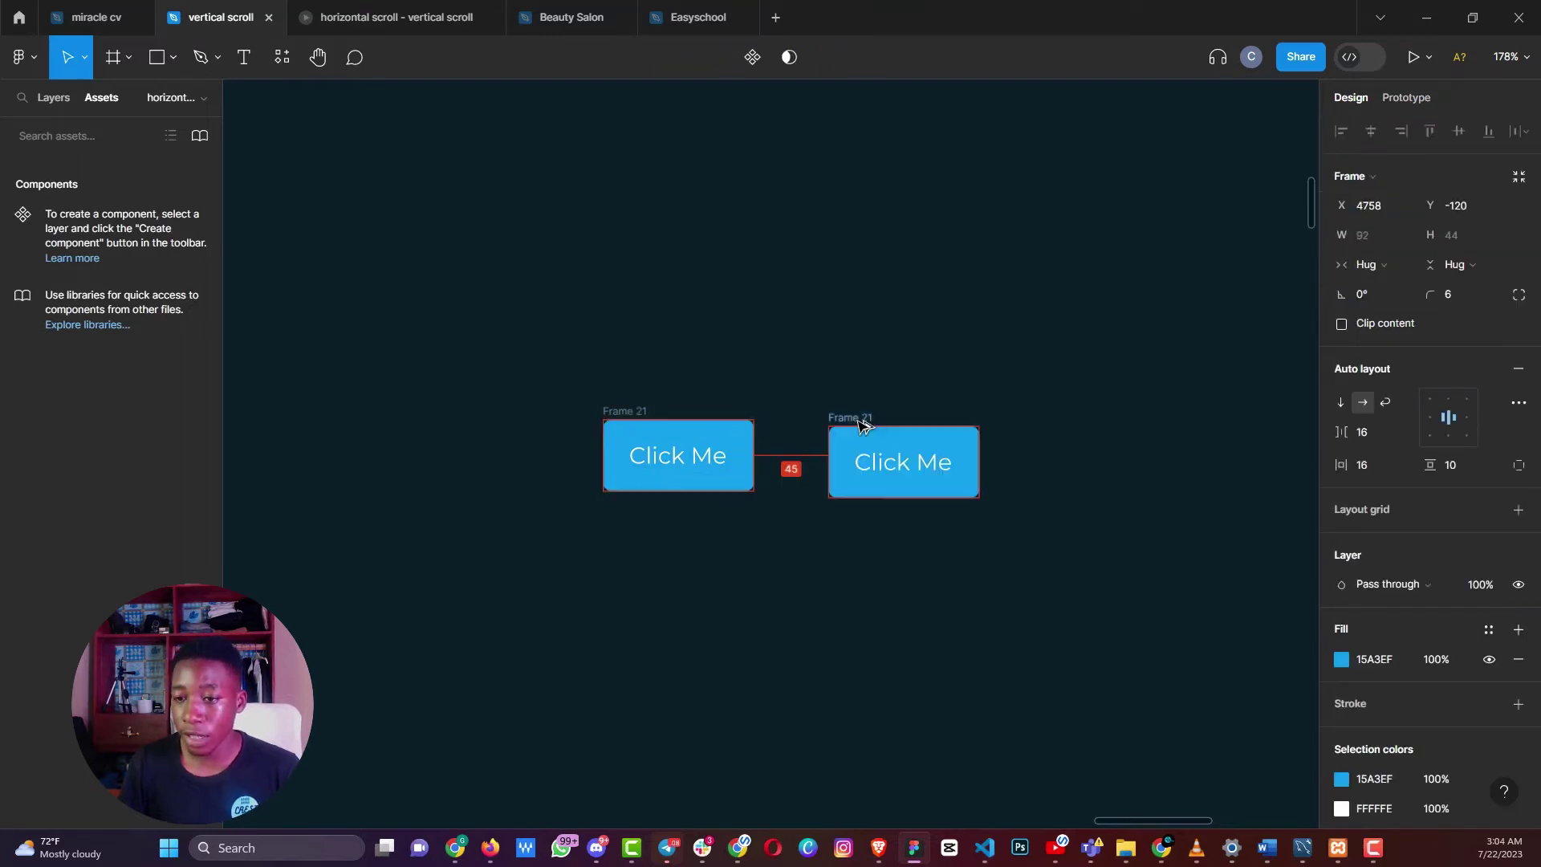
left_click_drag(867, 419, 846, 420)
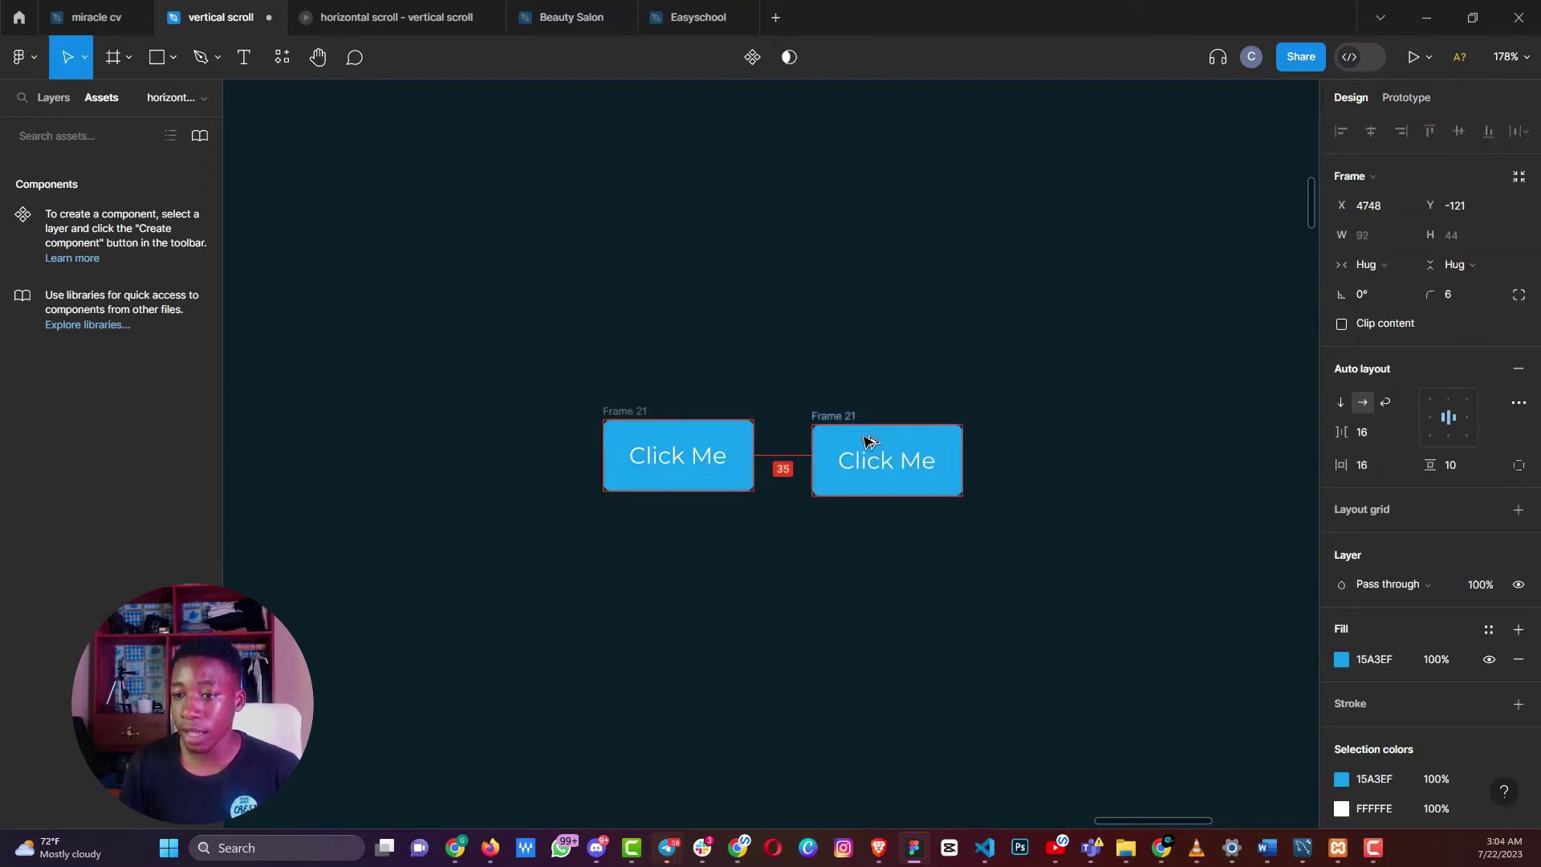
Change the copy's label to 'Sign up', then select both button labels
double_click(887, 463)
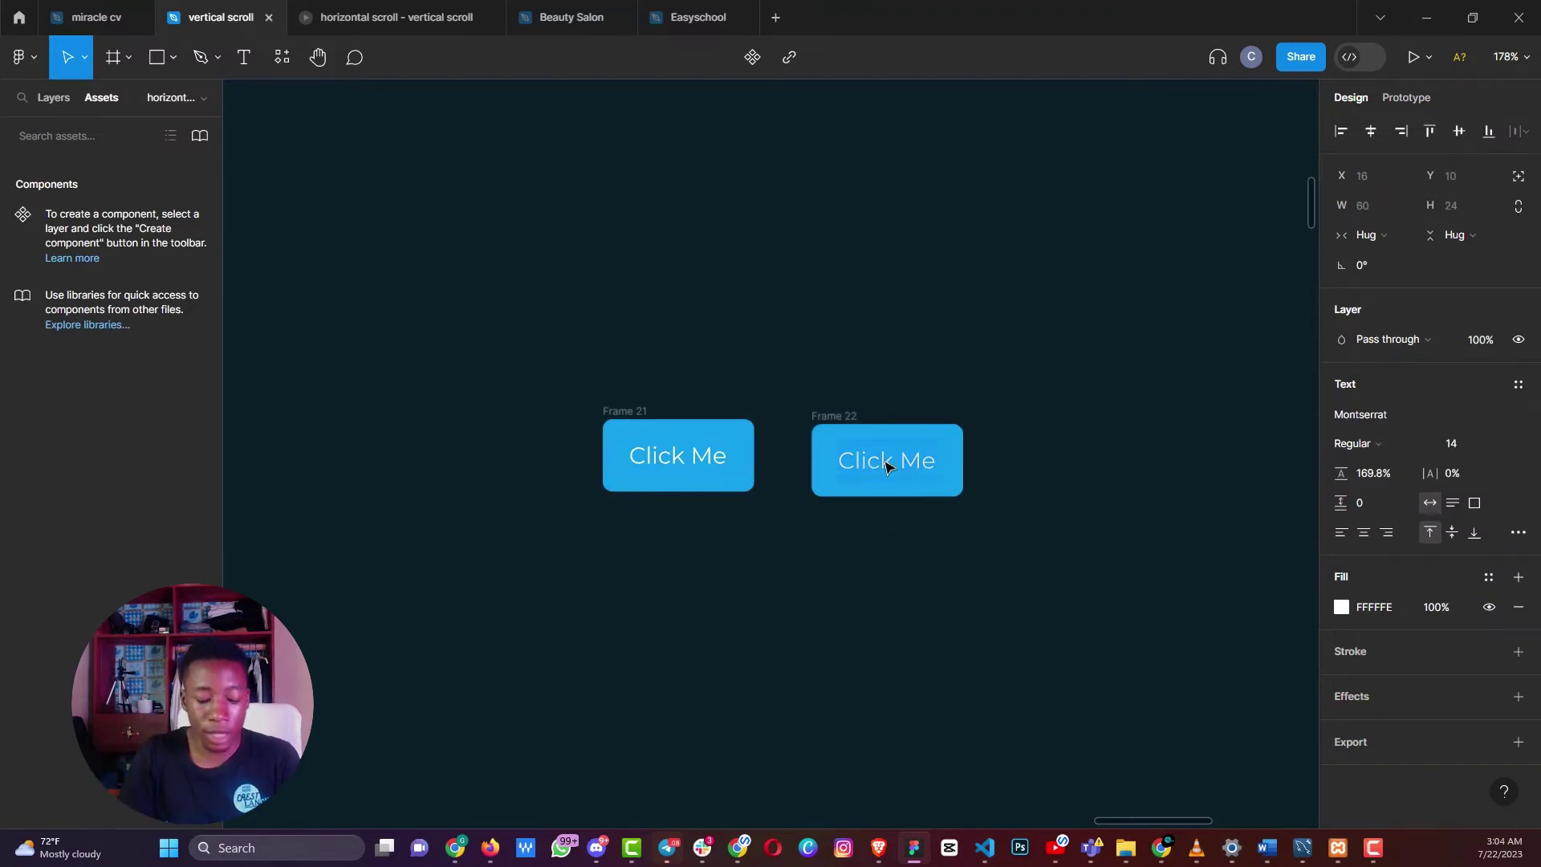
type("S")
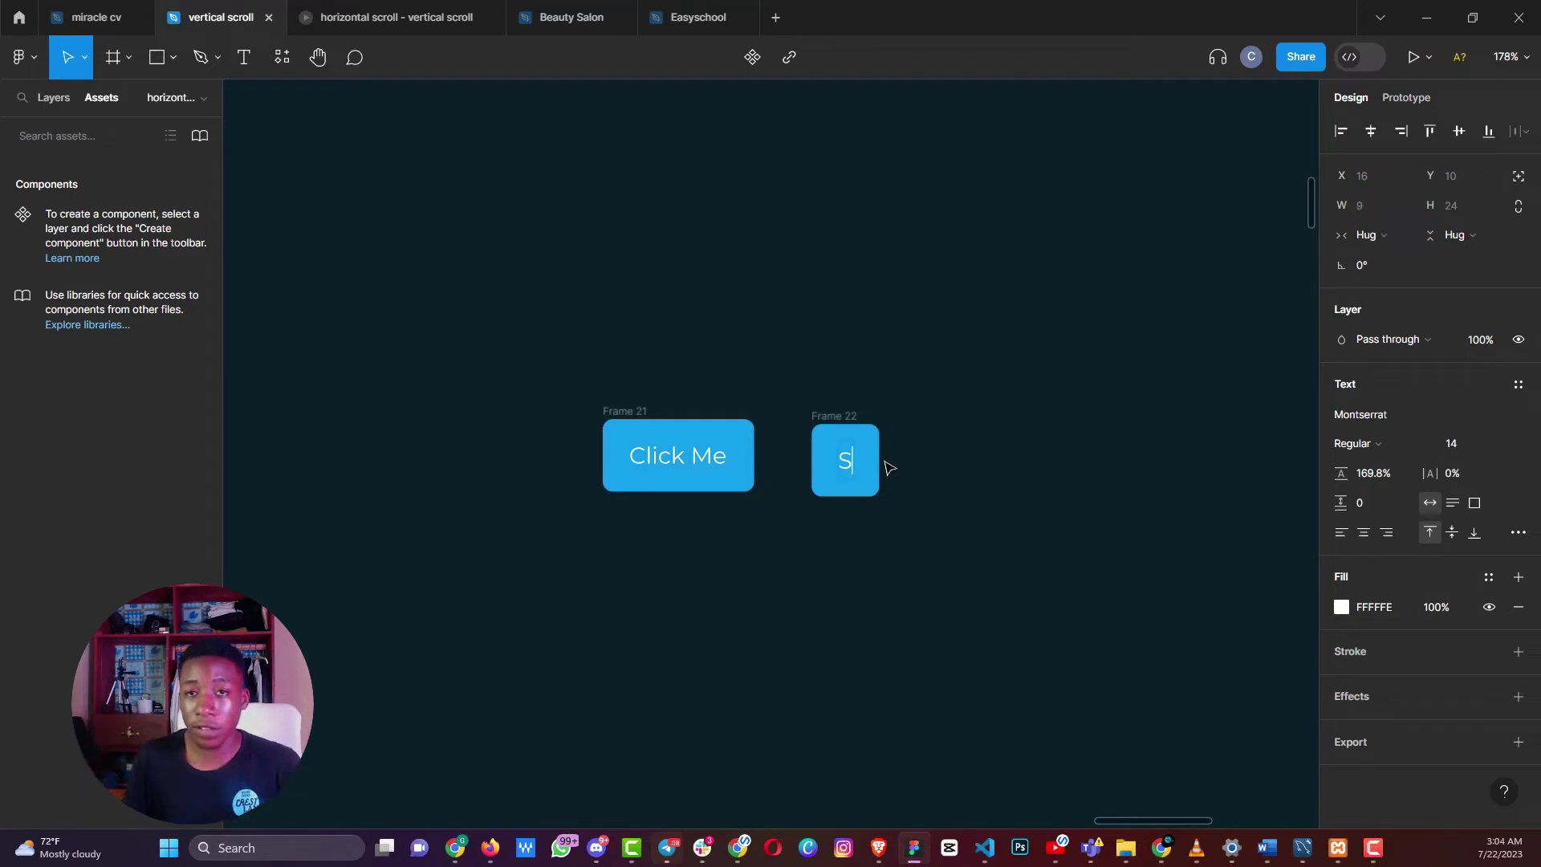
type("ign up")
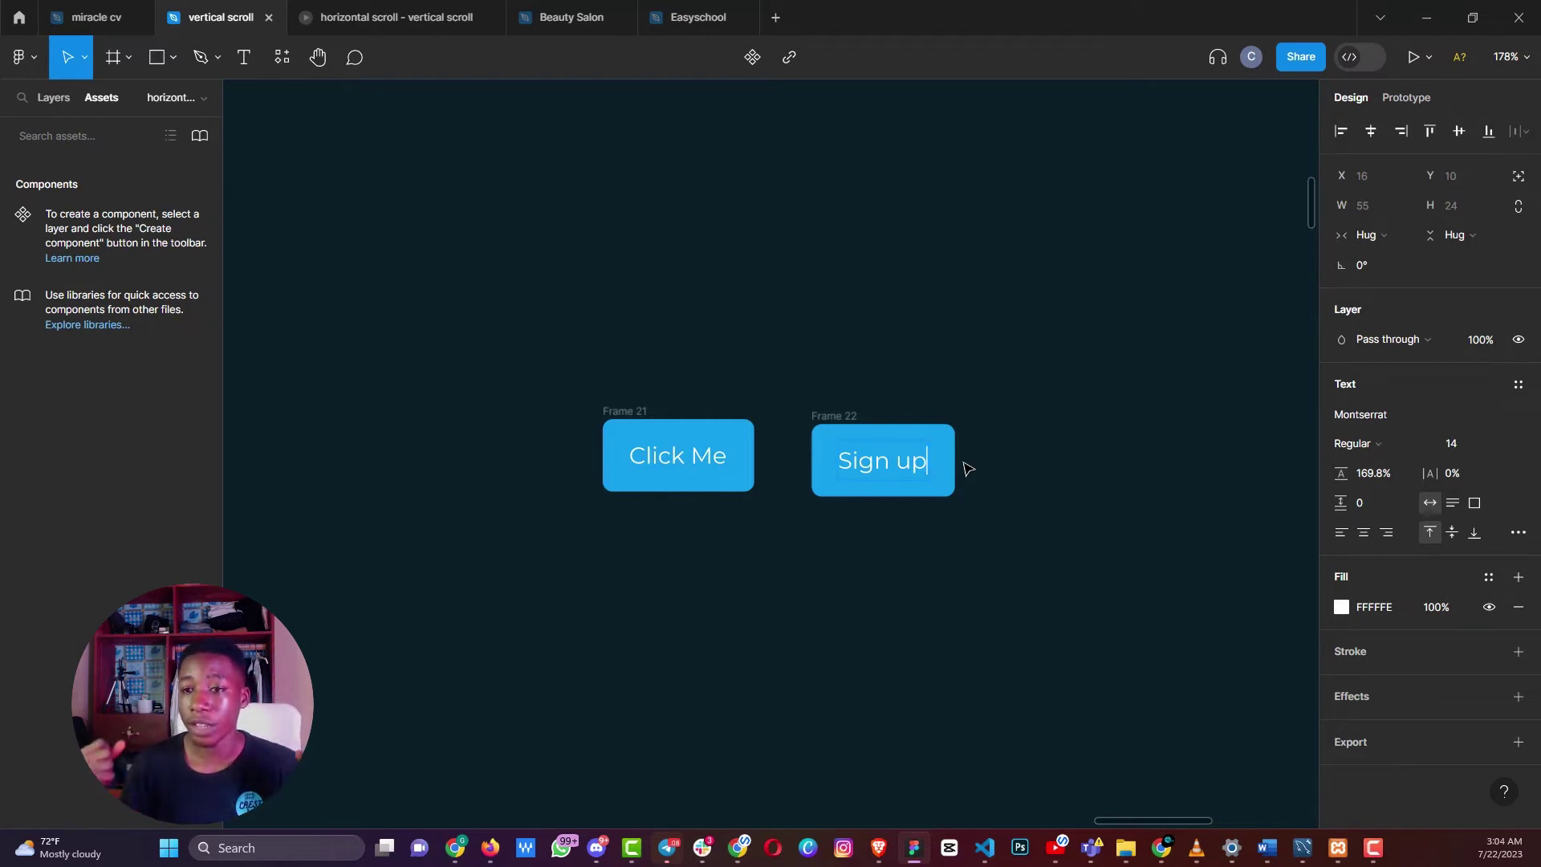
key("Escape")
left_click_drag(1043, 612, 705, 602)
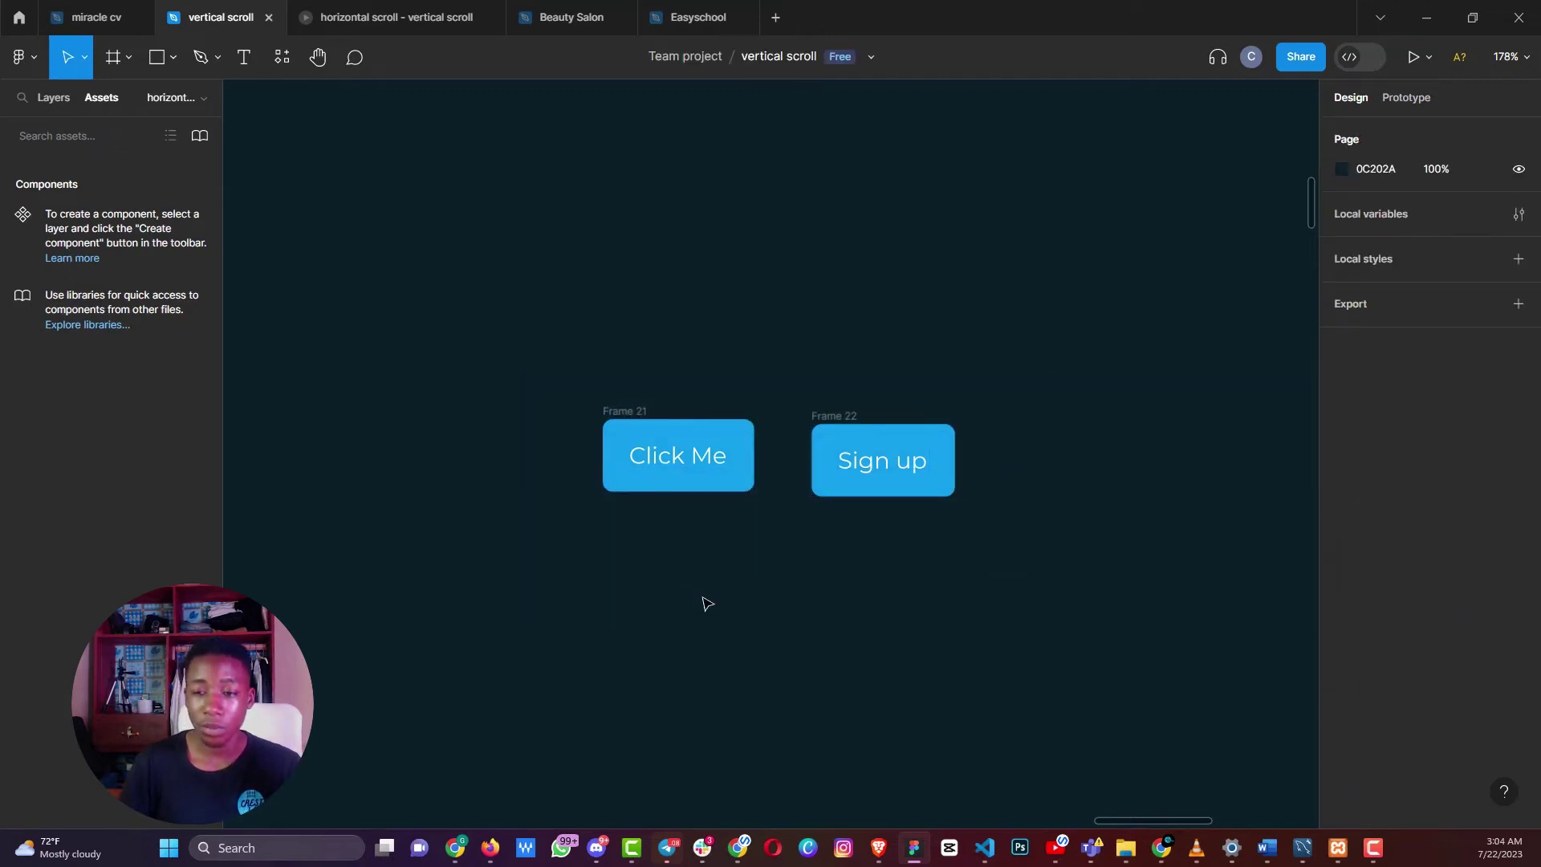
Scroll to the MAC Book Pro card and select its frame
scroll(935, 406, "down", 5)
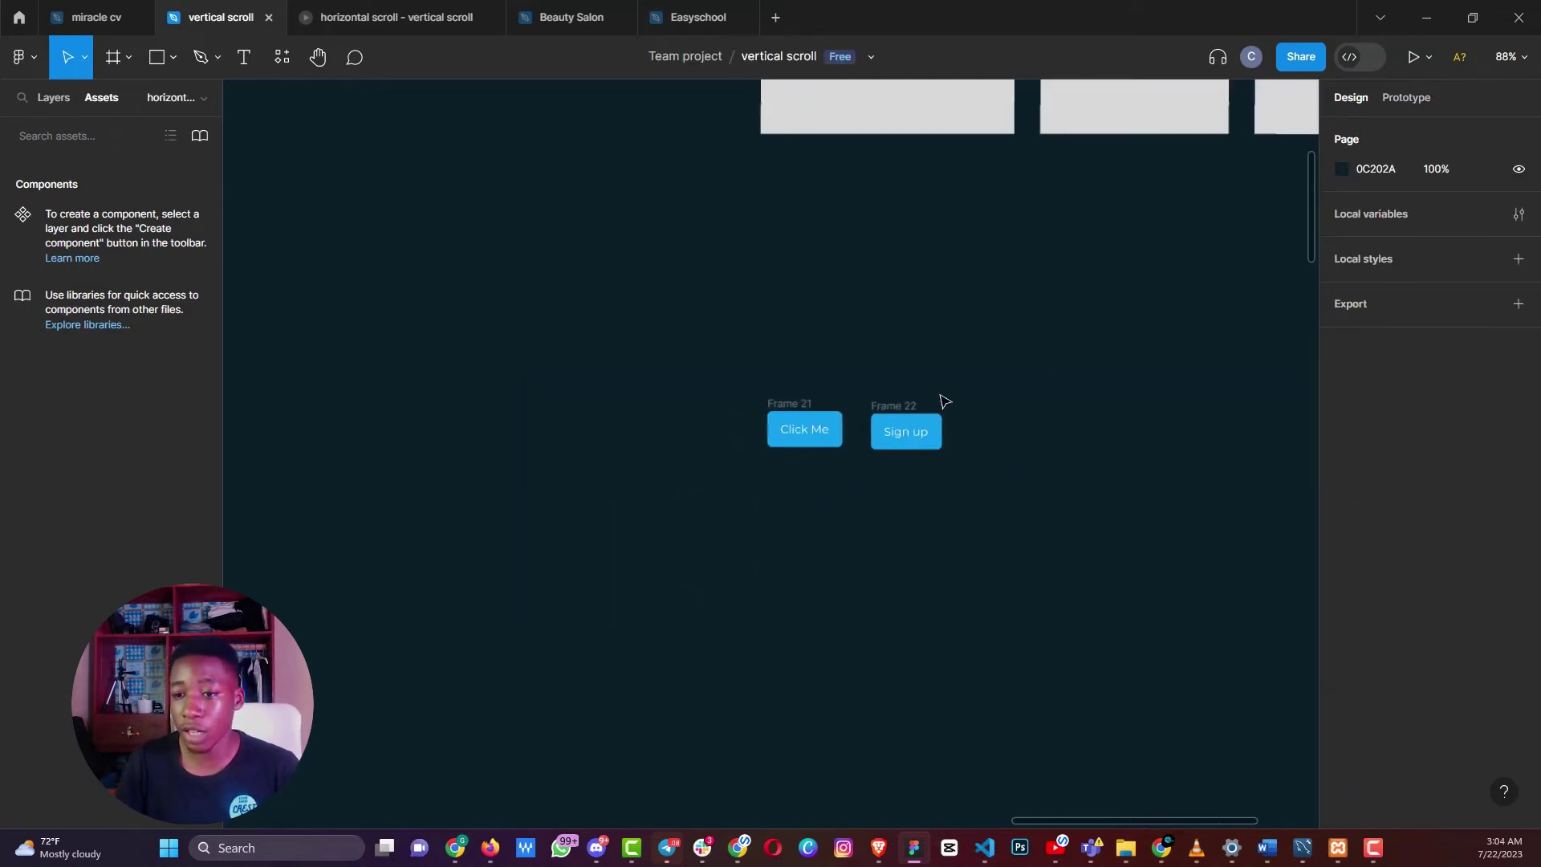
scroll(593, 400, "down", 1)
scroll(594, 399, "down", 10)
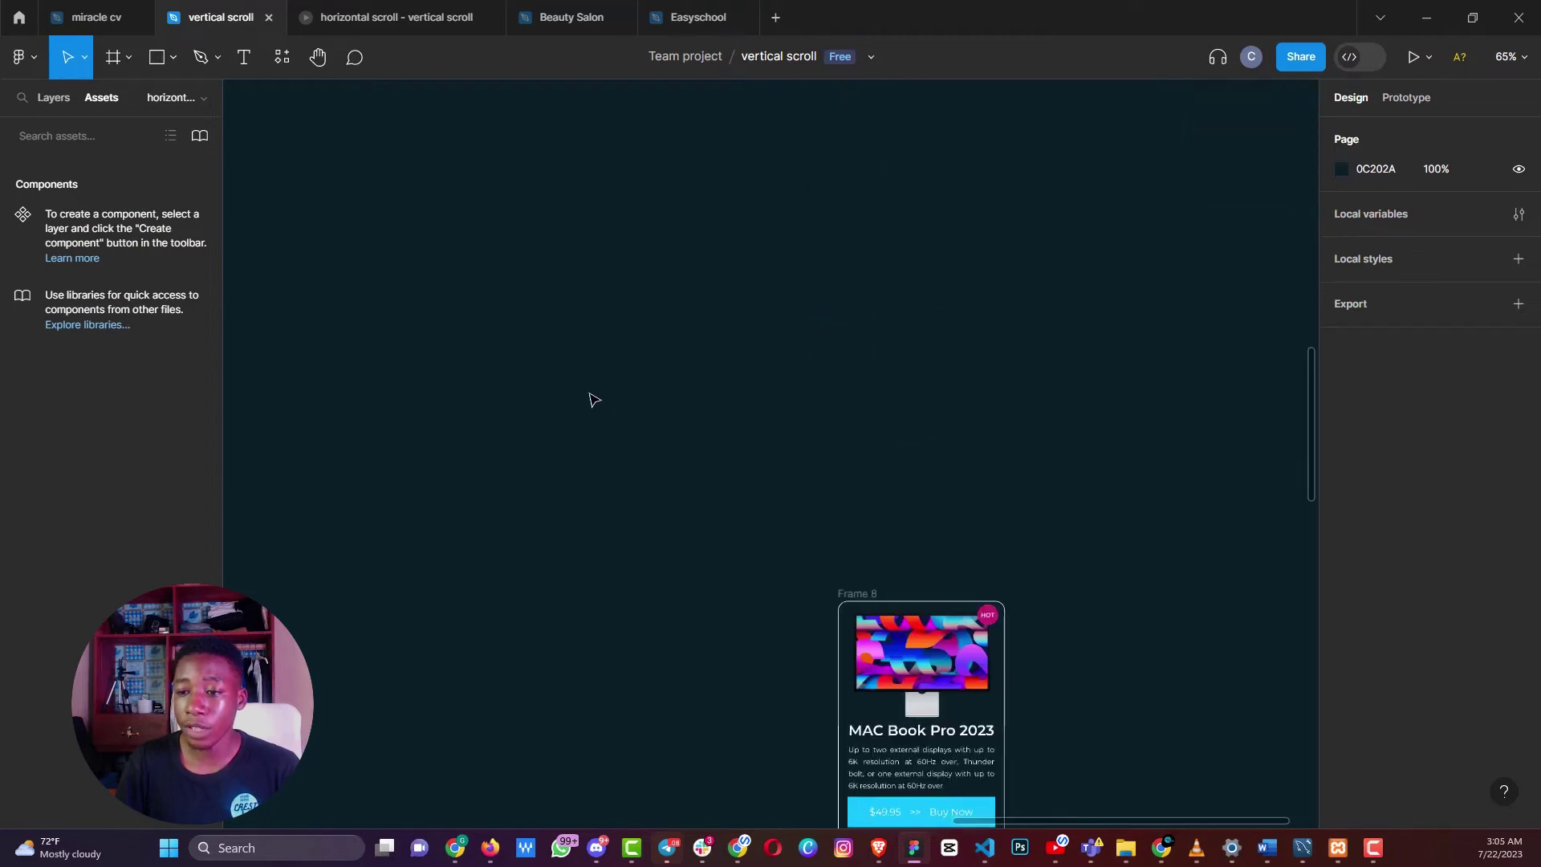
scroll(1091, 268, "up", 3)
scroll(976, 257, "up", 5)
scroll(723, 209, "up", 3)
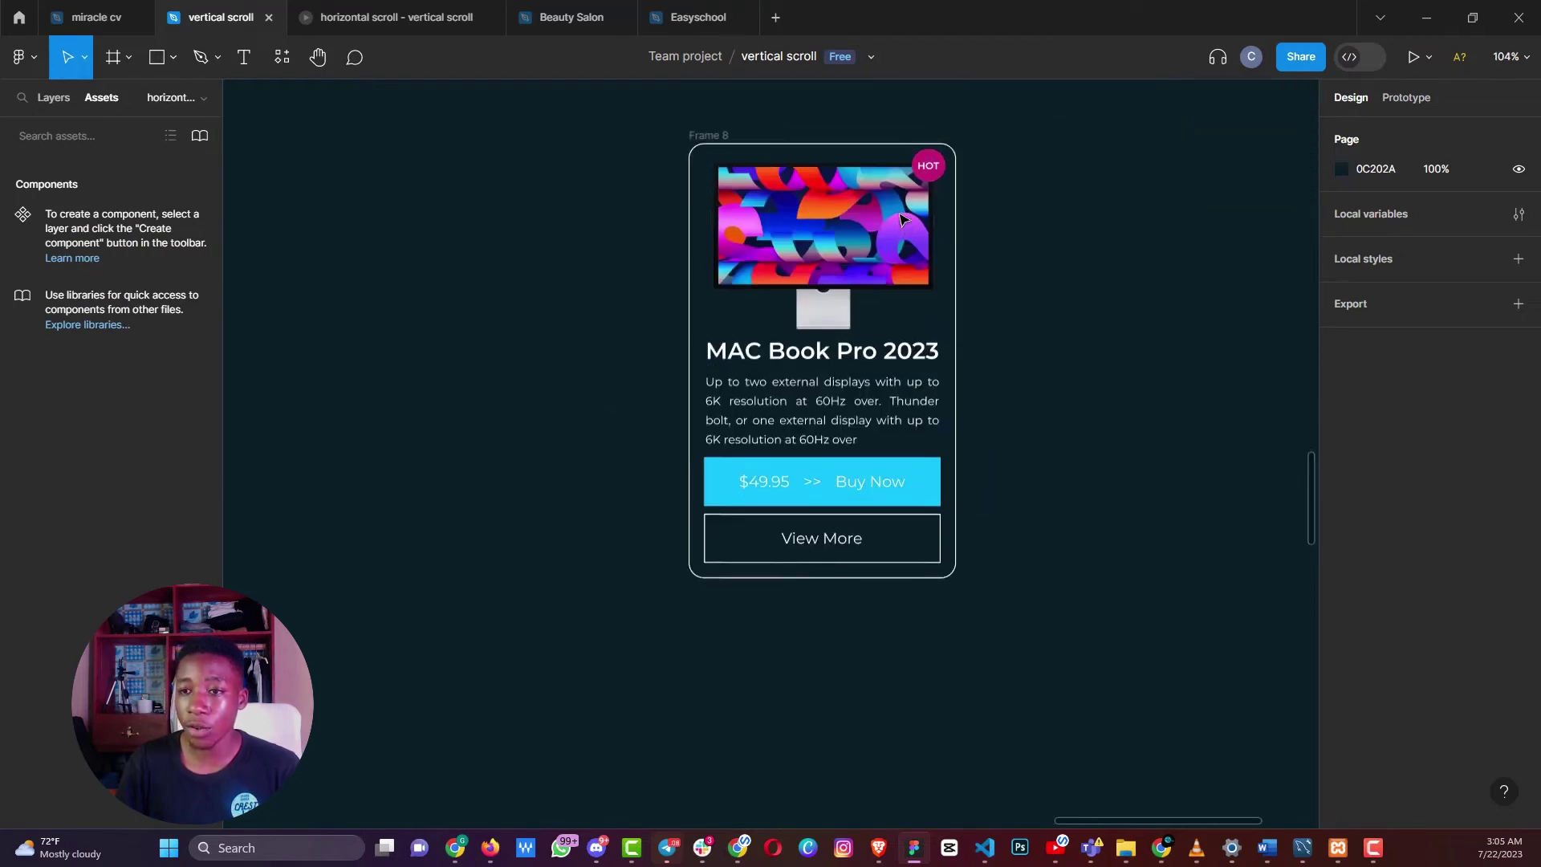
left_click(852, 299)
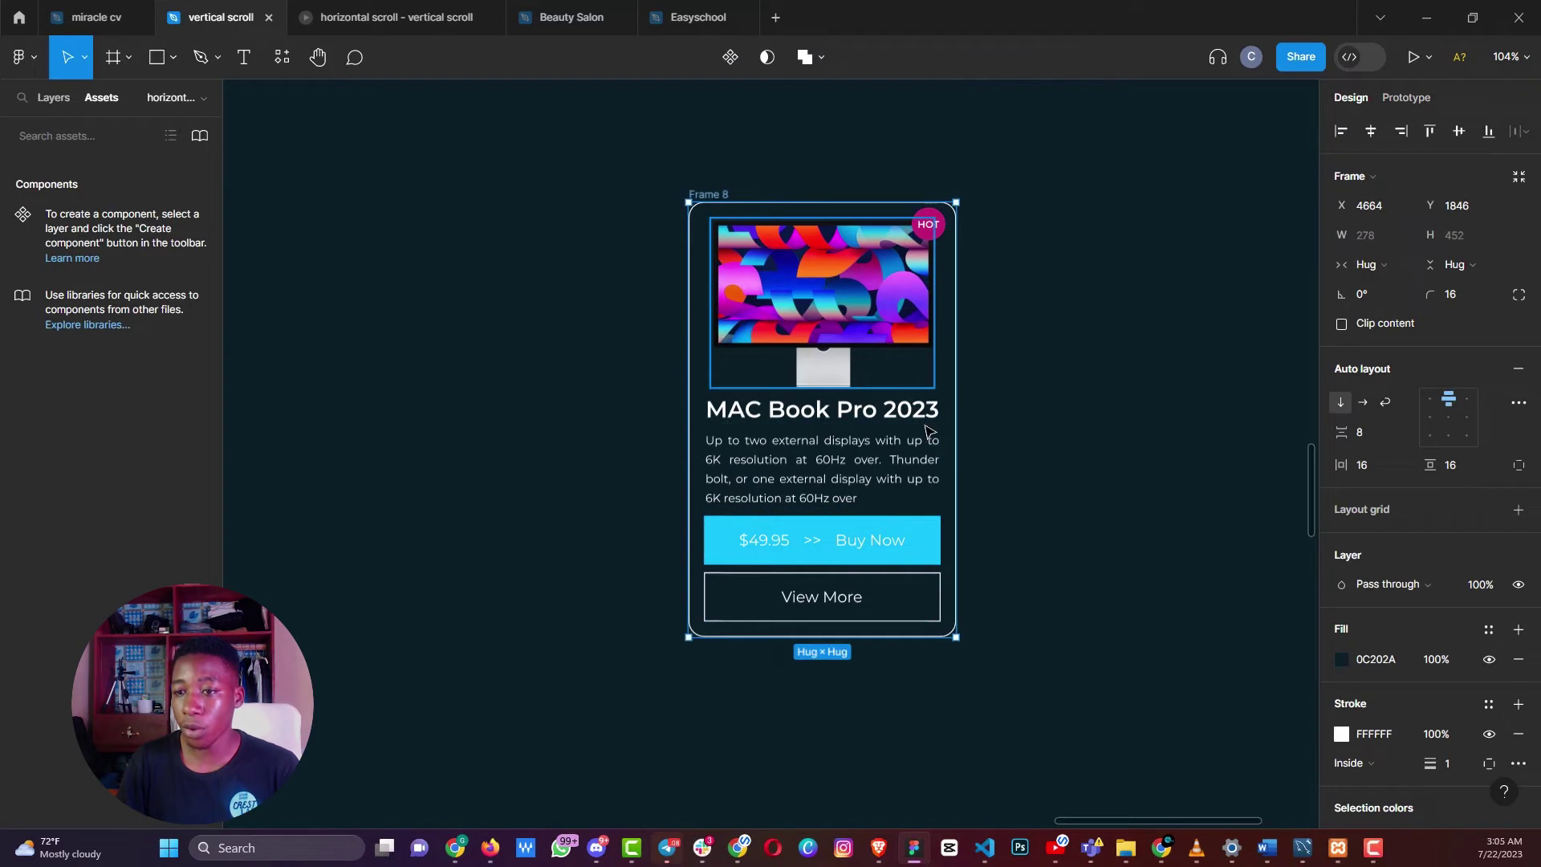
left_click(1032, 422)
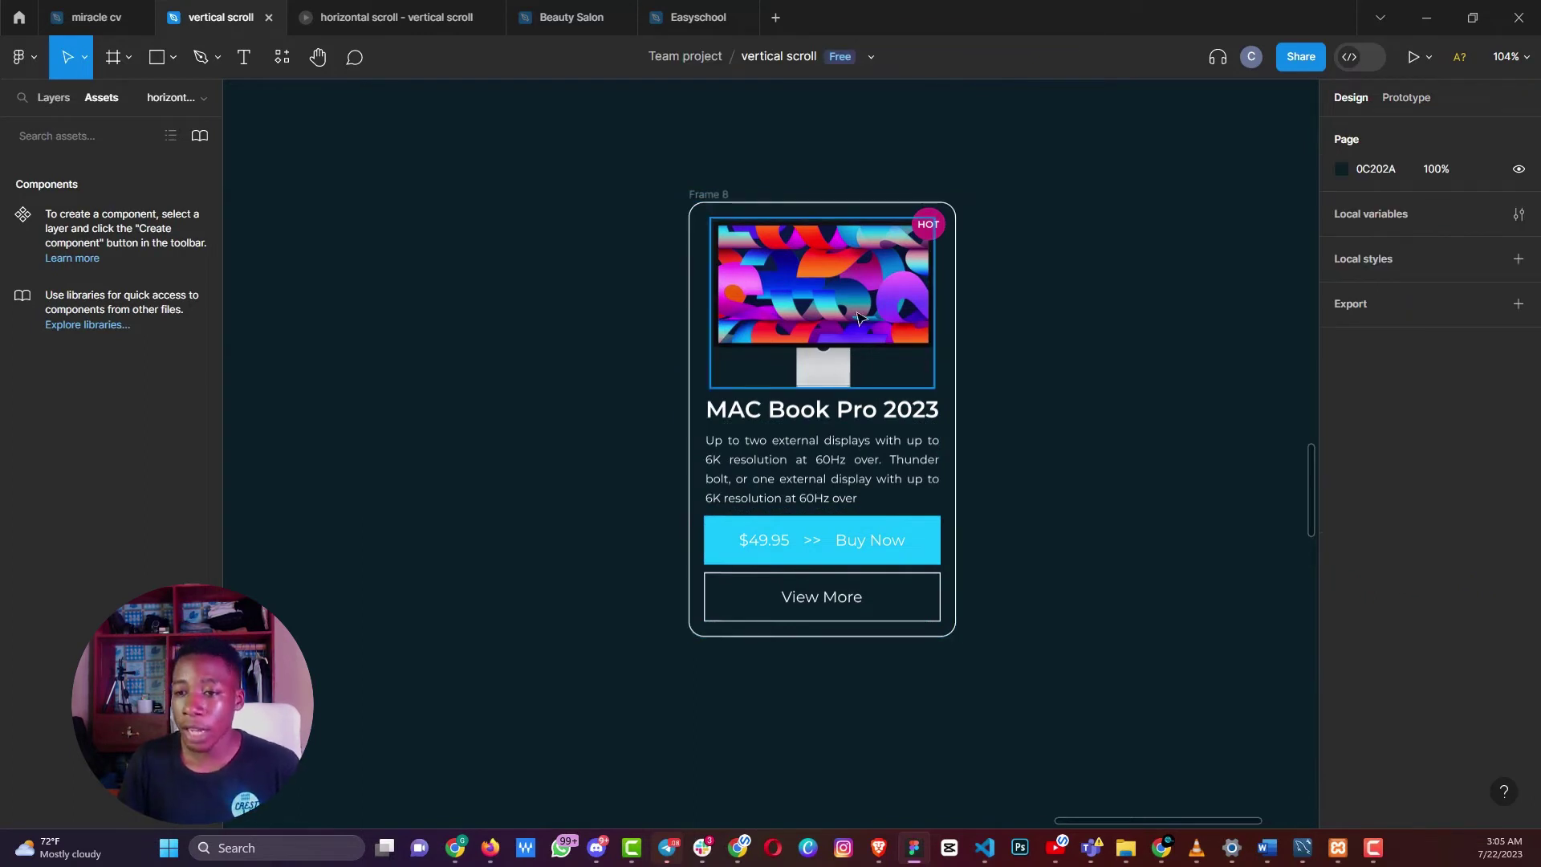
Inspect the card's monitor image, MAC Book Pro 2023 title, description, Buy Now and View More layers
left_click(827, 313)
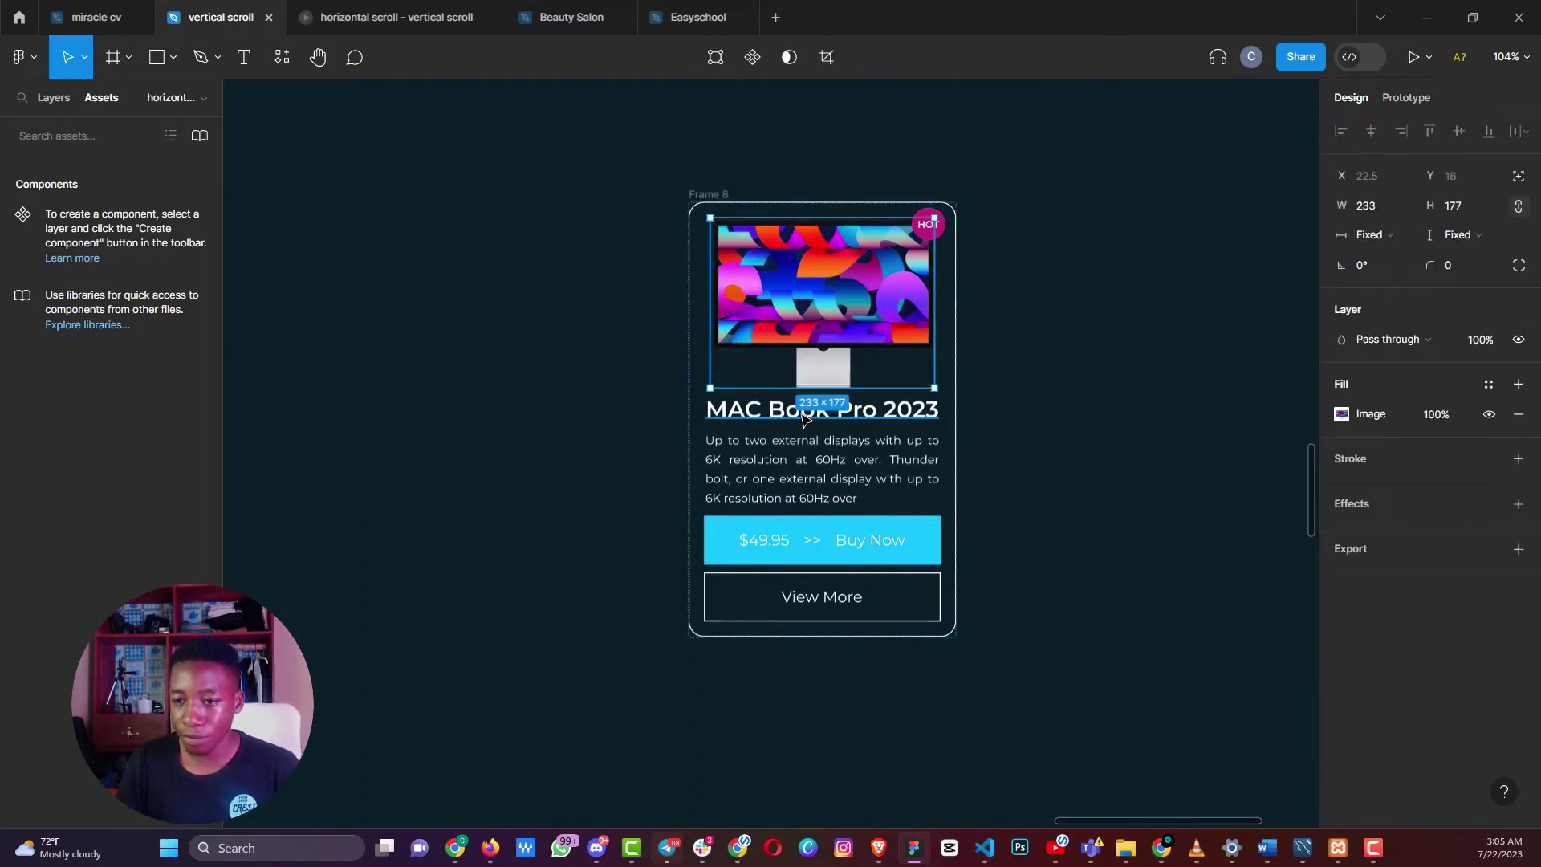
left_click(803, 415)
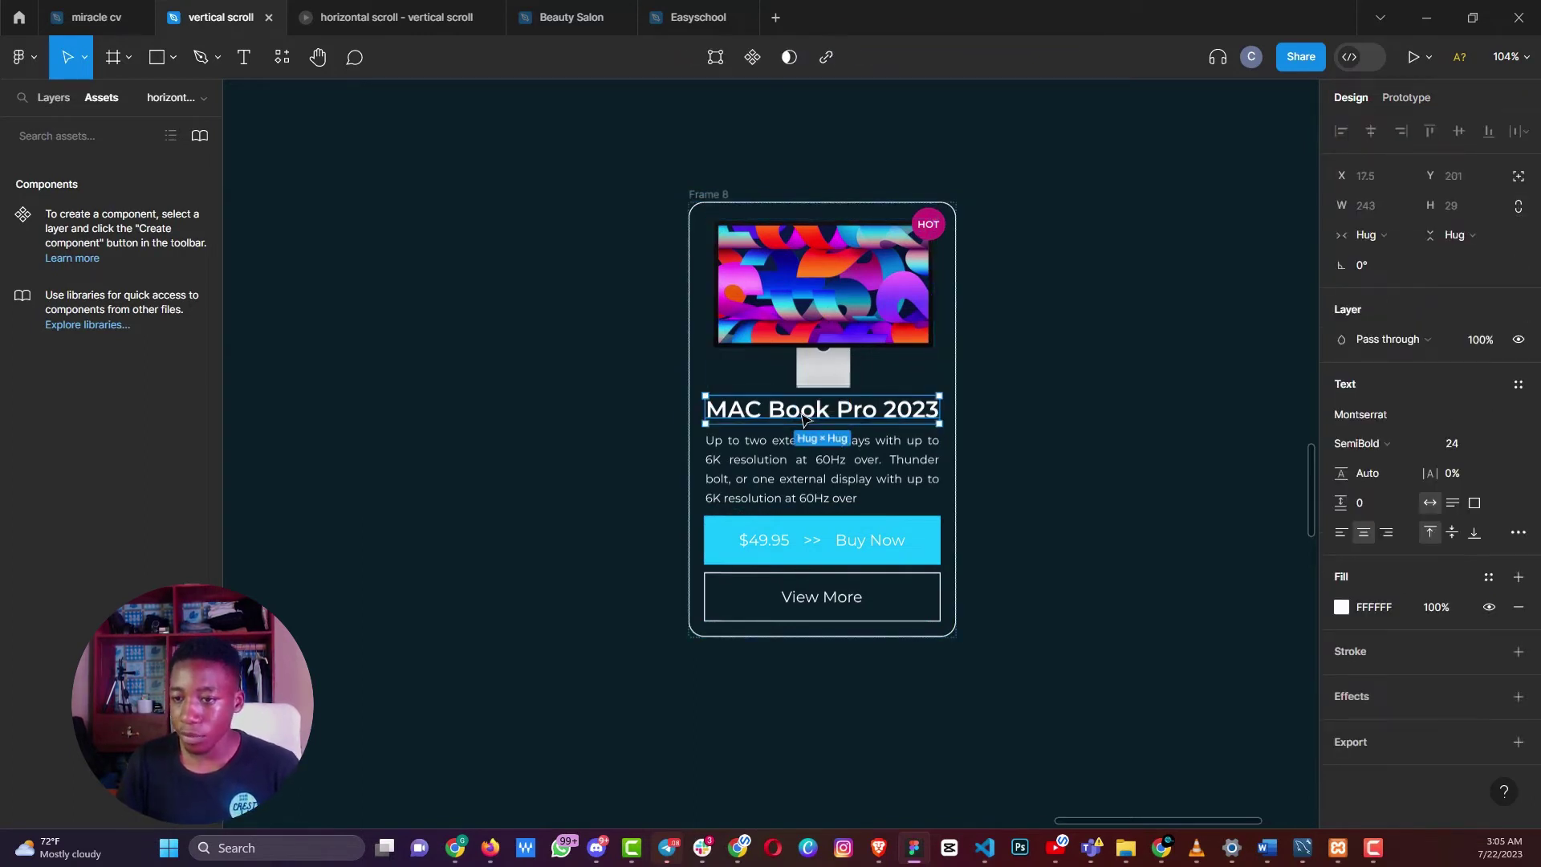
left_click(774, 476)
left_click(711, 555)
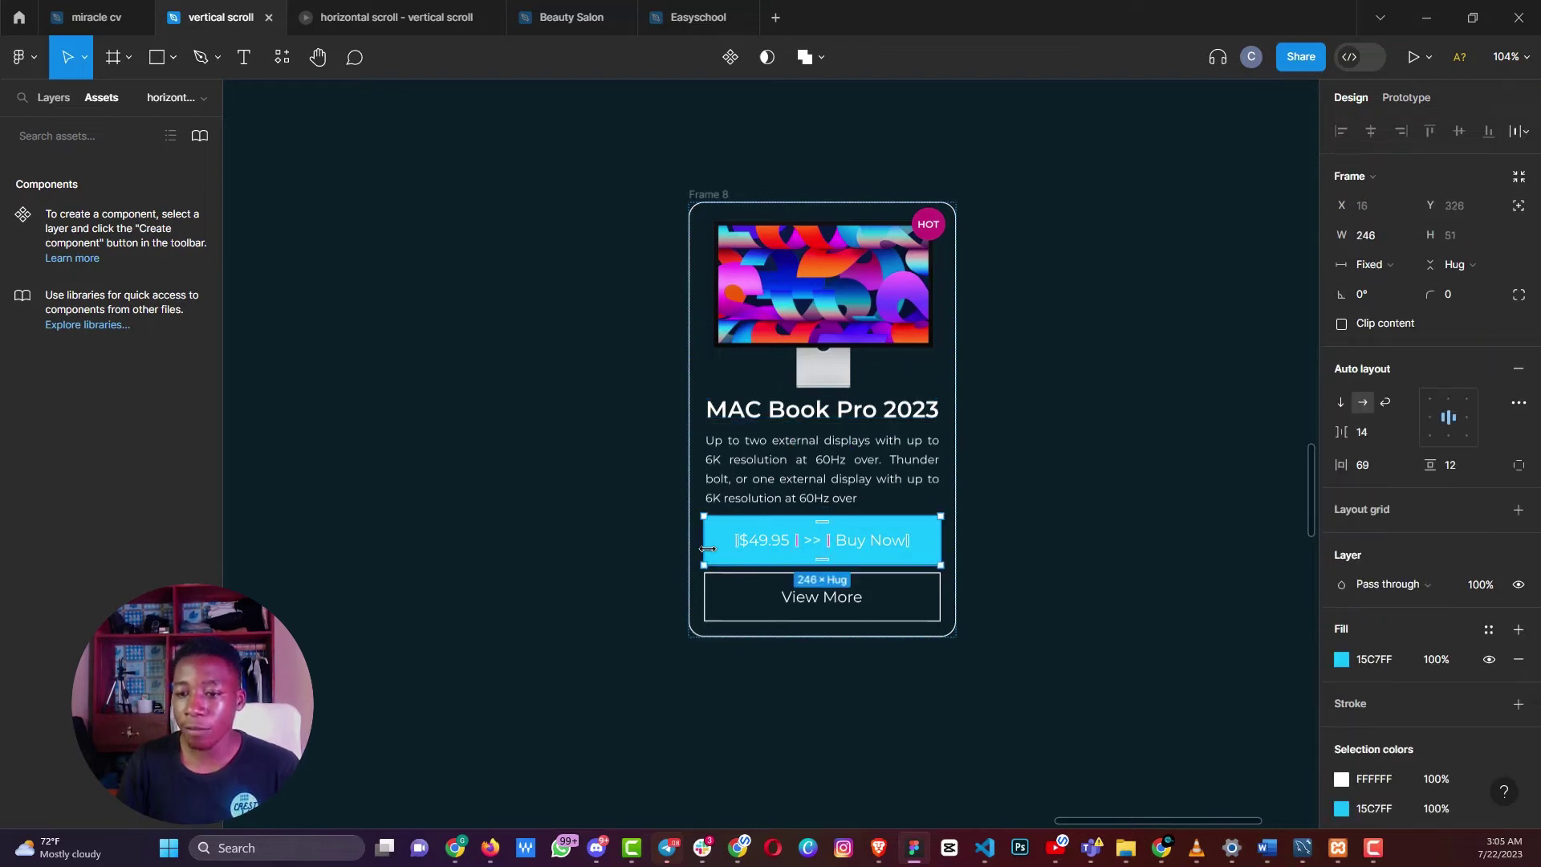
left_click(753, 620)
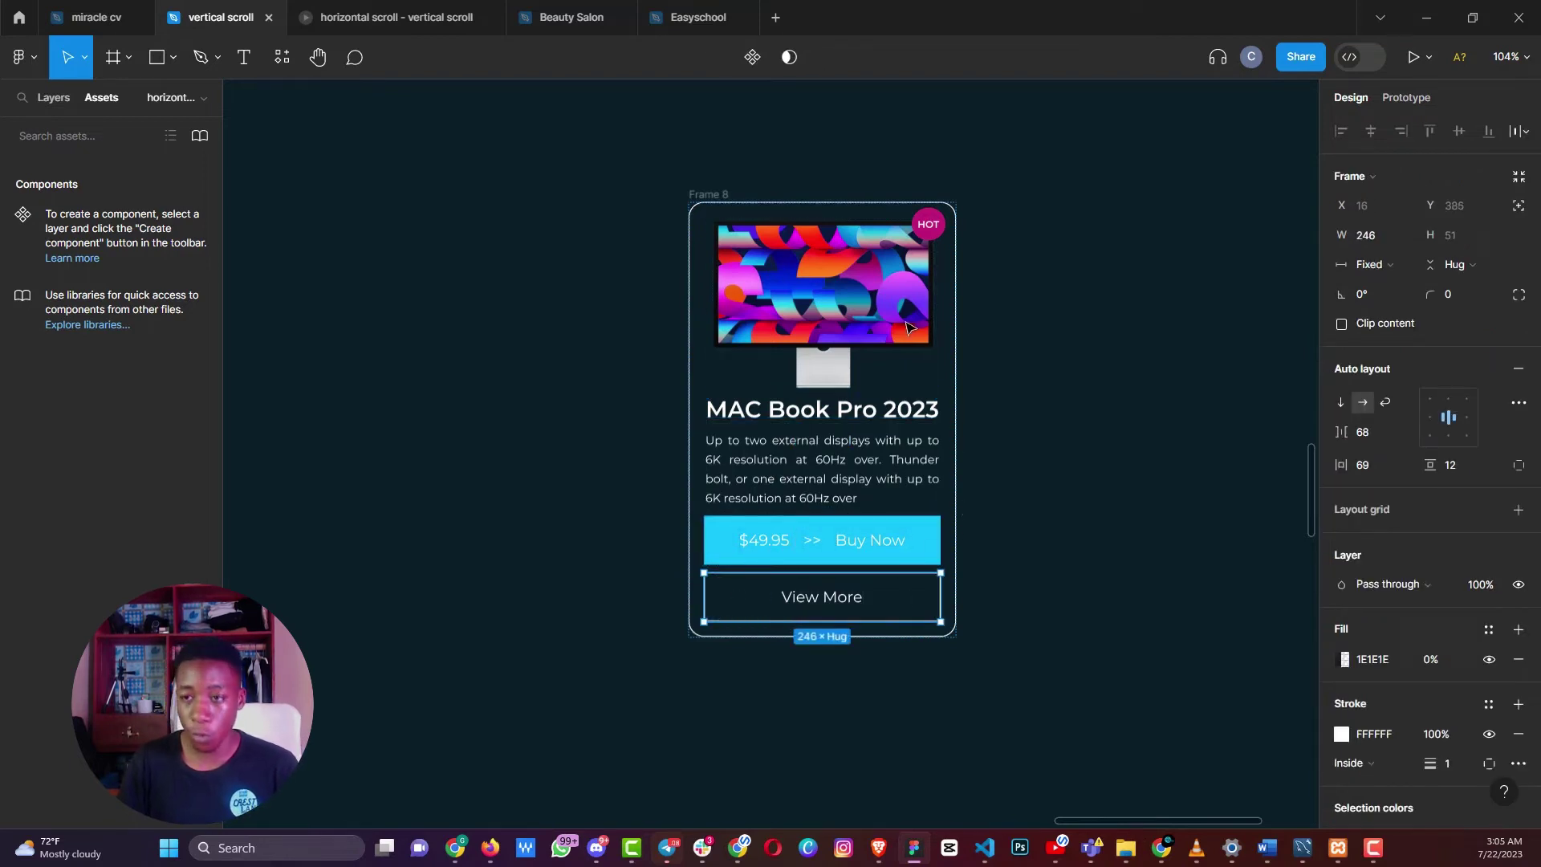
scroll(533, 289, "down", 5)
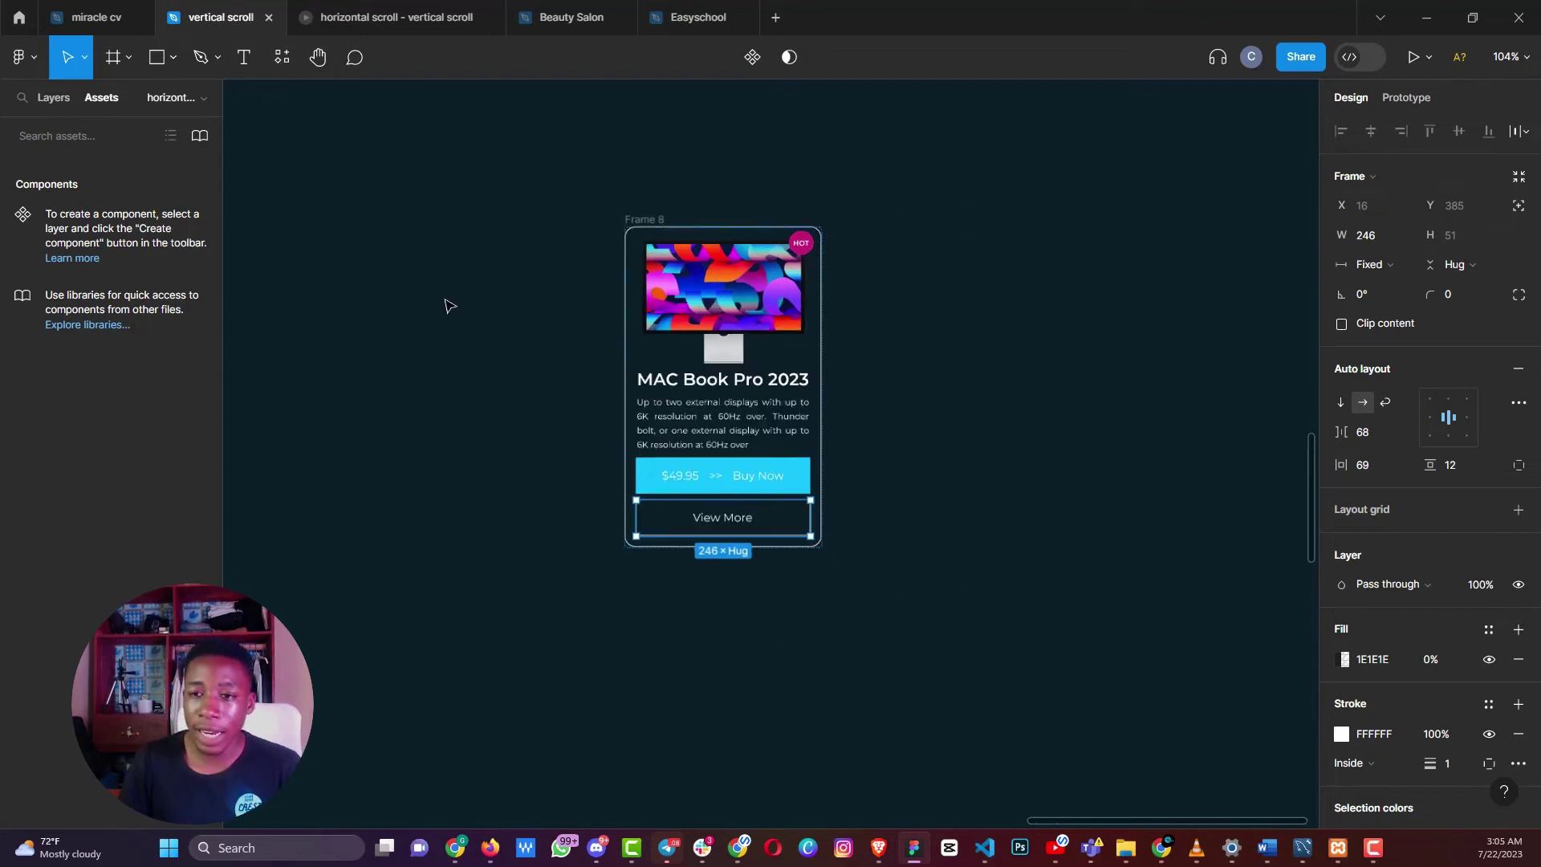
scroll(822, 200, "up", 5)
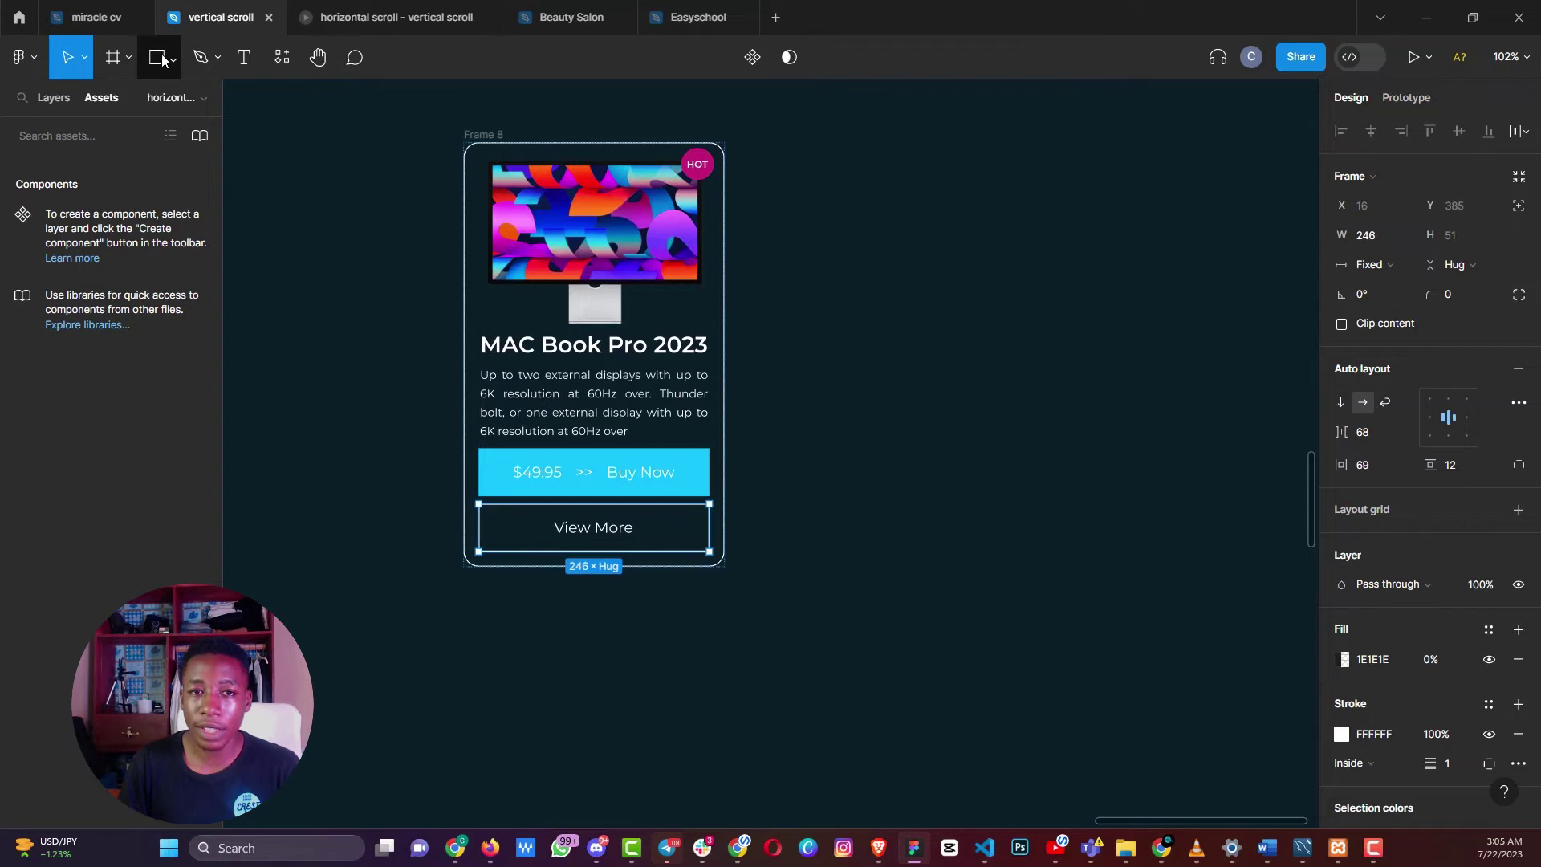
Draw a thin grey rectangle and place it under Frame 23's monitor image
key("r")
mouse_move(904, 271)
left_mouse_down()
mouse_move(1188, 364)
mouse_move(1209, 296)
mouse_move(849, 305)
mouse_move(652, 248)
mouse_move(649, 203)
mouse_move(849, 264)
mouse_move(1008, 291)
mouse_move(901, 287)
mouse_move(919, 282)
mouse_move(638, 369)
left_mouse_up()
left_click_drag(605, 389, 723, 660)
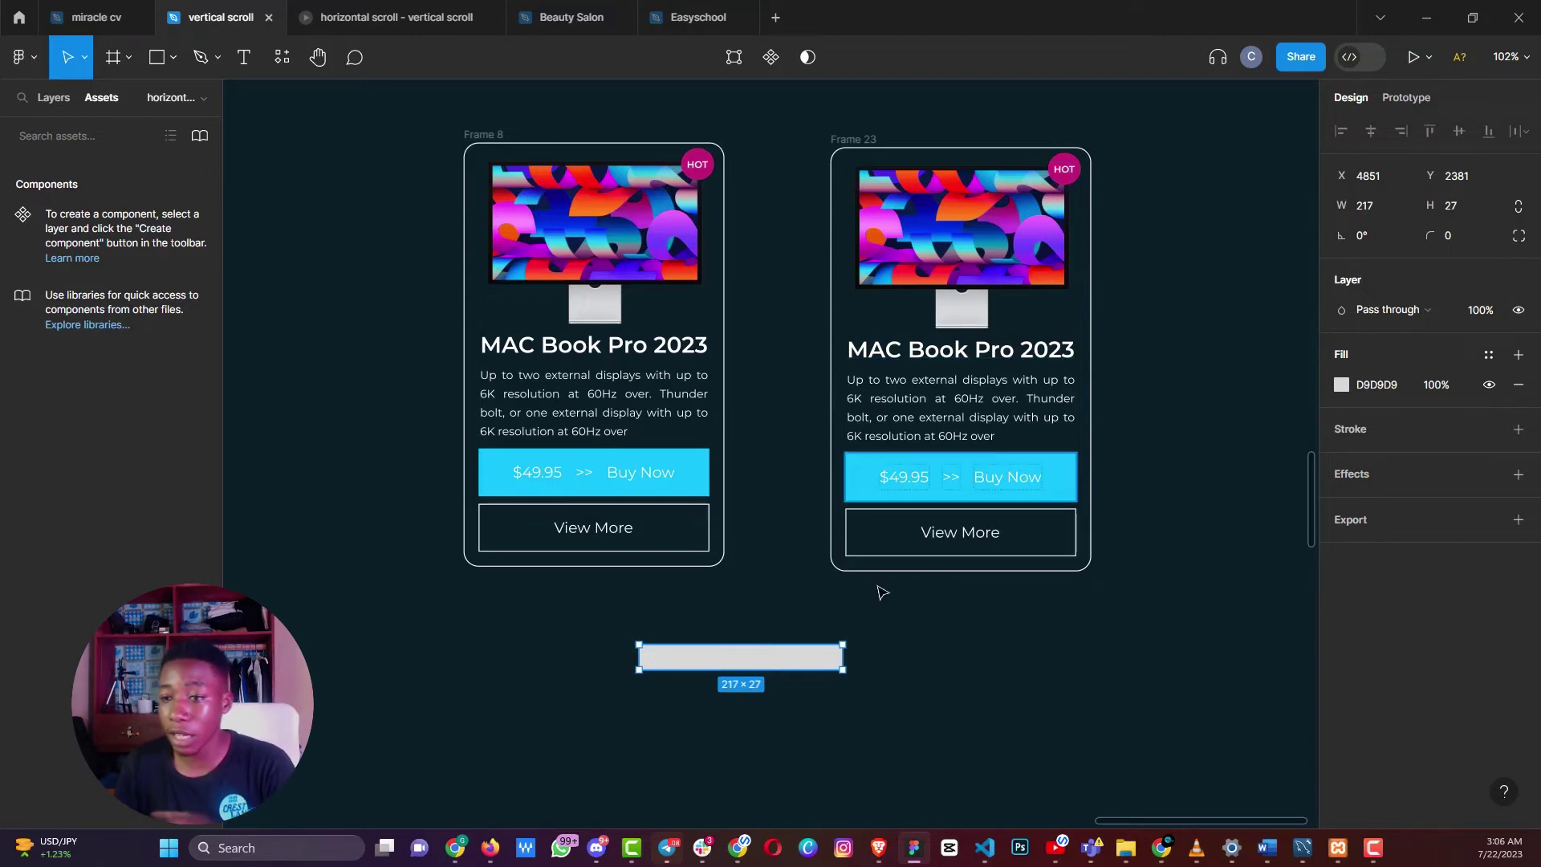
left_click_drag(729, 660, 923, 361)
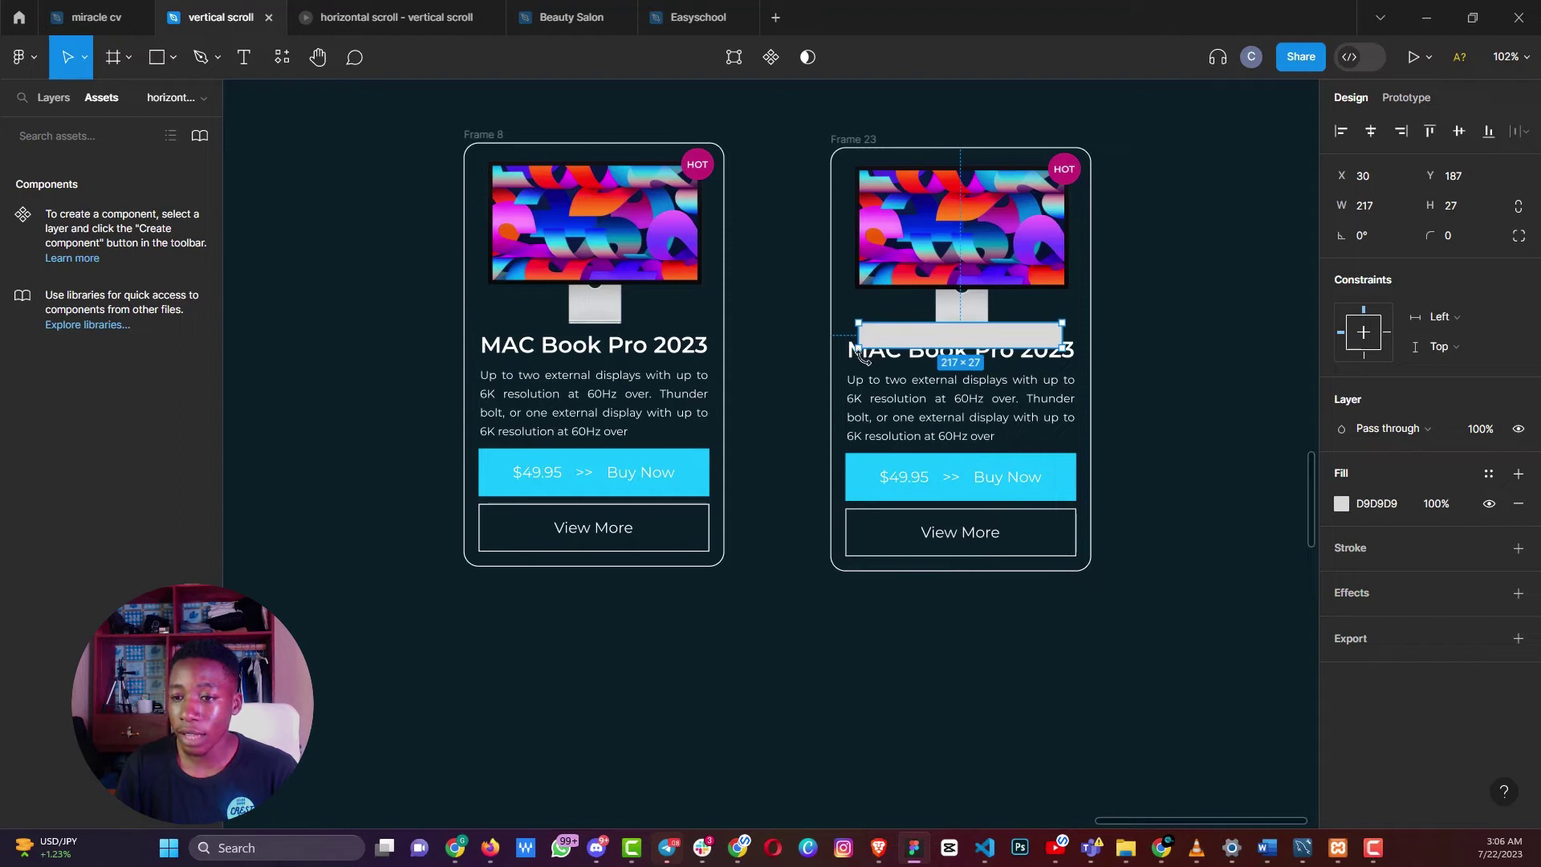
Shift the title, description and buttons down and set the grey bar just below the monitor
left_click(867, 384)
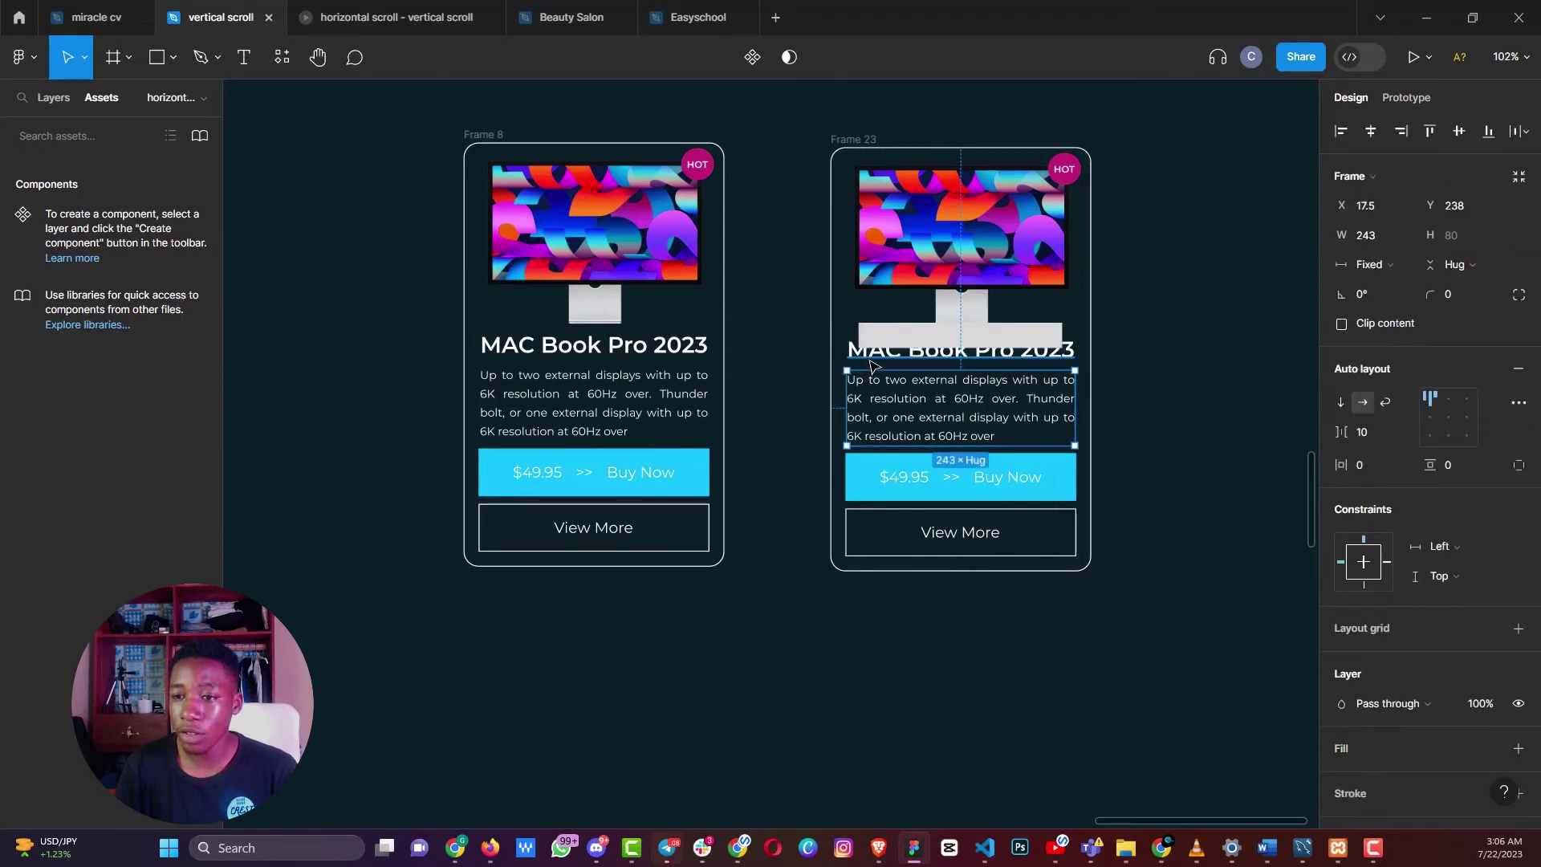
left_click(875, 363, "shift")
left_click(898, 520, "shift")
left_click_drag(897, 522, 895, 572)
double_click(870, 343)
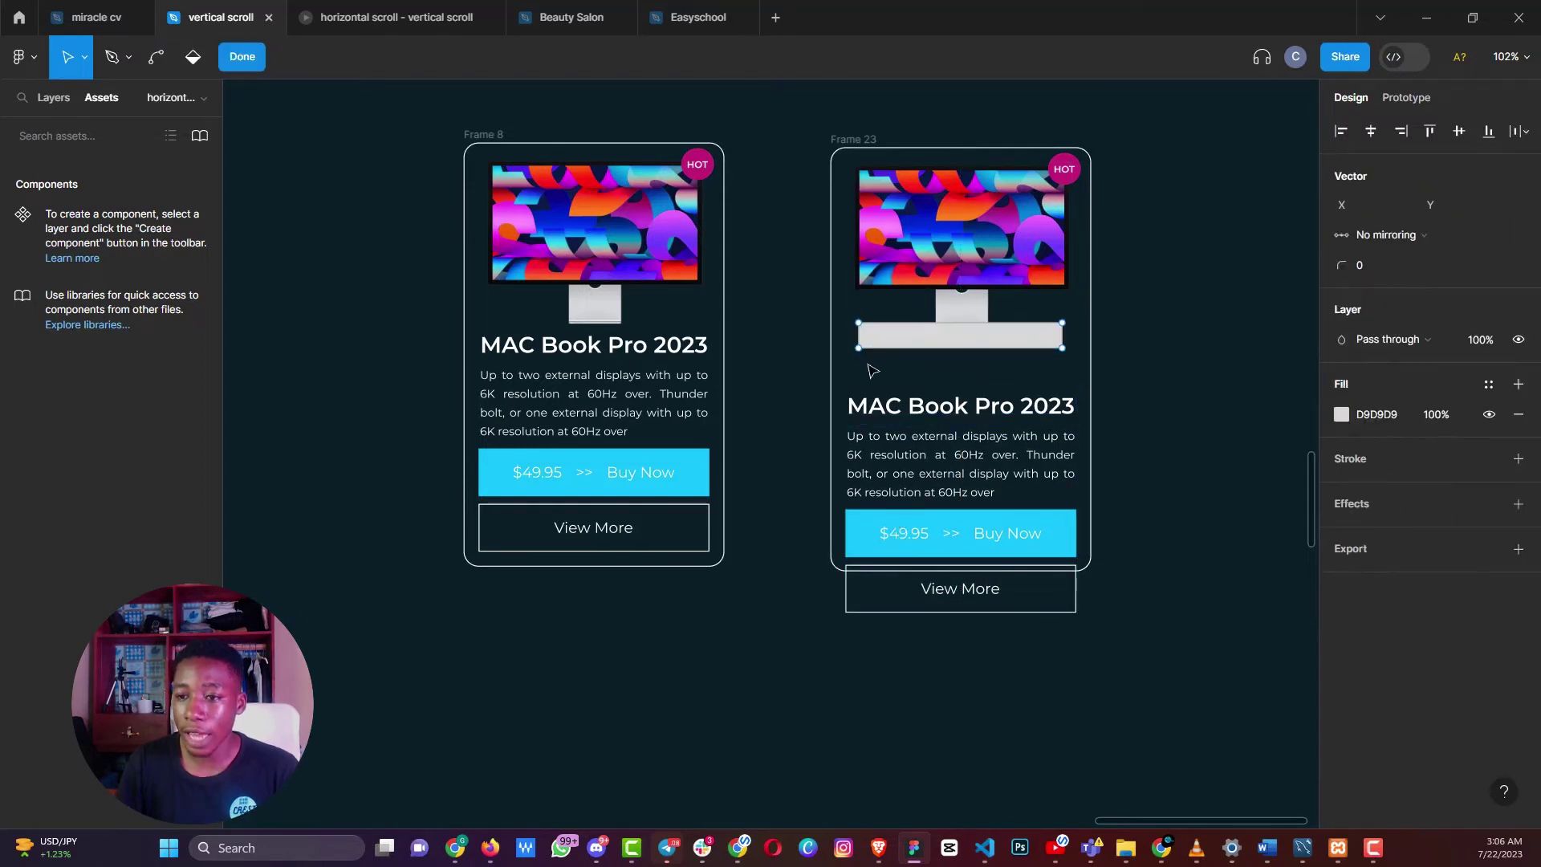
key("Escape")
left_click_drag(877, 346, 865, 371)
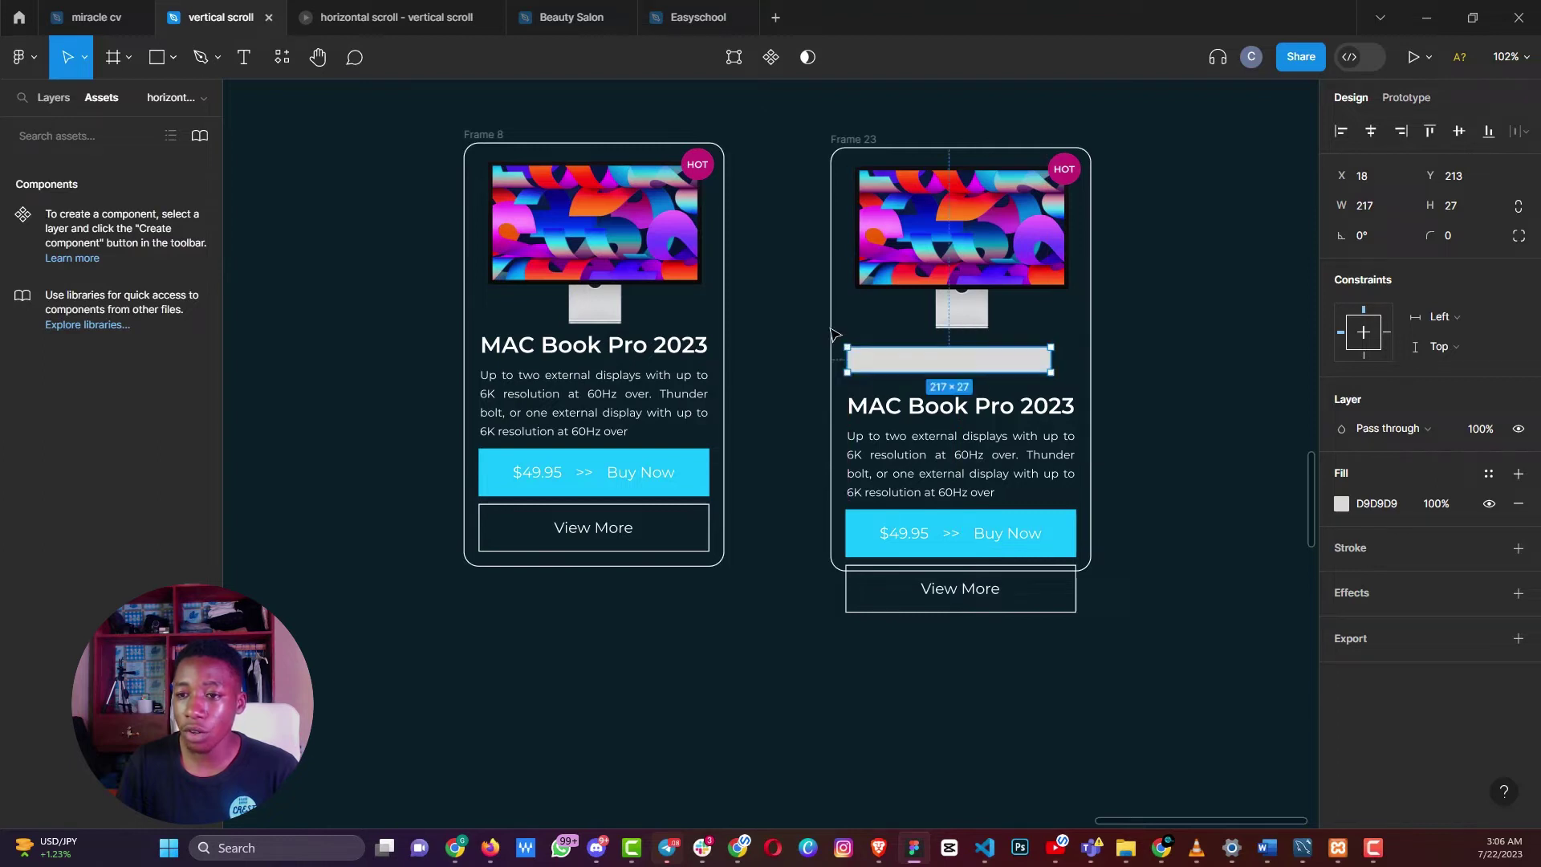
left_click(837, 337)
Stretch Frame 23 to H 520 to enclose View More, then move it lower right
left_click(853, 151)
left_click_drag(840, 575, 897, 633)
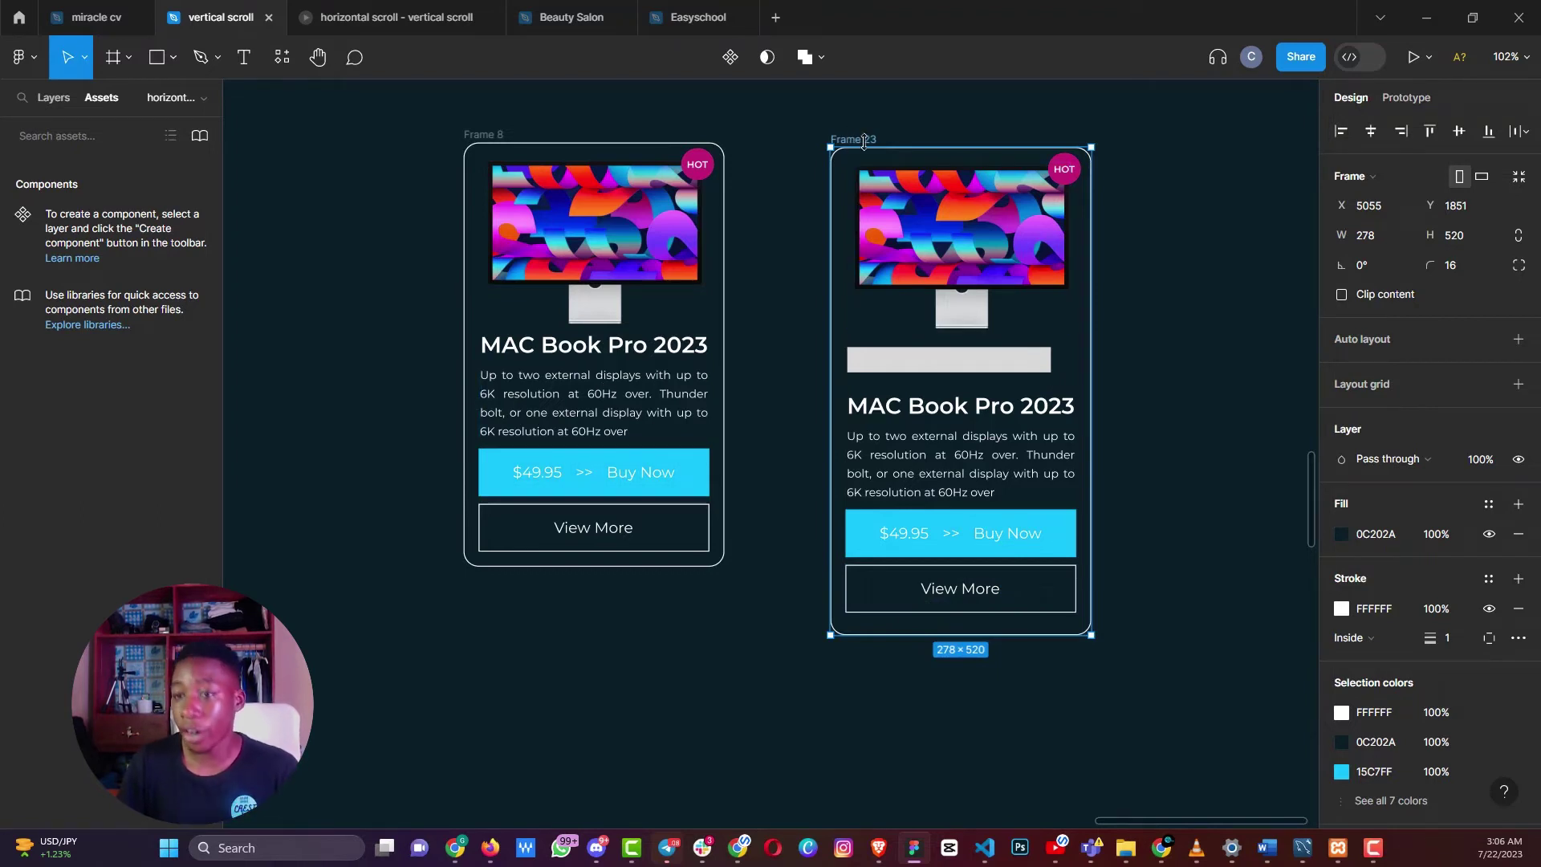
left_click_drag(857, 141, 986, 442)
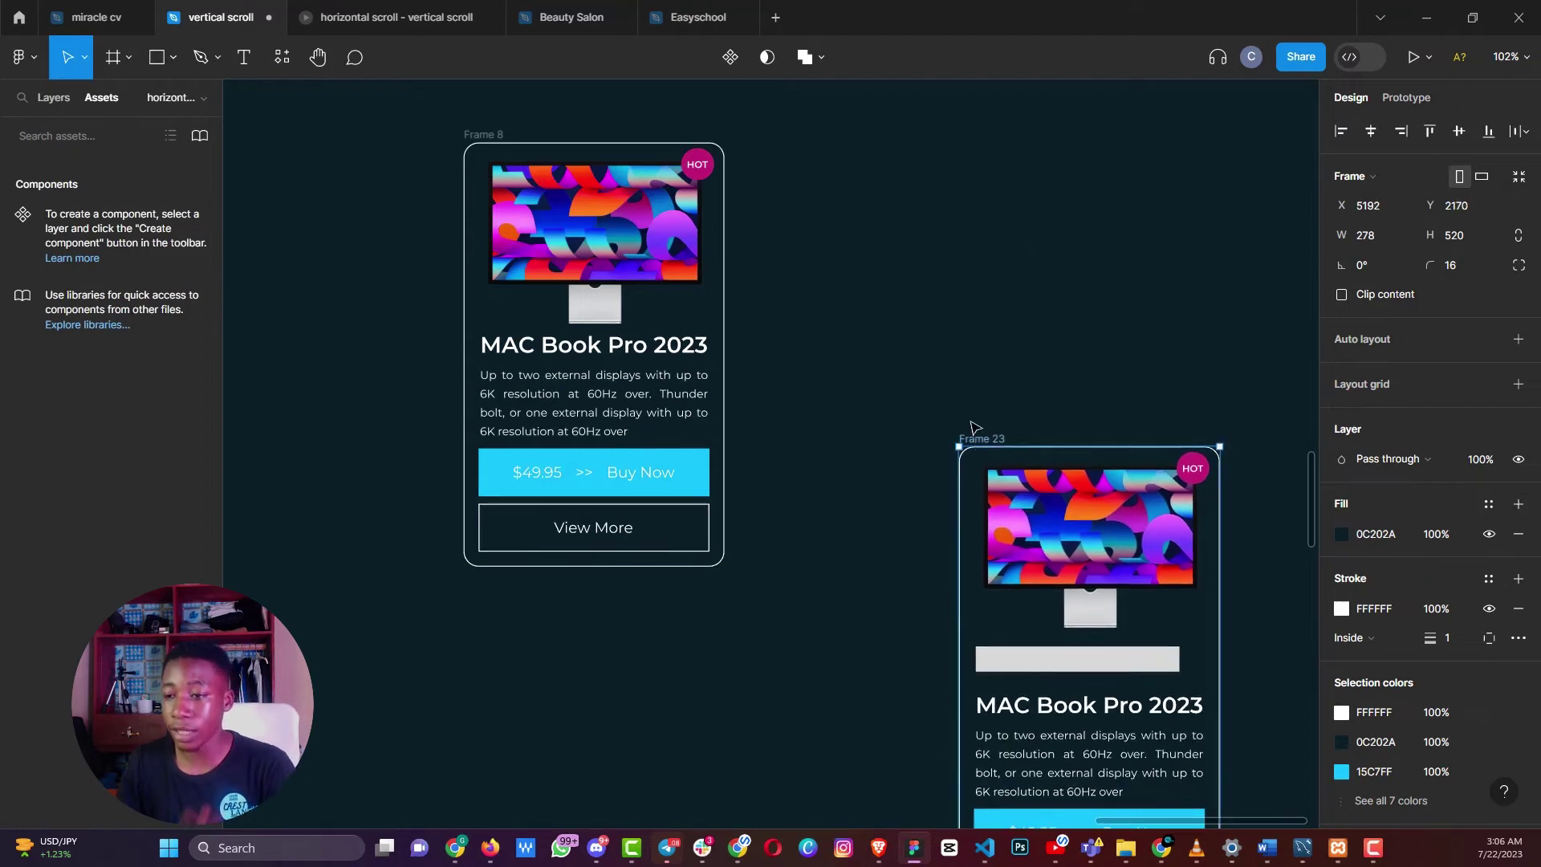
Delete Frame 23, then add and remove a test grey rectangle in the card
key("Delete")
left_click(157, 56)
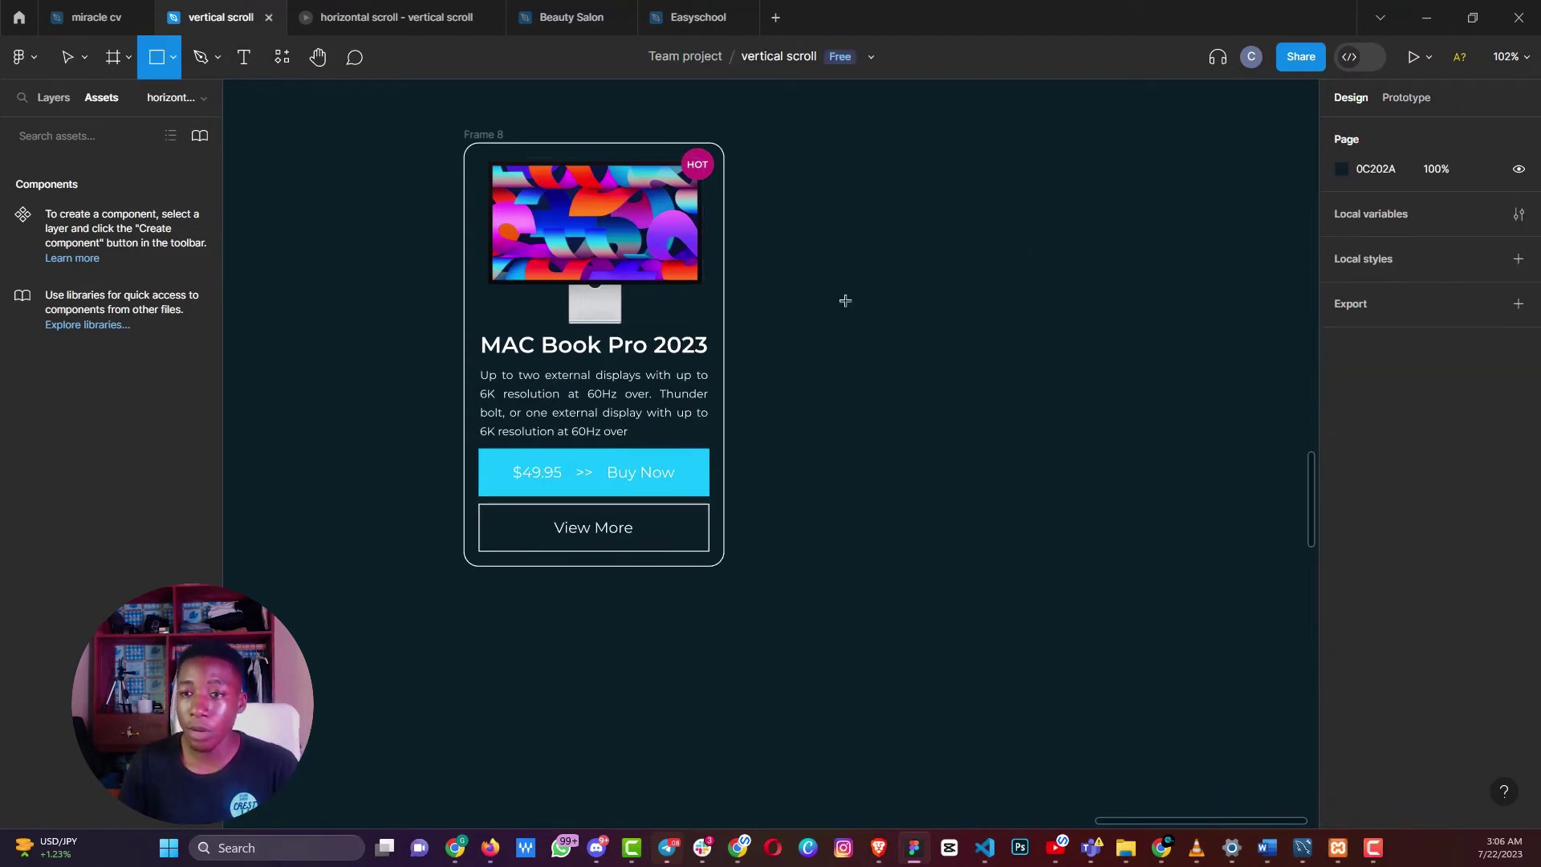
left_click_drag(842, 298, 1043, 401)
mouse_move(984, 358)
left_mouse_down()
mouse_move(760, 327)
mouse_move(626, 360)
mouse_move(620, 489)
mouse_move(632, 415)
mouse_move(586, 267)
mouse_move(609, 337)
mouse_move(599, 557)
left_mouse_up()
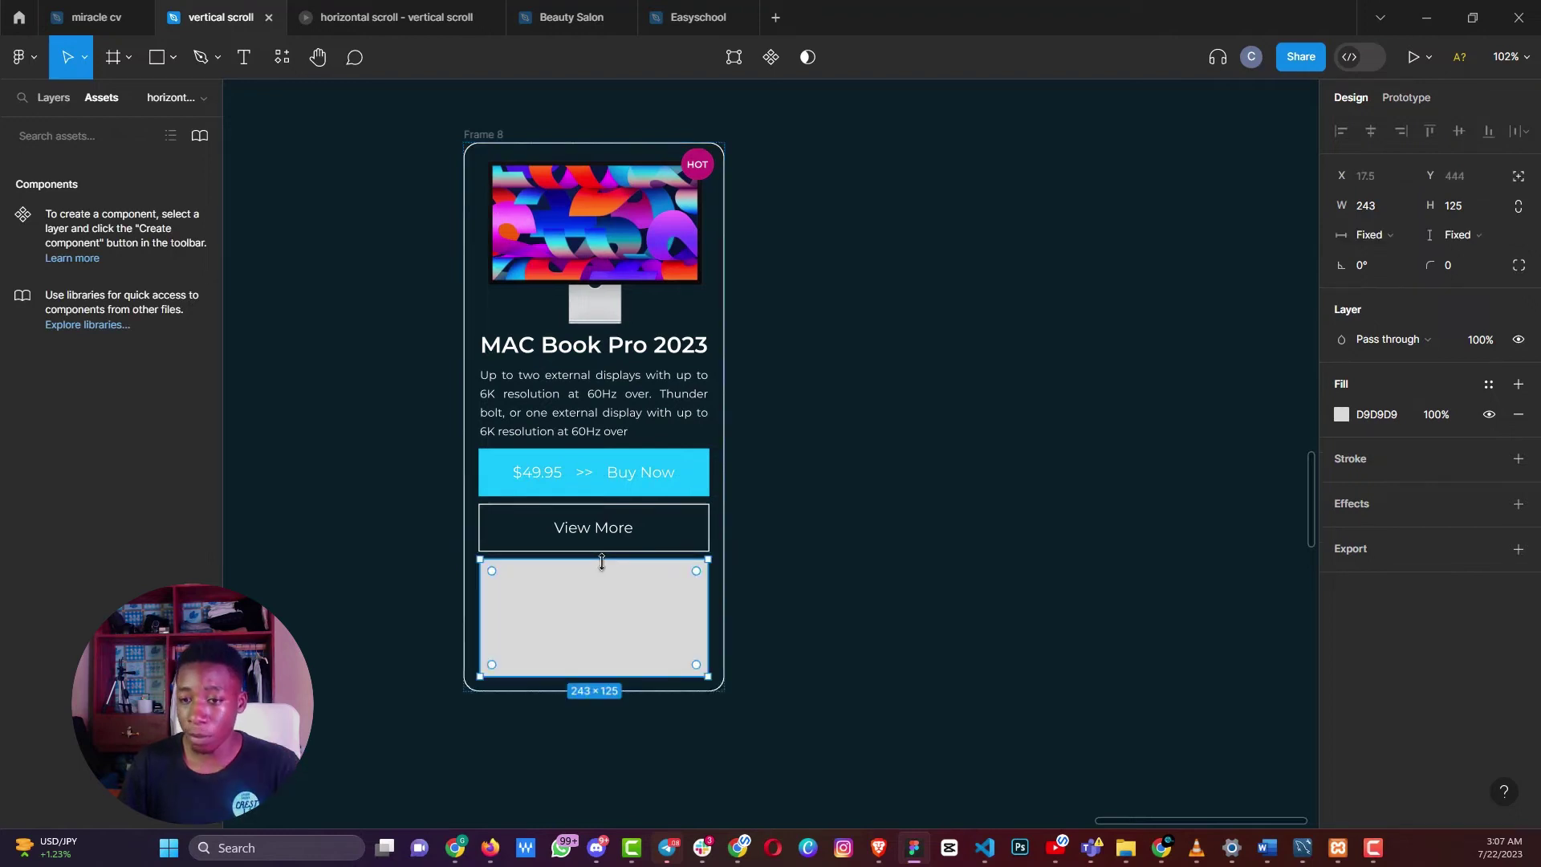
left_click_drag(481, 134, 334, 158)
left_click(446, 257)
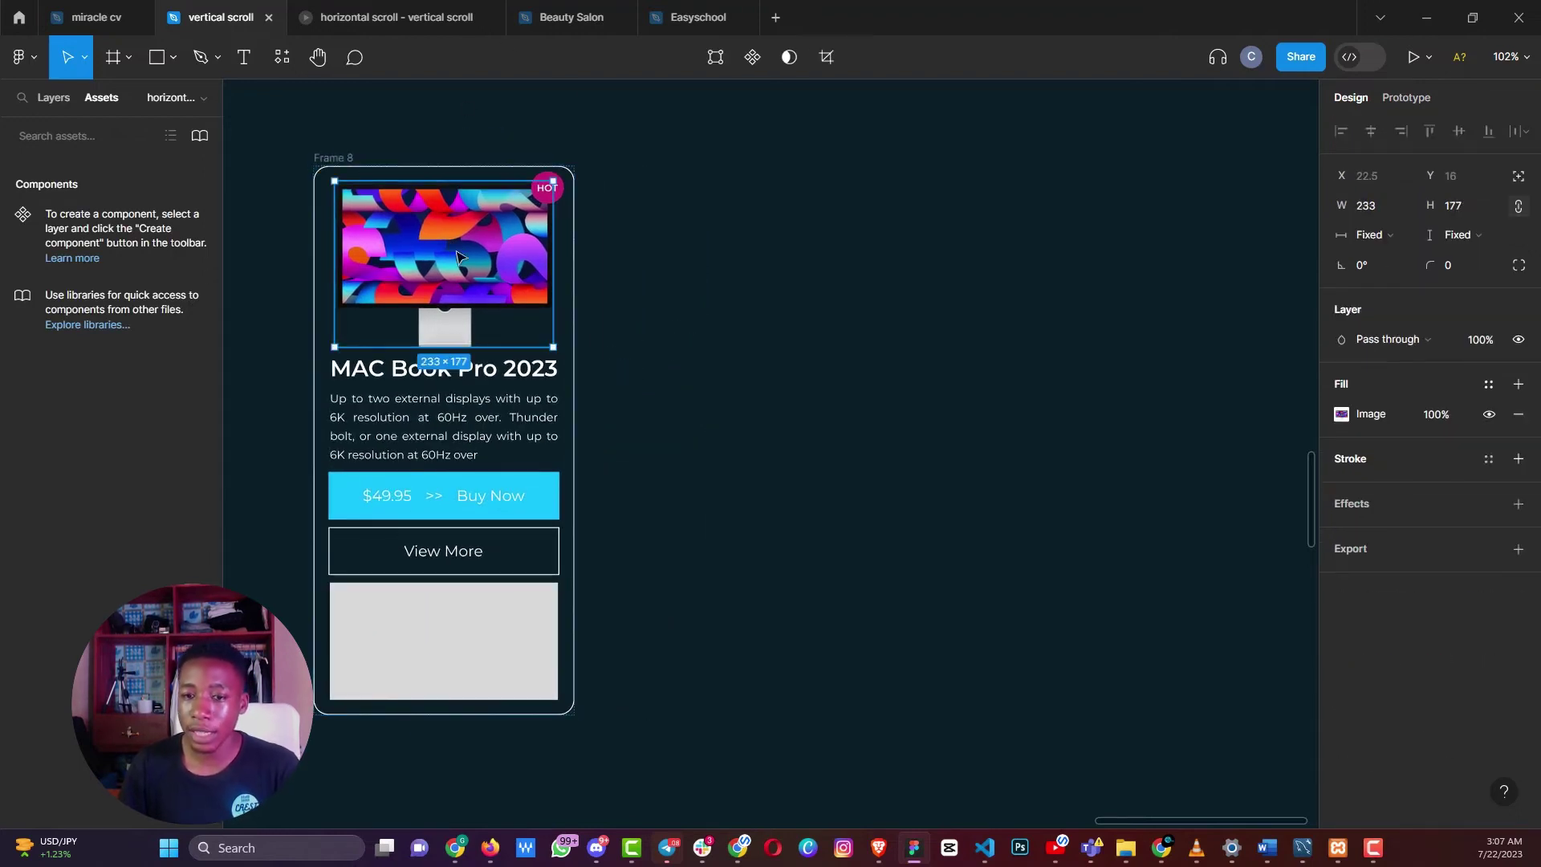
left_click(455, 637)
key("Delete")
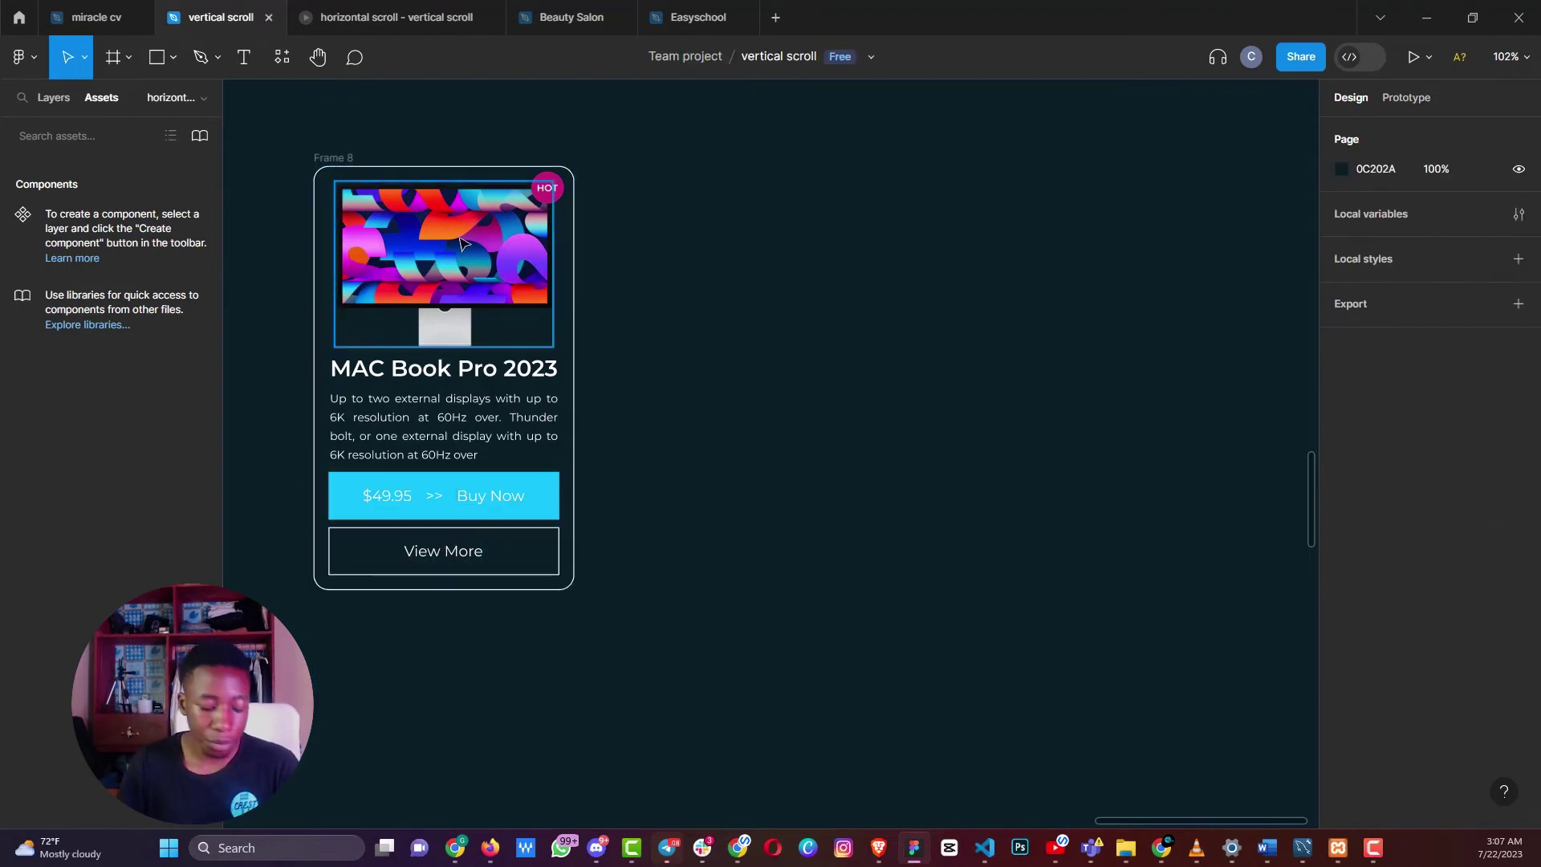
Copy the monitor image, MAC Book Pro 2023 title and description to the card's right
left_click(412, 234)
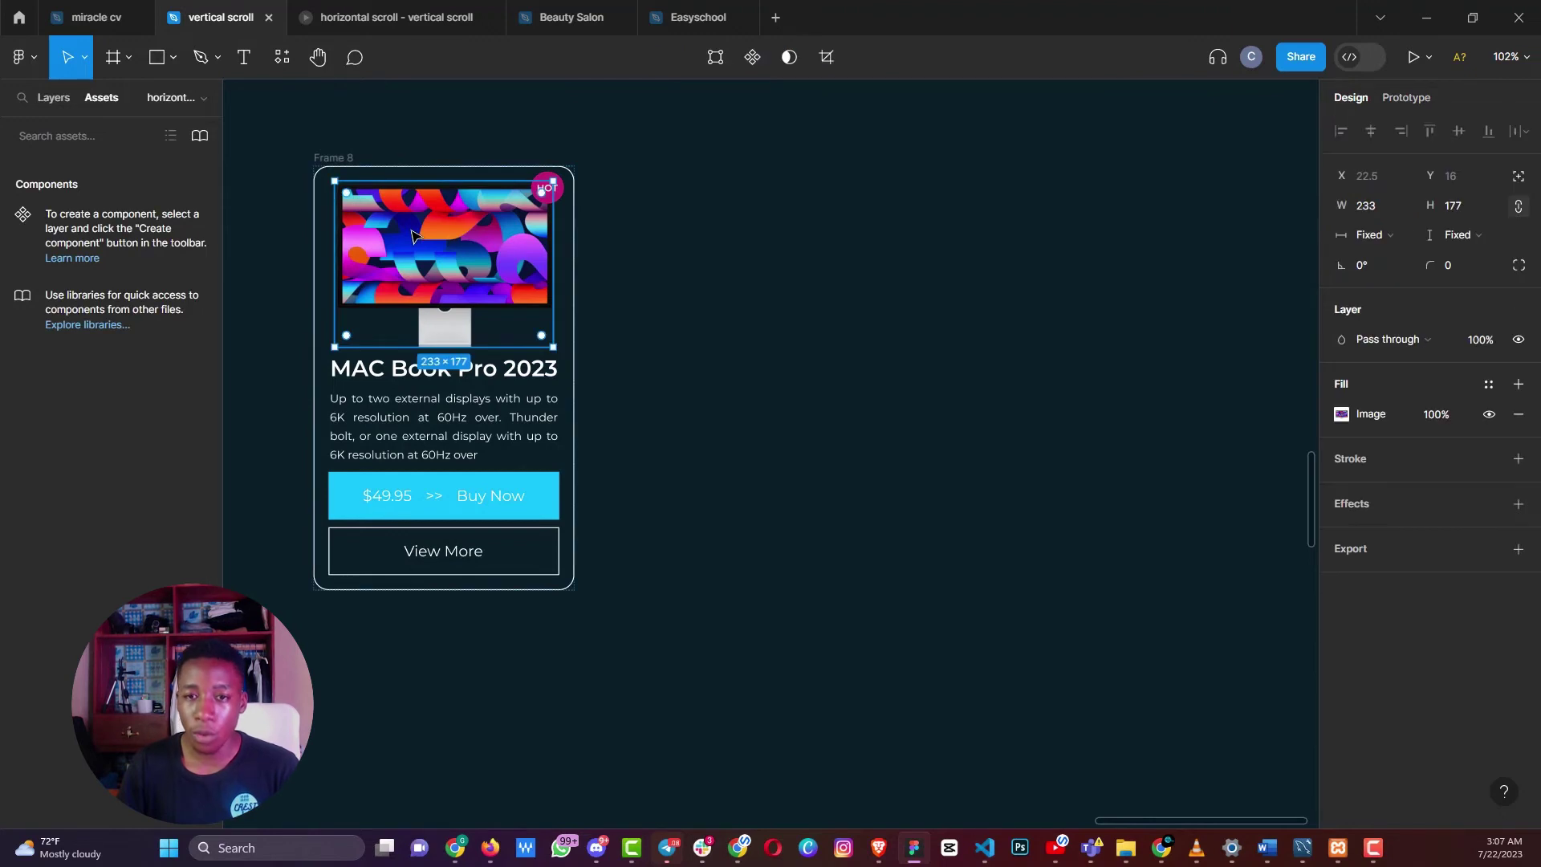
left_click_drag(411, 234, 880, 216)
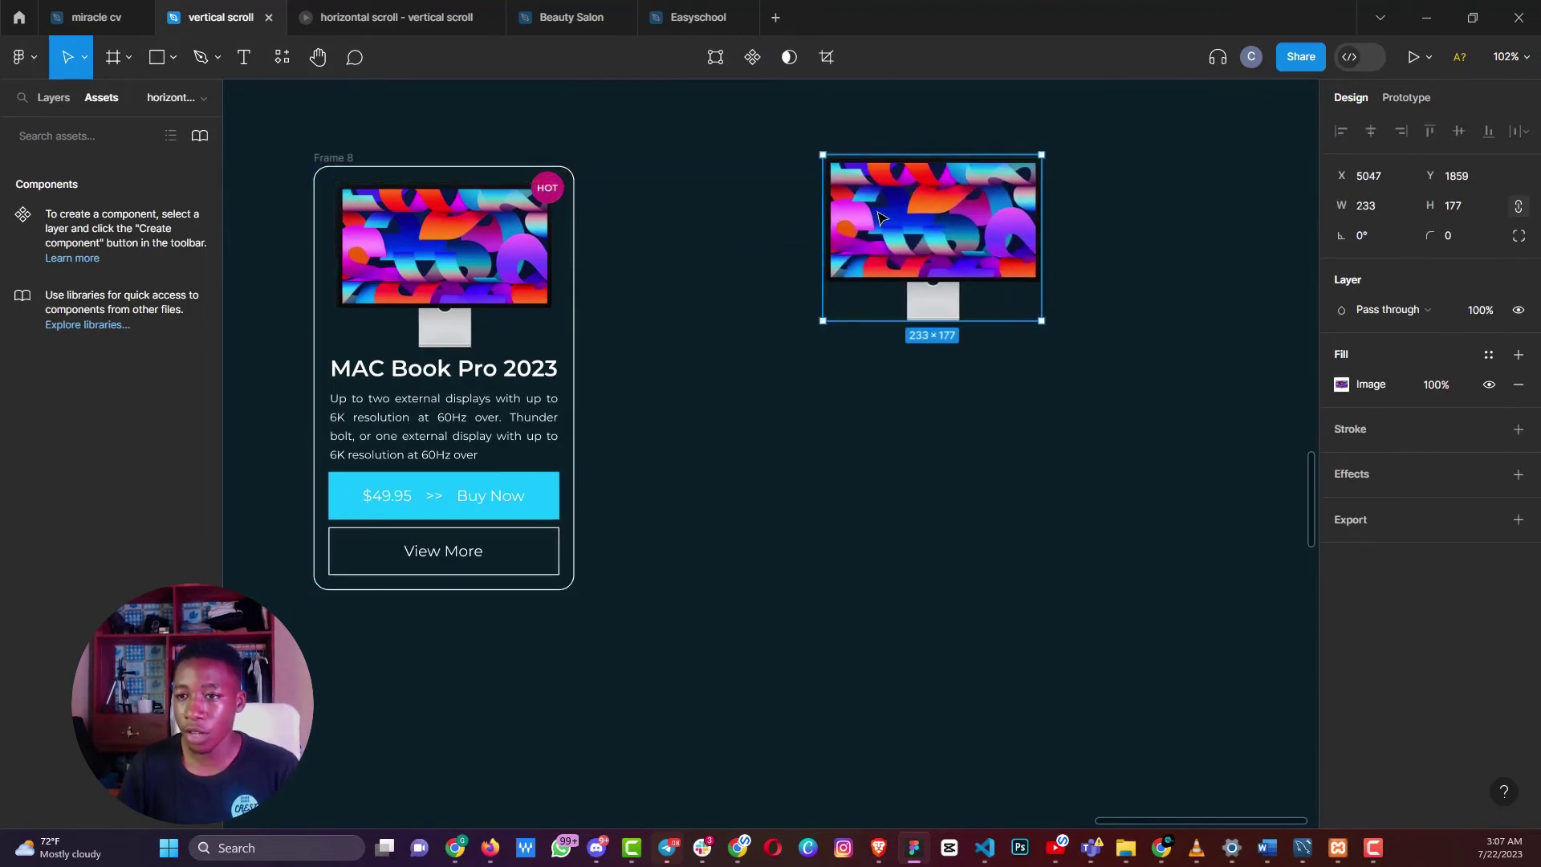
left_click(434, 374)
left_click(492, 380)
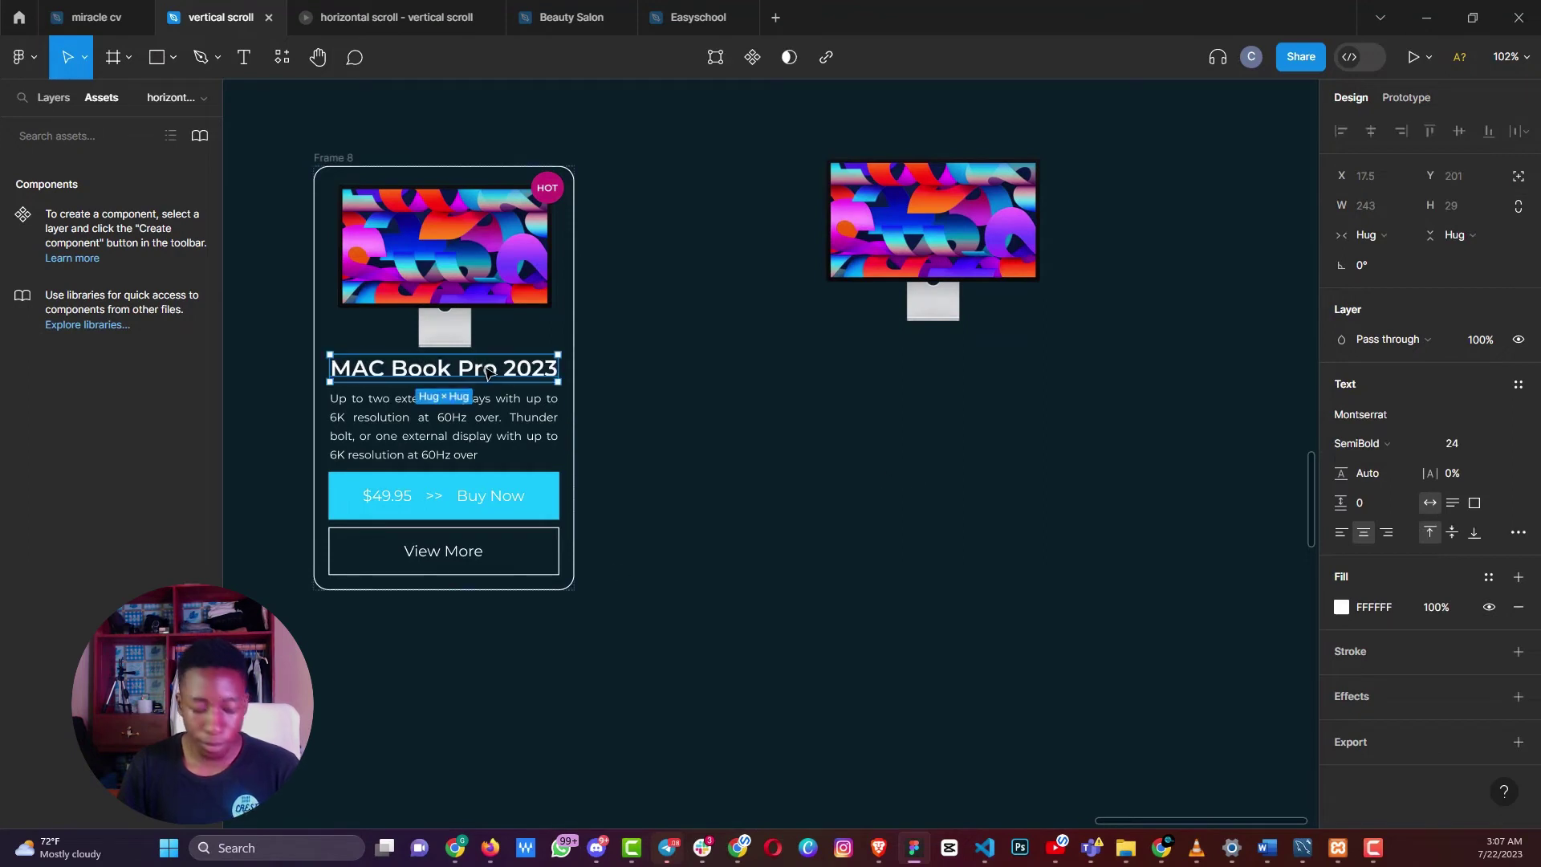
left_click_drag(530, 381, 939, 361)
left_click(452, 438)
left_click_drag(496, 404, 914, 432)
Copy the Buy Now and View More buttons into the right-hand stack and select the Buy Now copy
left_click_drag(528, 497, 1063, 494)
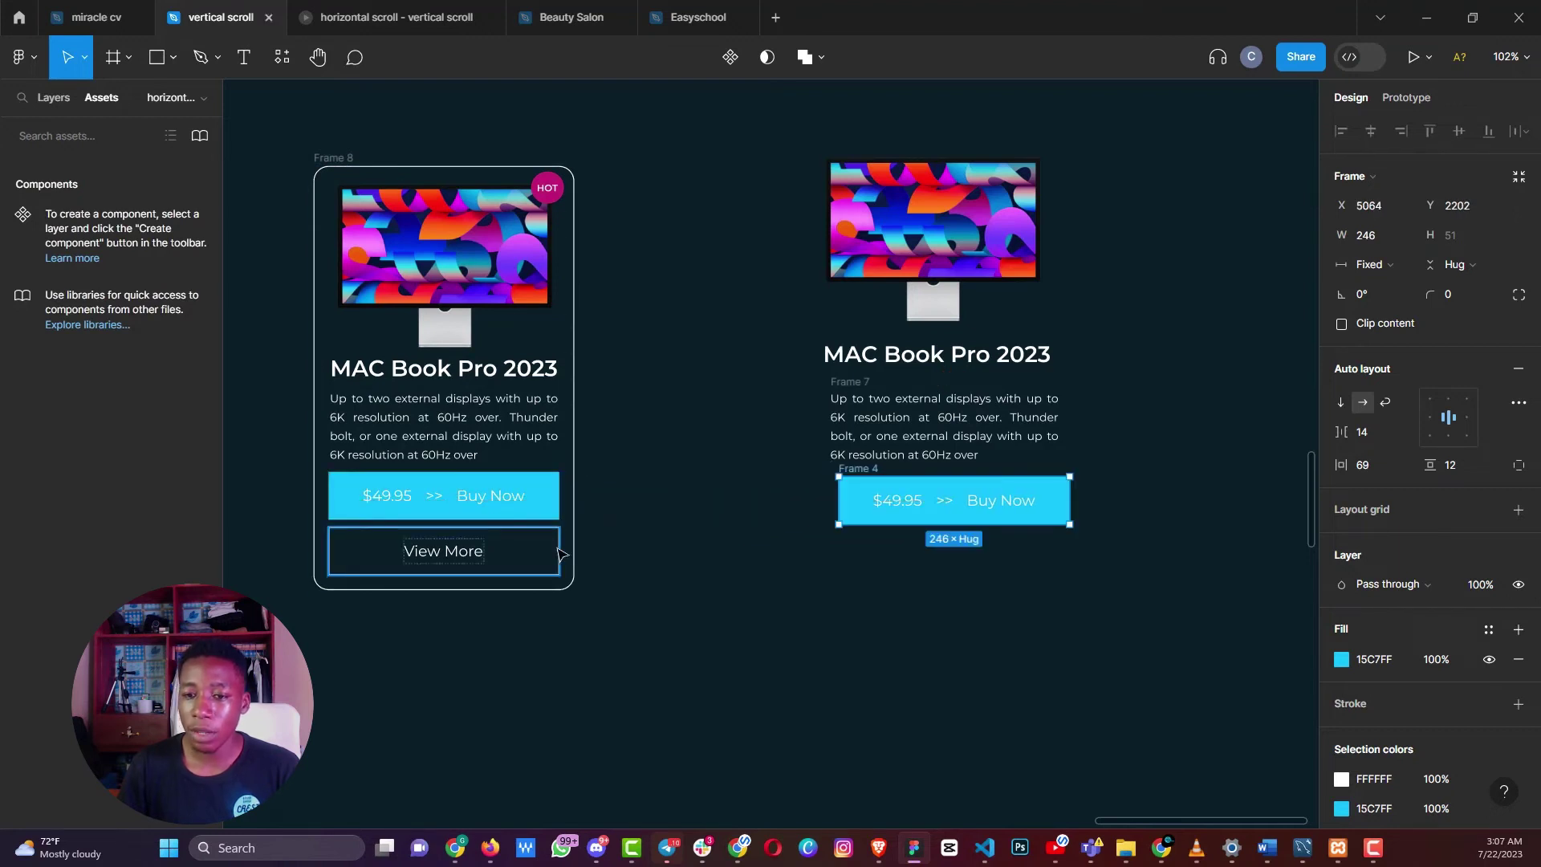
left_click(548, 548)
left_click_drag(549, 550, 1079, 553)
left_click(1078, 303)
scroll(1058, 362, "up", 1)
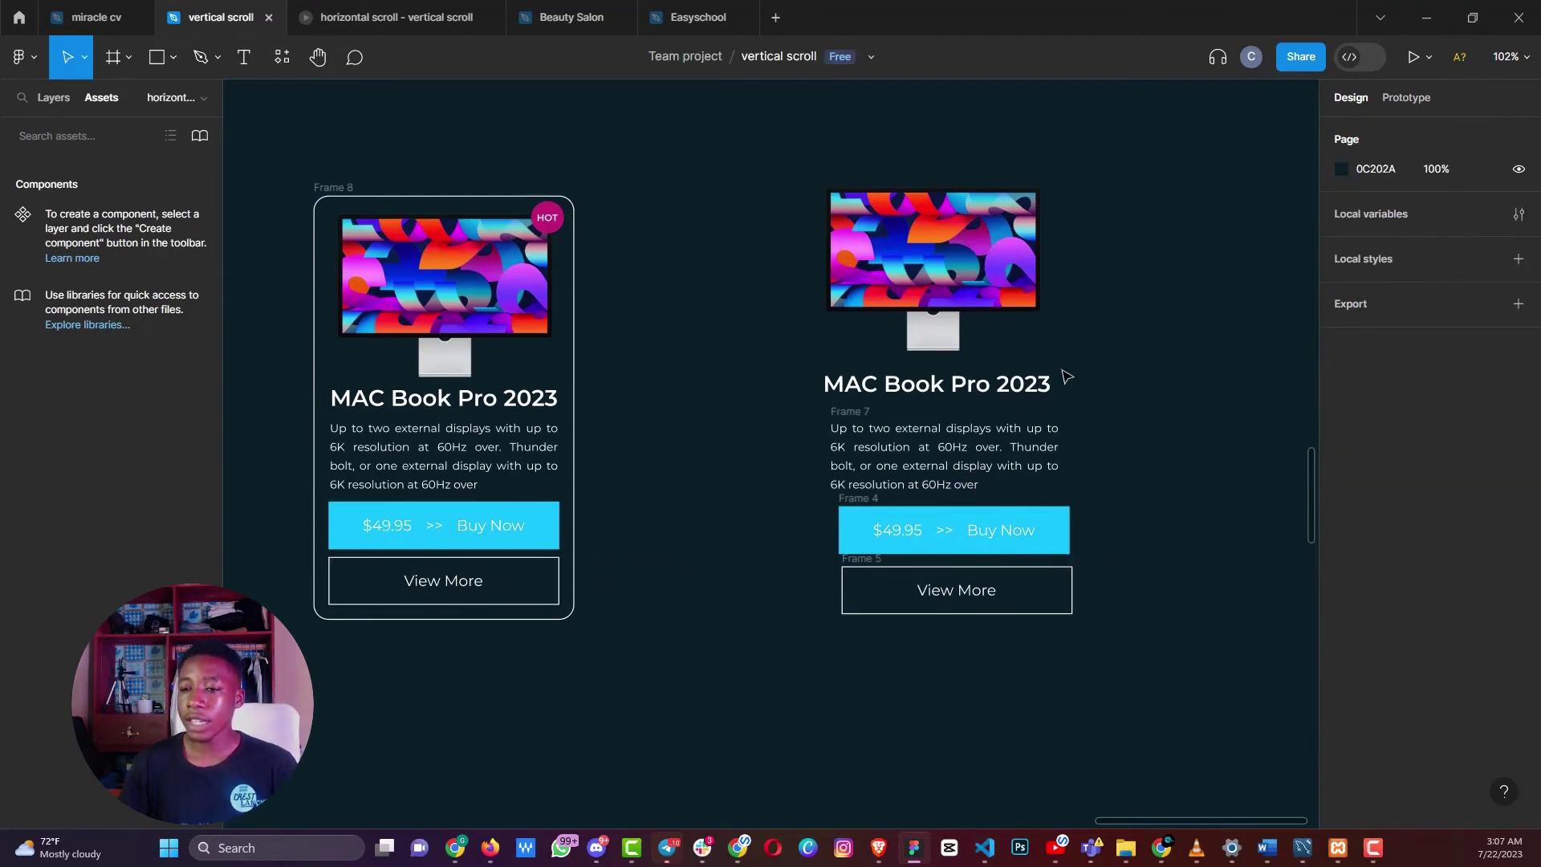
left_click(1058, 530)
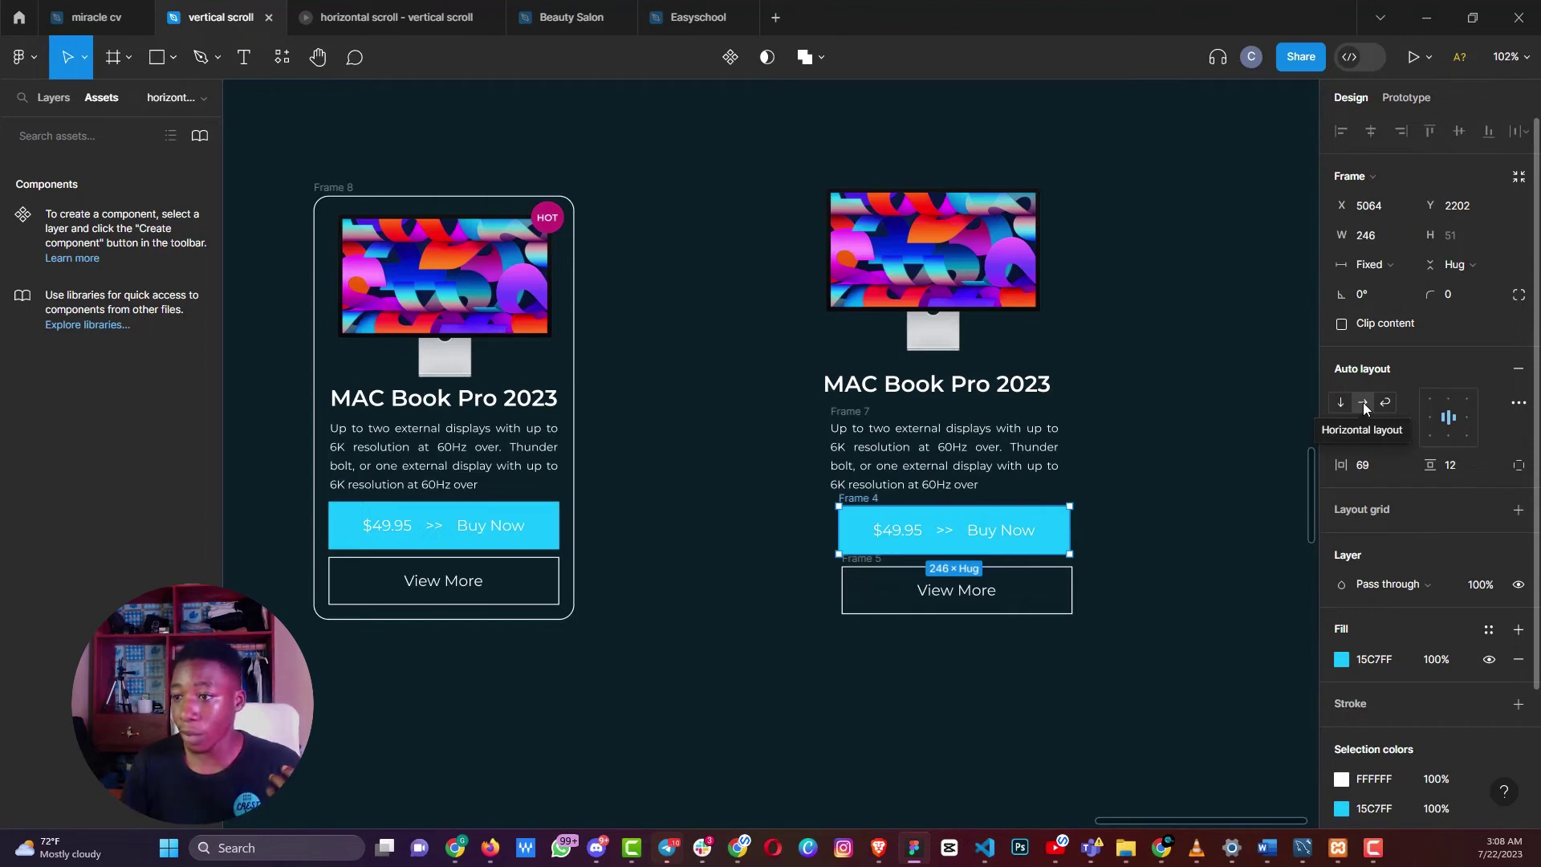
Toggle the Buy Now row's direction and back, then move the monitor image to X 5026, Y 1846
left_click(1339, 404)
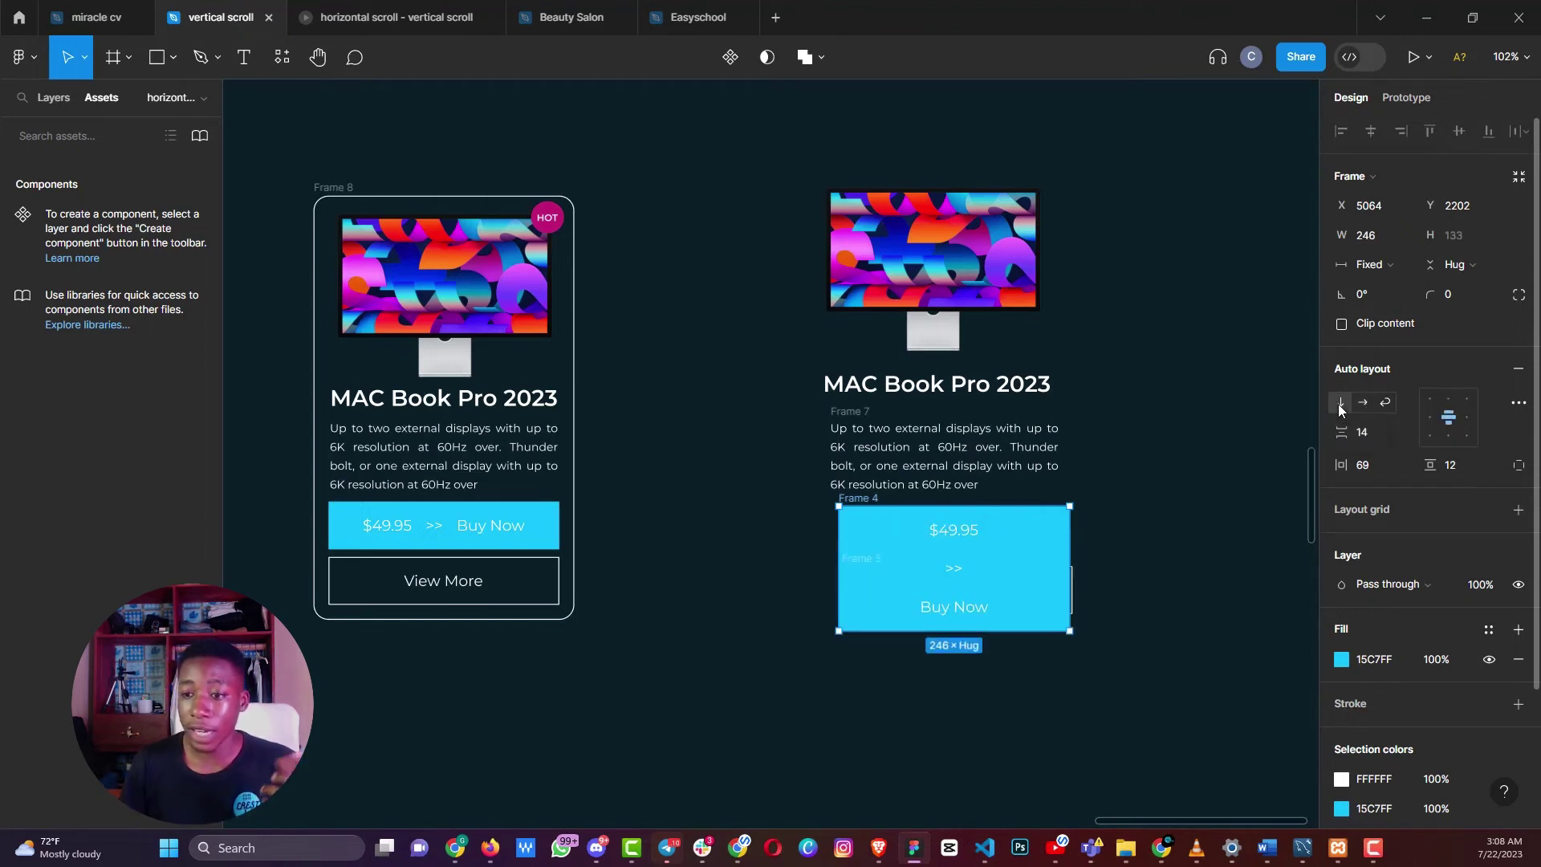
left_click(1362, 404)
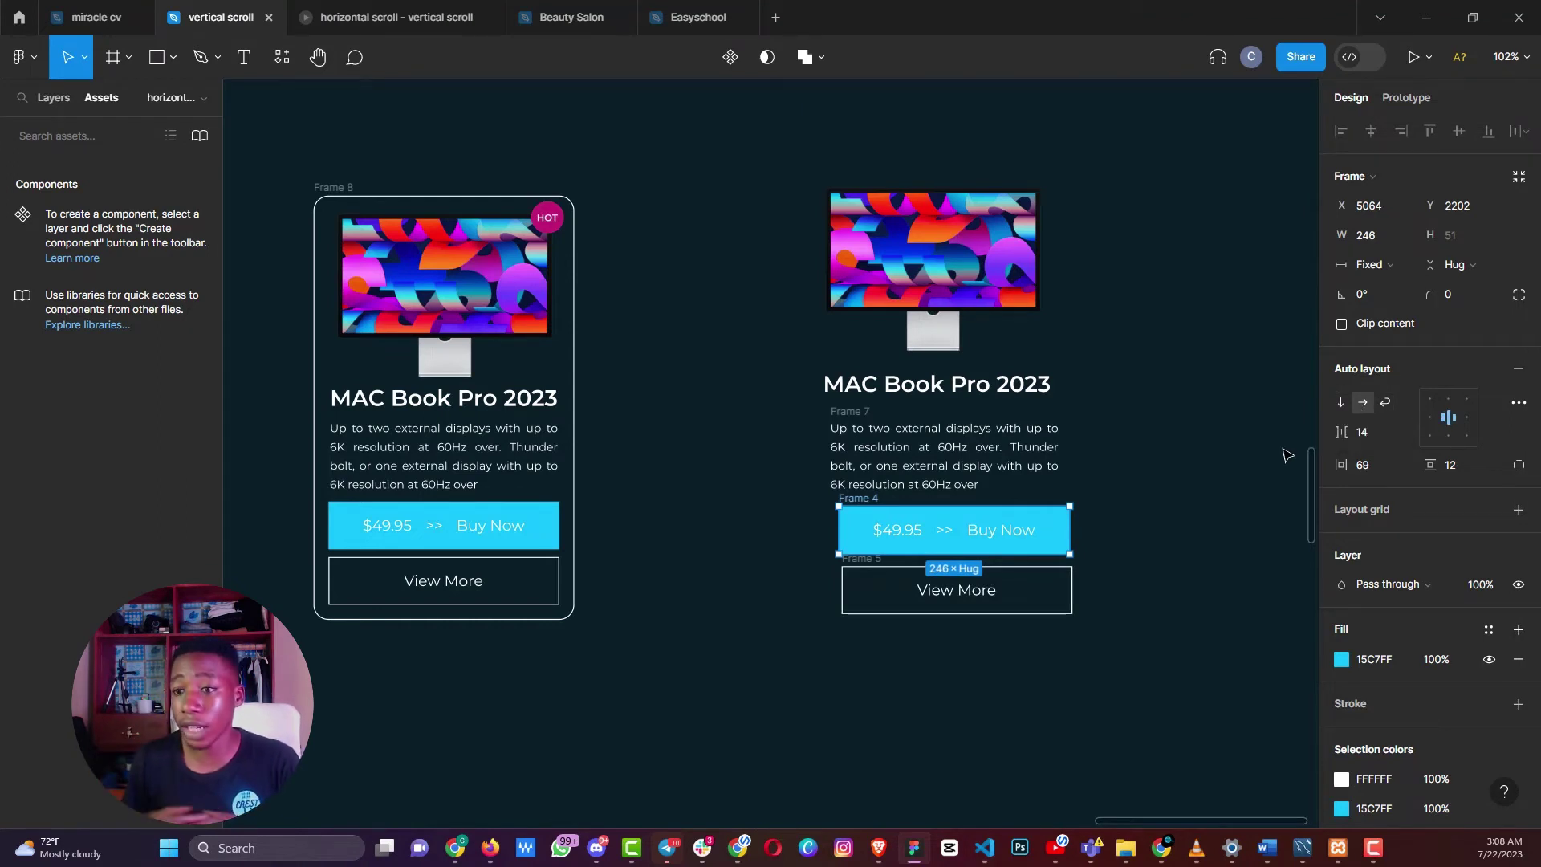
left_click(895, 260)
left_click_drag(879, 345, 862, 335)
Check the right stack's title, description and View More, then select all its layers
left_click(930, 392)
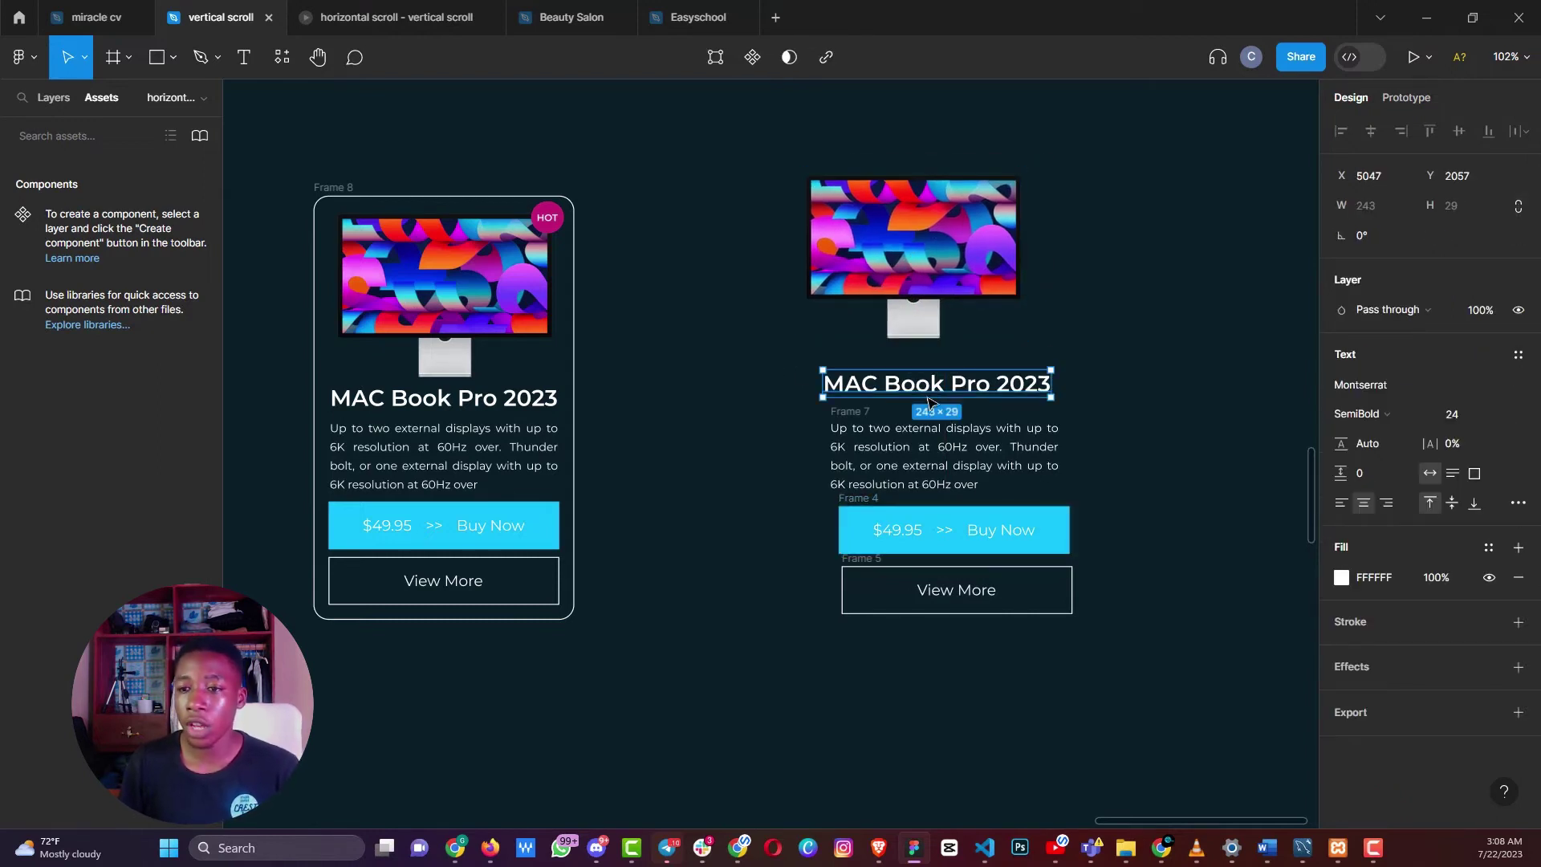
left_click(906, 472)
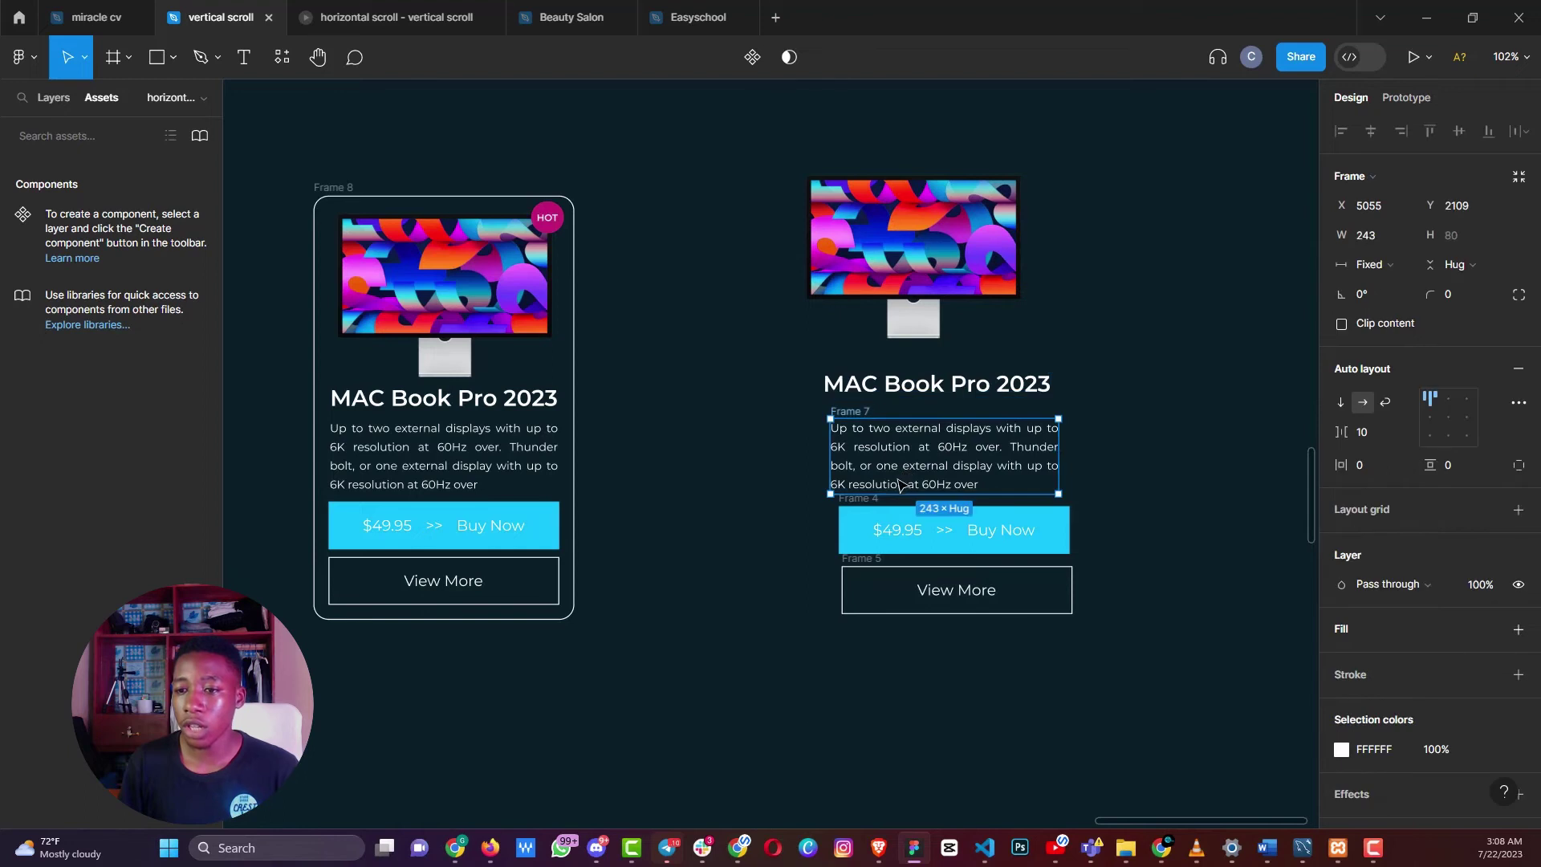
left_click(885, 527)
left_click(879, 584)
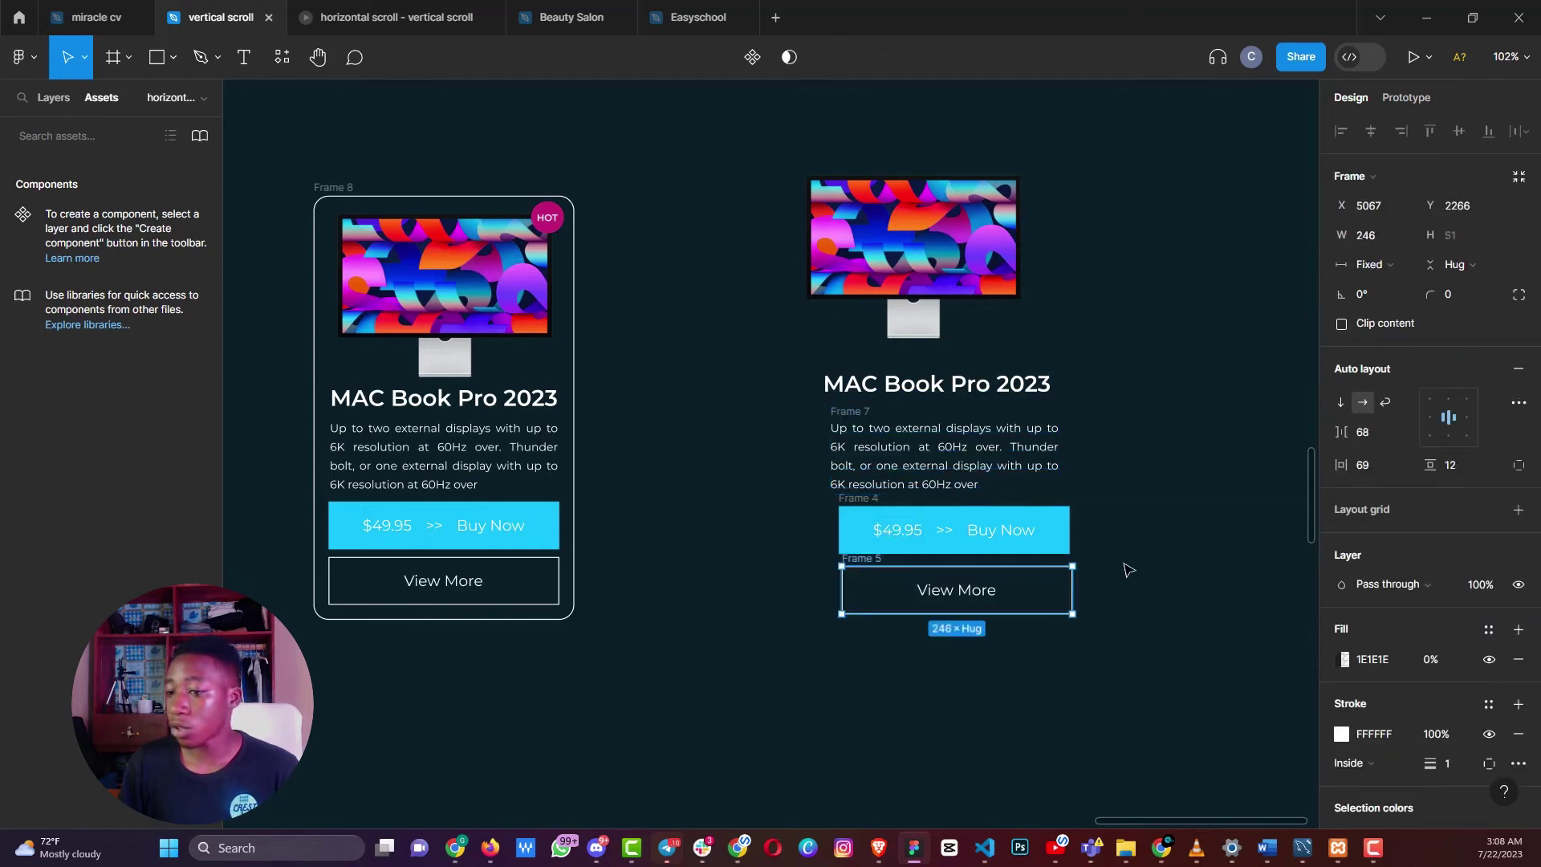
left_click(1136, 627)
left_click_drag(1134, 672, 791, 181)
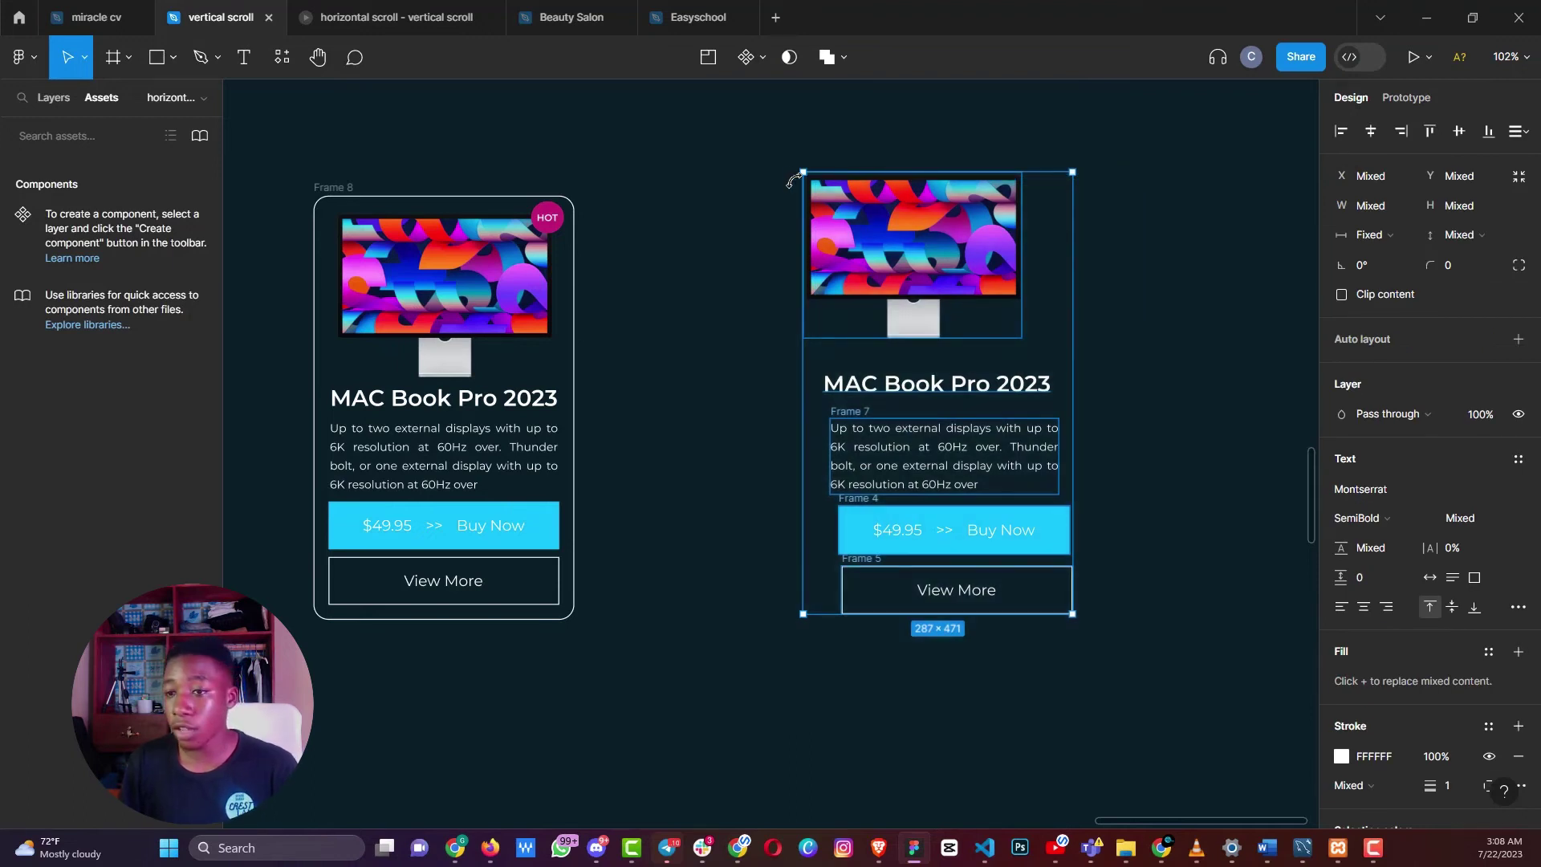
Wrap the right card's layers in auto layout with a 24 gap, comparing against the left card
key("shift+a")
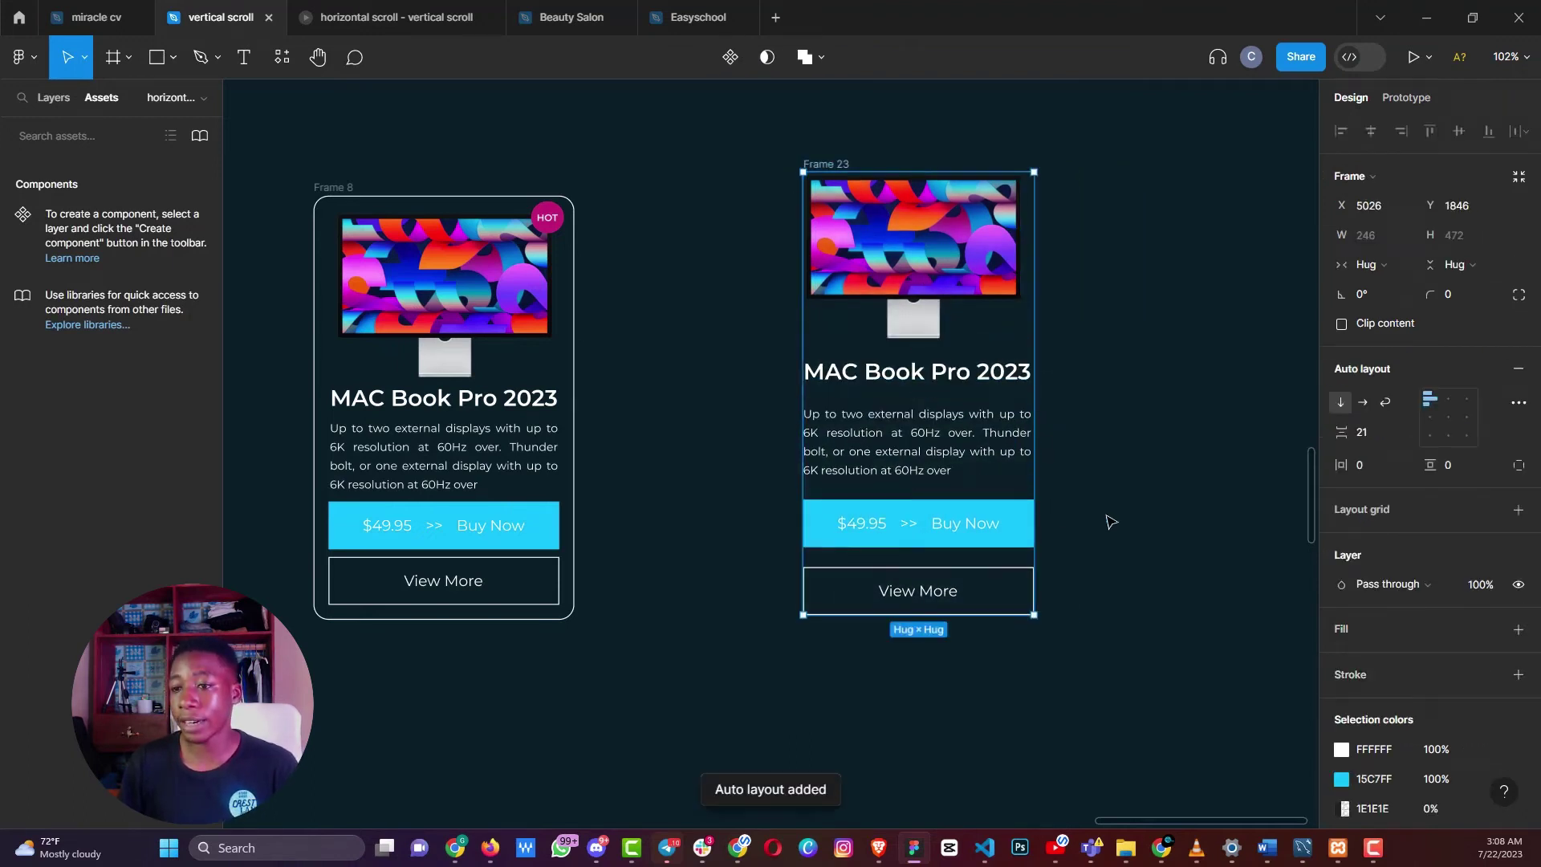
left_click(1376, 433)
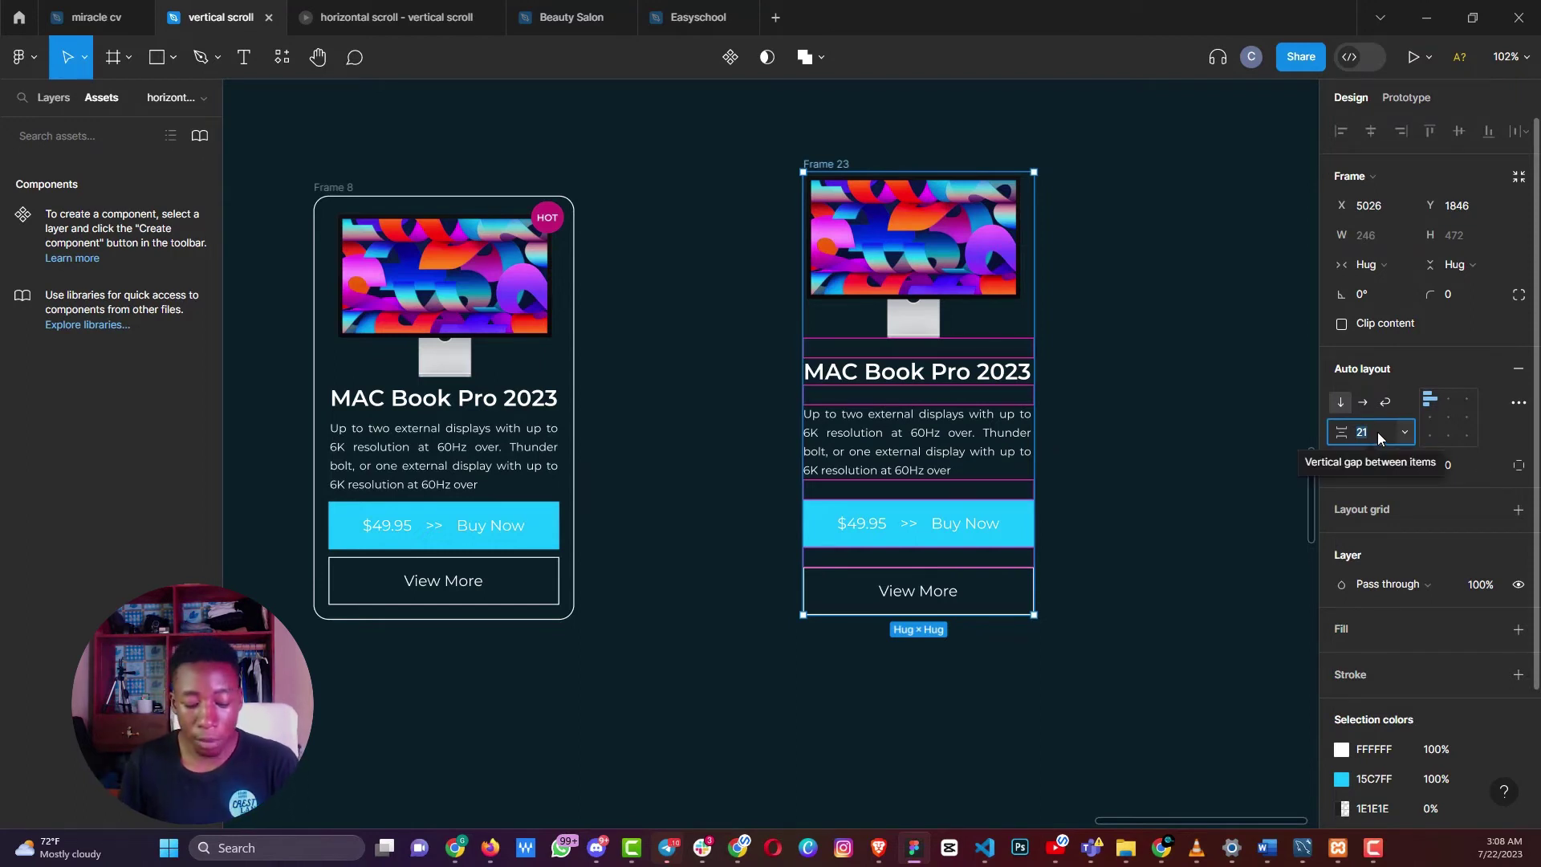
type("24")
key("Return")
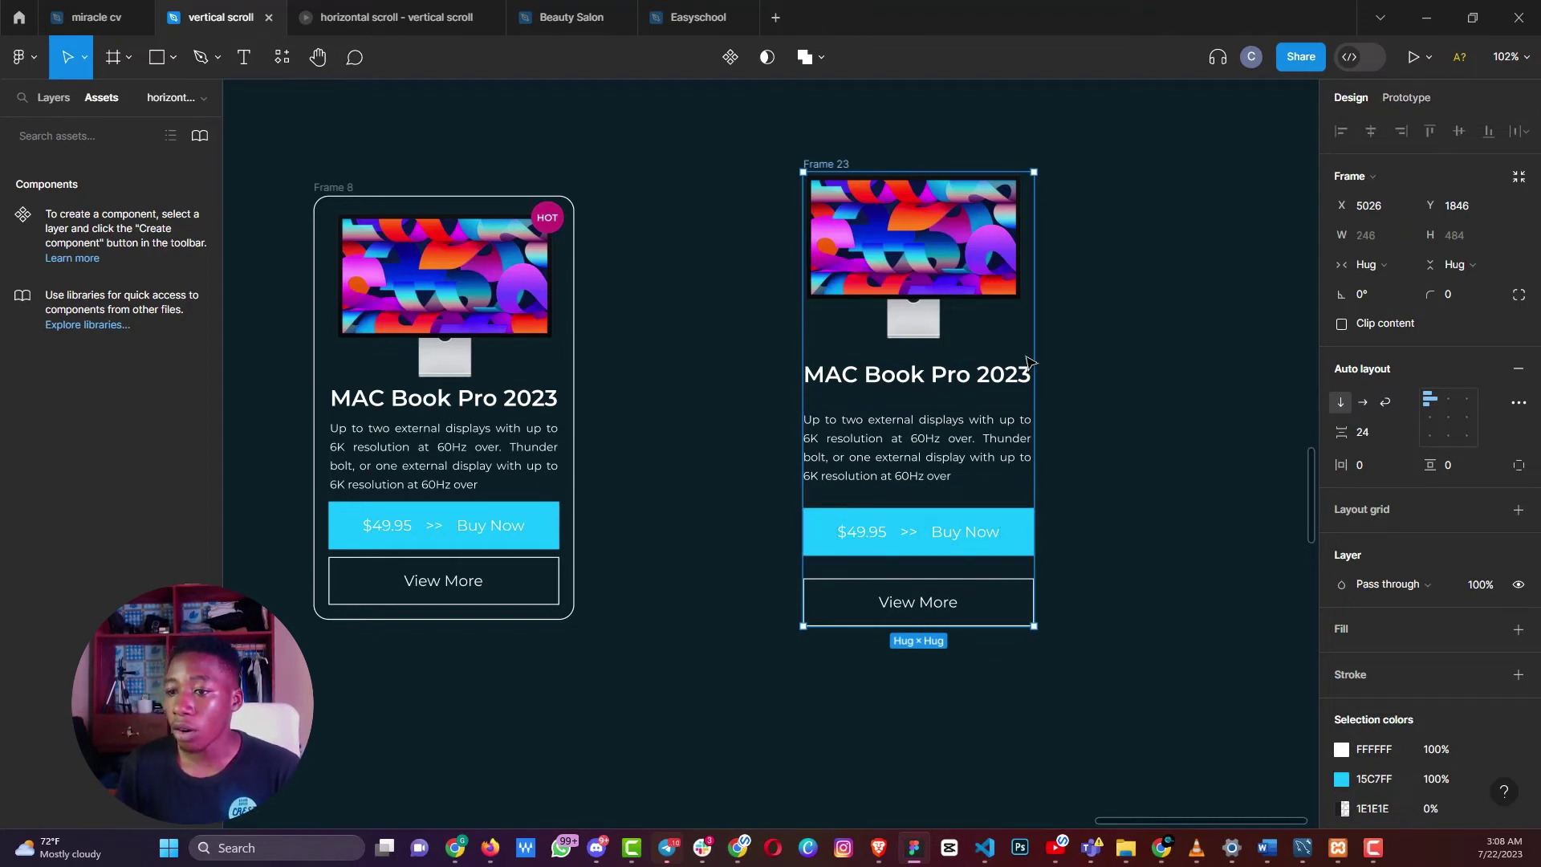
left_click(1077, 348)
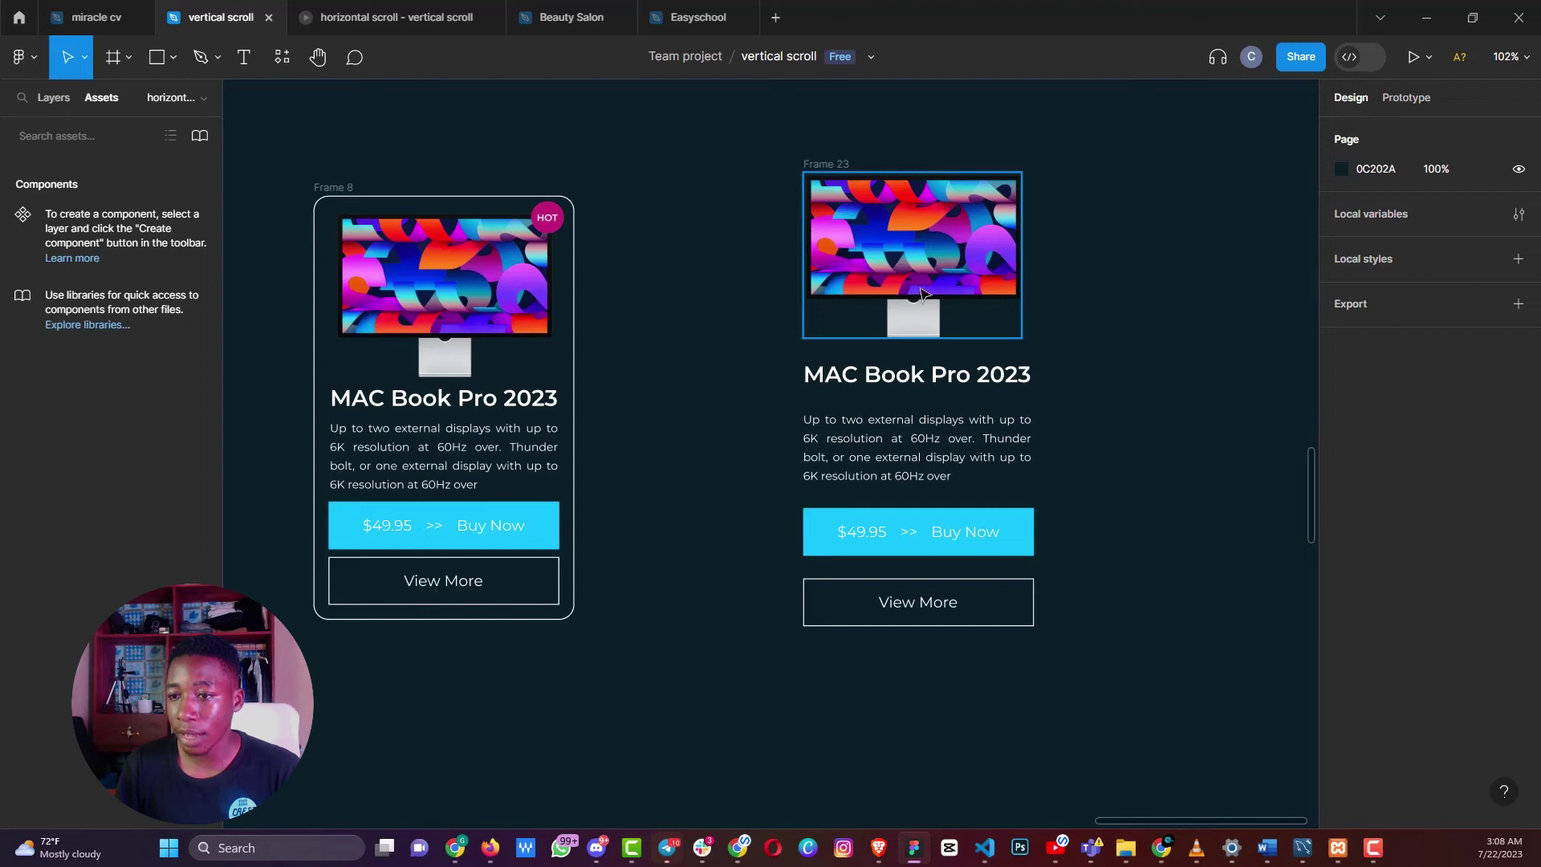
left_click(443, 374)
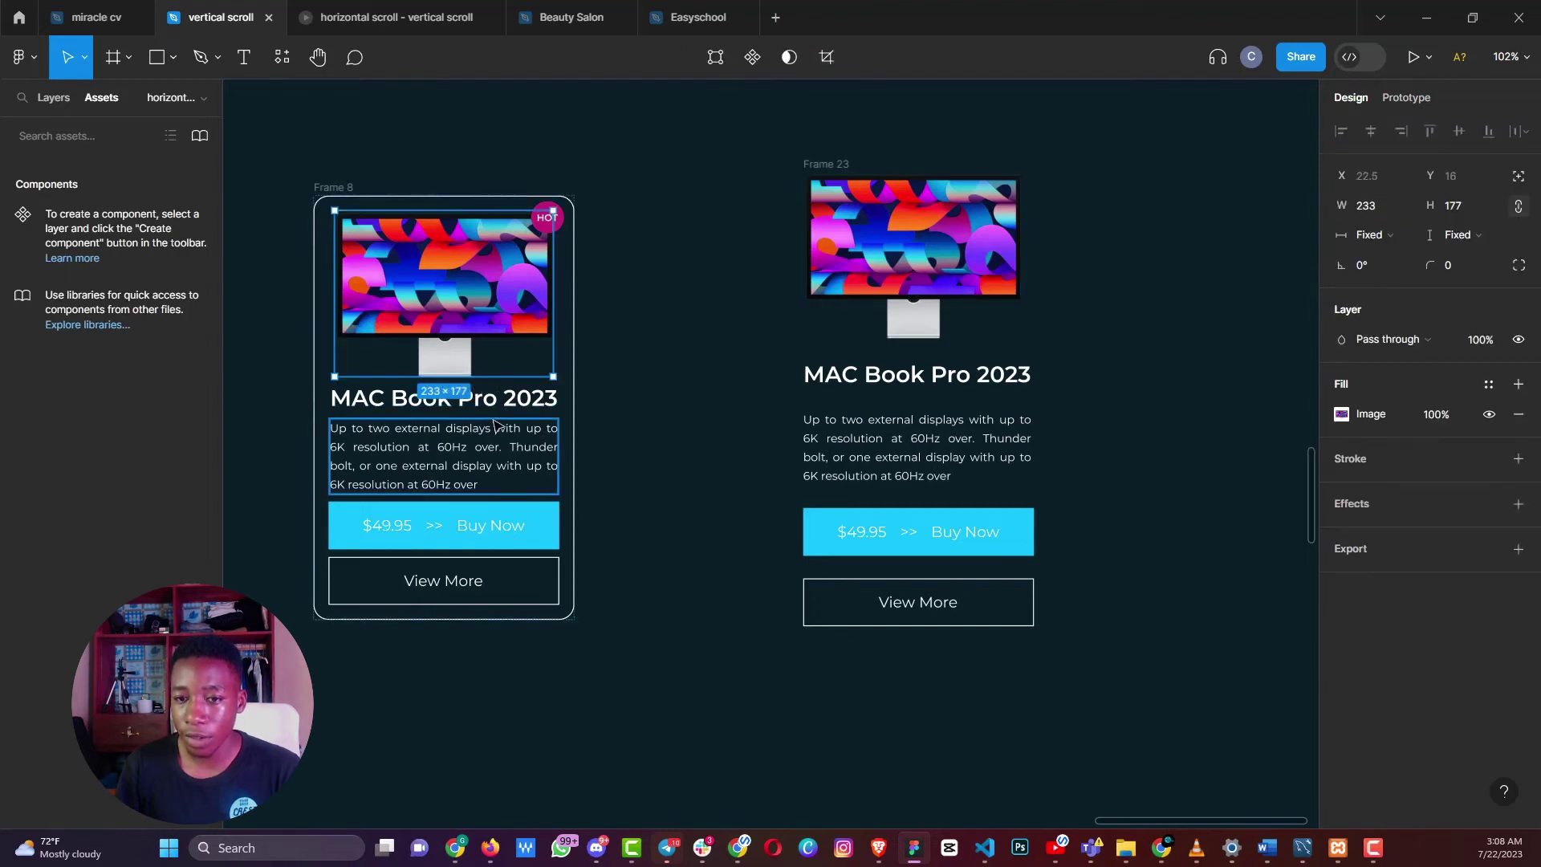
left_click(1025, 671)
left_click_drag(1104, 651, 901, 615)
left_click(824, 185)
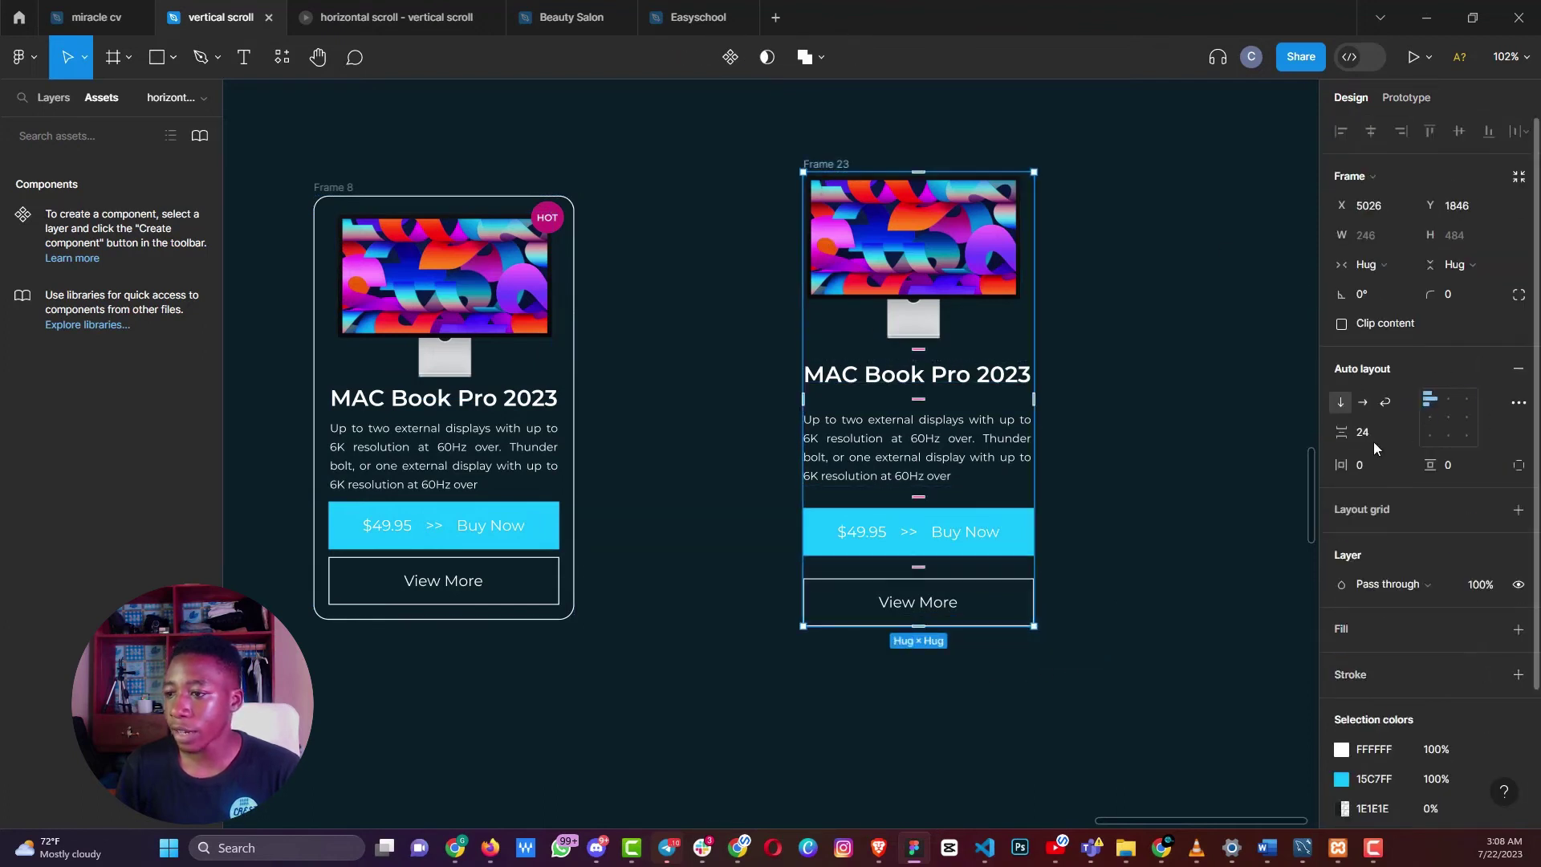
Reduce the card's gap to 16 and set horizontal and vertical padding to 16
left_click(1373, 433)
type("1")
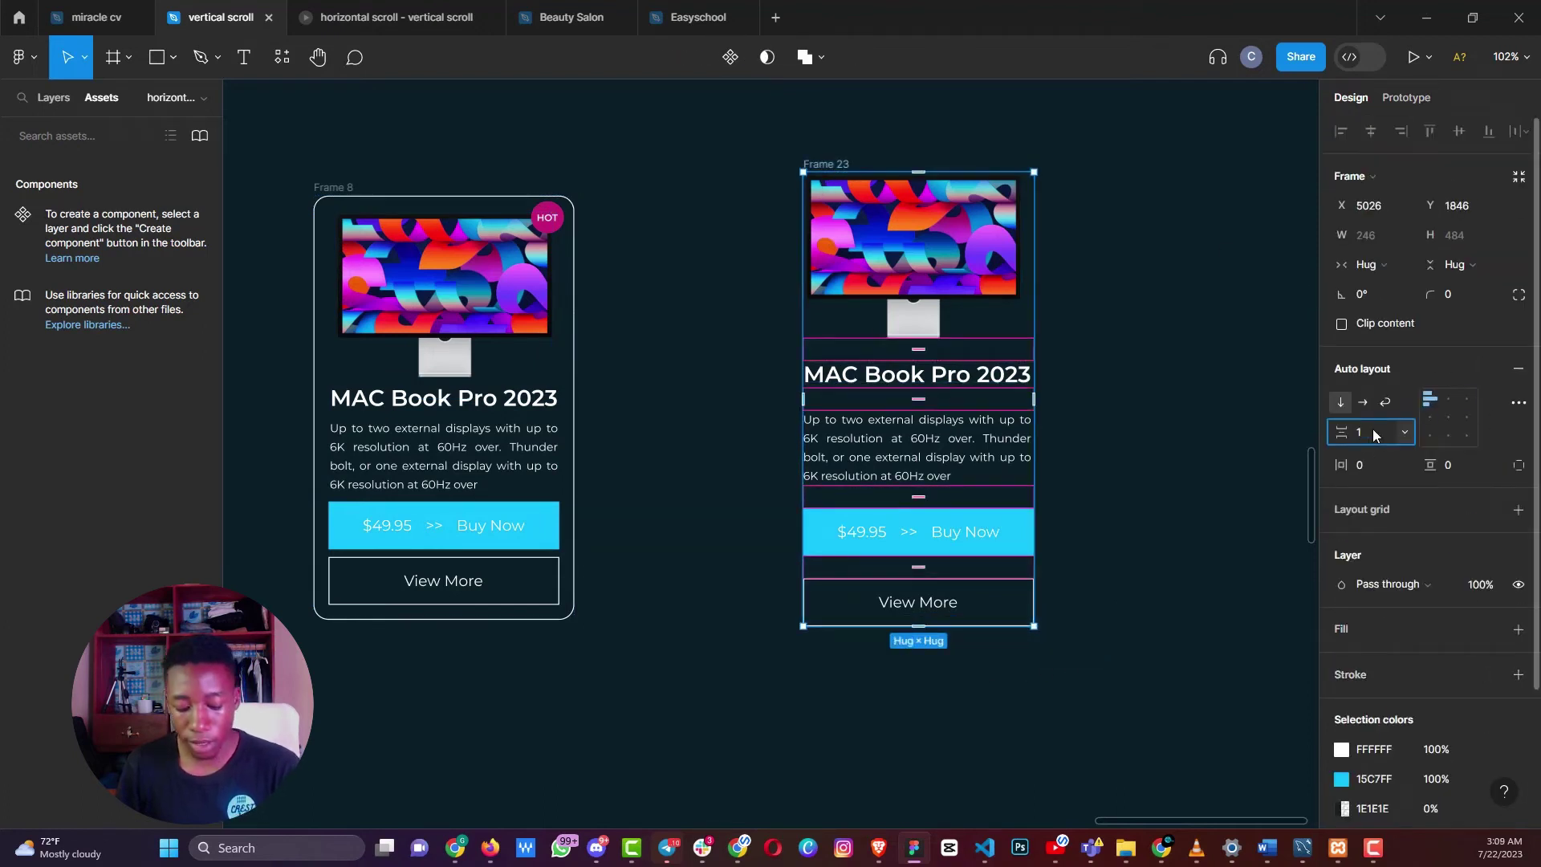
type("6")
key("Return")
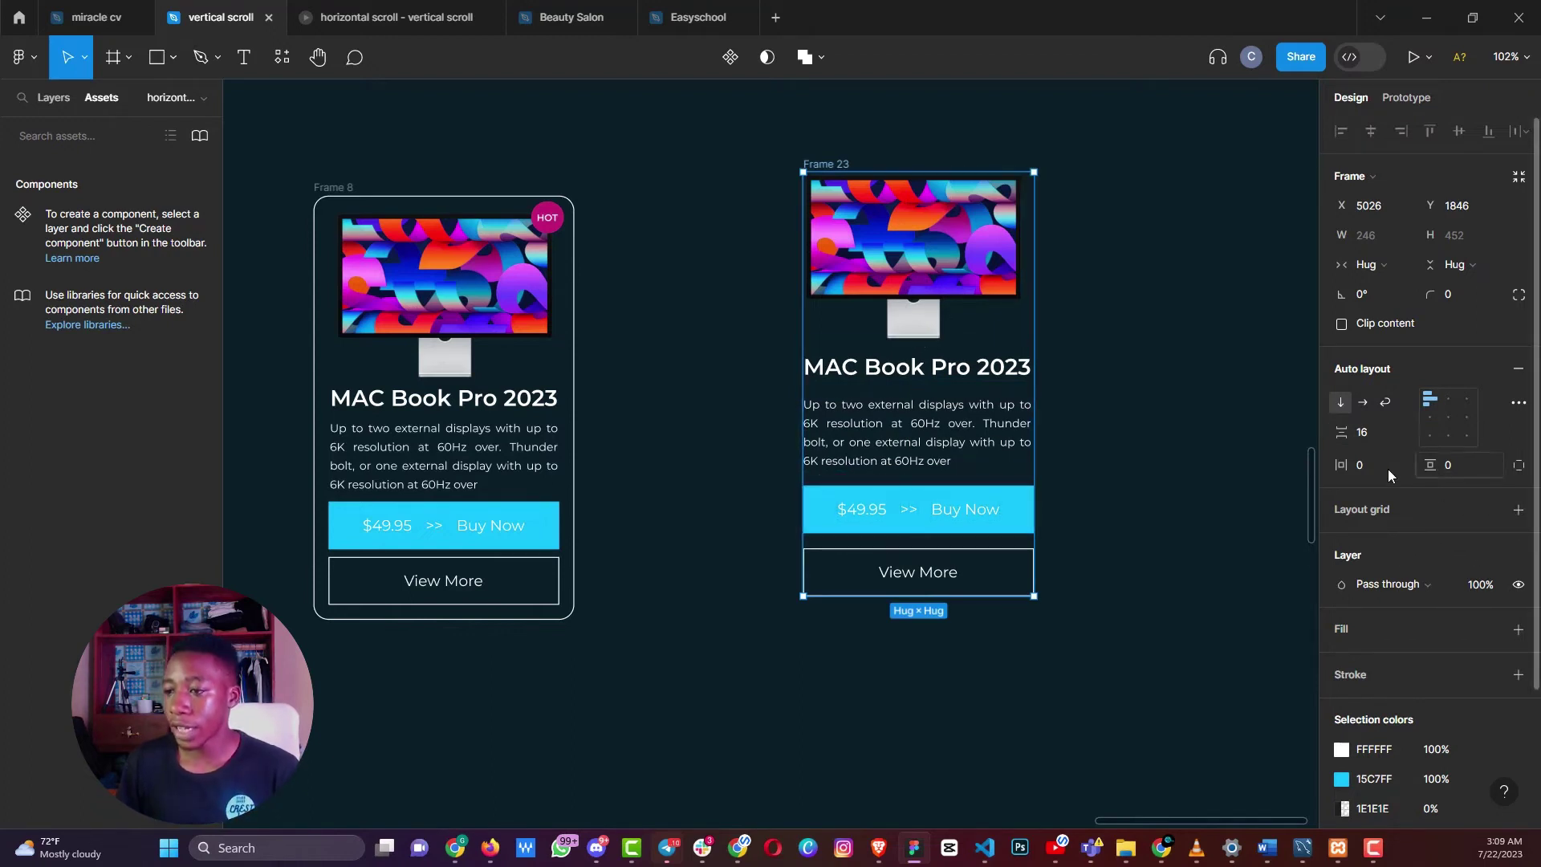
left_click(1364, 466)
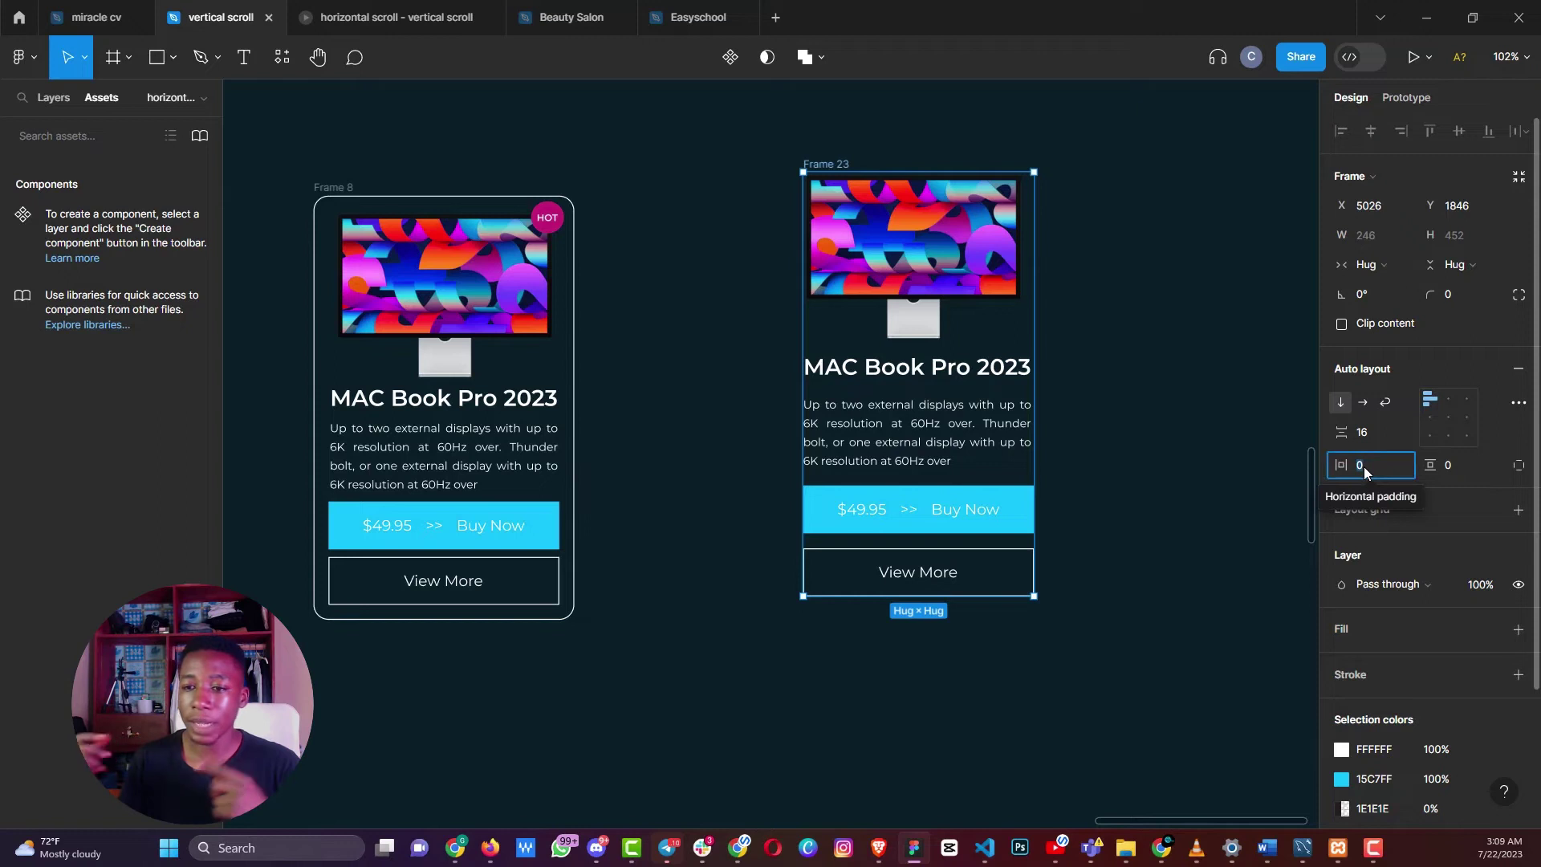
type("16")
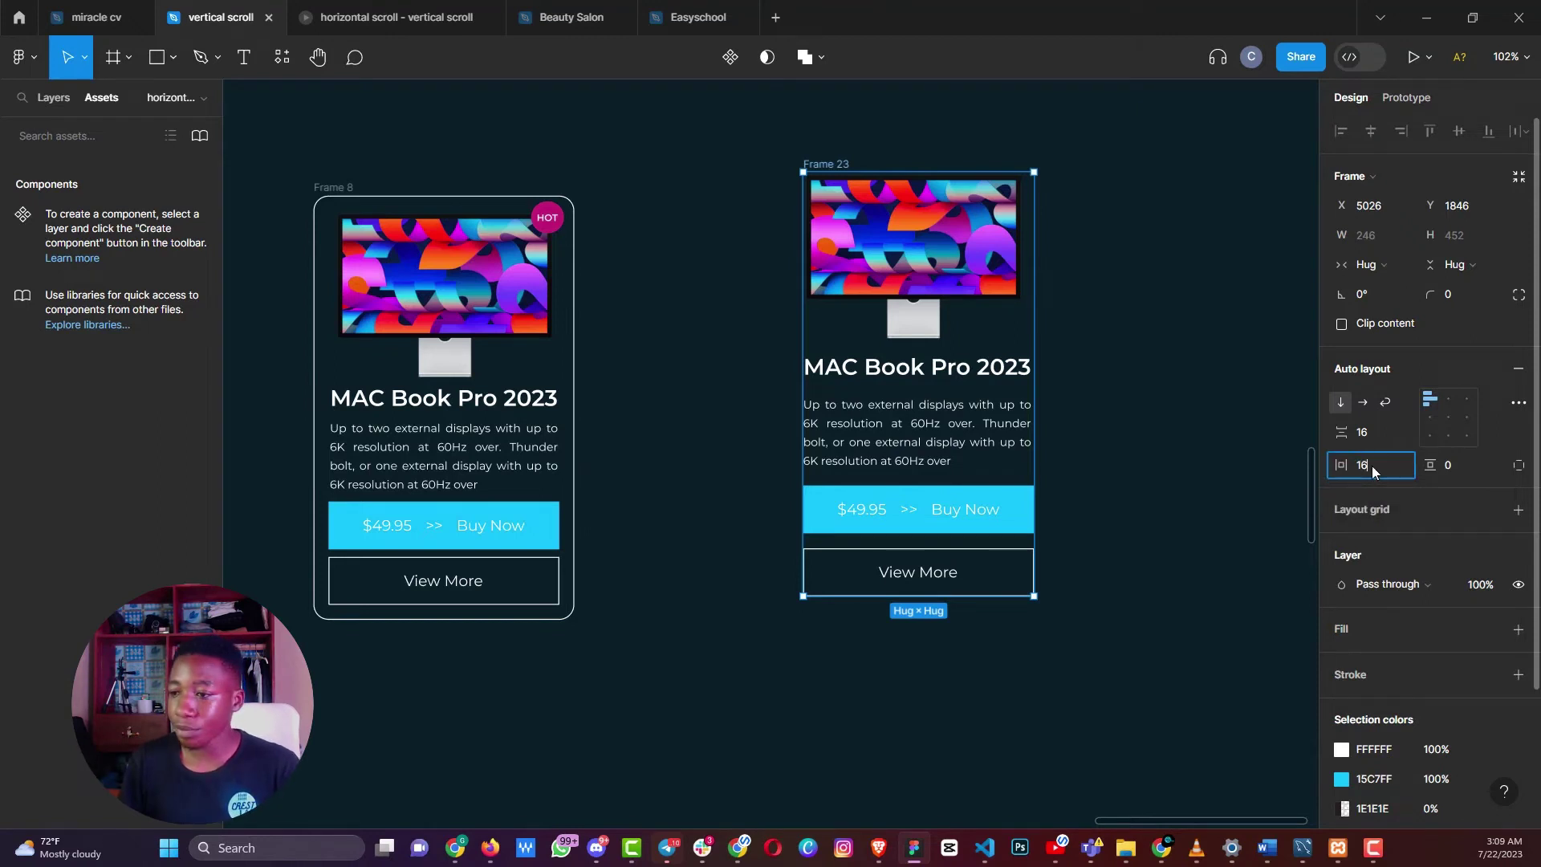
left_click(1457, 464)
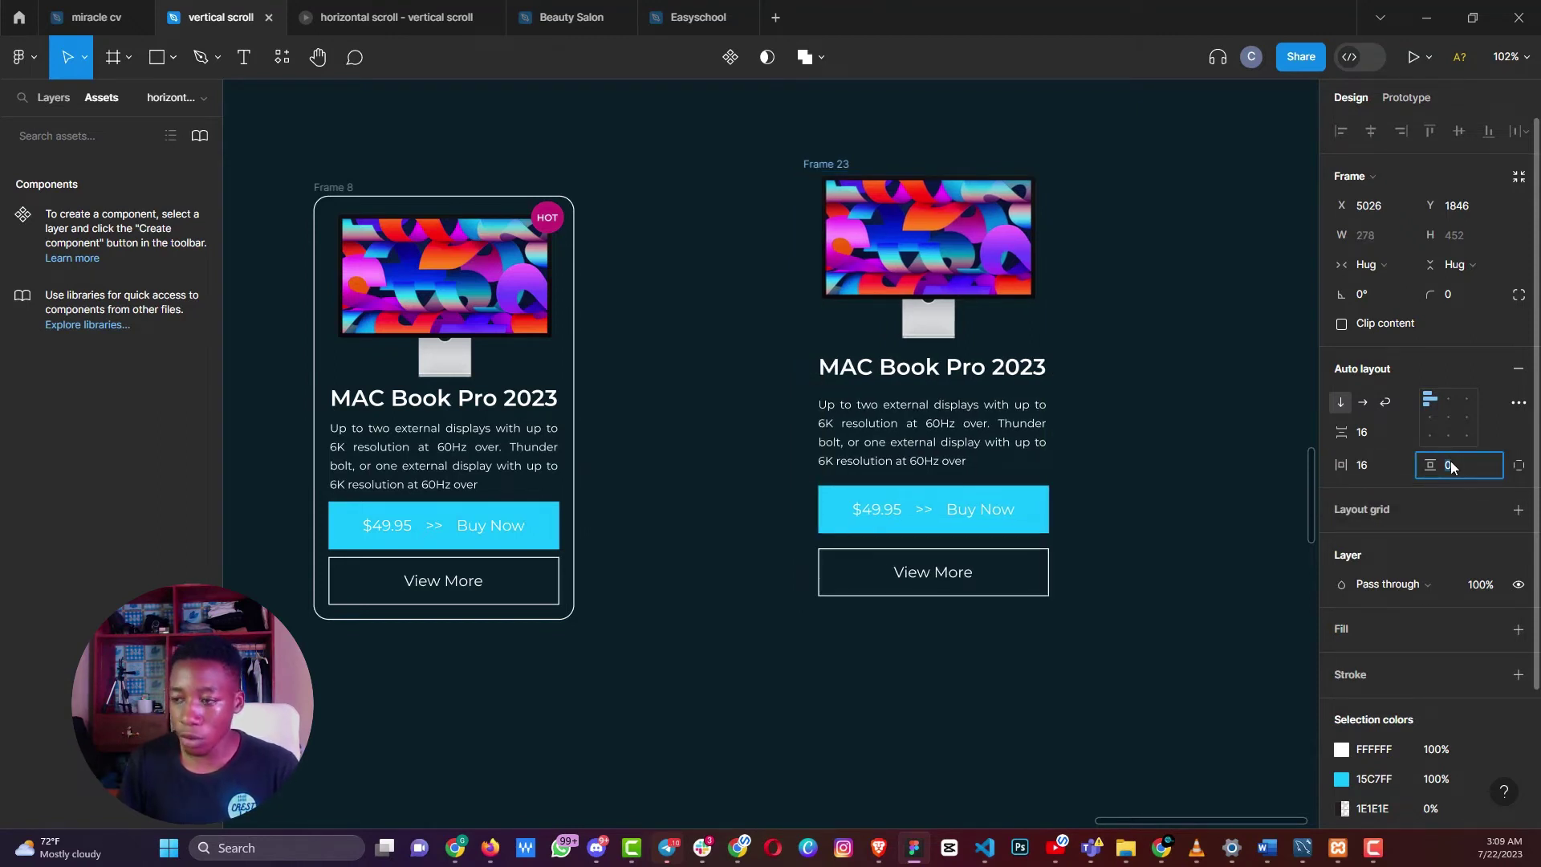
type("16")
key("Return")
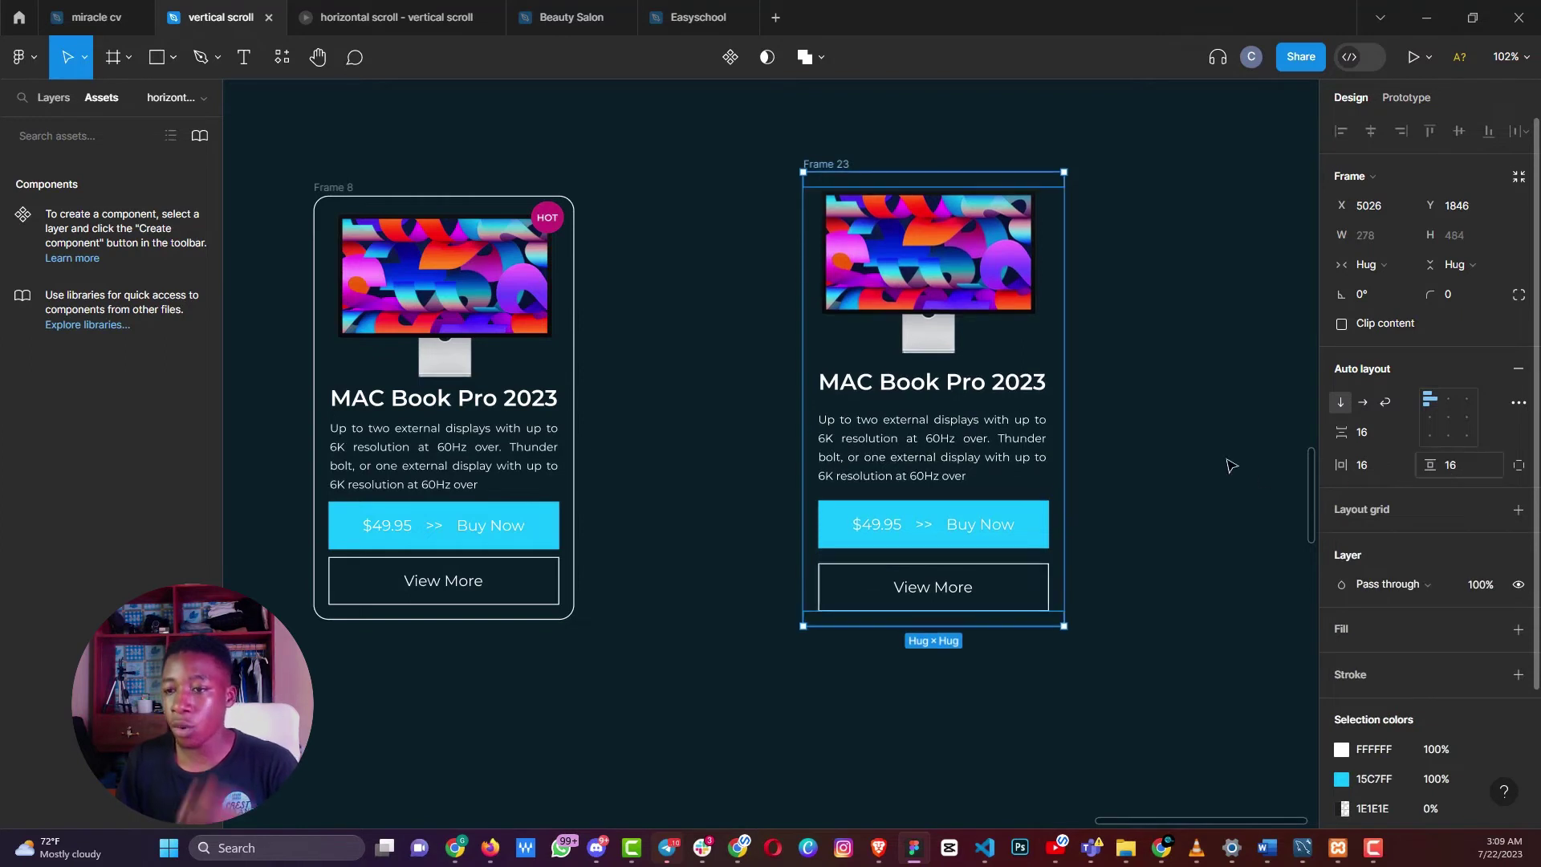
scroll(1424, 696, "down", 2)
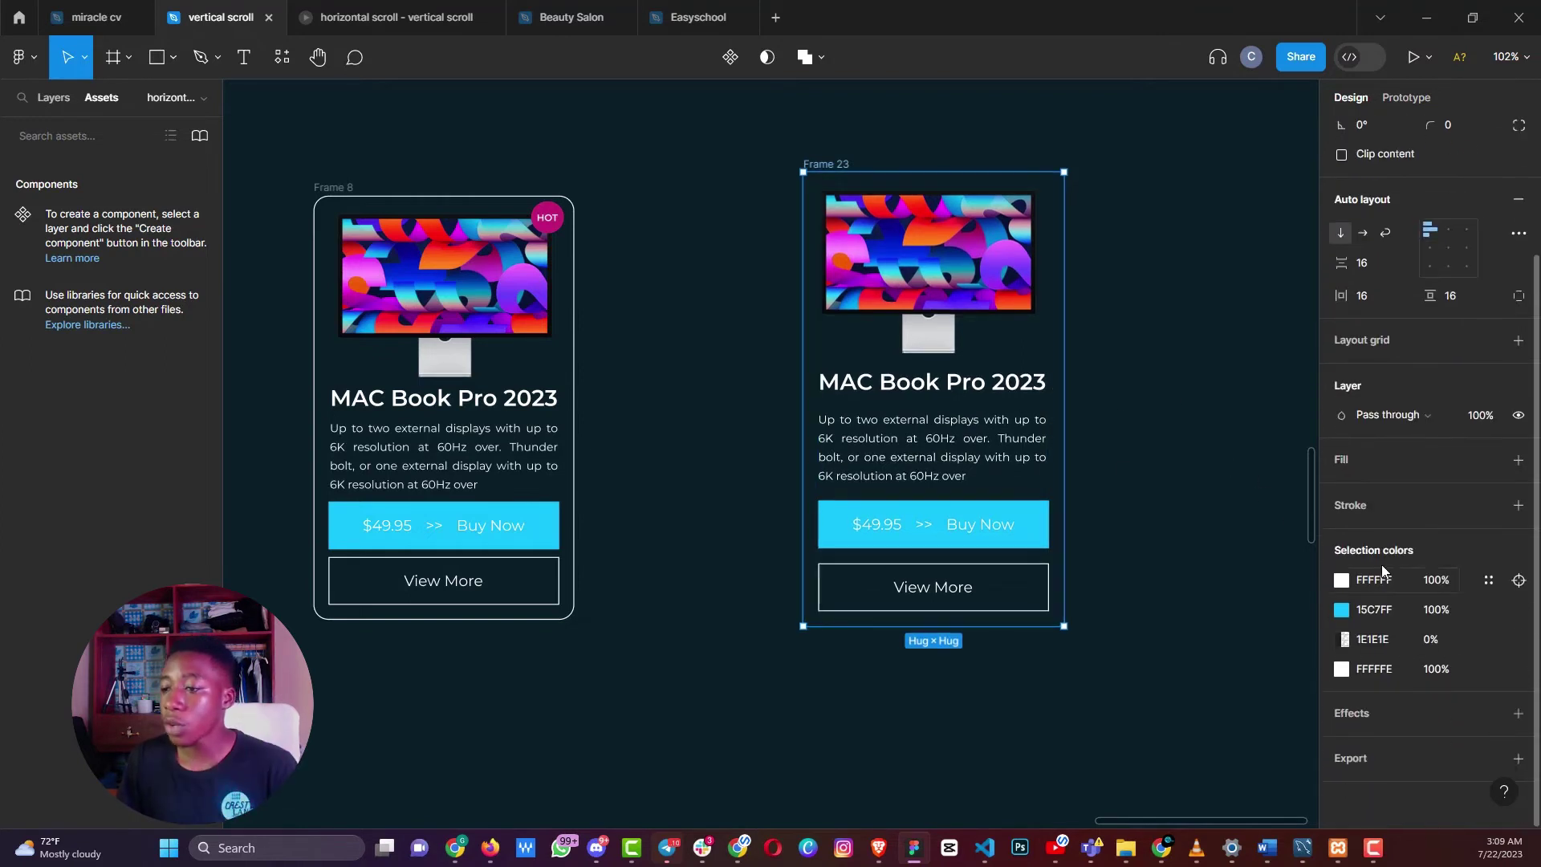
Add a white FFFFFF border to the card frame
left_click(1382, 499)
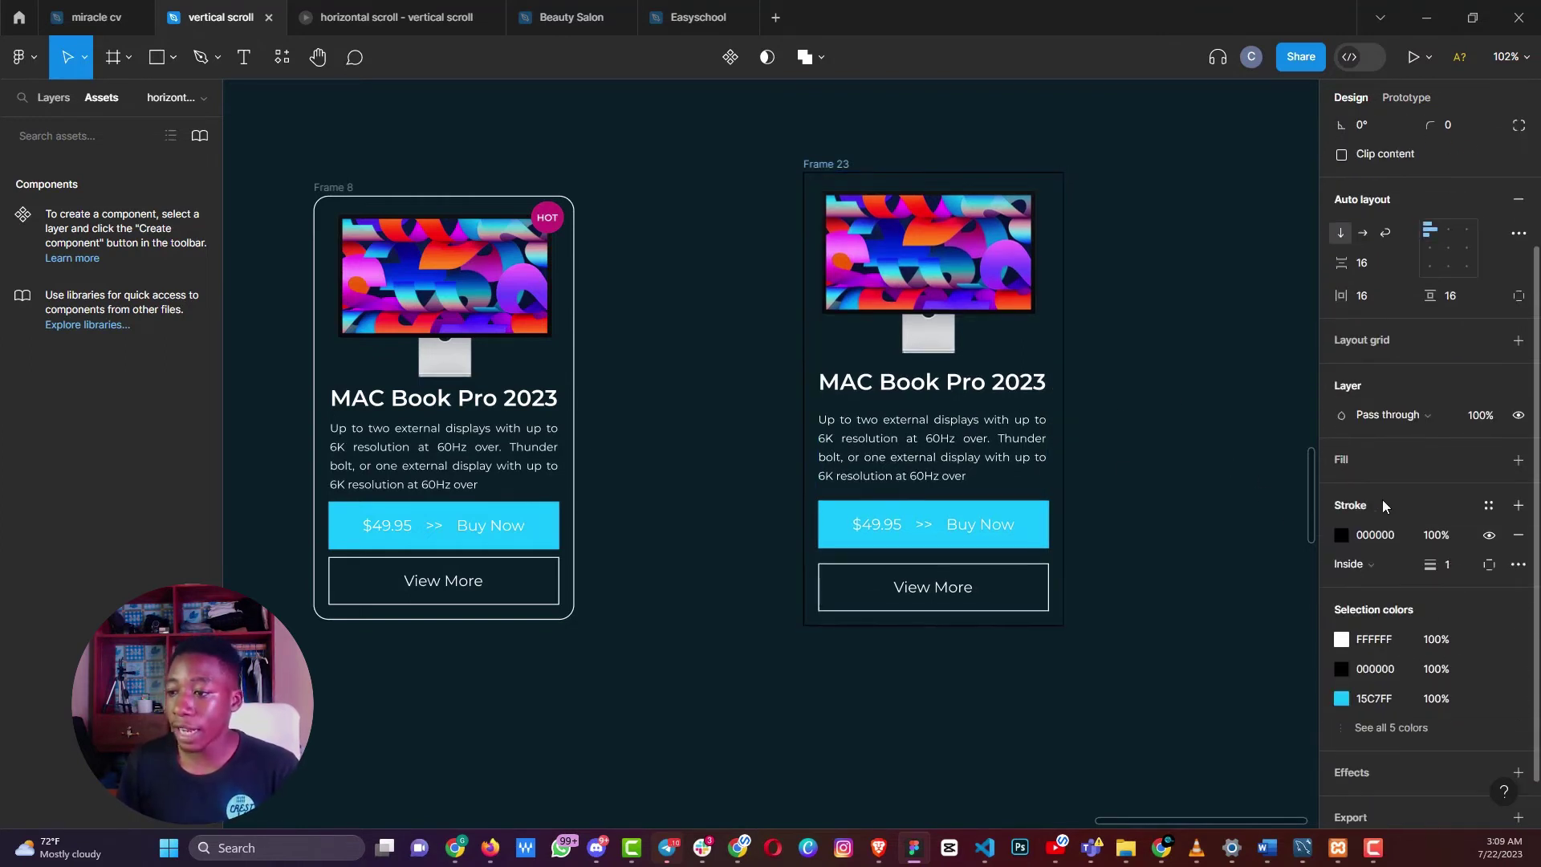
left_click(1341, 535)
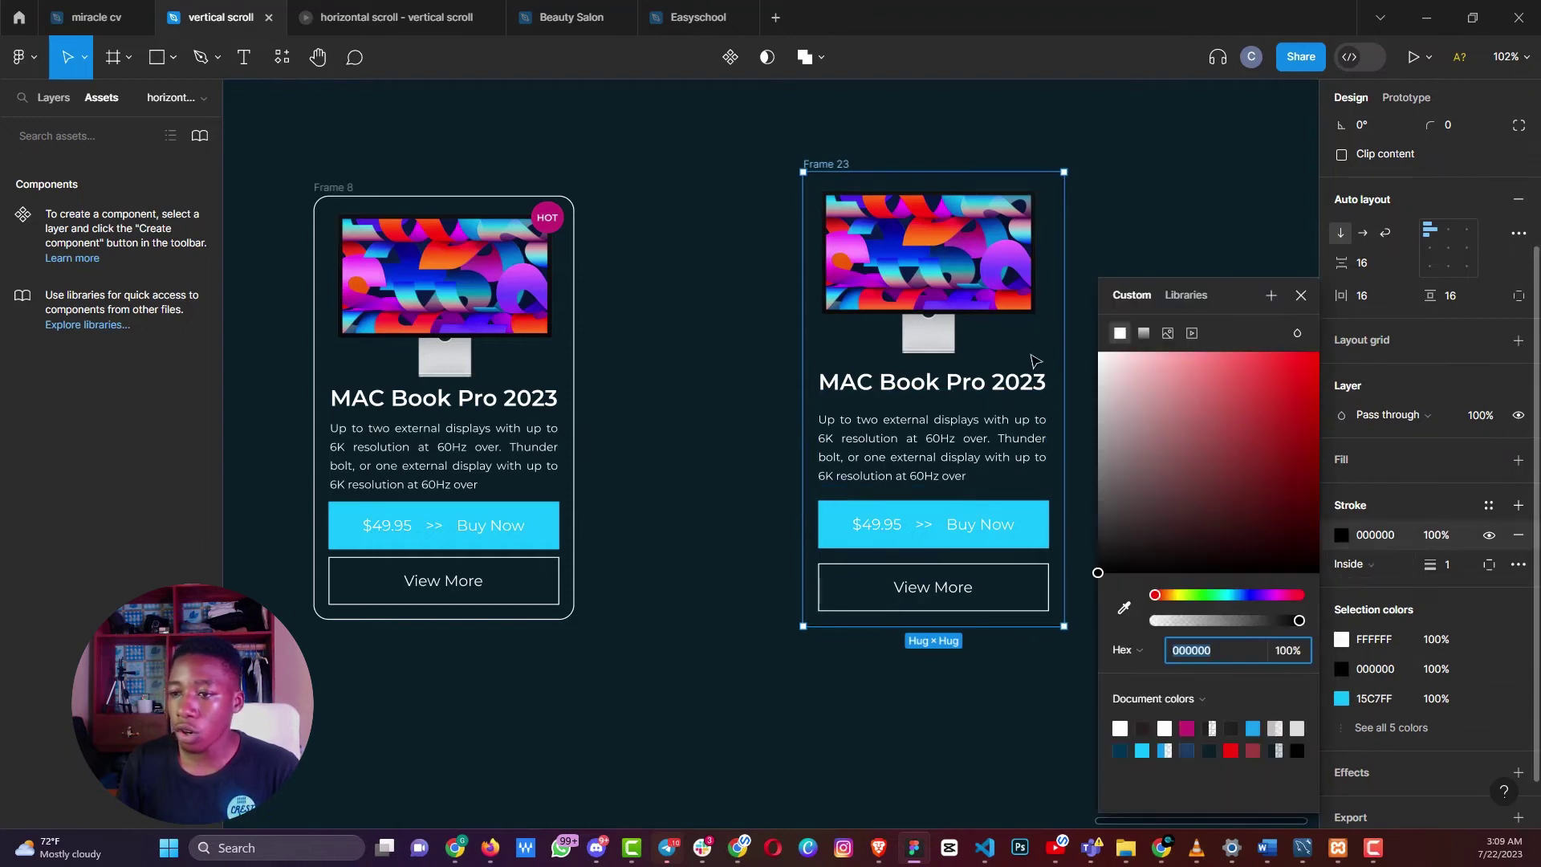
left_click(1122, 726)
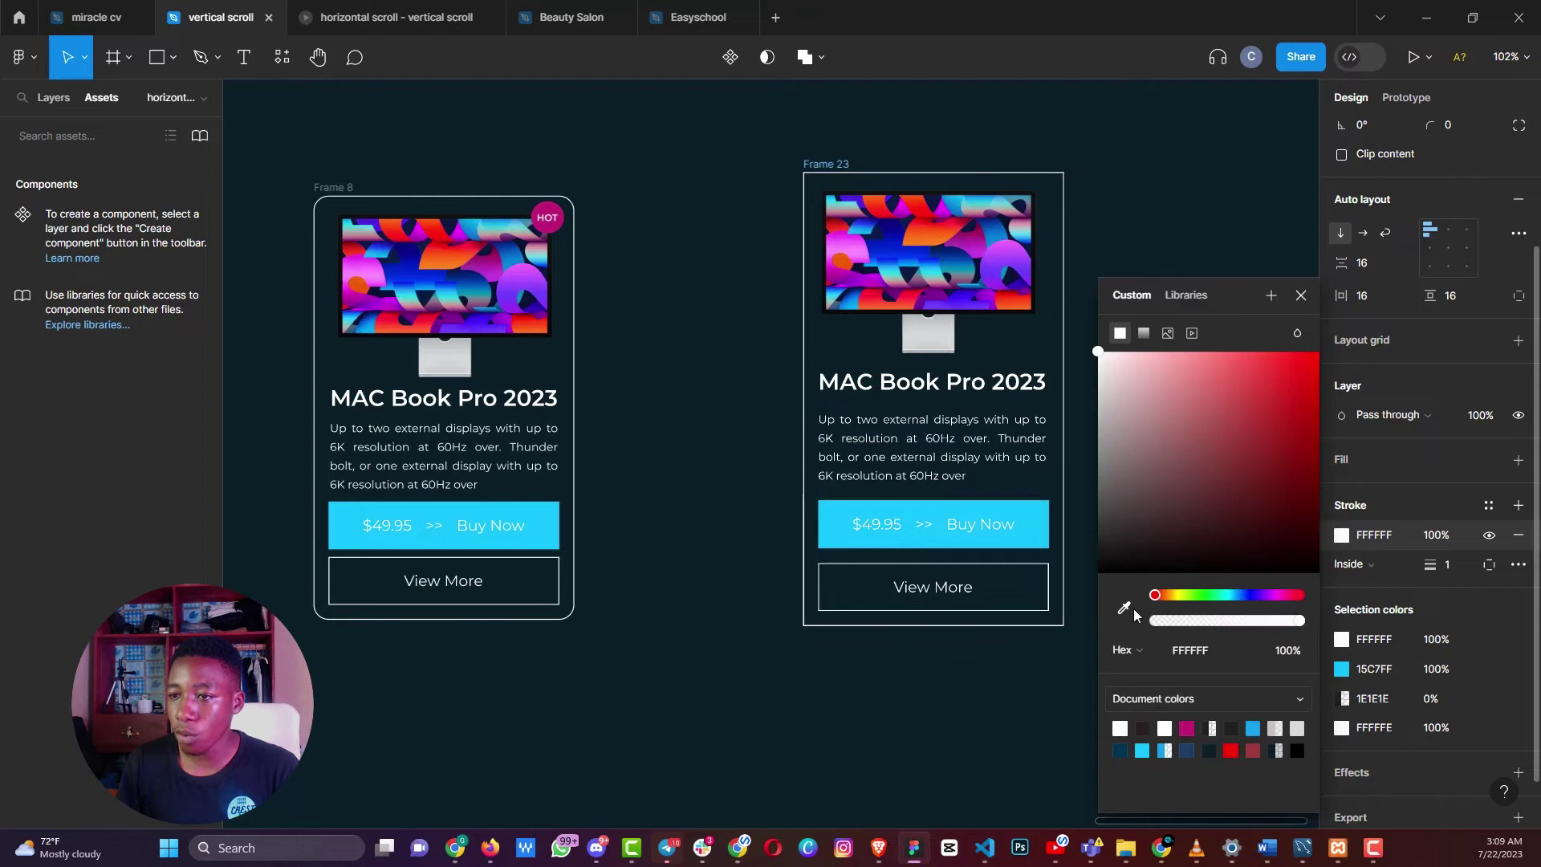
left_click(1300, 297)
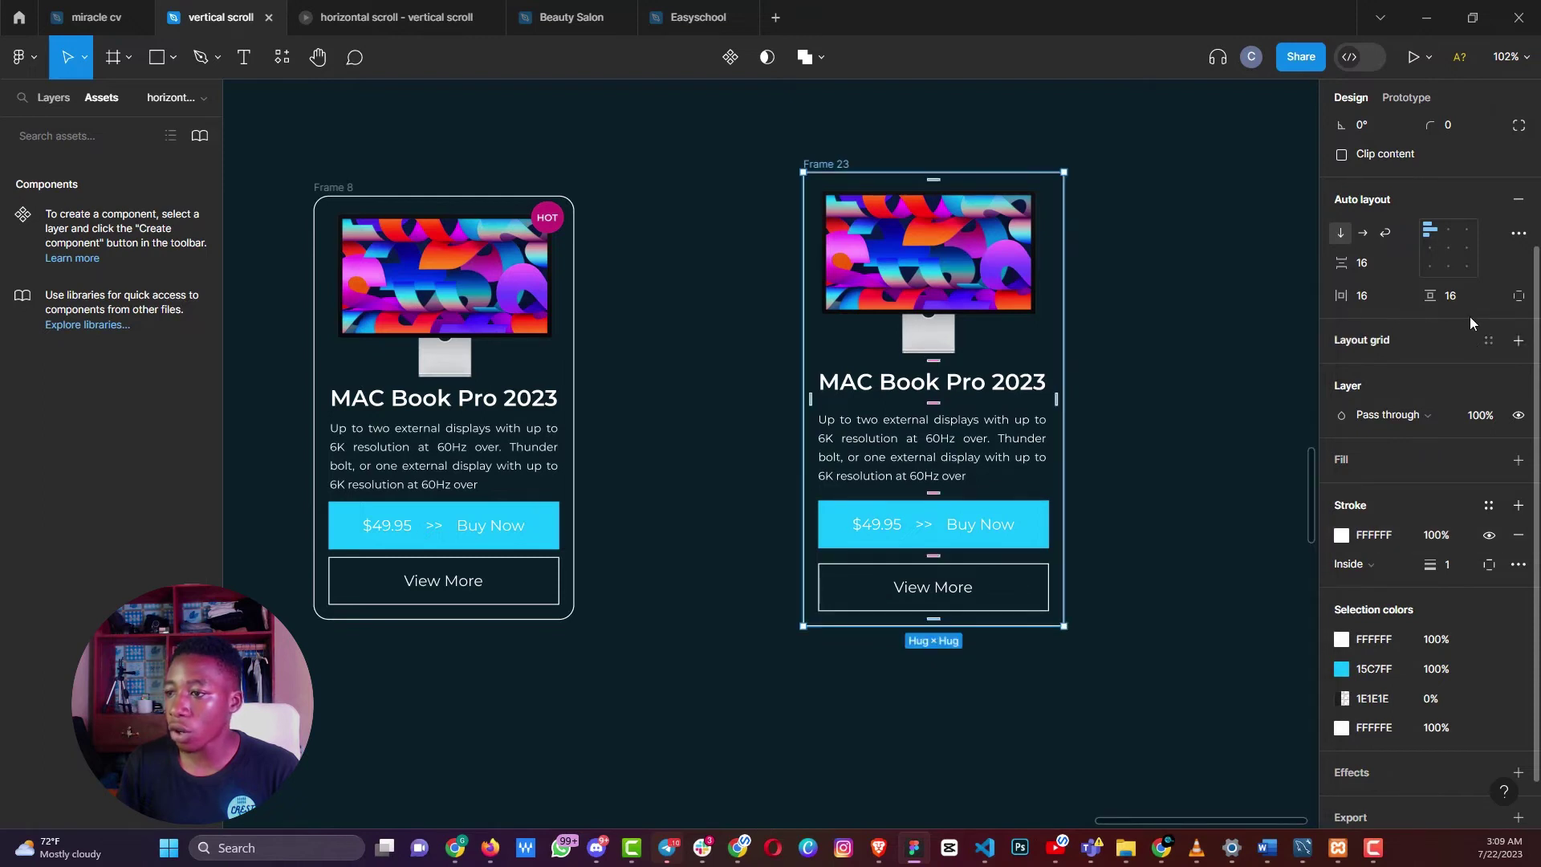
Round the card's corners to 12 after trying 6
left_click(1454, 295)
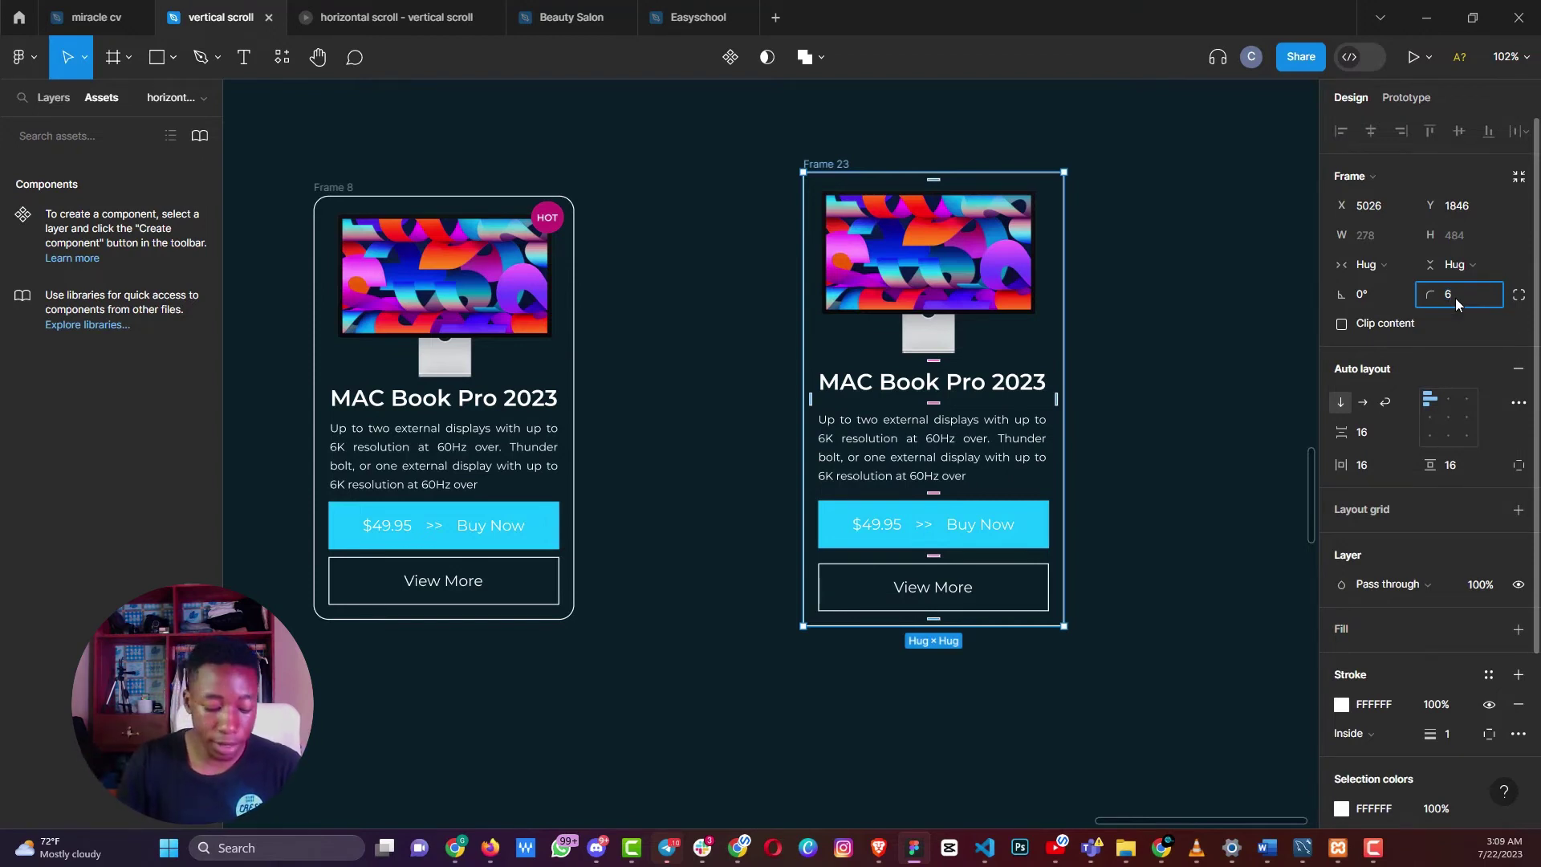
type("6")
key("Return")
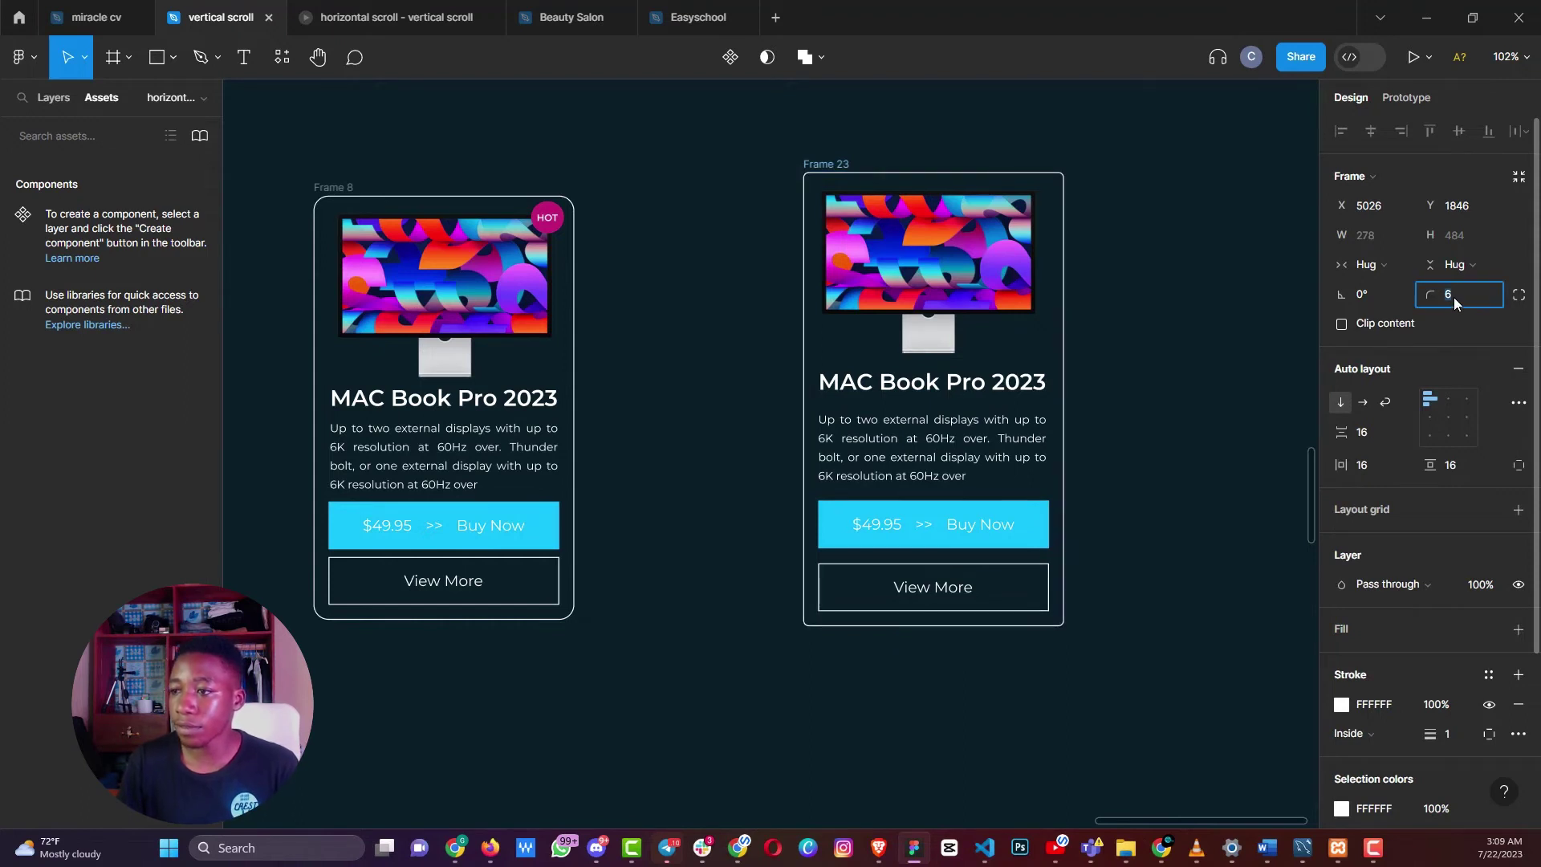
type("12")
key("Return")
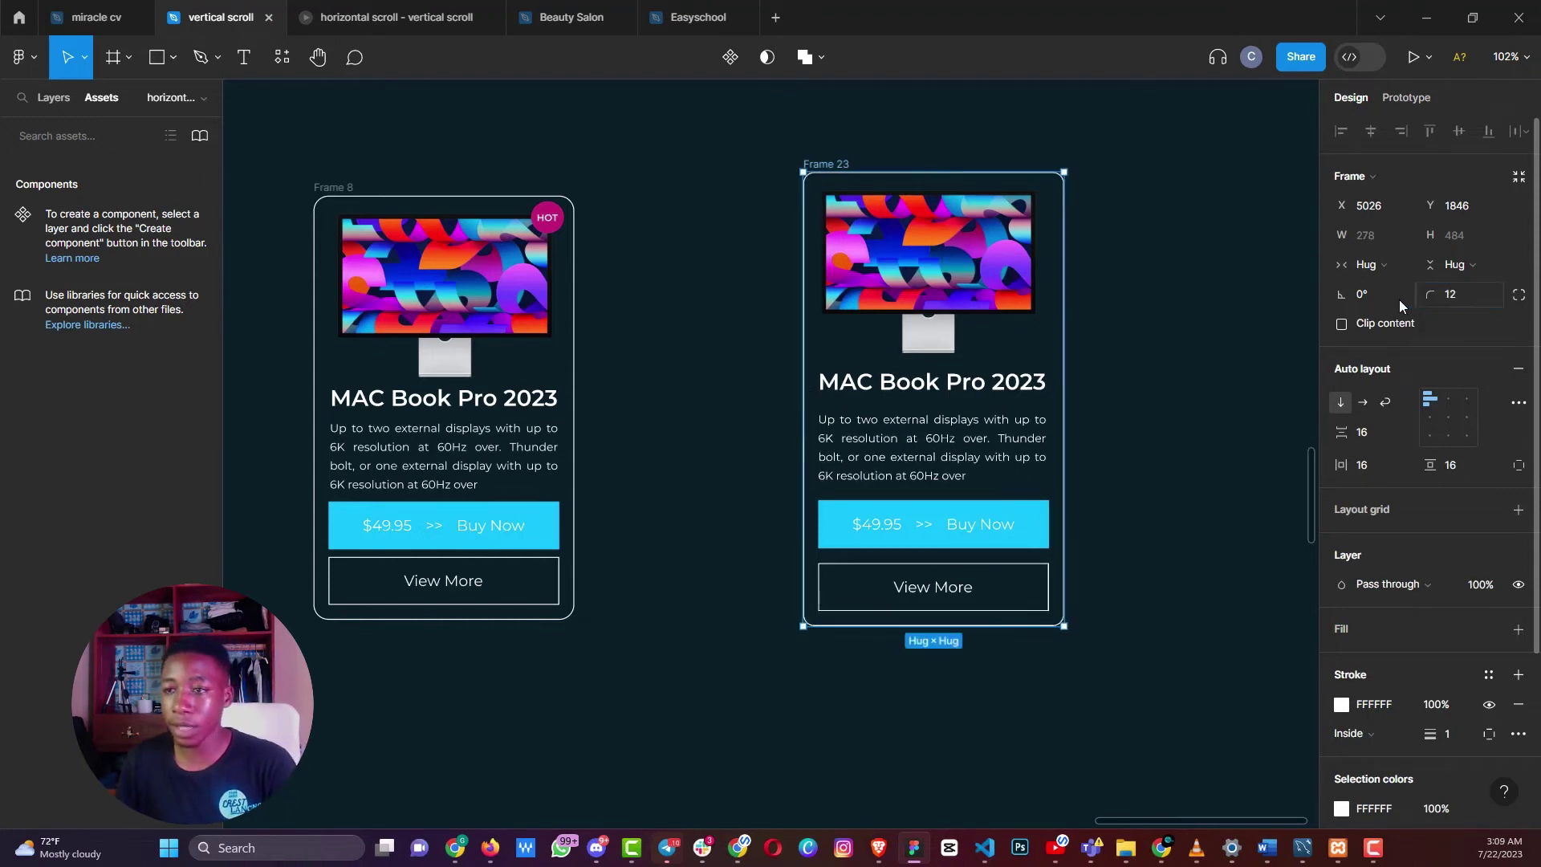
left_click(1160, 251)
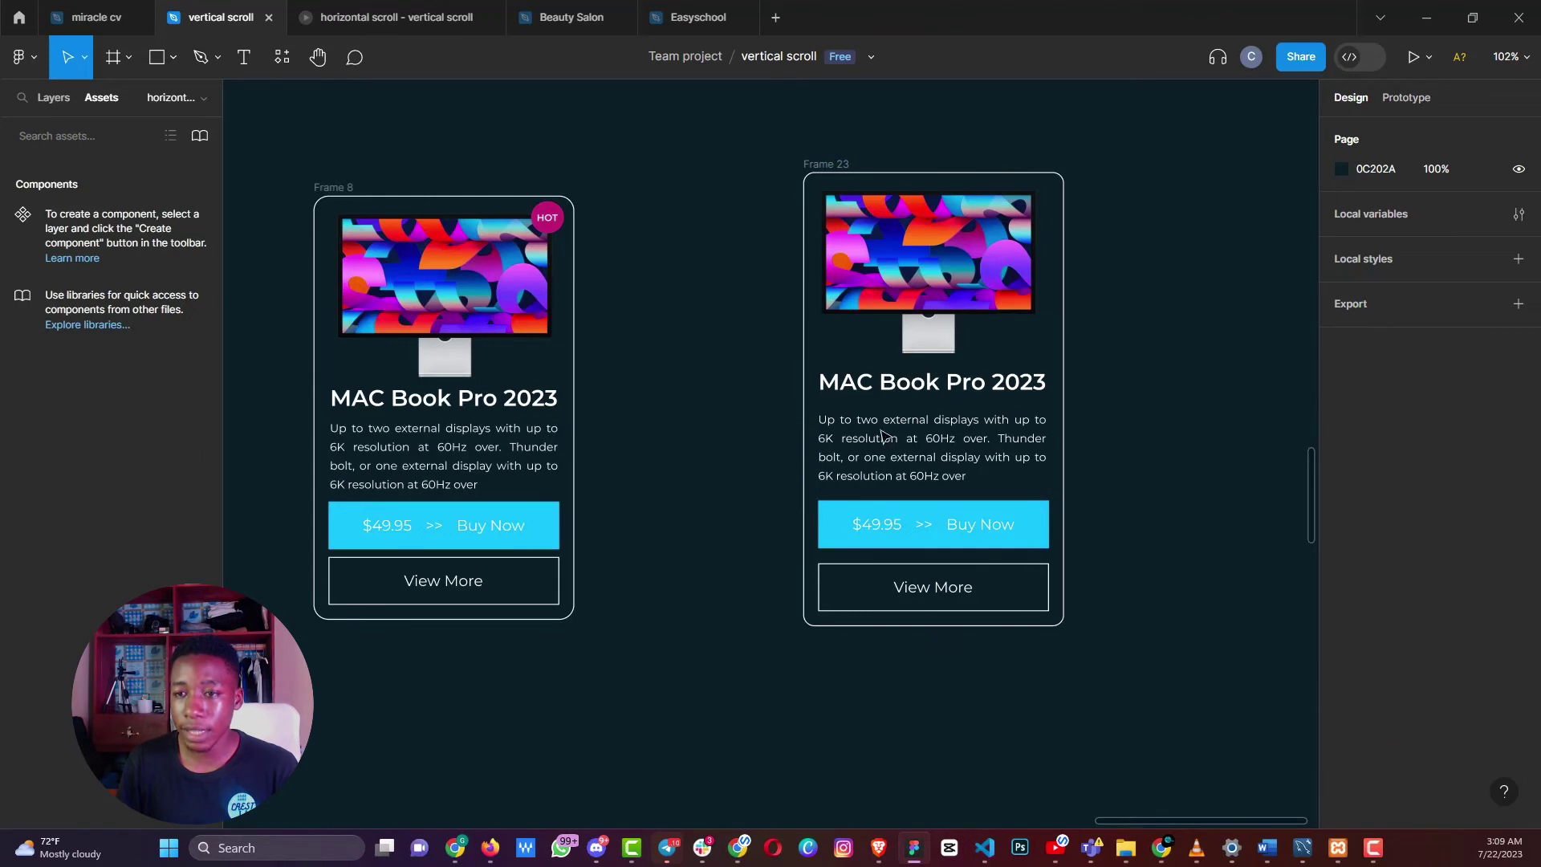
Move the right card beside the left one and copy the HOT badge into it
left_click_drag(832, 170, 765, 179)
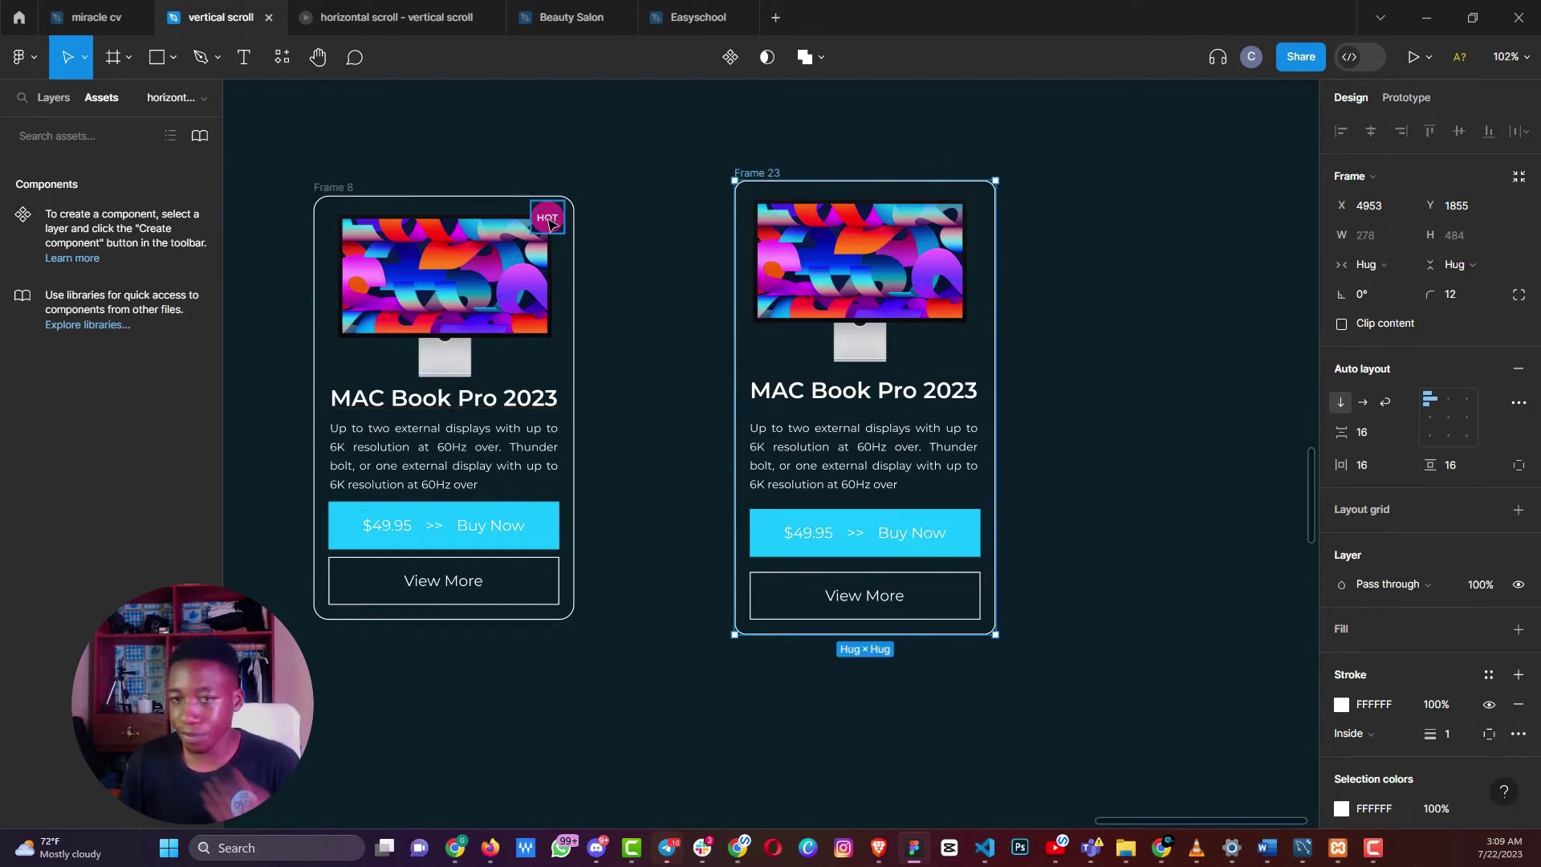
left_click(549, 221)
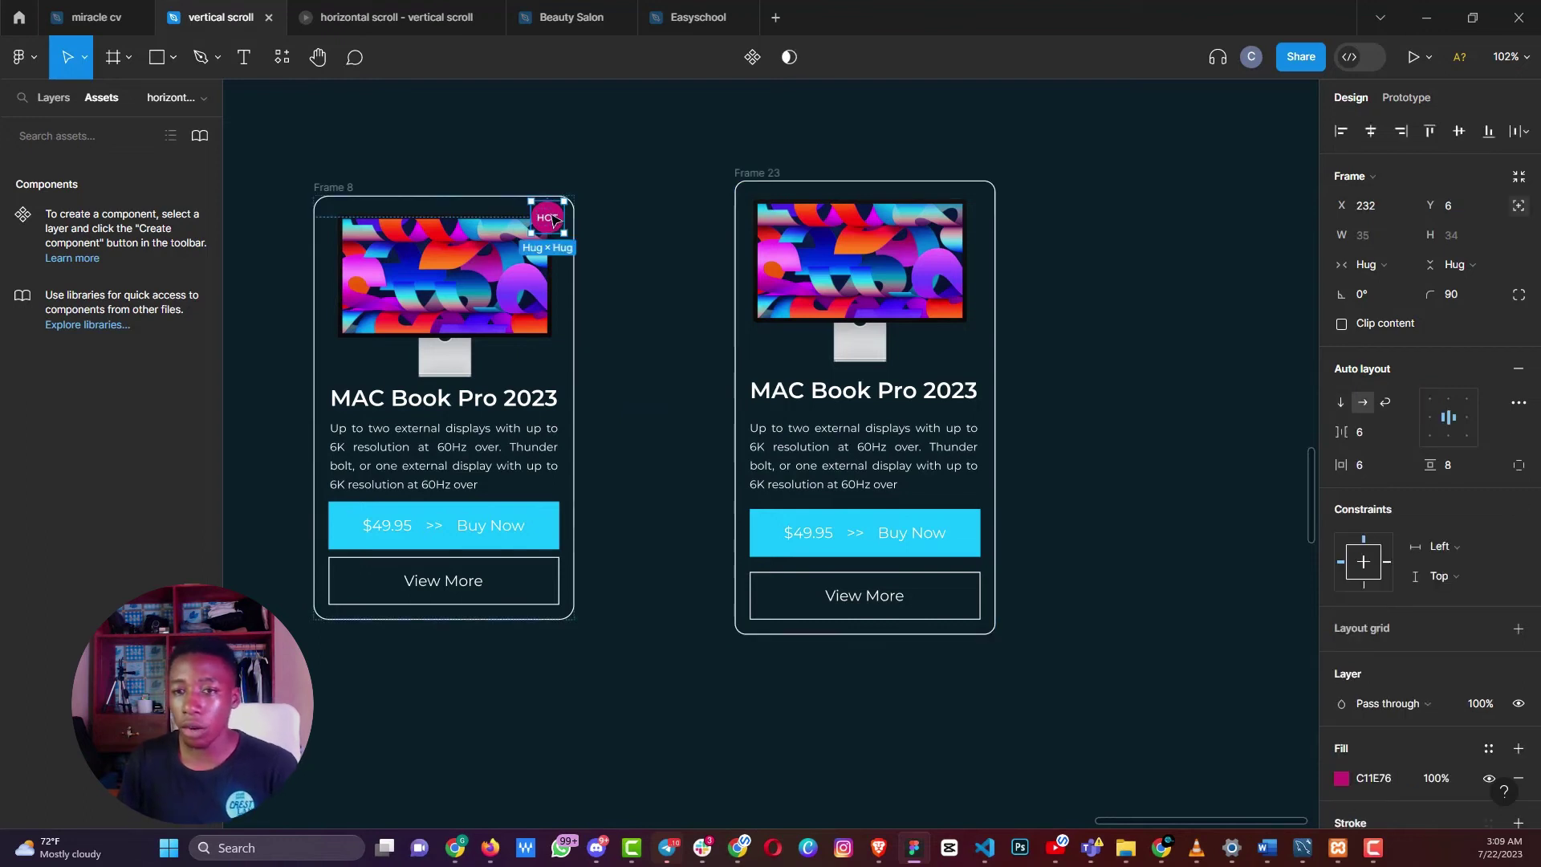
left_click_drag(548, 219, 1081, 245)
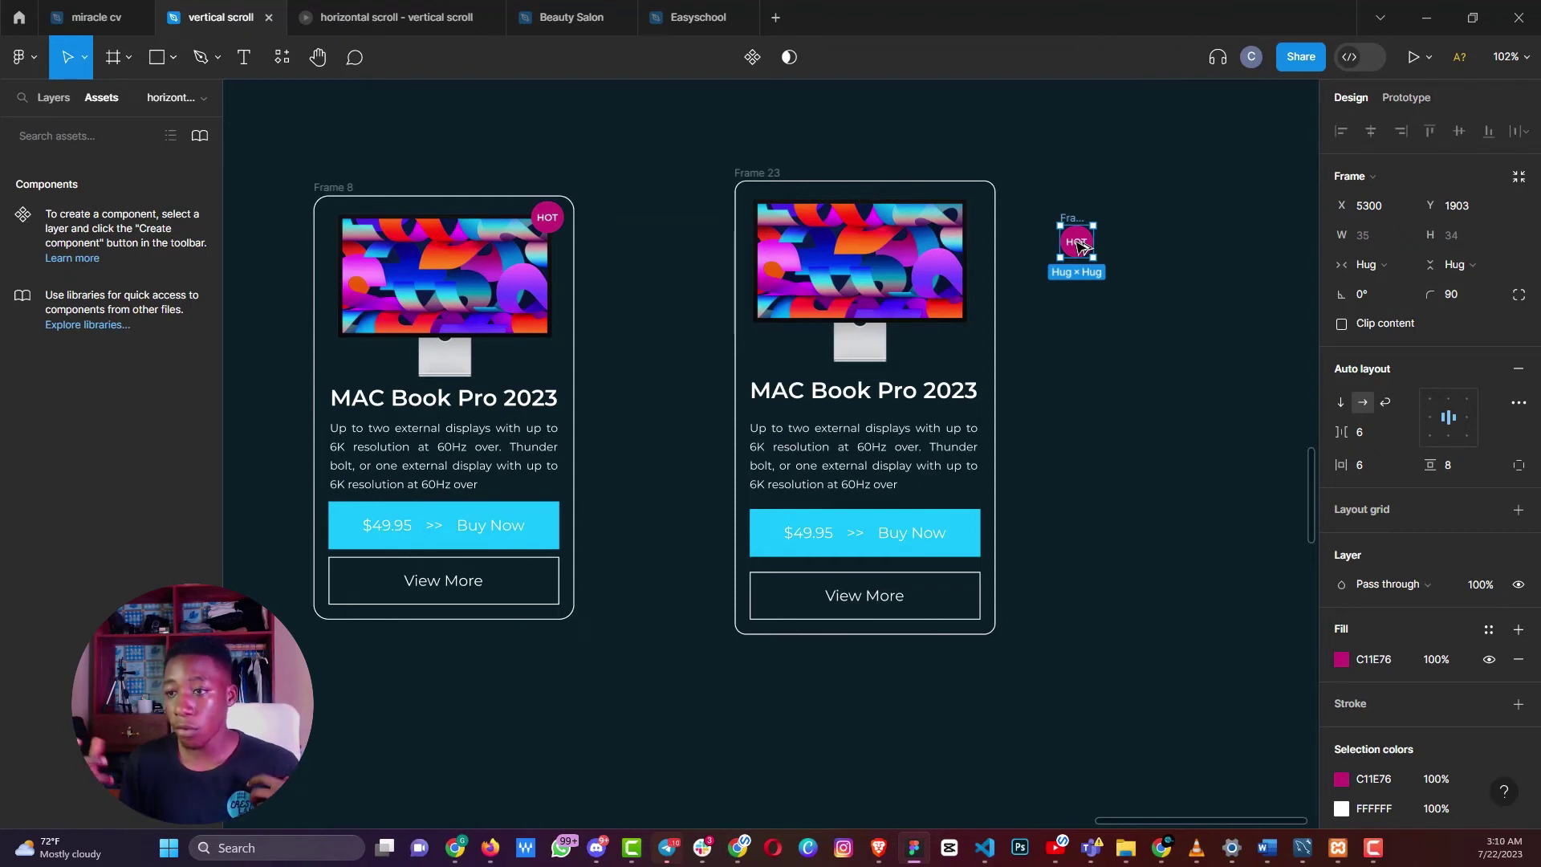
left_click_drag(1078, 244, 959, 228)
mouse_move(765, 215)
left_mouse_down()
mouse_move(812, 389)
mouse_move(766, 389)
mouse_move(973, 207)
mouse_move(793, 224)
left_mouse_up()
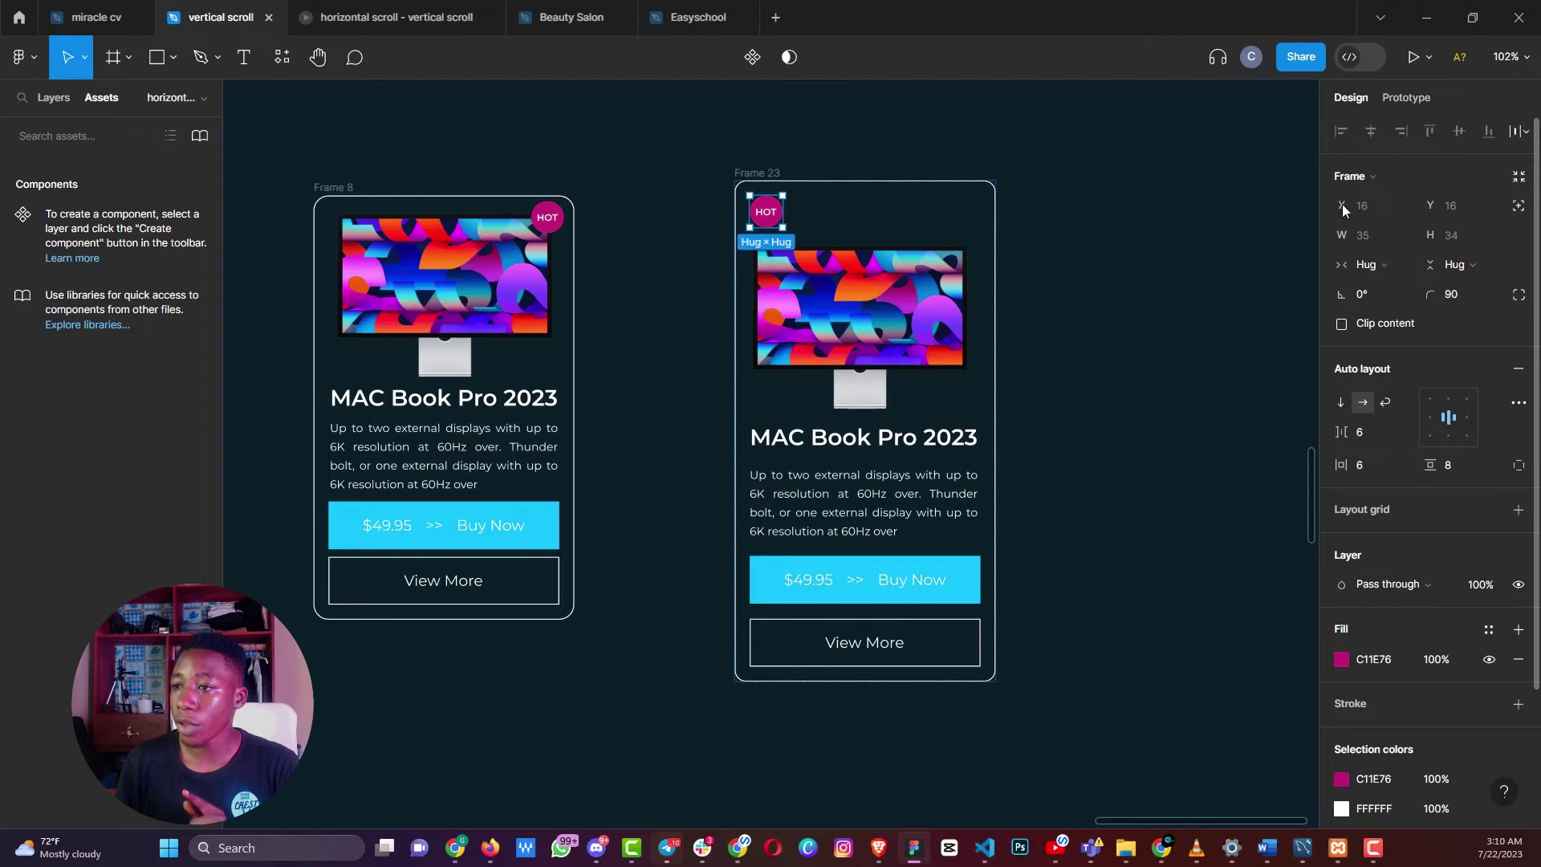
Make the HOT badge absolute-positioned at the card's top-right, then undo the last card move
left_click(1517, 207)
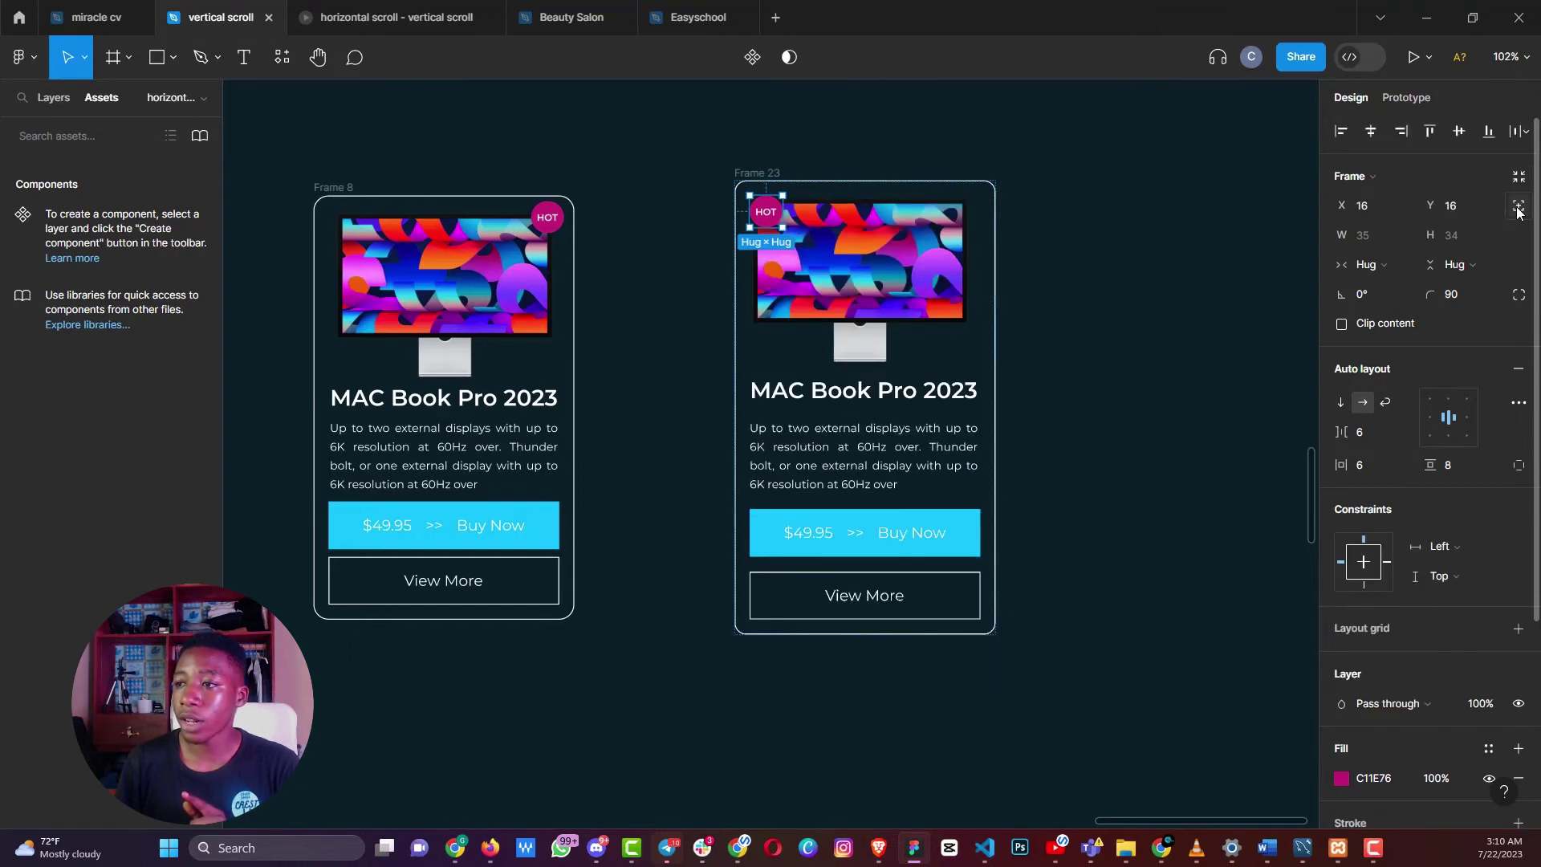
left_click_drag(768, 218, 969, 229)
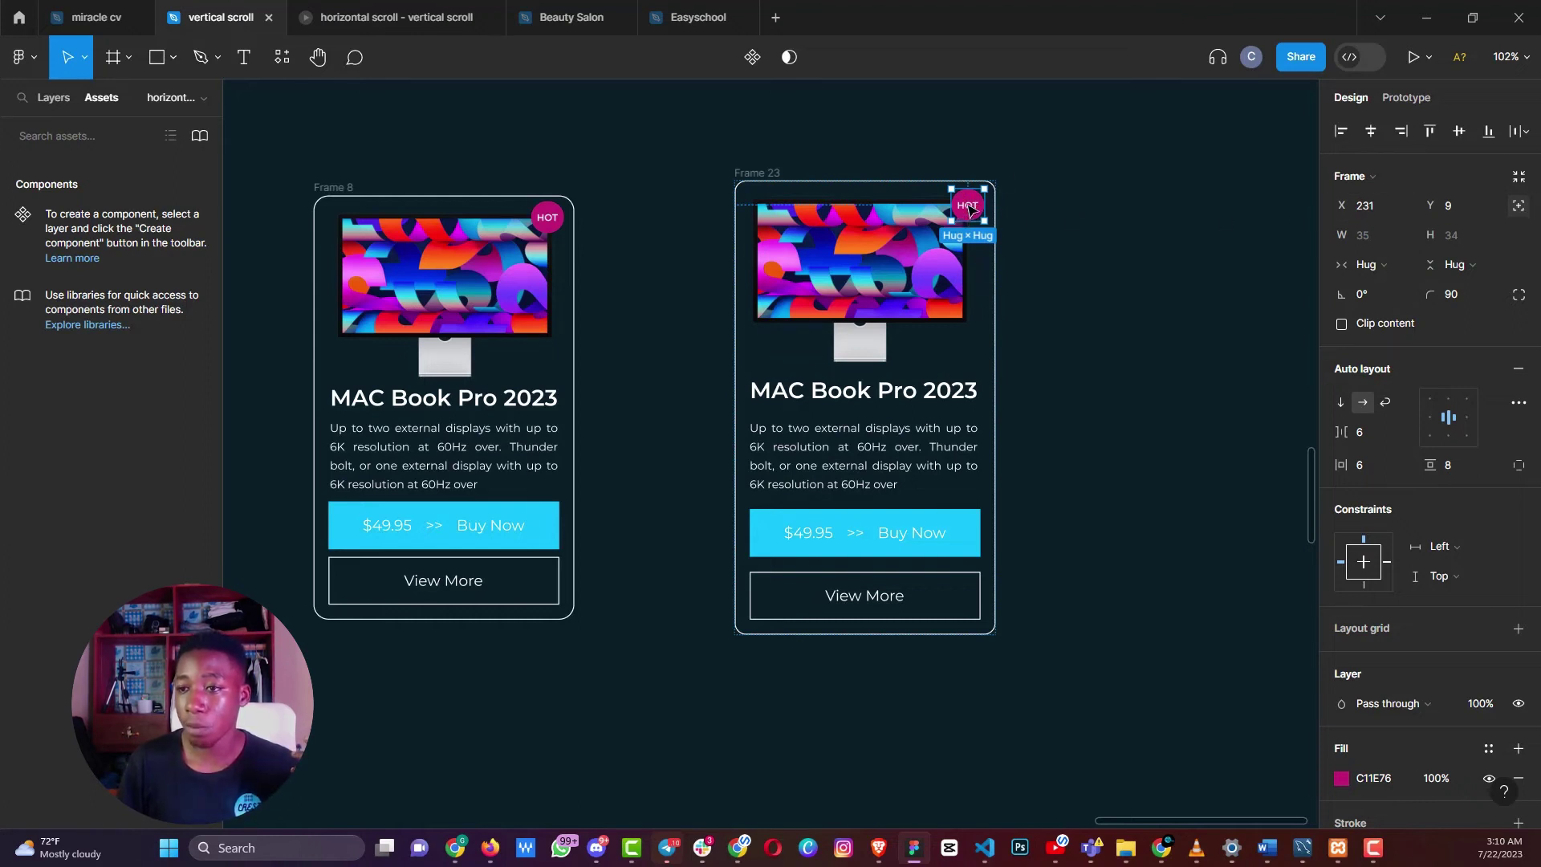
left_click(1108, 265)
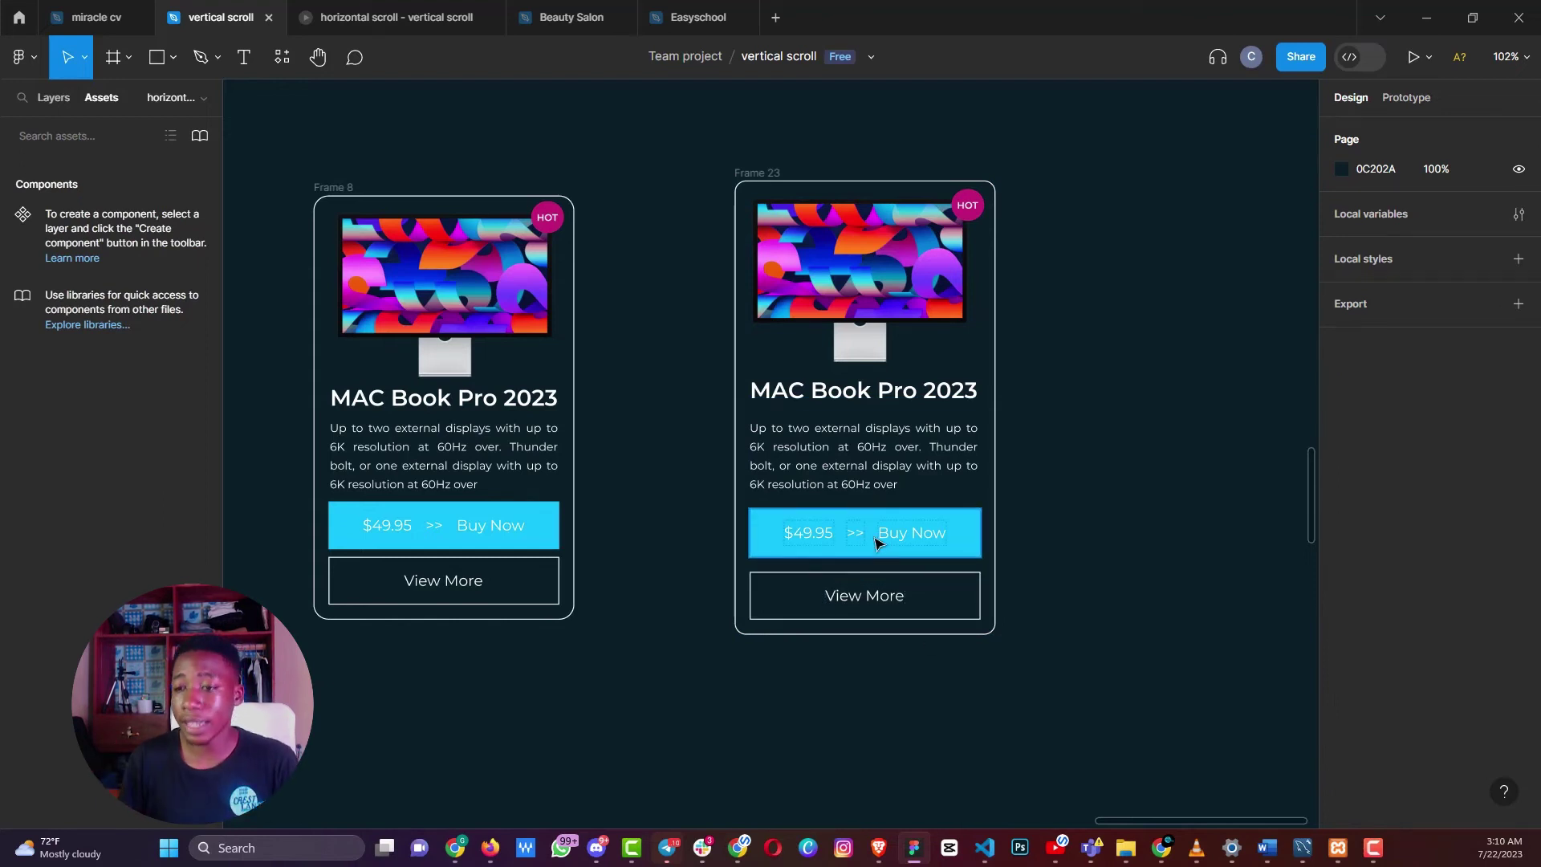
left_click(944, 344)
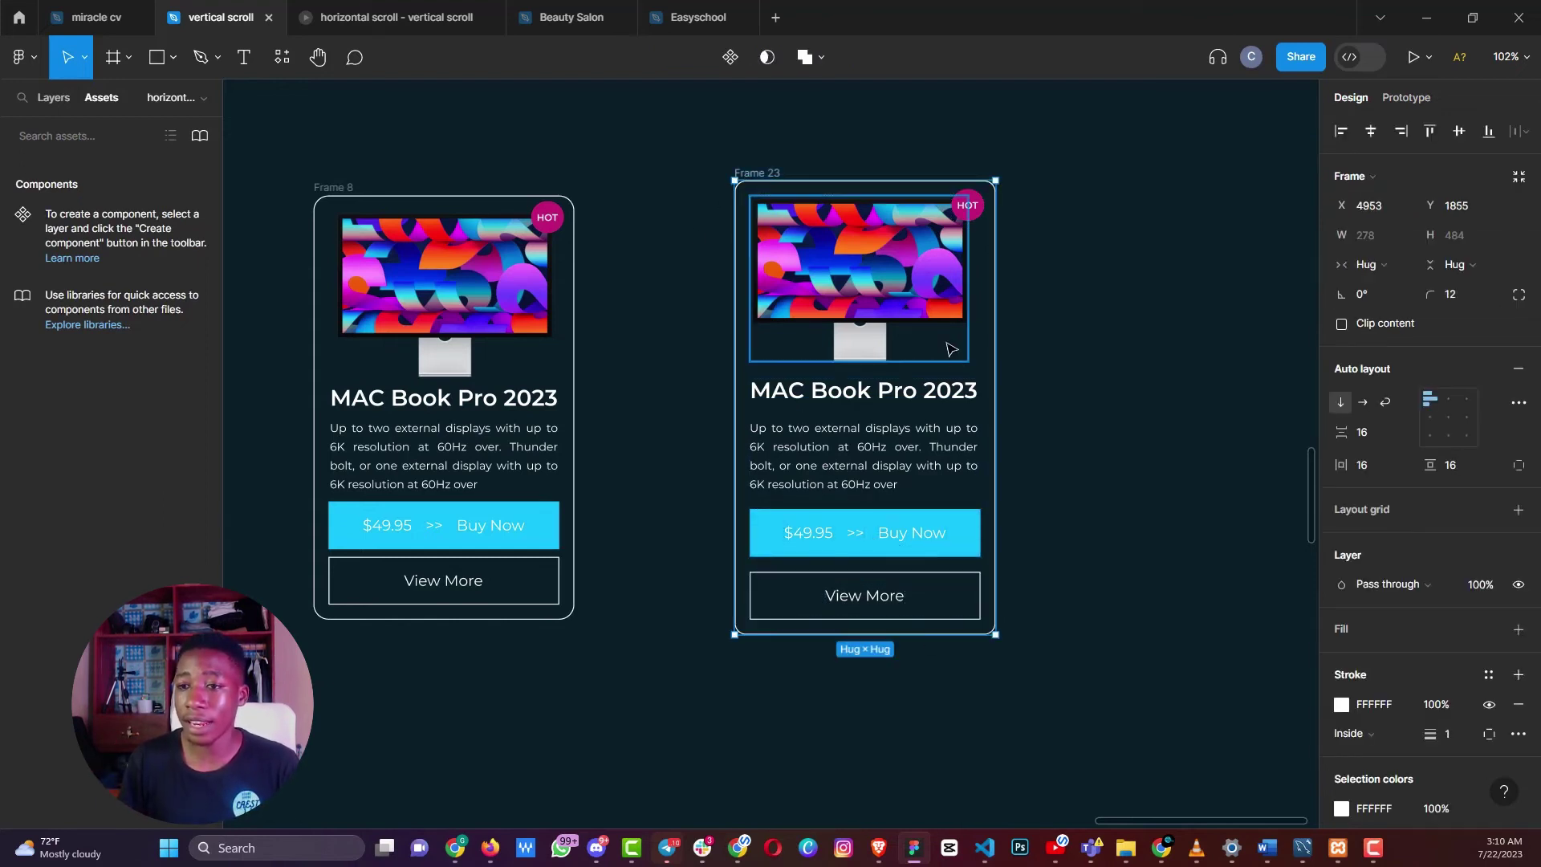
left_click(973, 394)
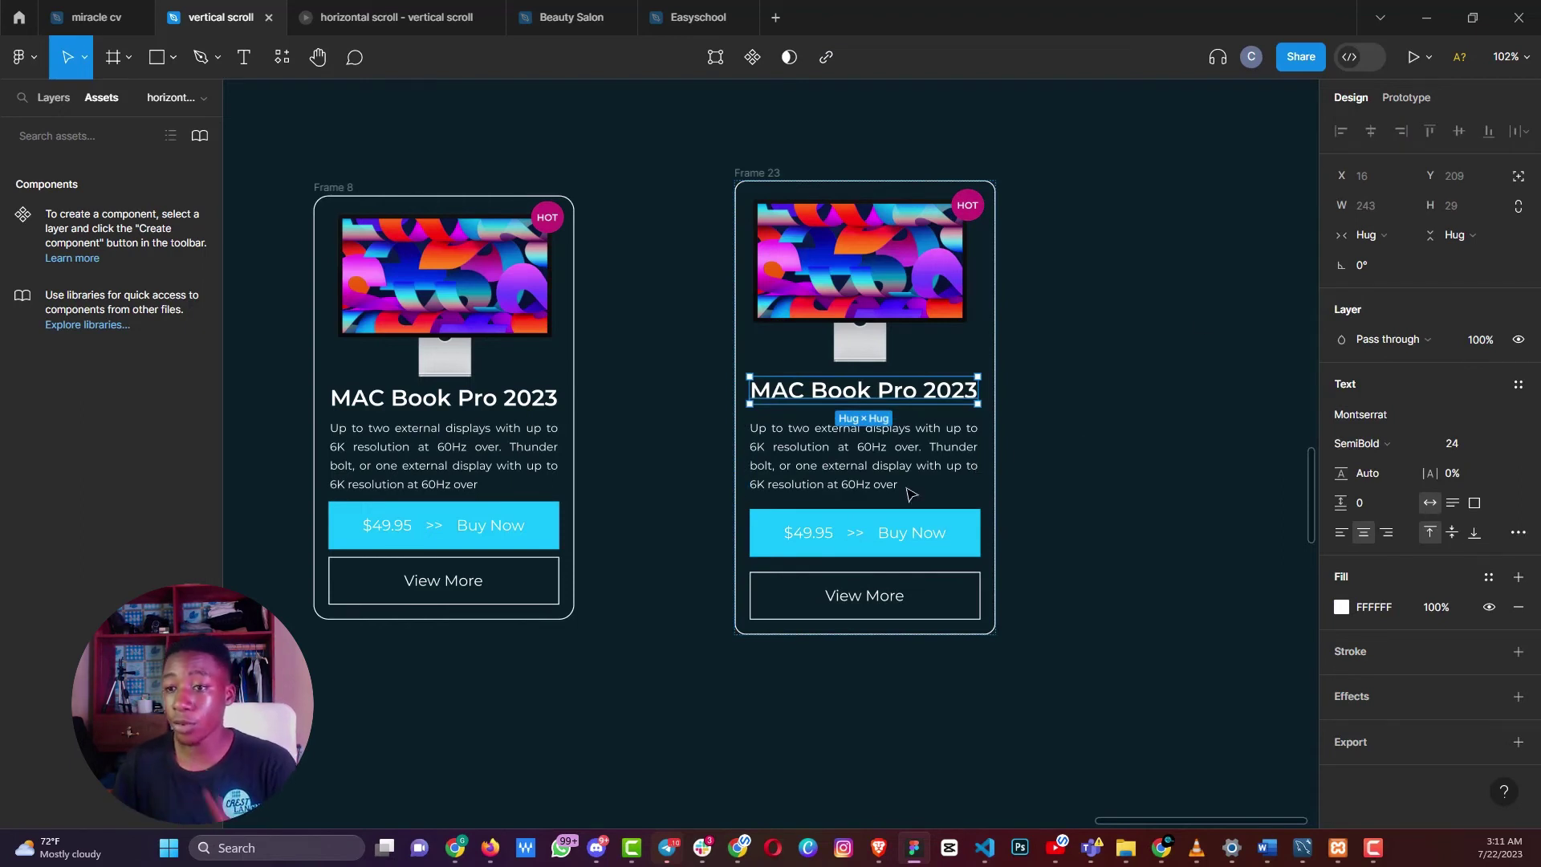
key("ctrl+z")
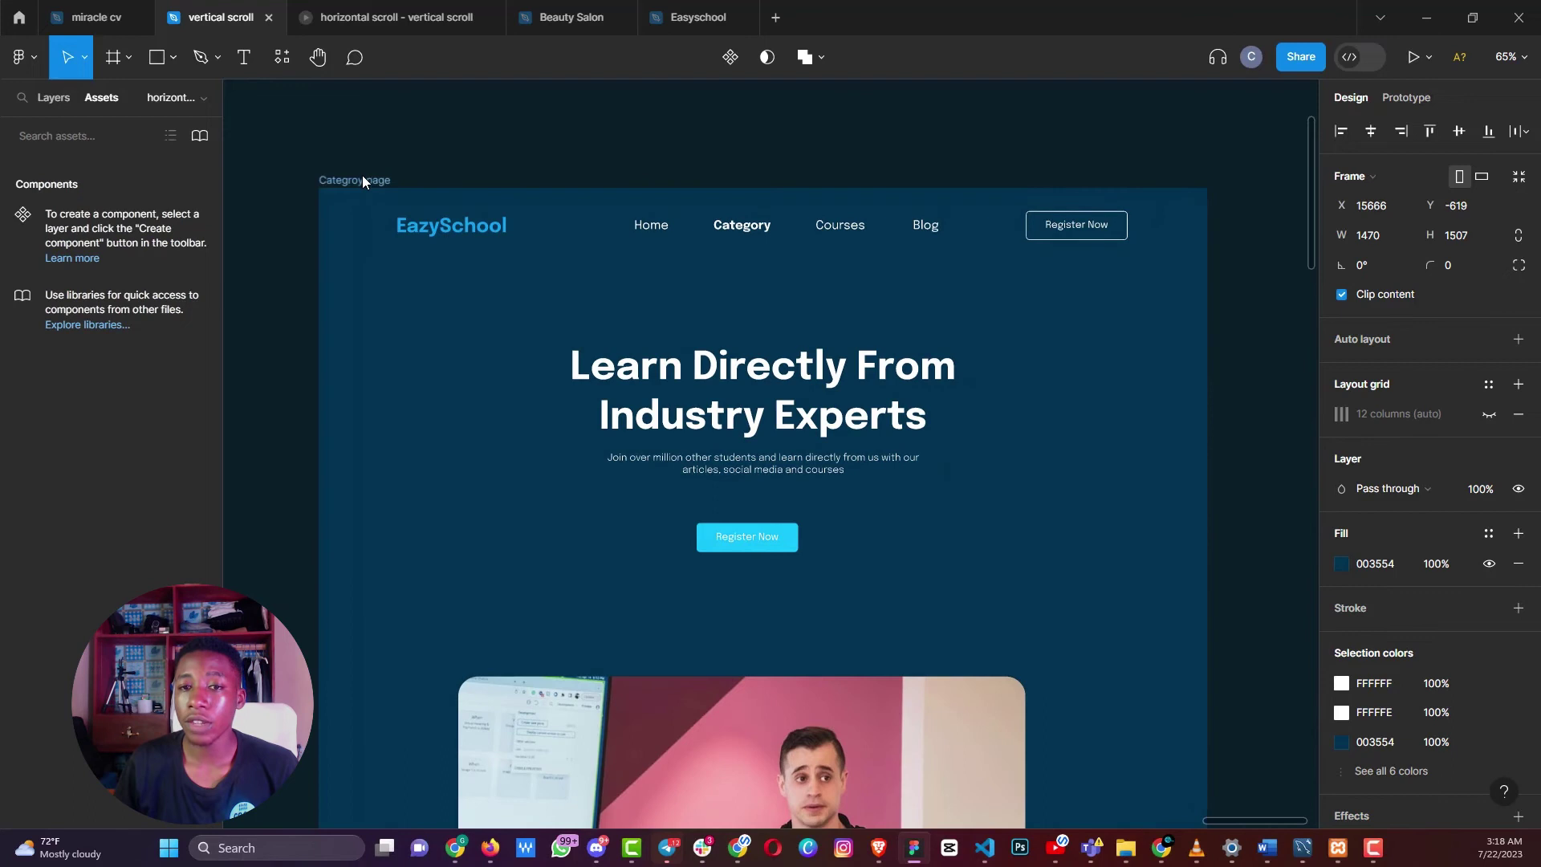
Select the EazySchool logo text on the category page frame
left_click(449, 225)
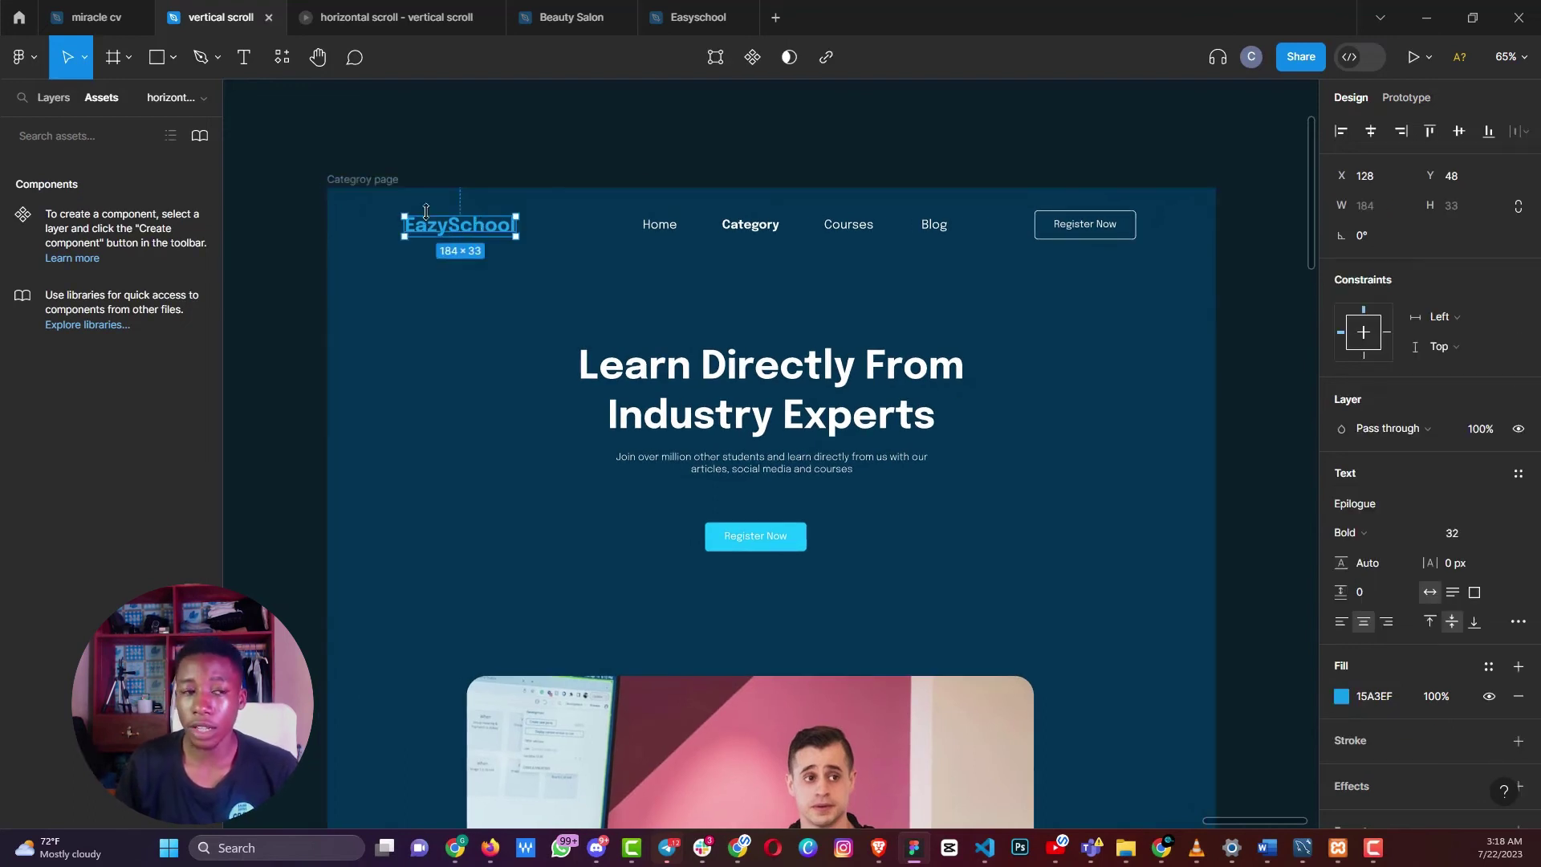
left_click(376, 186)
left_click(449, 224)
left_click(365, 183)
left_click(449, 225)
left_click(365, 186)
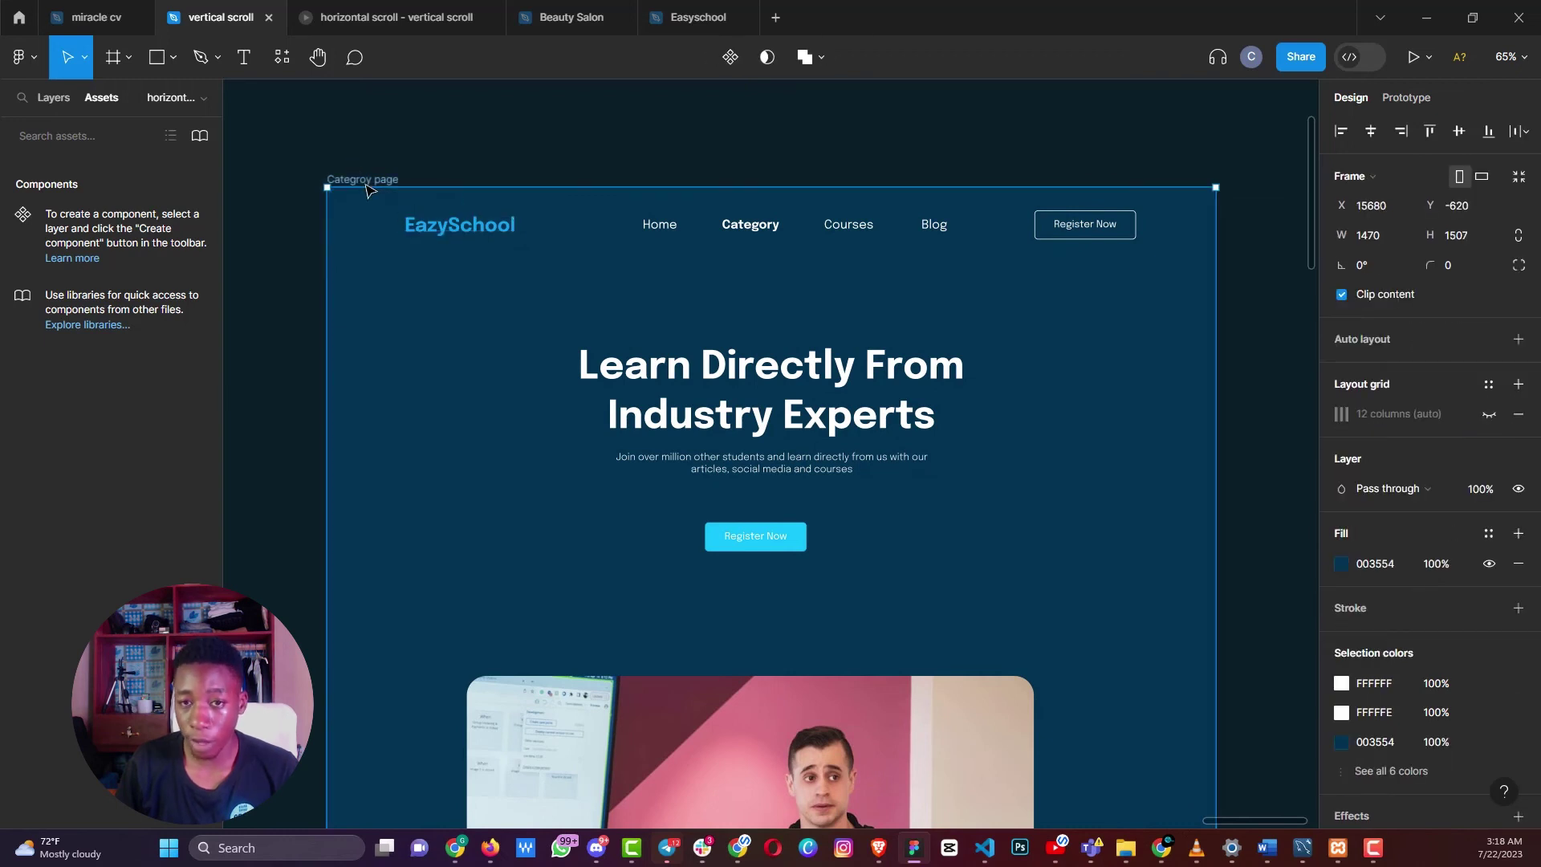
left_click(498, 232)
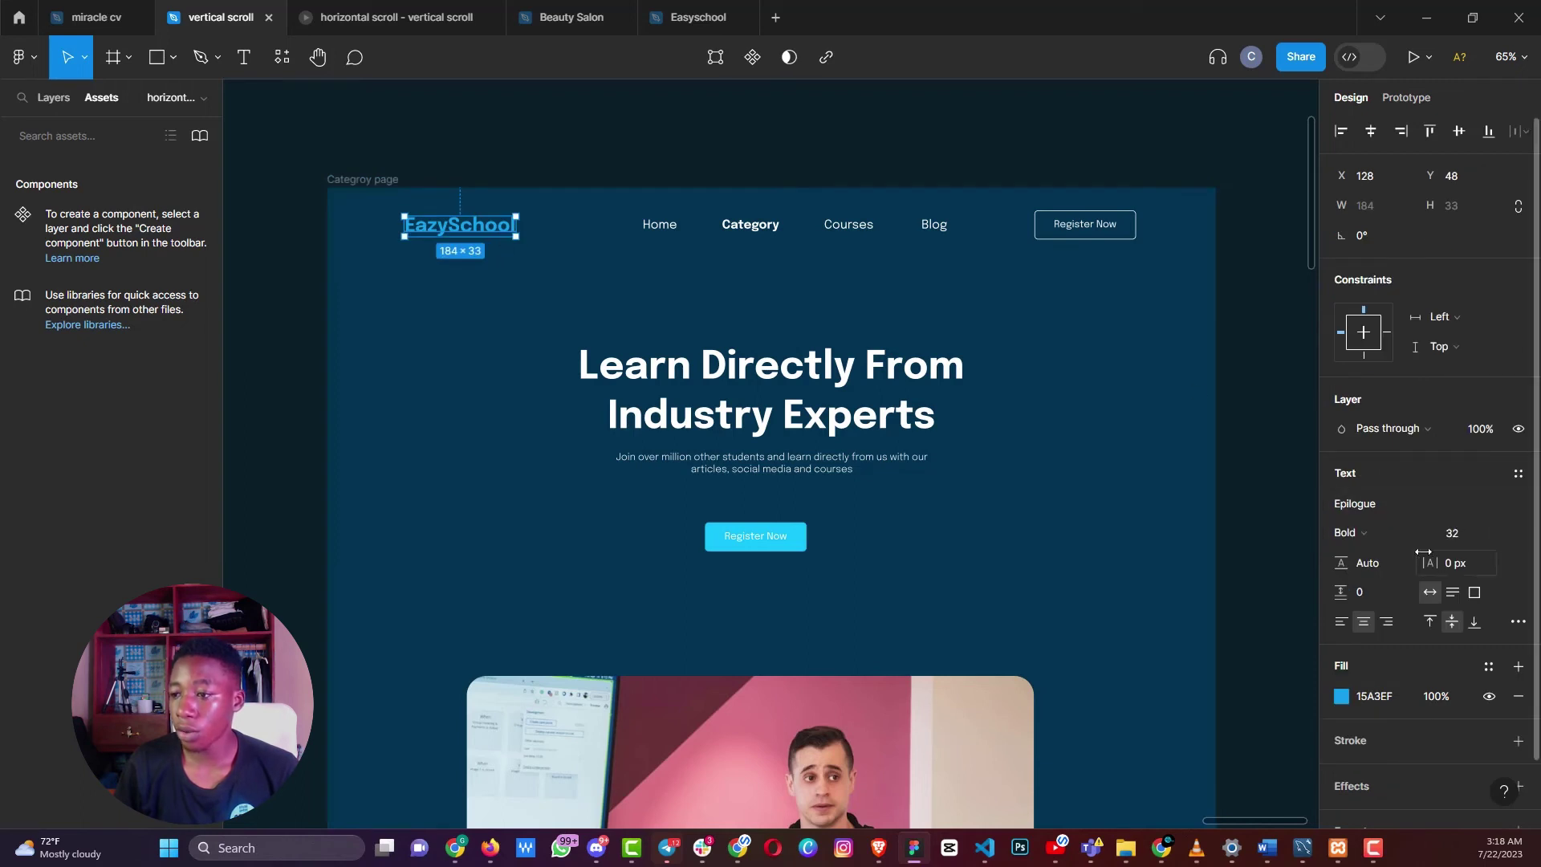
scroll(1423, 526, "down", 1)
scroll(1423, 526, "up", 1)
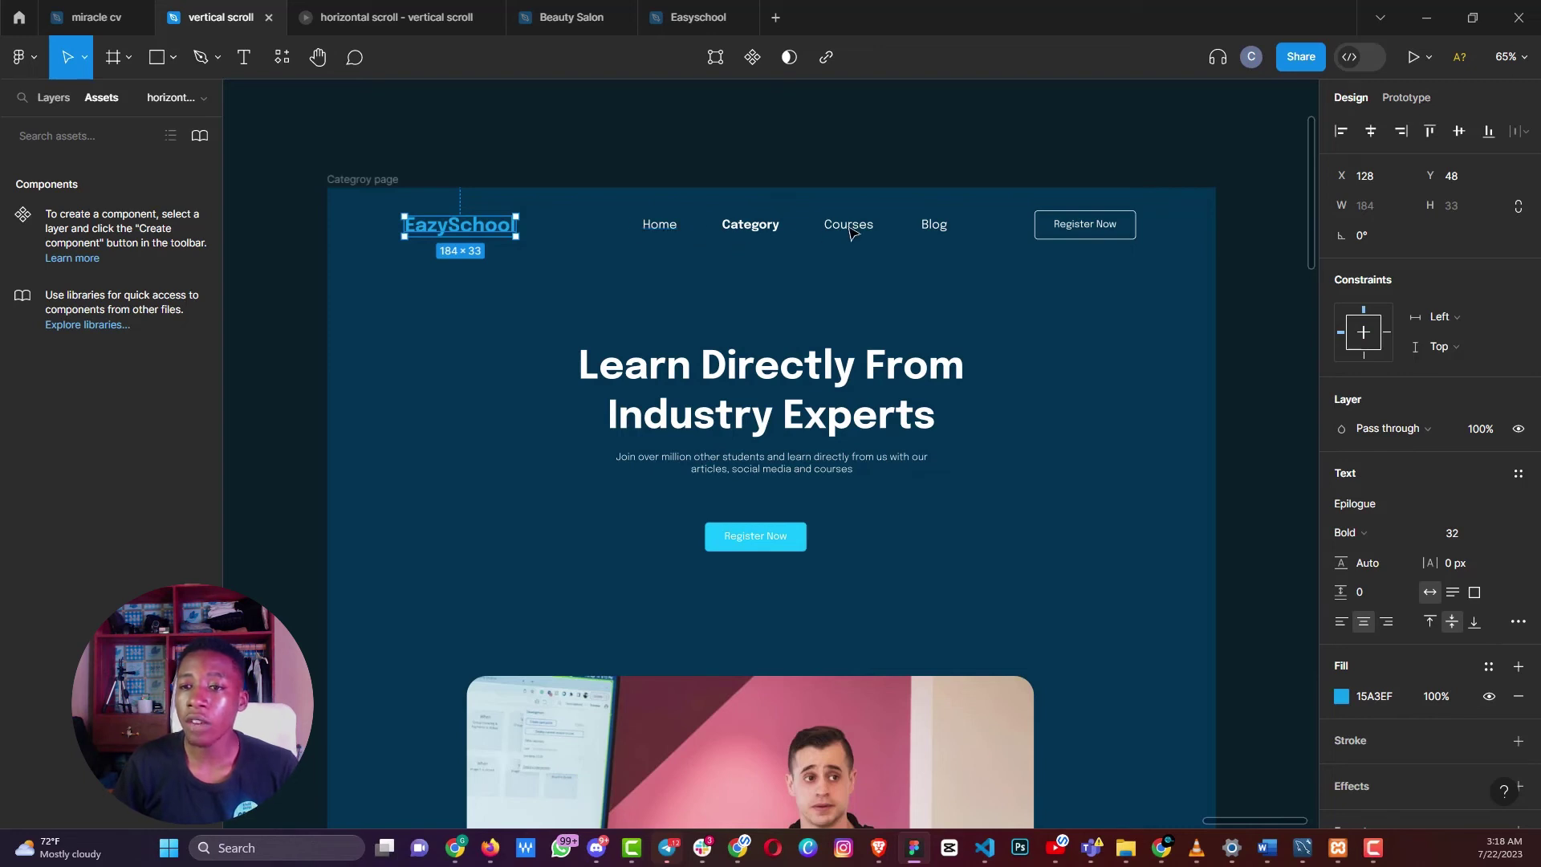
Wrap the Home, Category, Courses and Blog links in an auto-layout row with 40 gap
left_click(754, 226)
left_click(660, 225)
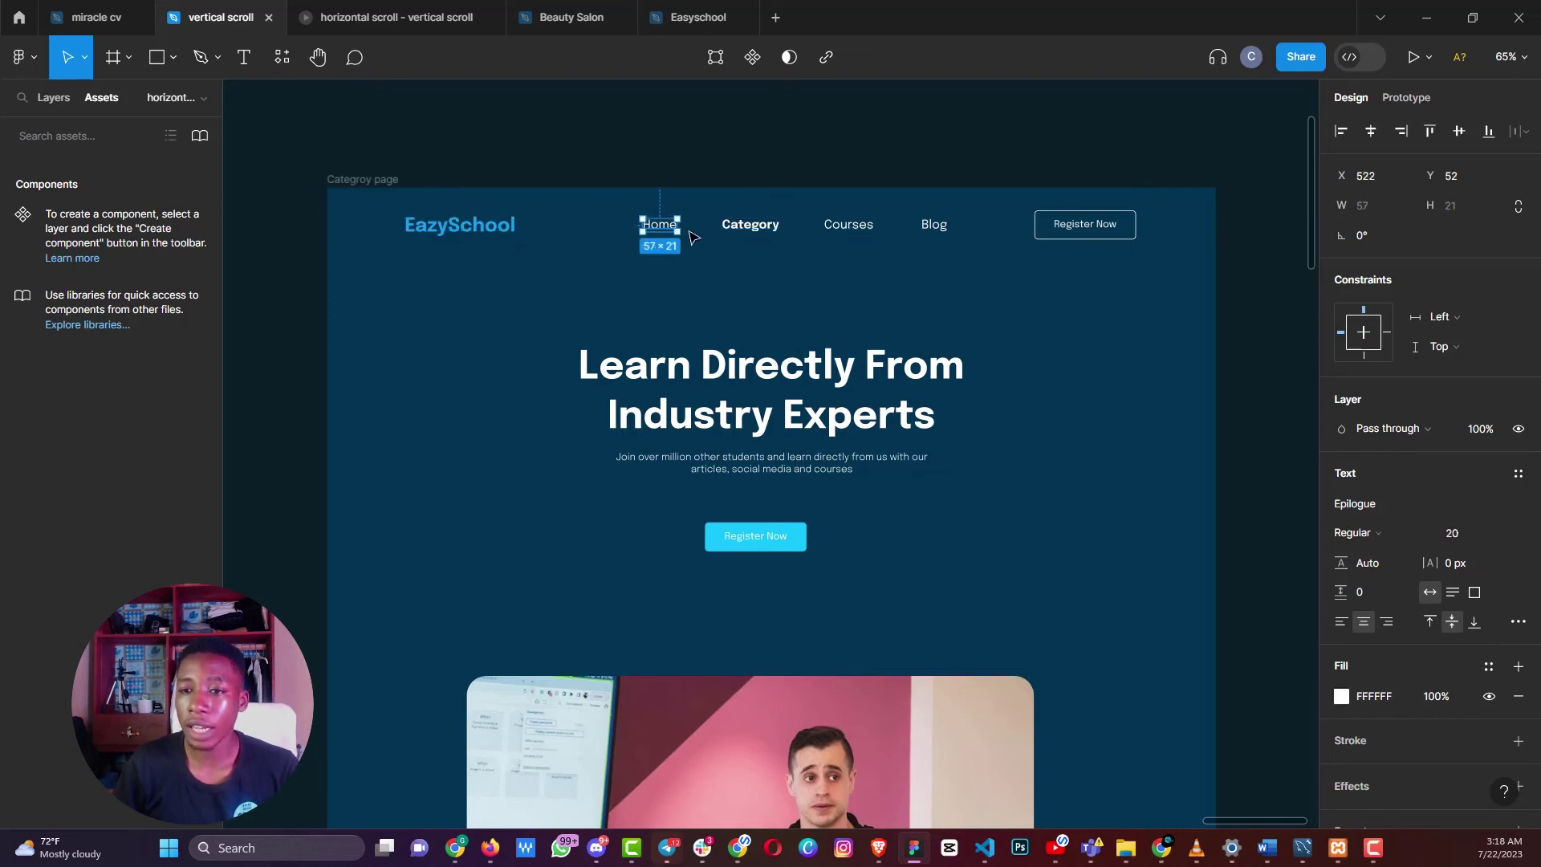
left_click(848, 226)
left_click(933, 225)
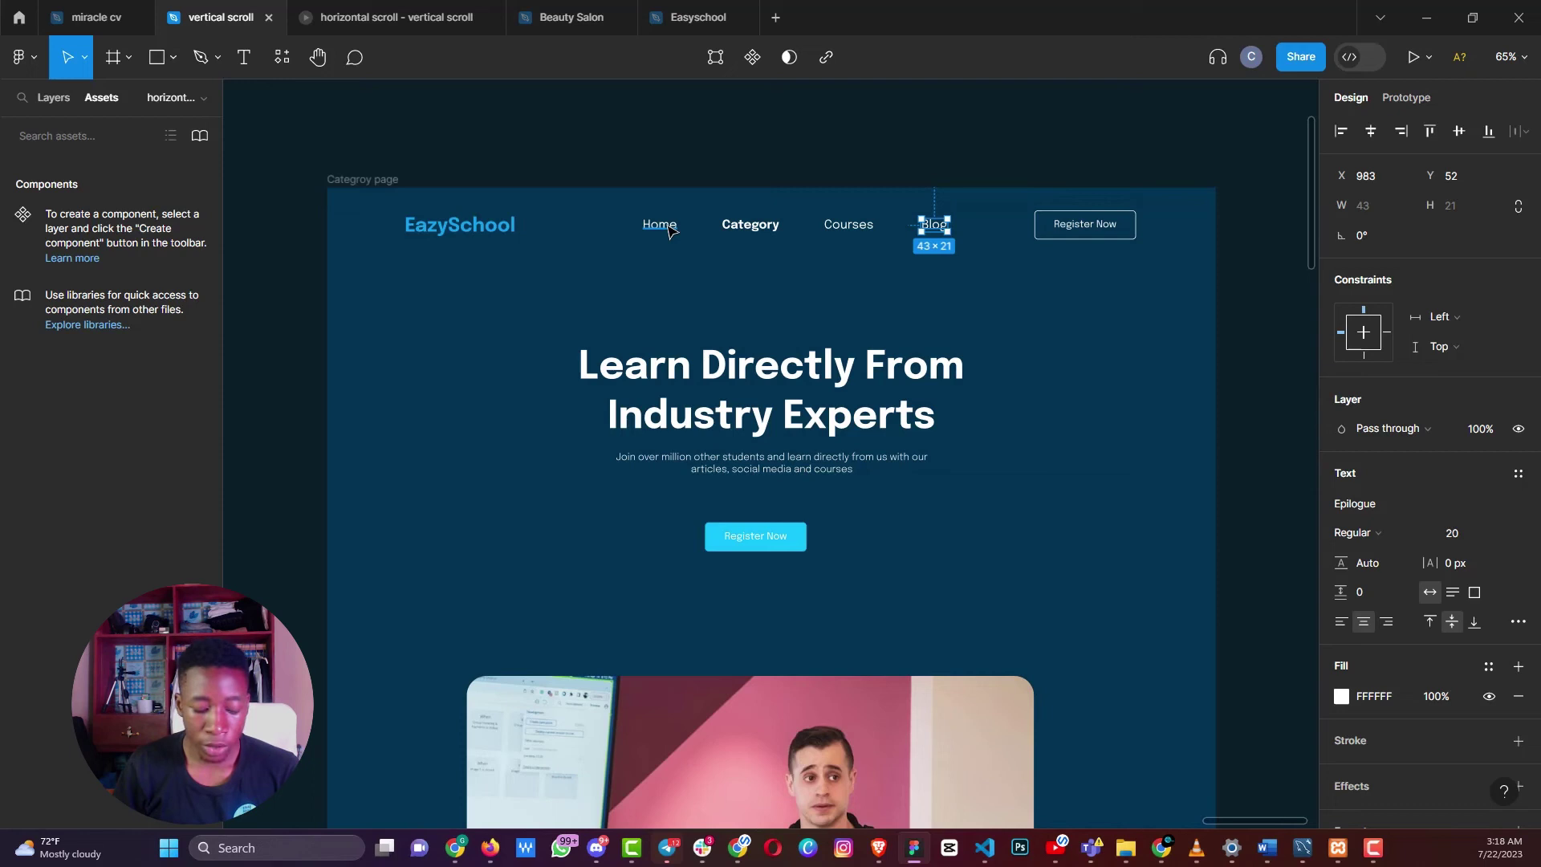
left_click(669, 231, "shift")
left_click(762, 233, "shift")
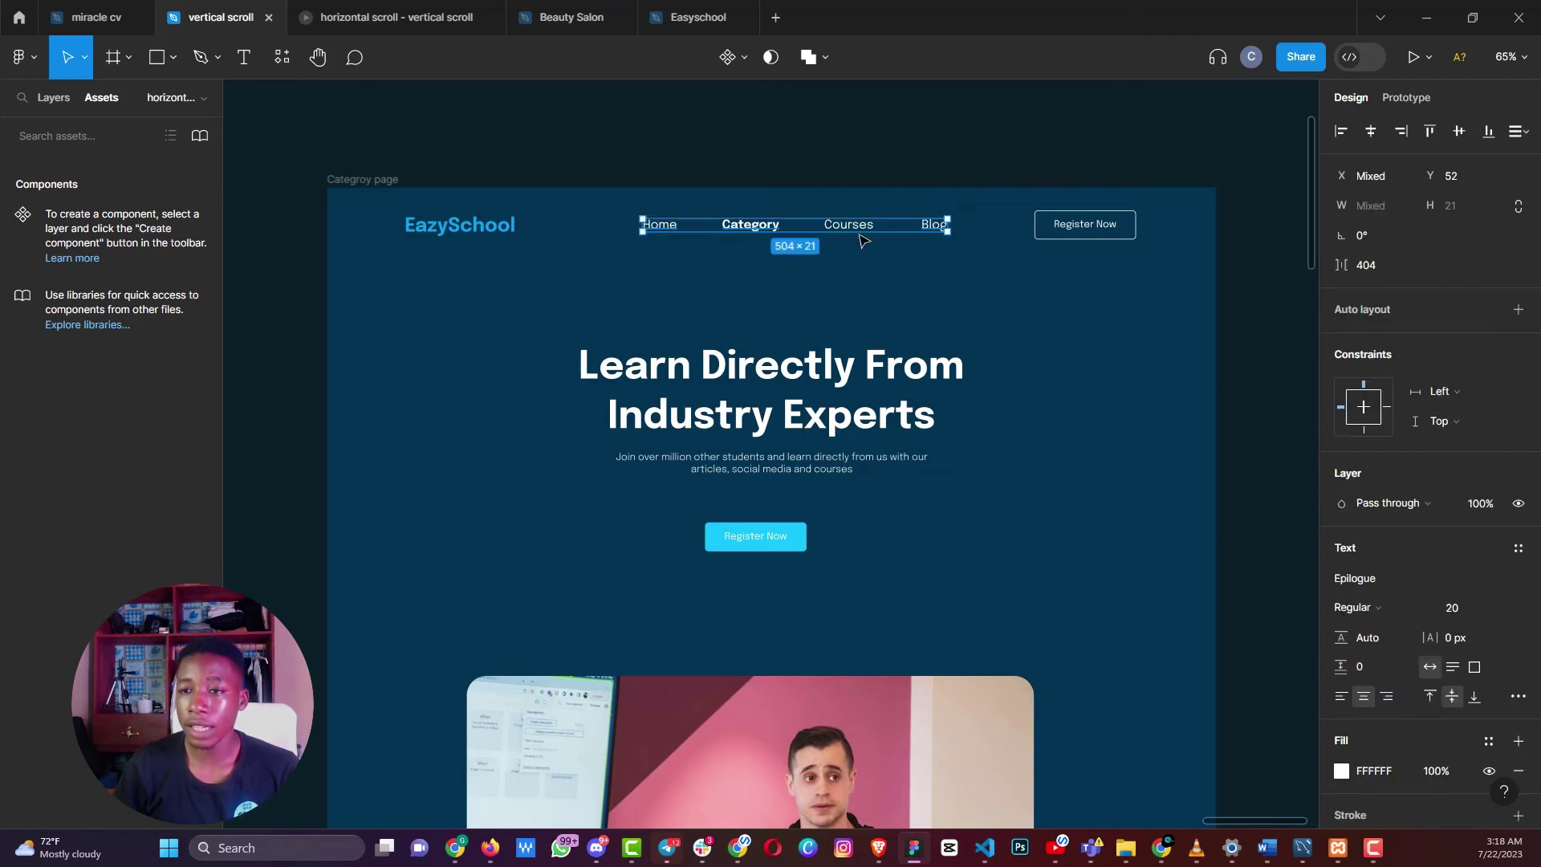
left_click(857, 235, "shift")
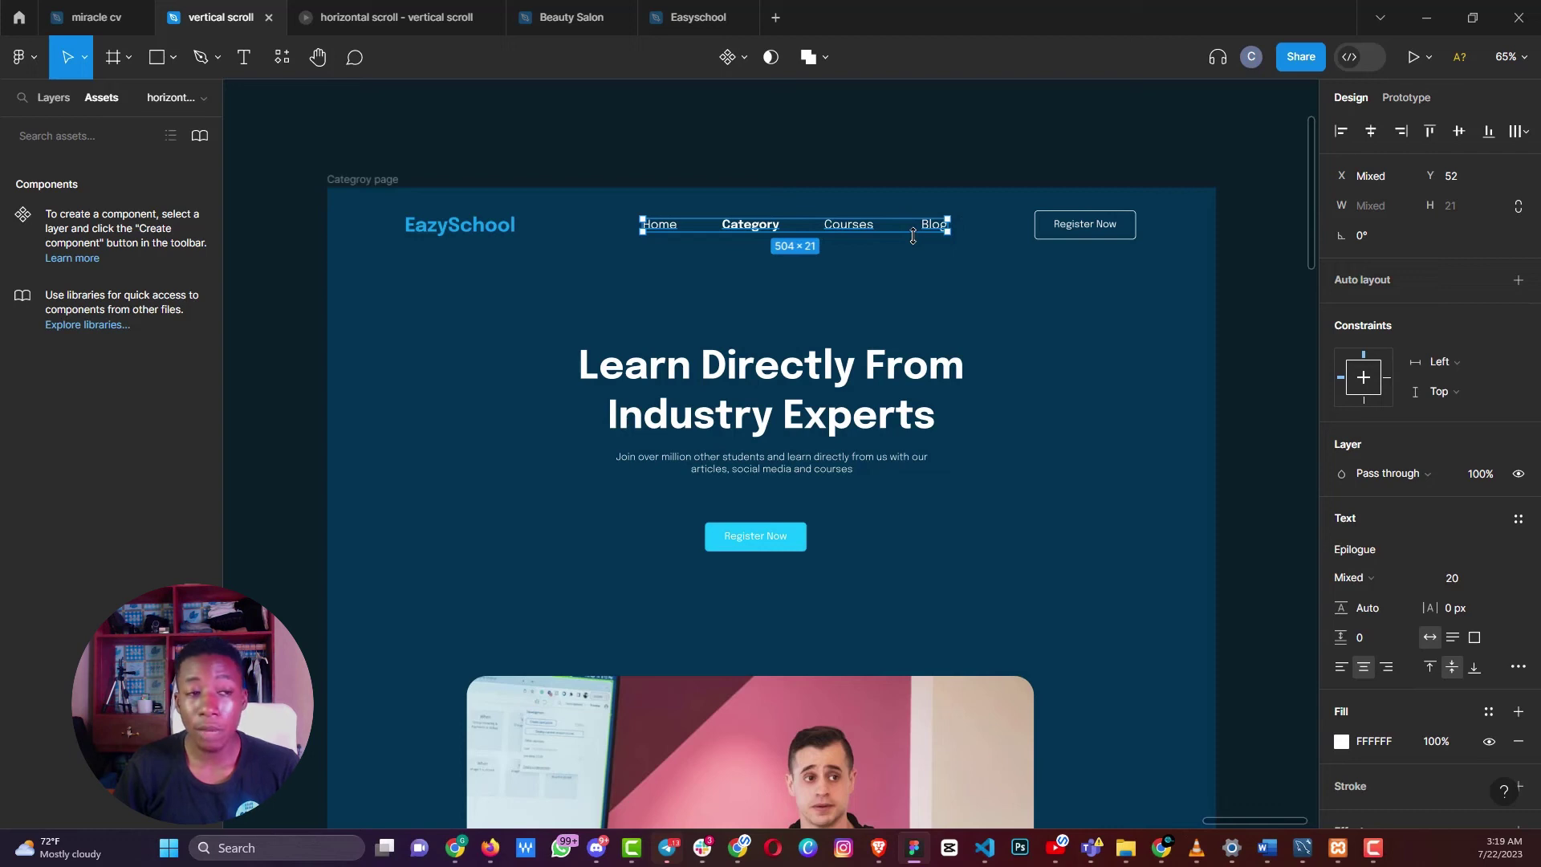
key("shift+a")
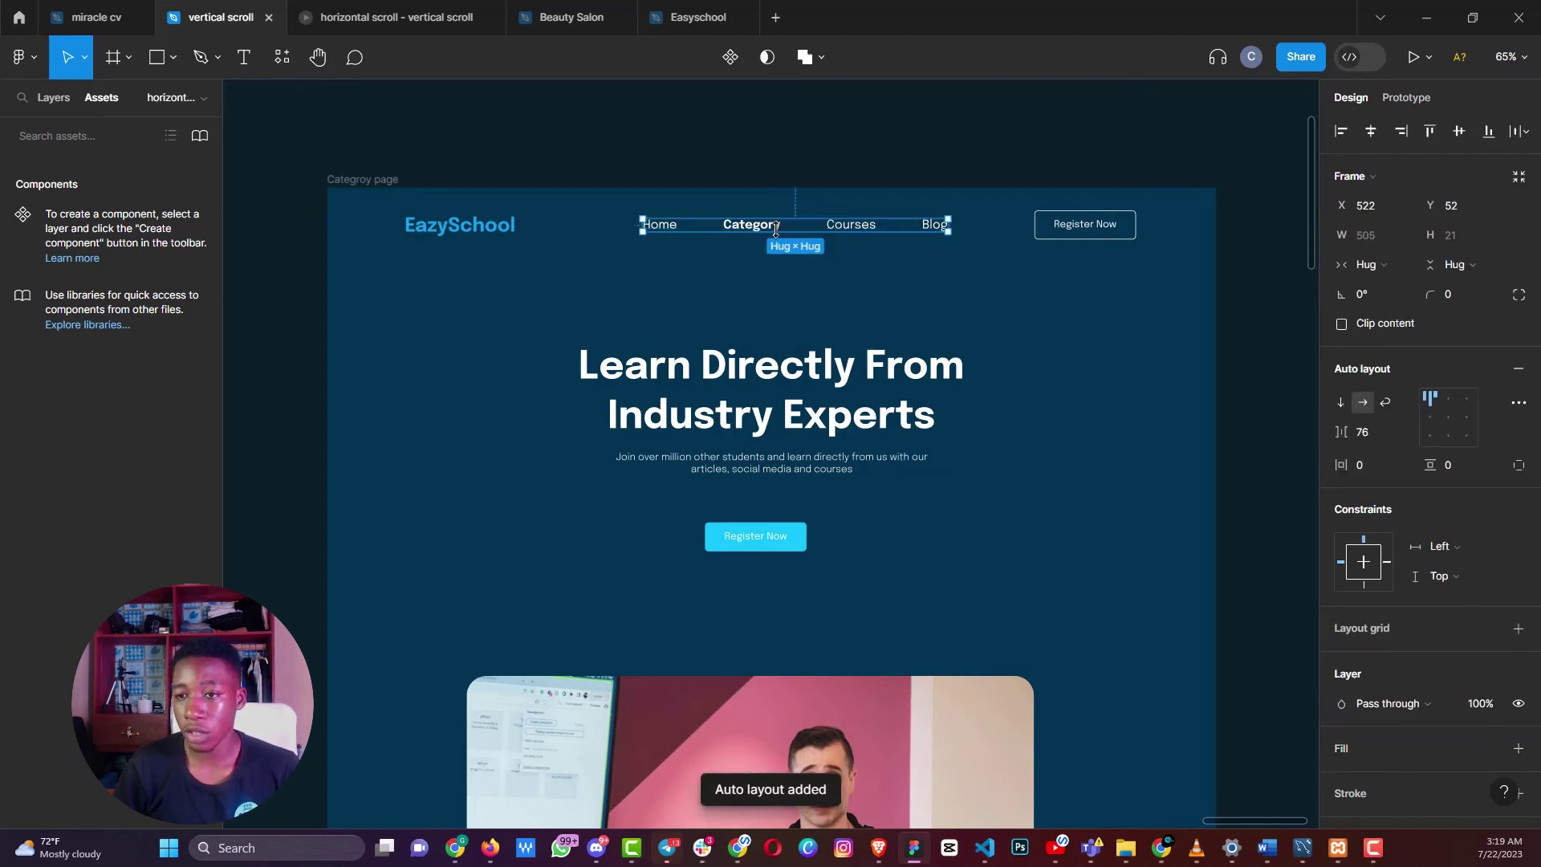
left_click(1366, 438)
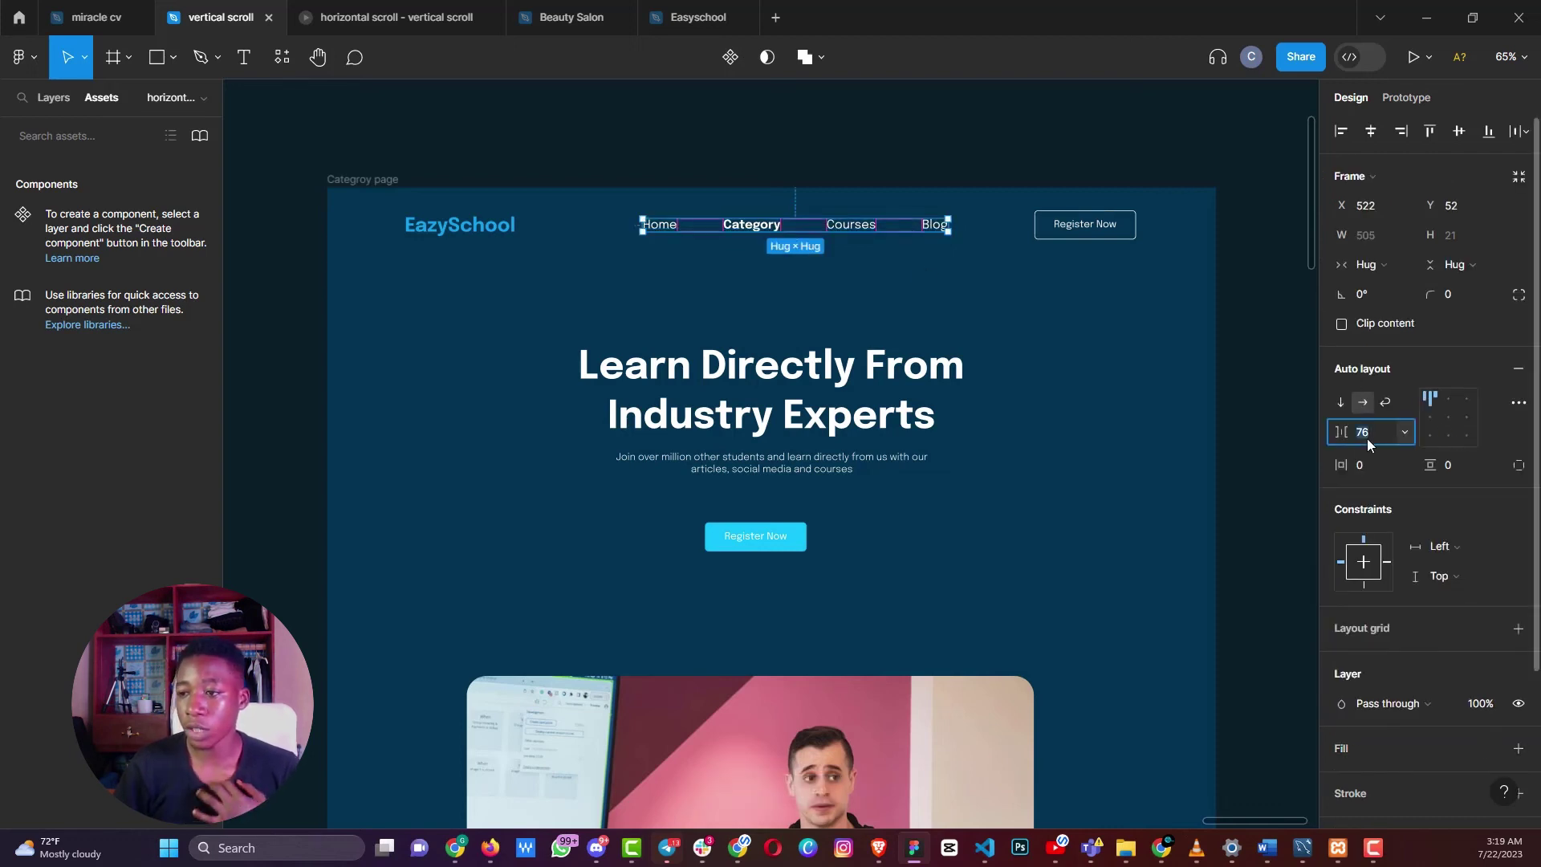
type("40")
key("Return")
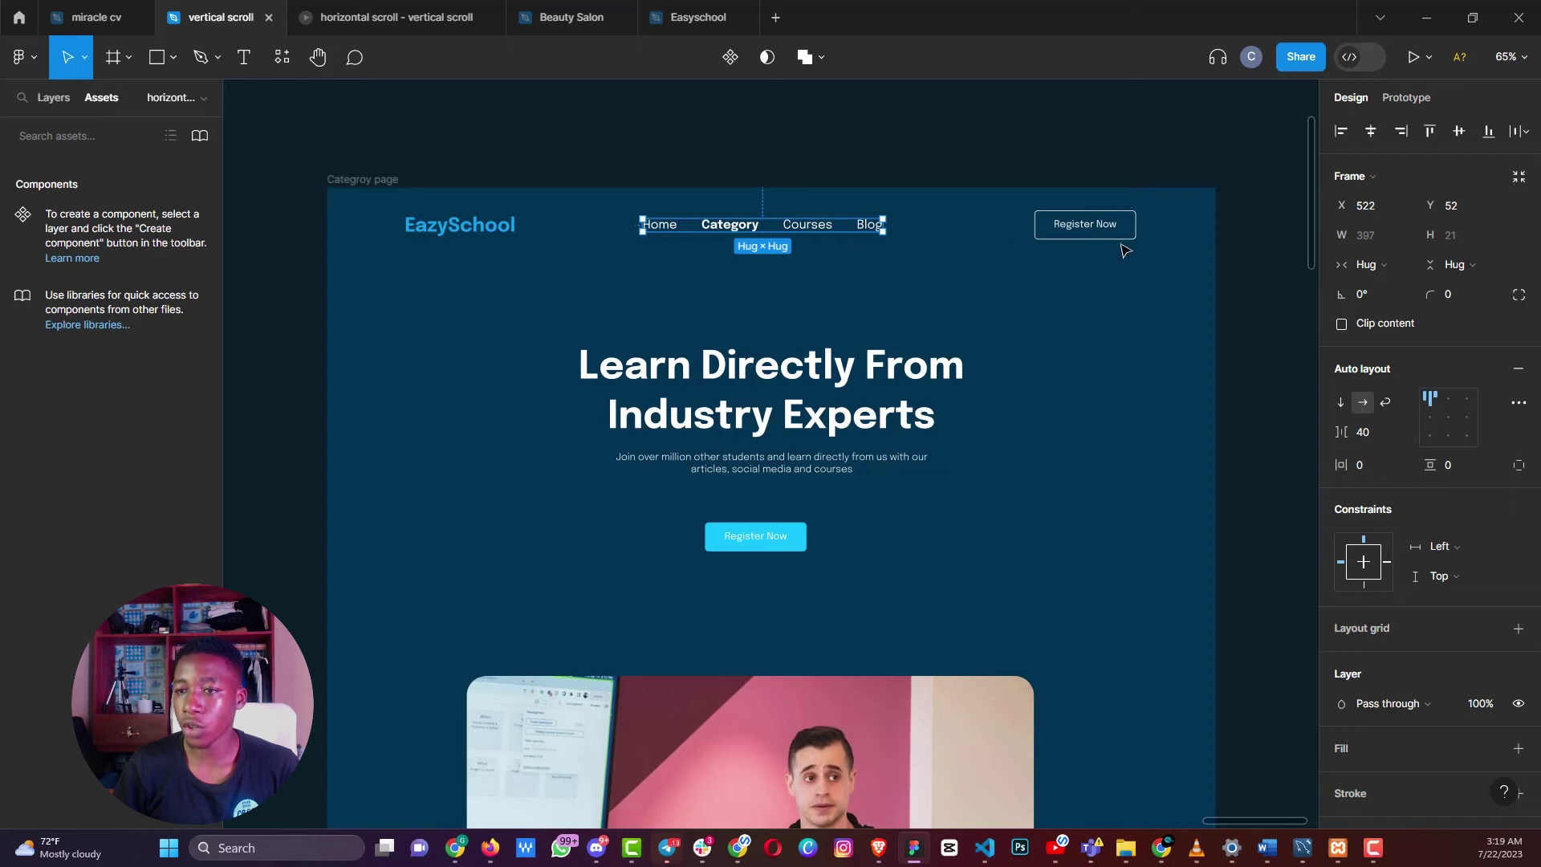
Centre the nav row horizontally and constrain it to Center and Top
left_click(1370, 132)
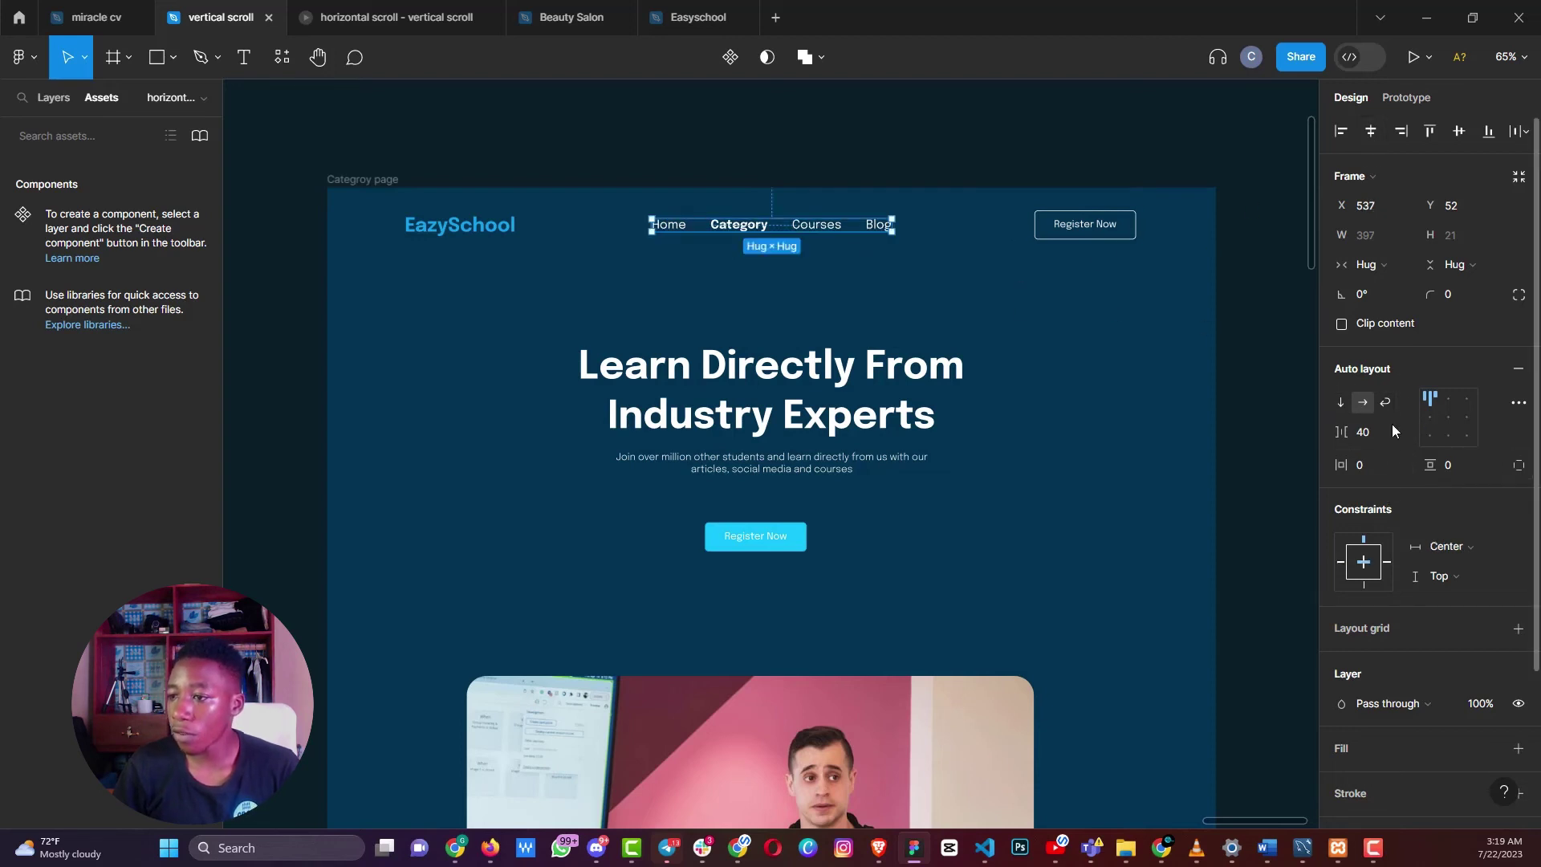
scroll(1430, 494, "down", 3)
scroll(1129, 355, "up", 1)
scroll(1396, 313, "up", 3)
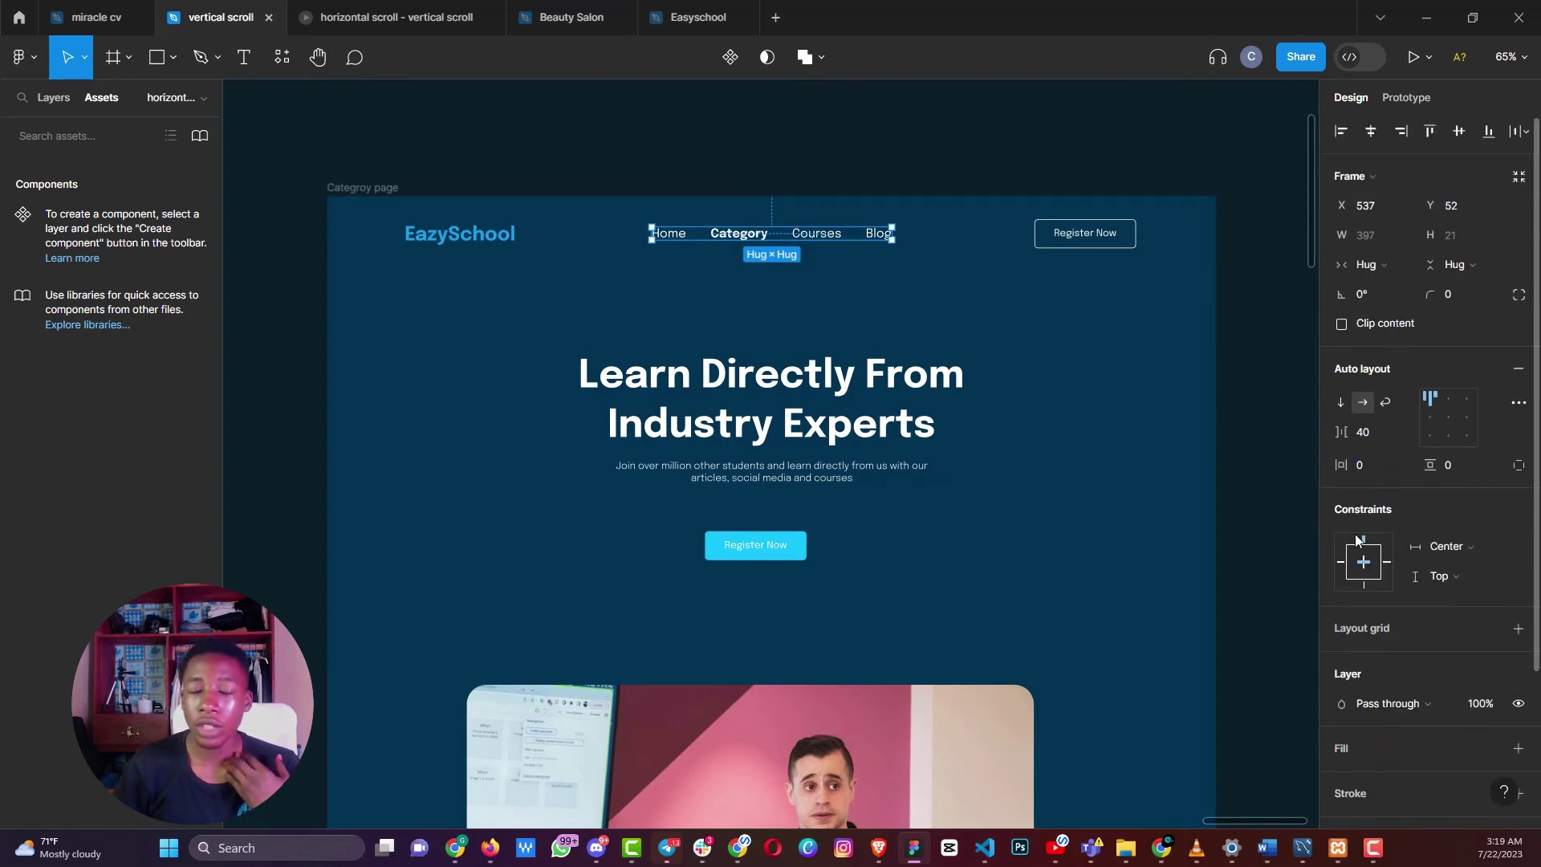
left_click(1457, 551)
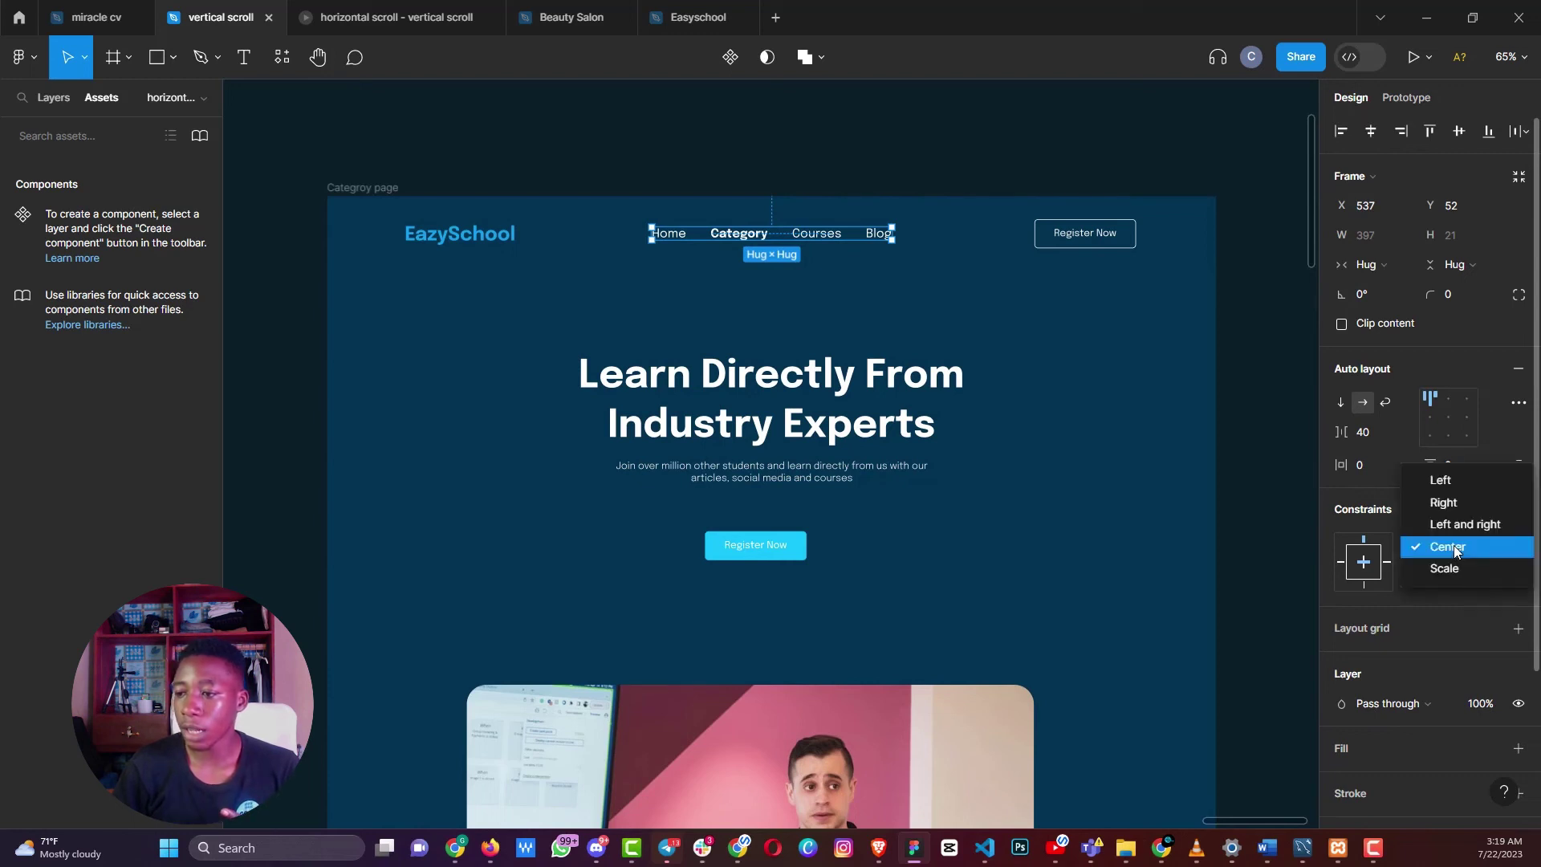
left_click(1452, 555)
left_click(1448, 577)
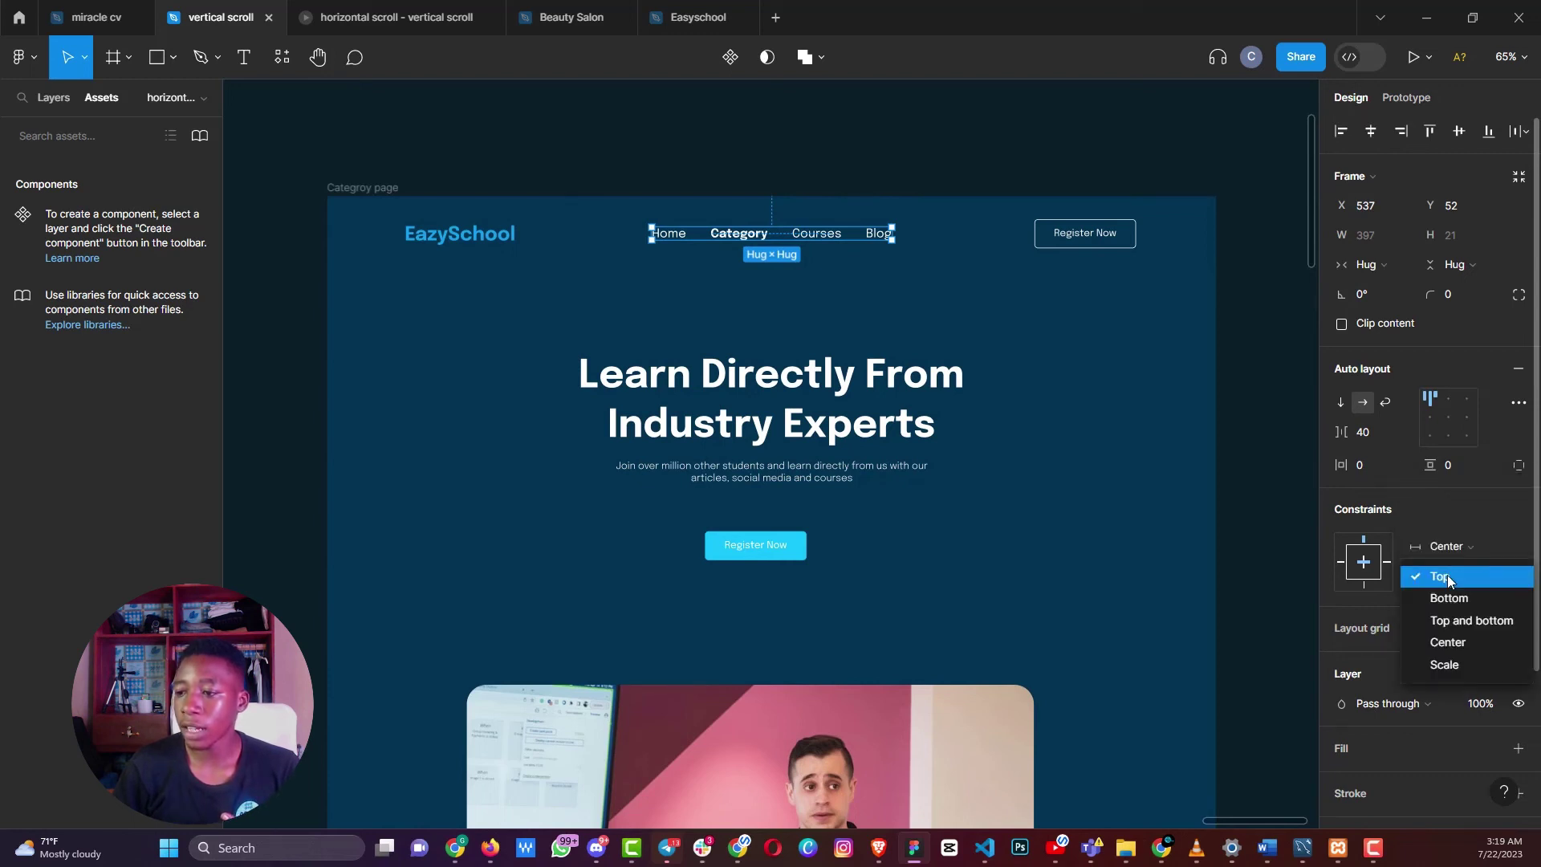
left_click(1448, 578)
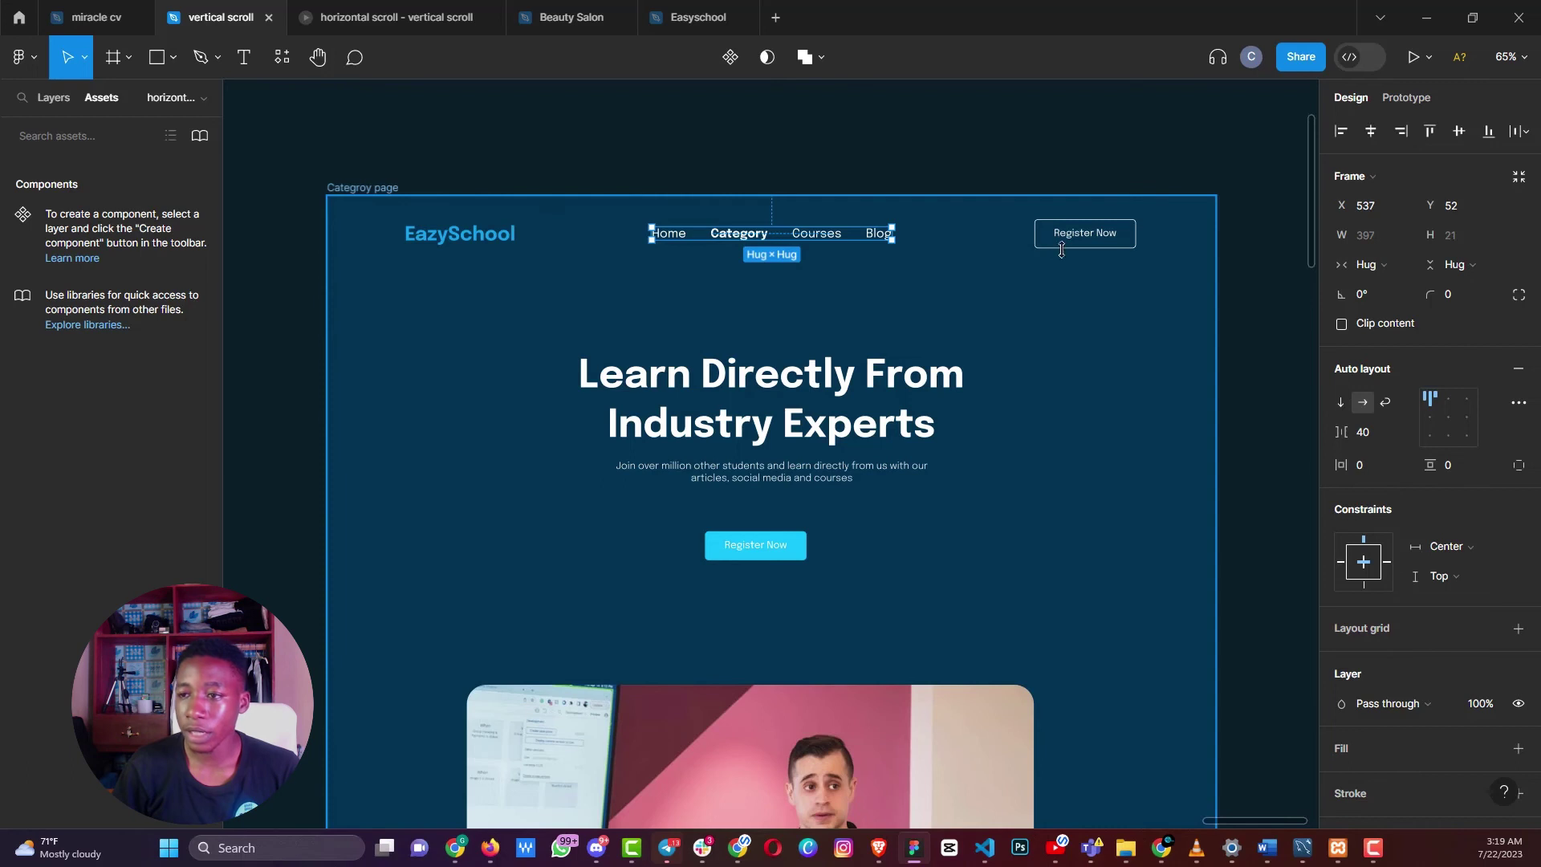
left_click(1110, 260)
left_click(1073, 232)
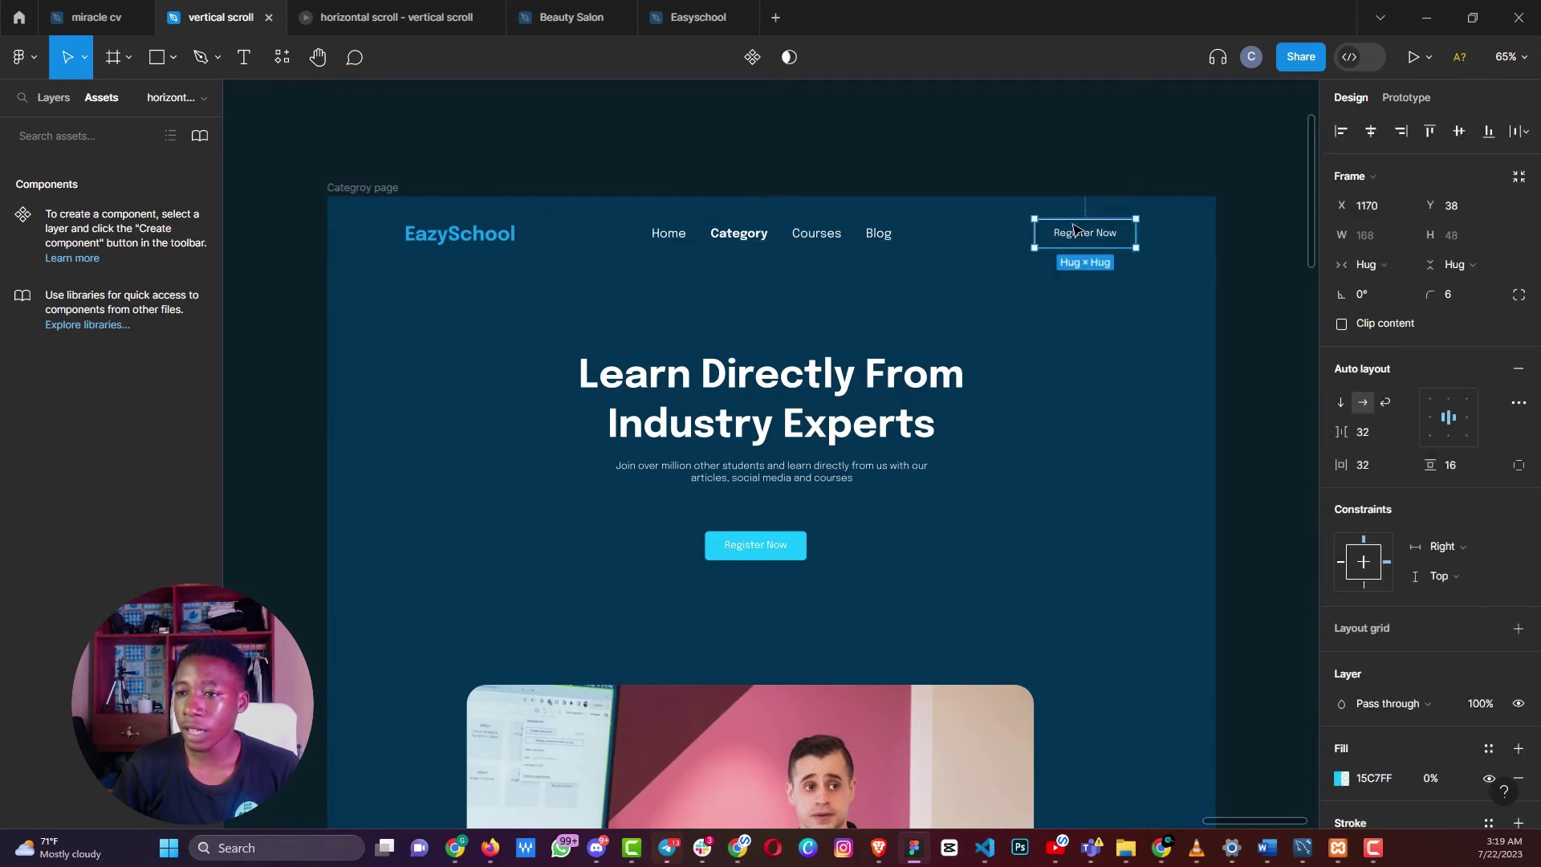
left_click(1456, 546)
left_click(1451, 546)
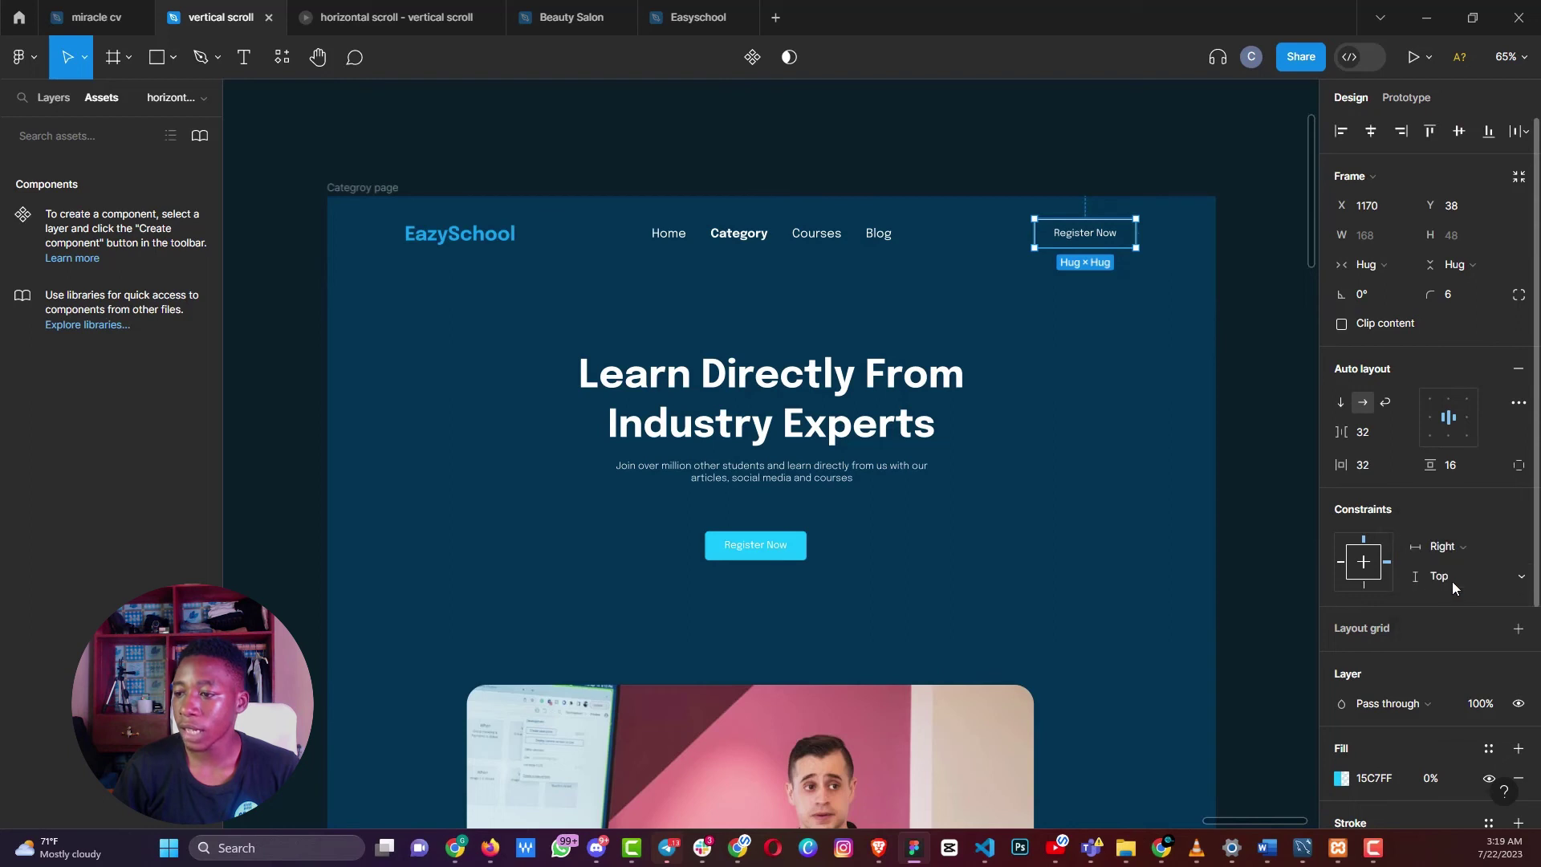
left_click(1450, 578)
key("Escape")
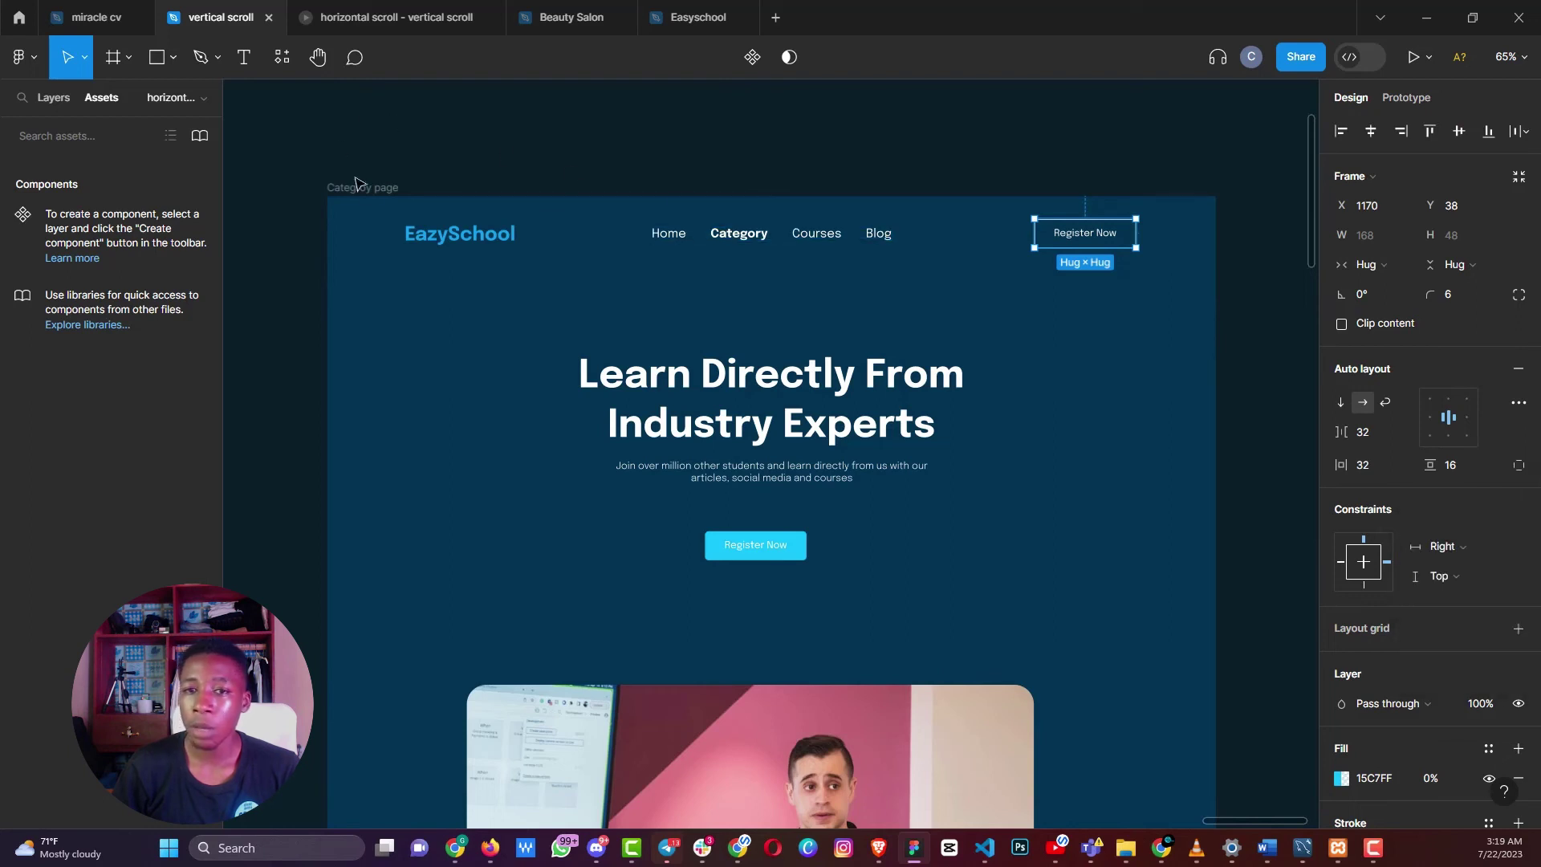
left_click(859, 290)
left_click_drag(1187, 301, 1241, 334)
left_click_drag(1102, 383, 1200, 413)
left_click(822, 401)
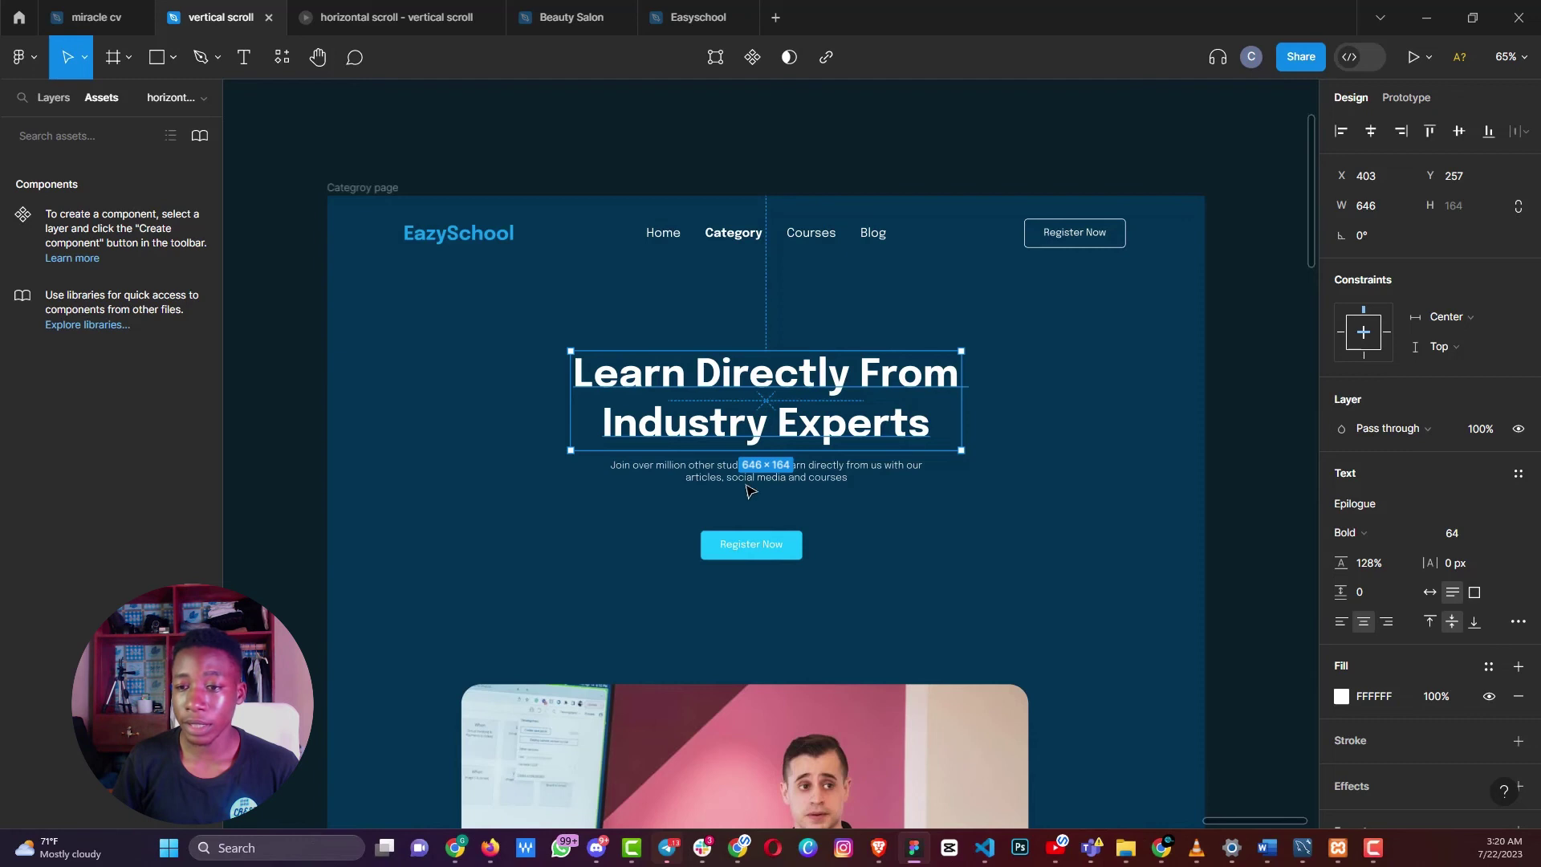
Wrap the hero heading, paragraph and Register Now button in auto layout with 32 spacing
left_click_drag(922, 610, 569, 347)
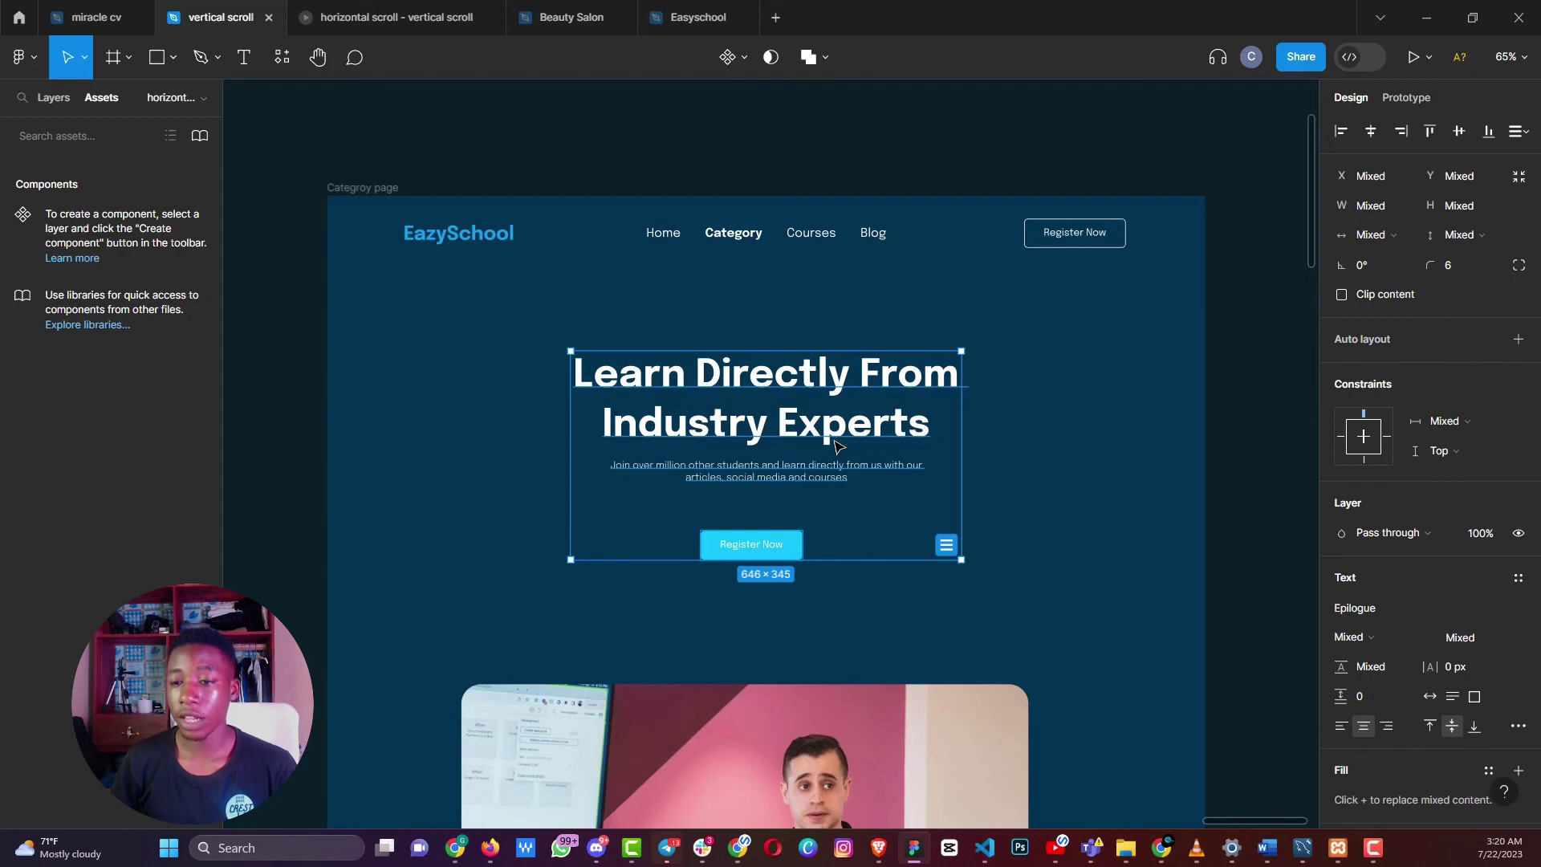
key("shift+a")
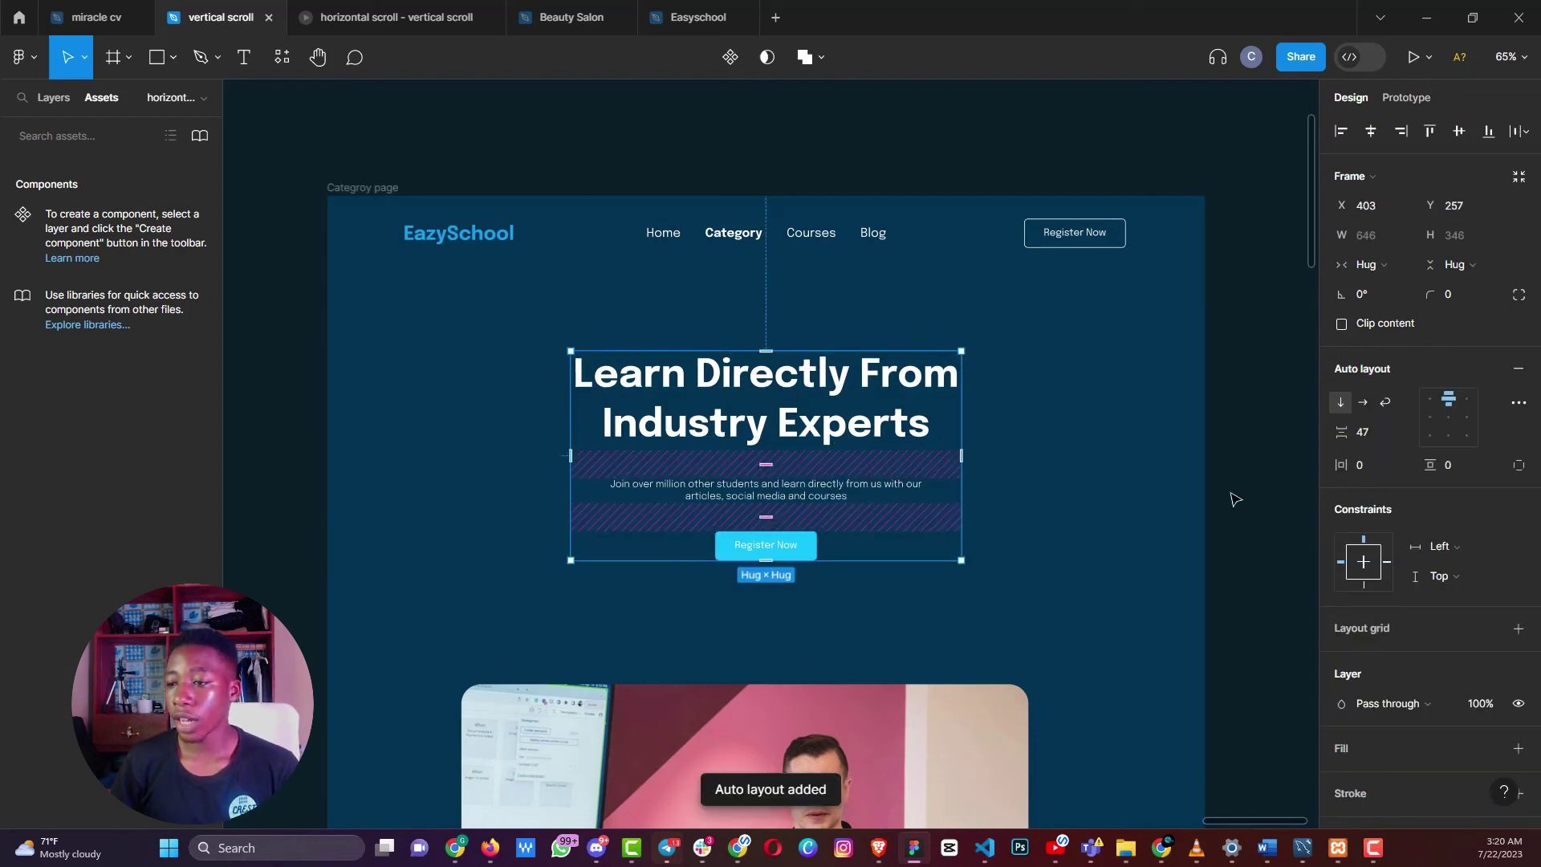
left_click(1364, 437)
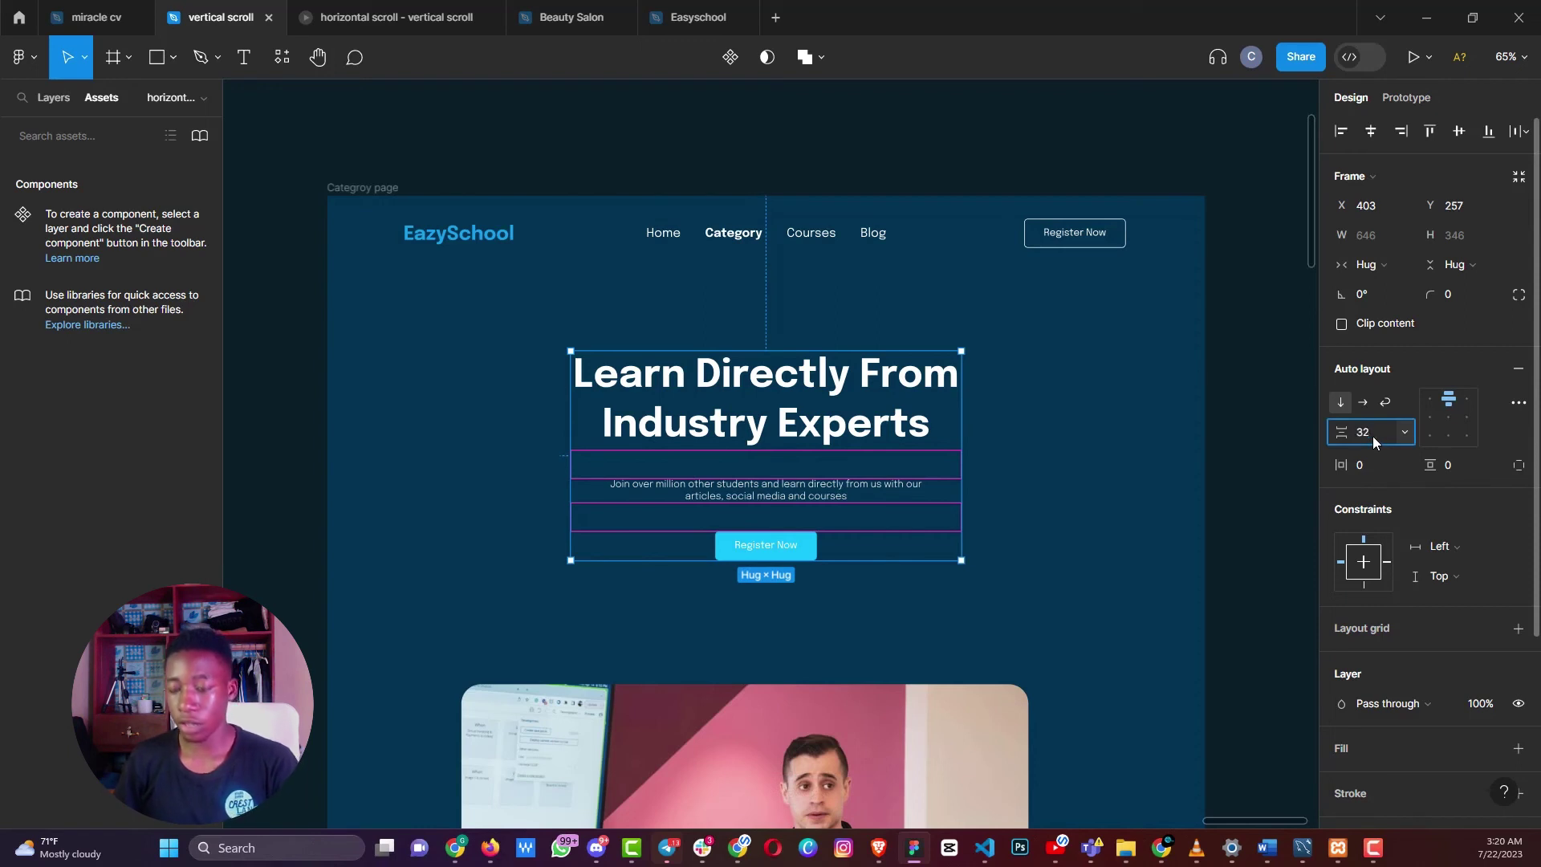
key("Return")
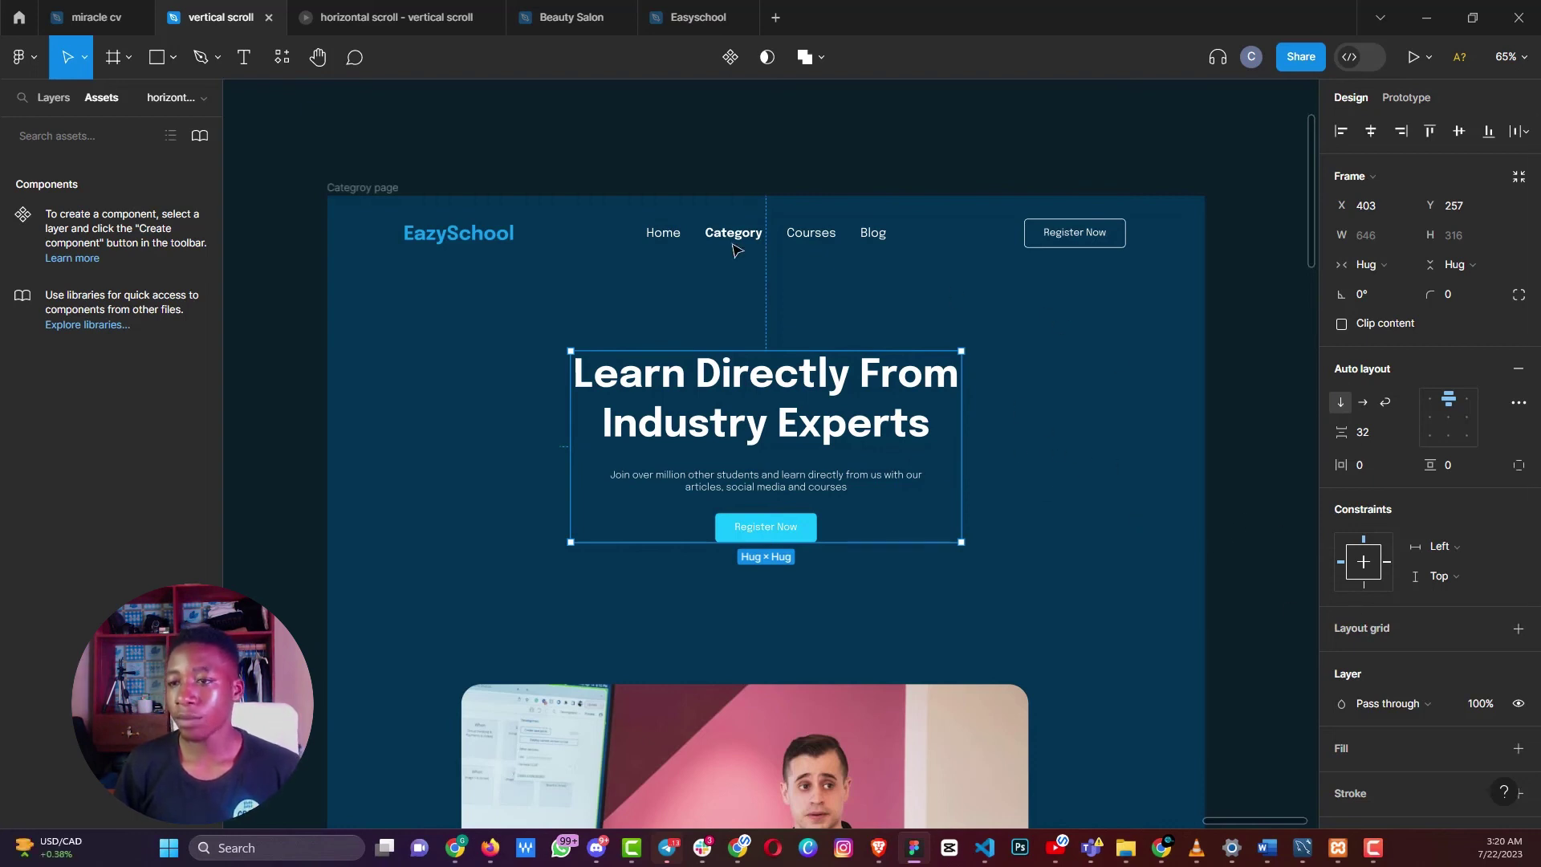
Constrain the hero auto-layout frame to Center horizontally and Top vertically
left_click(369, 197)
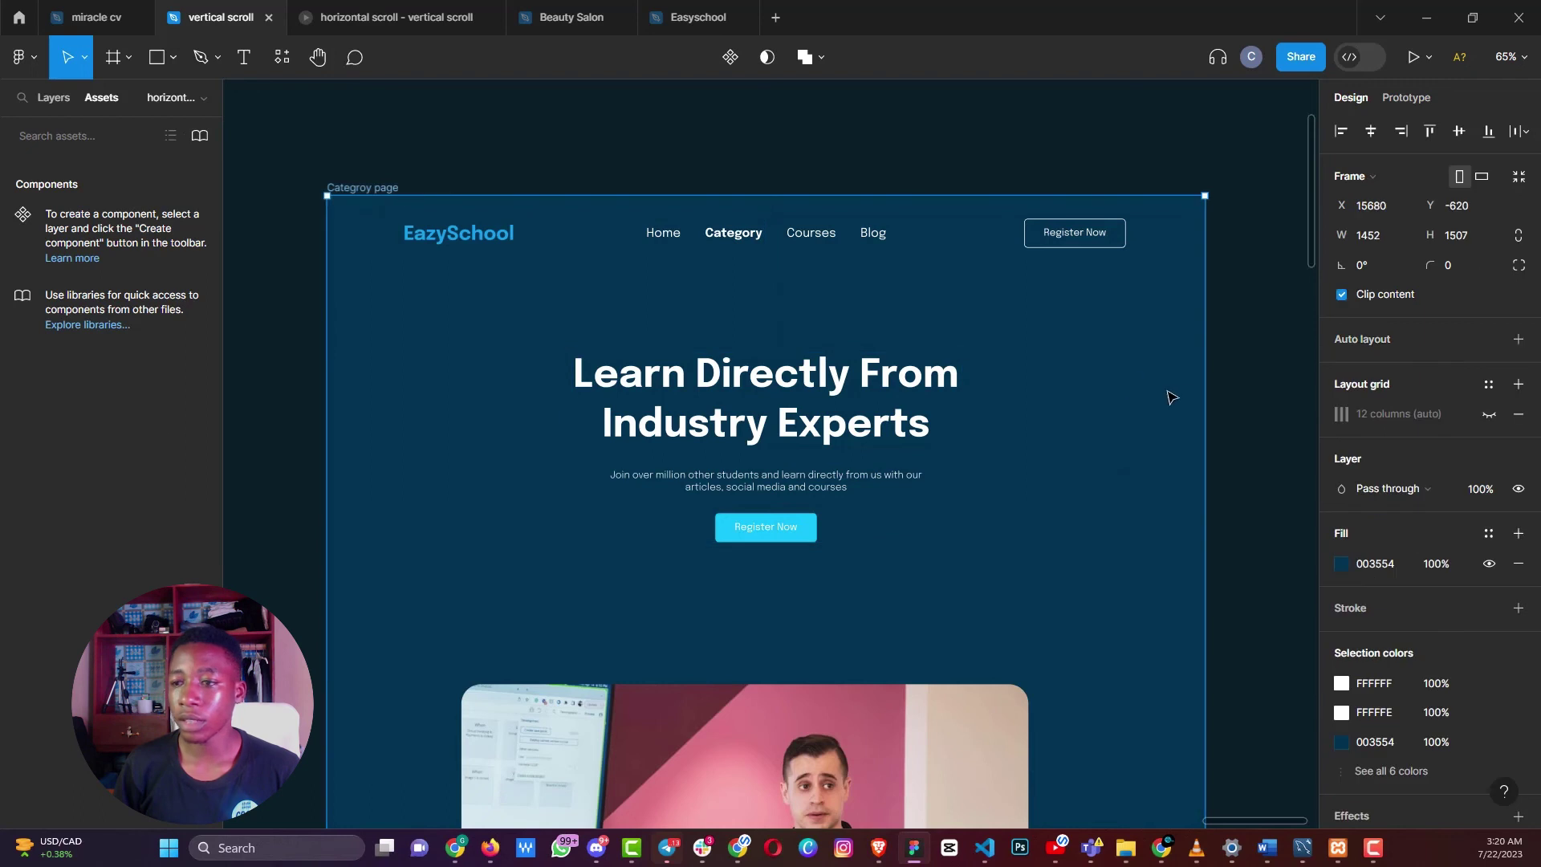
left_click_drag(1209, 393, 1204, 431)
left_click(835, 454)
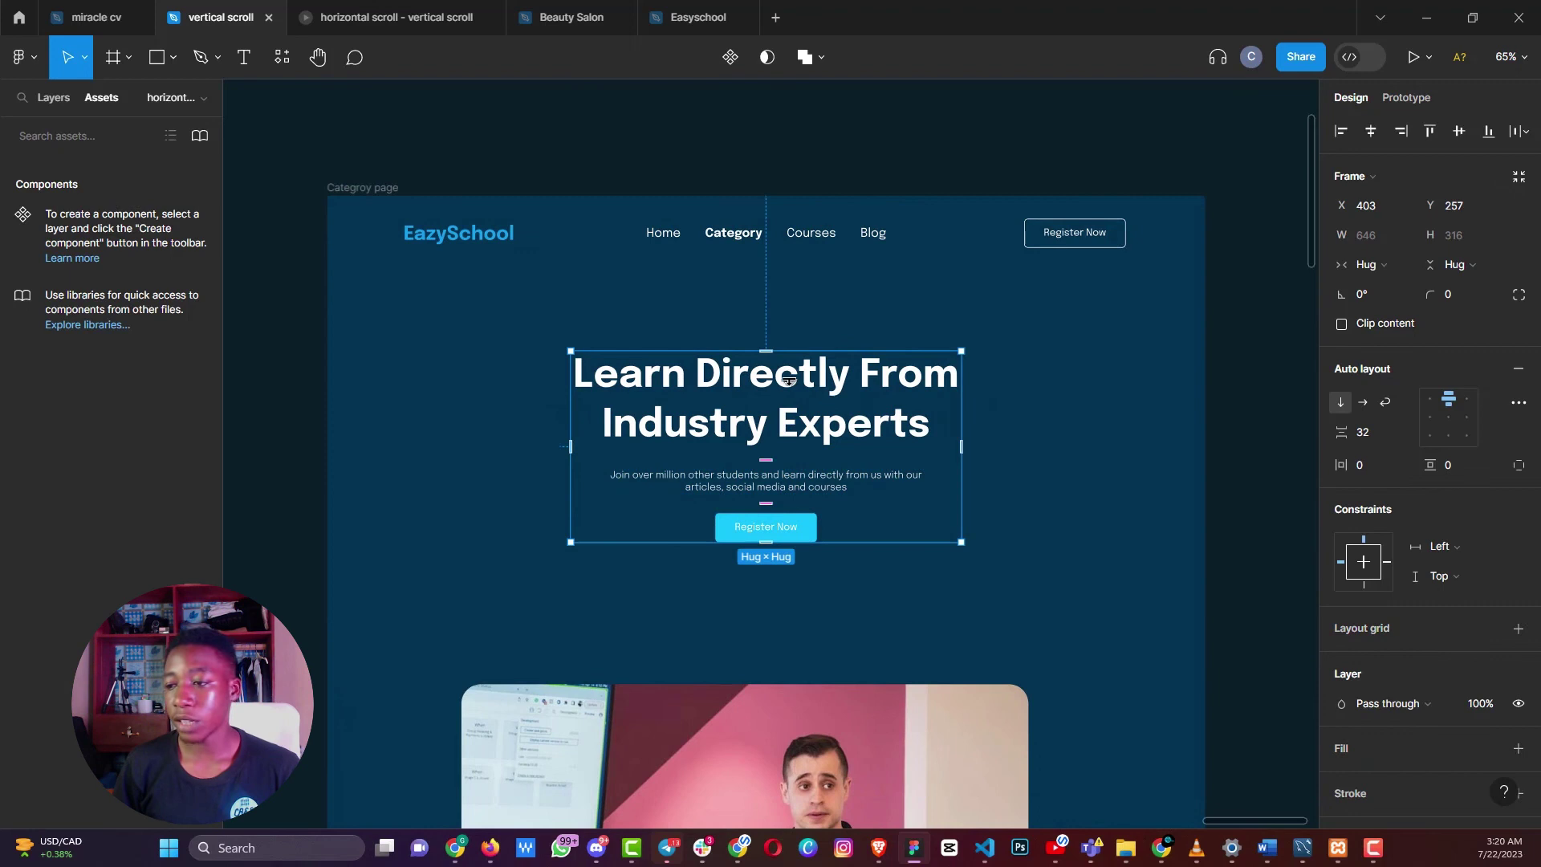
left_click(1450, 554)
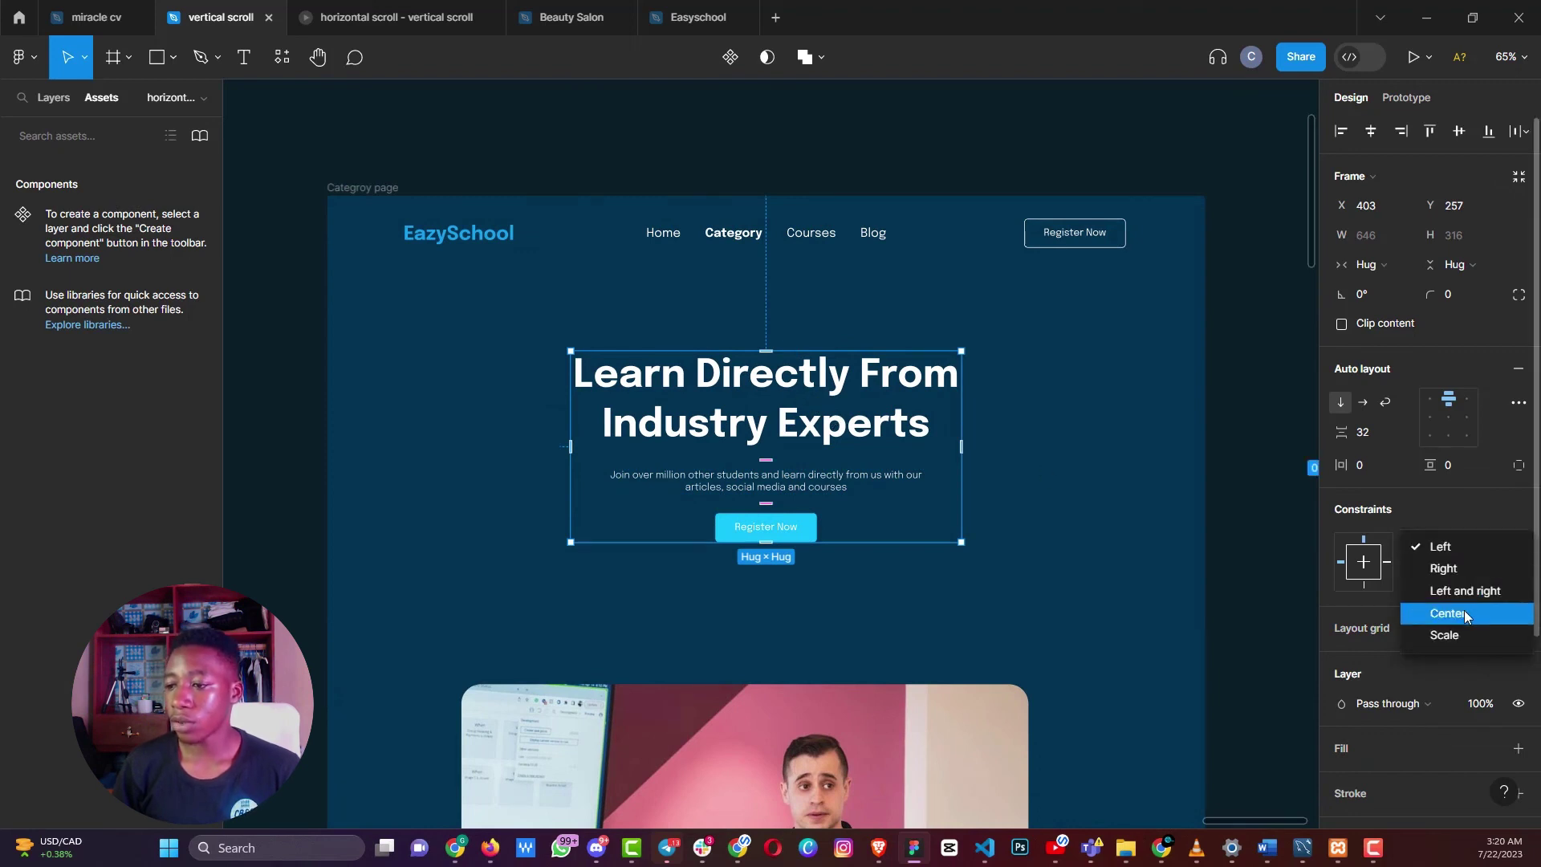
left_click(1464, 614)
left_click(1450, 586)
left_click(1449, 586)
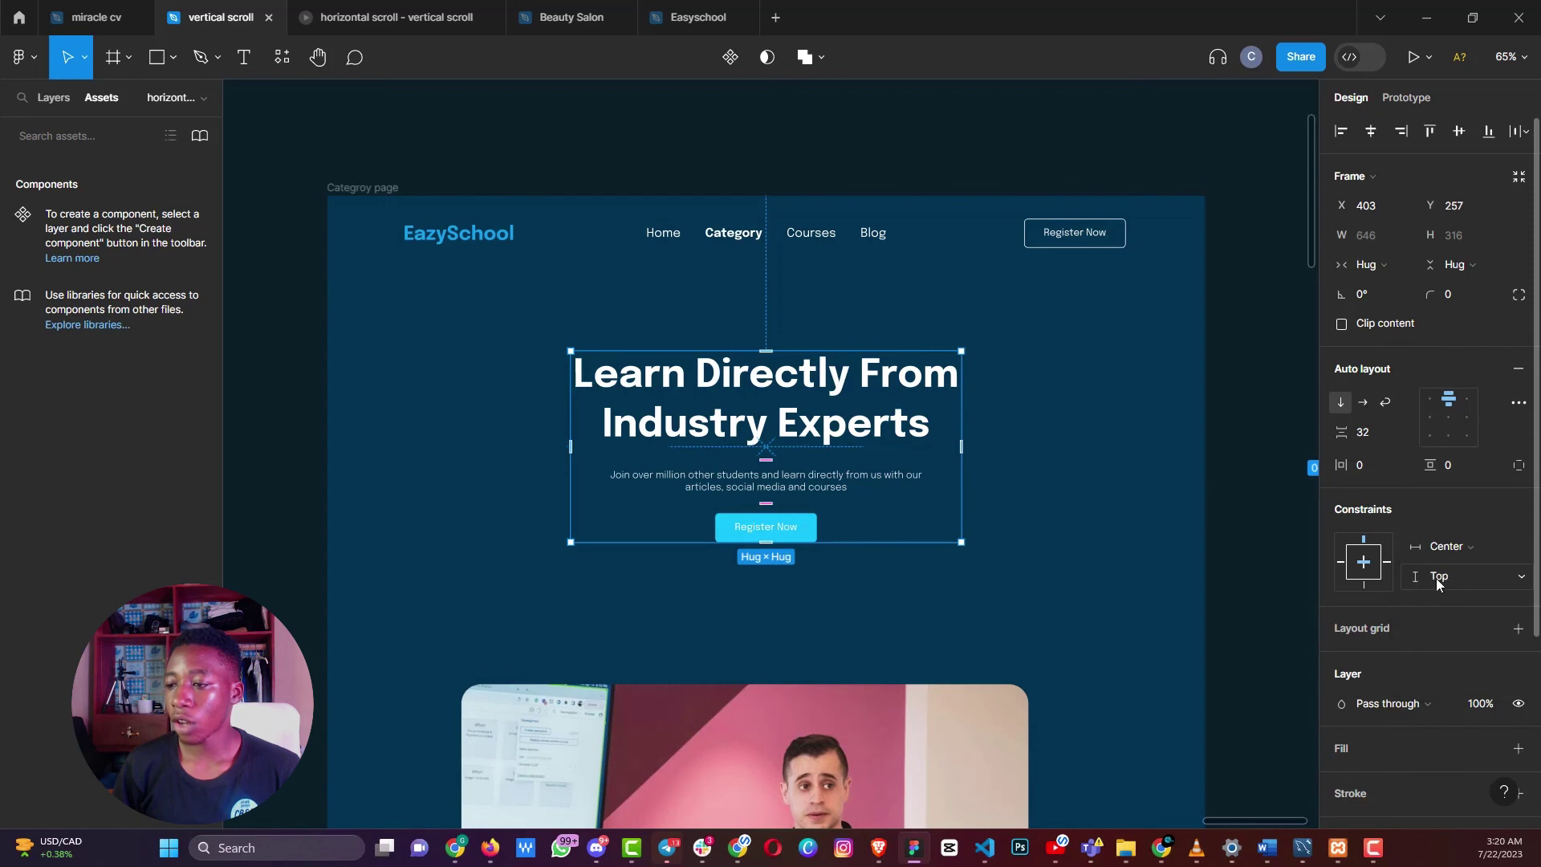
left_click(385, 193)
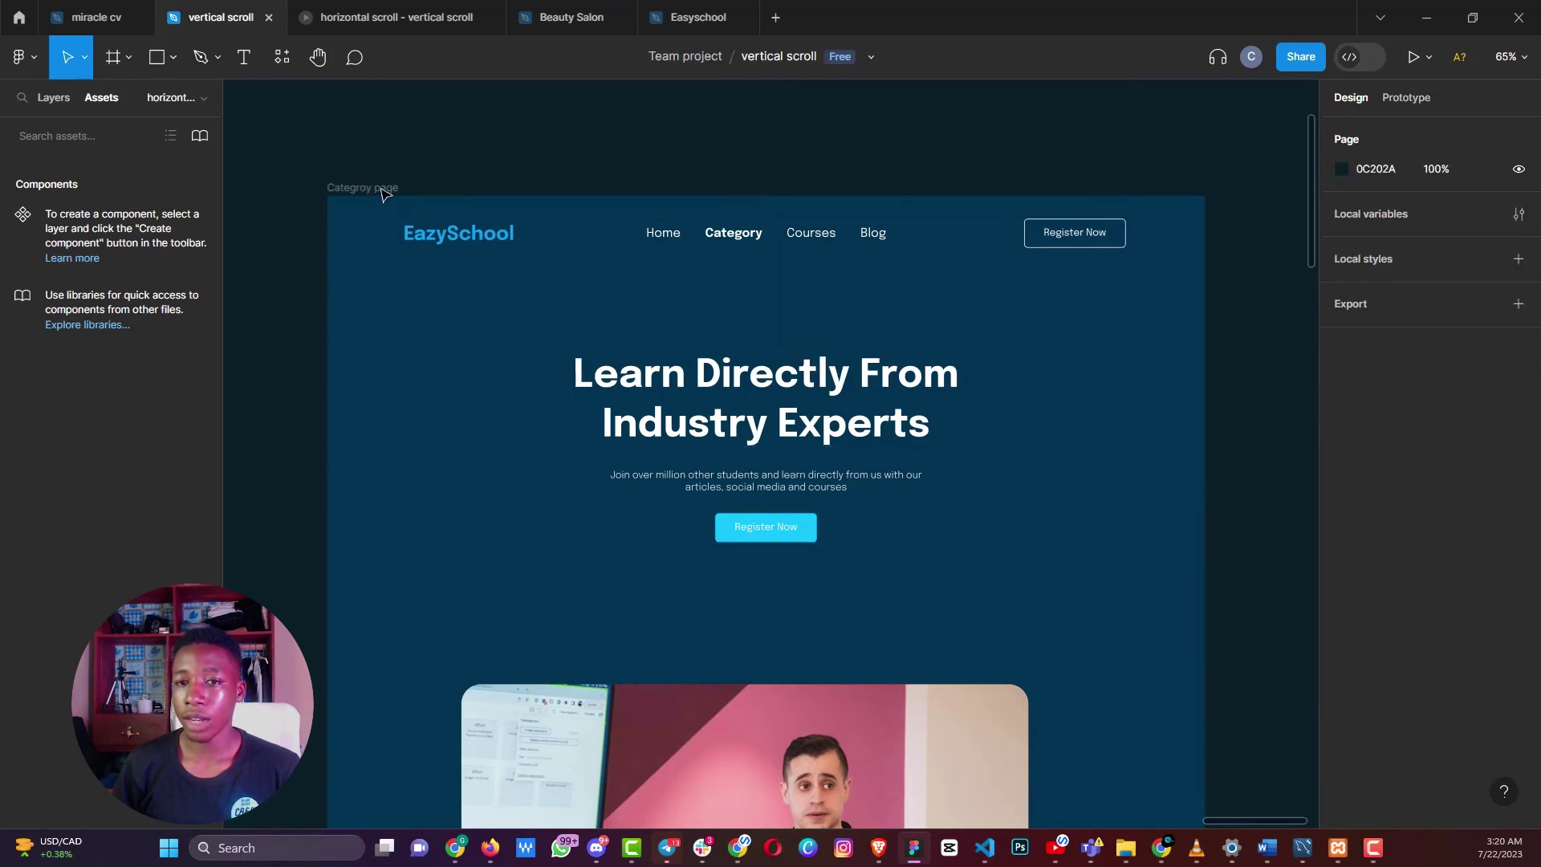
Resize the page frame to test centring, then toggle the hero group's width Fixed and back to Hug
left_click(341, 189)
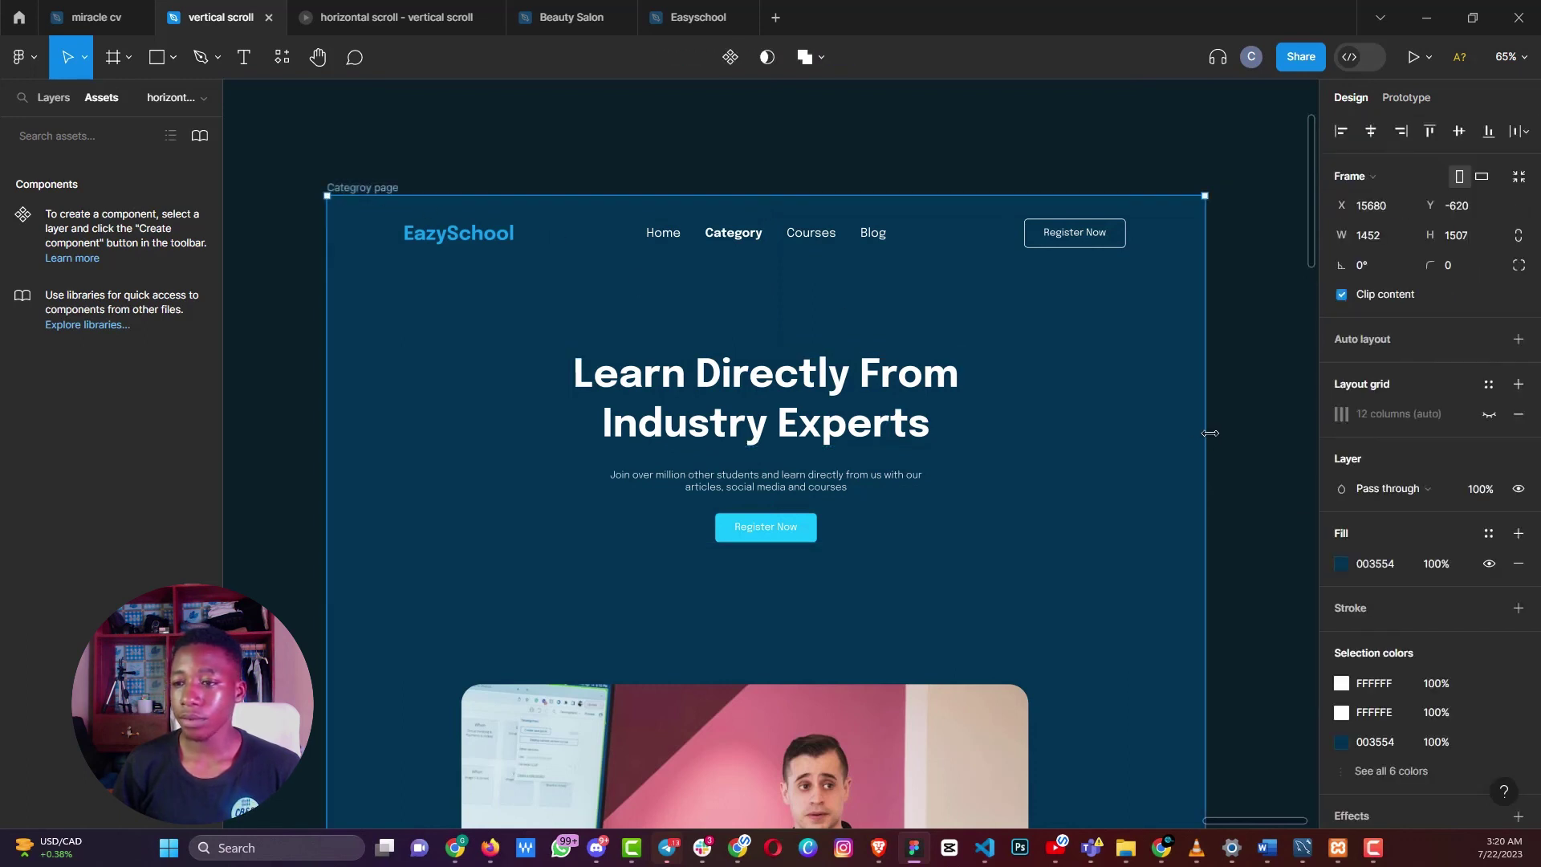
left_click_drag(1182, 427, 1285, 540)
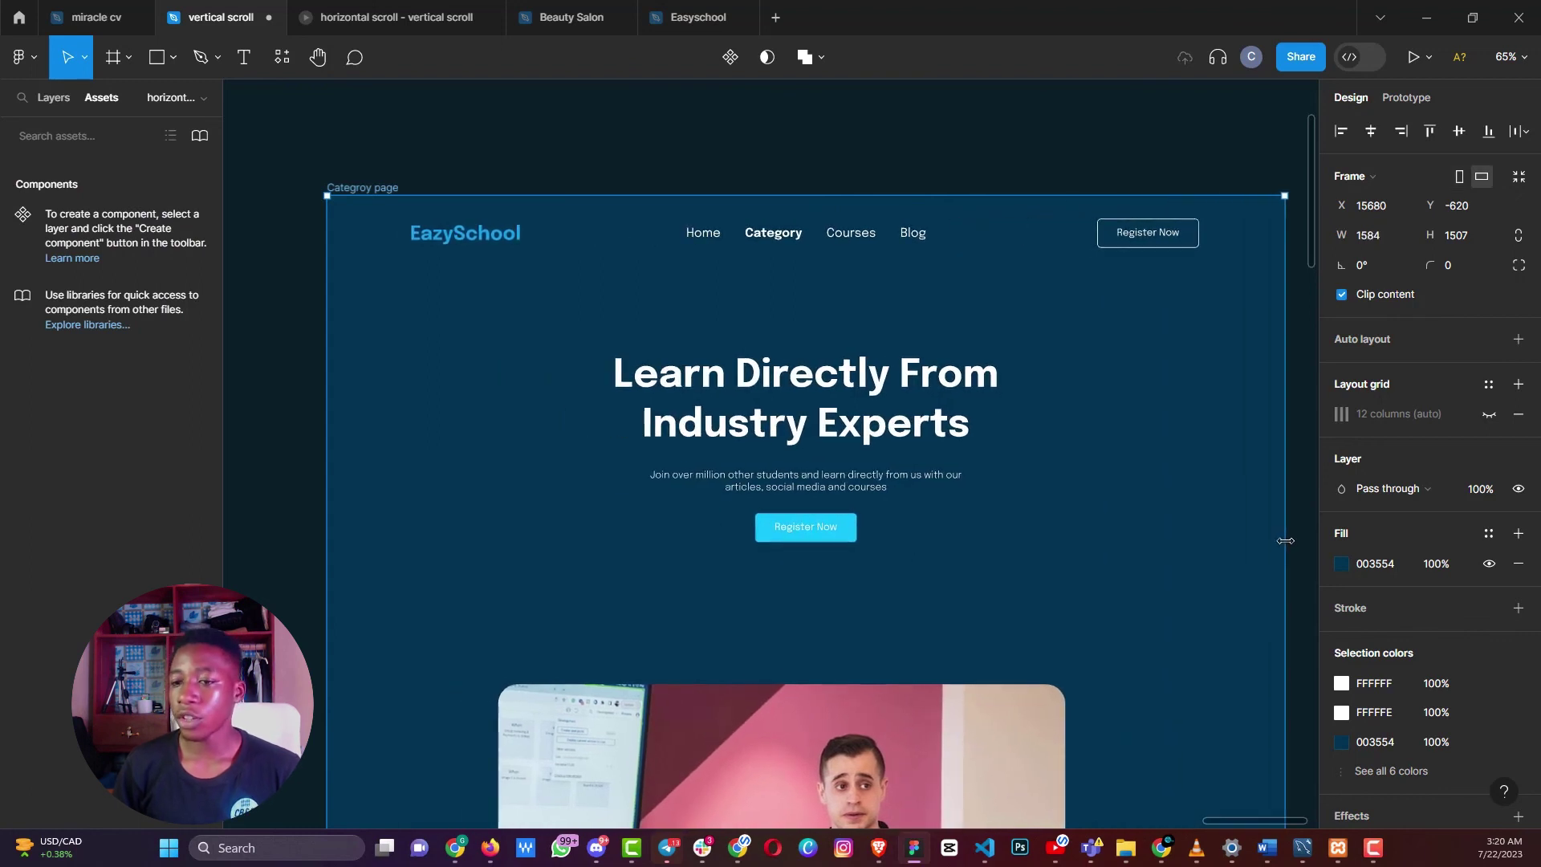
left_click(869, 399)
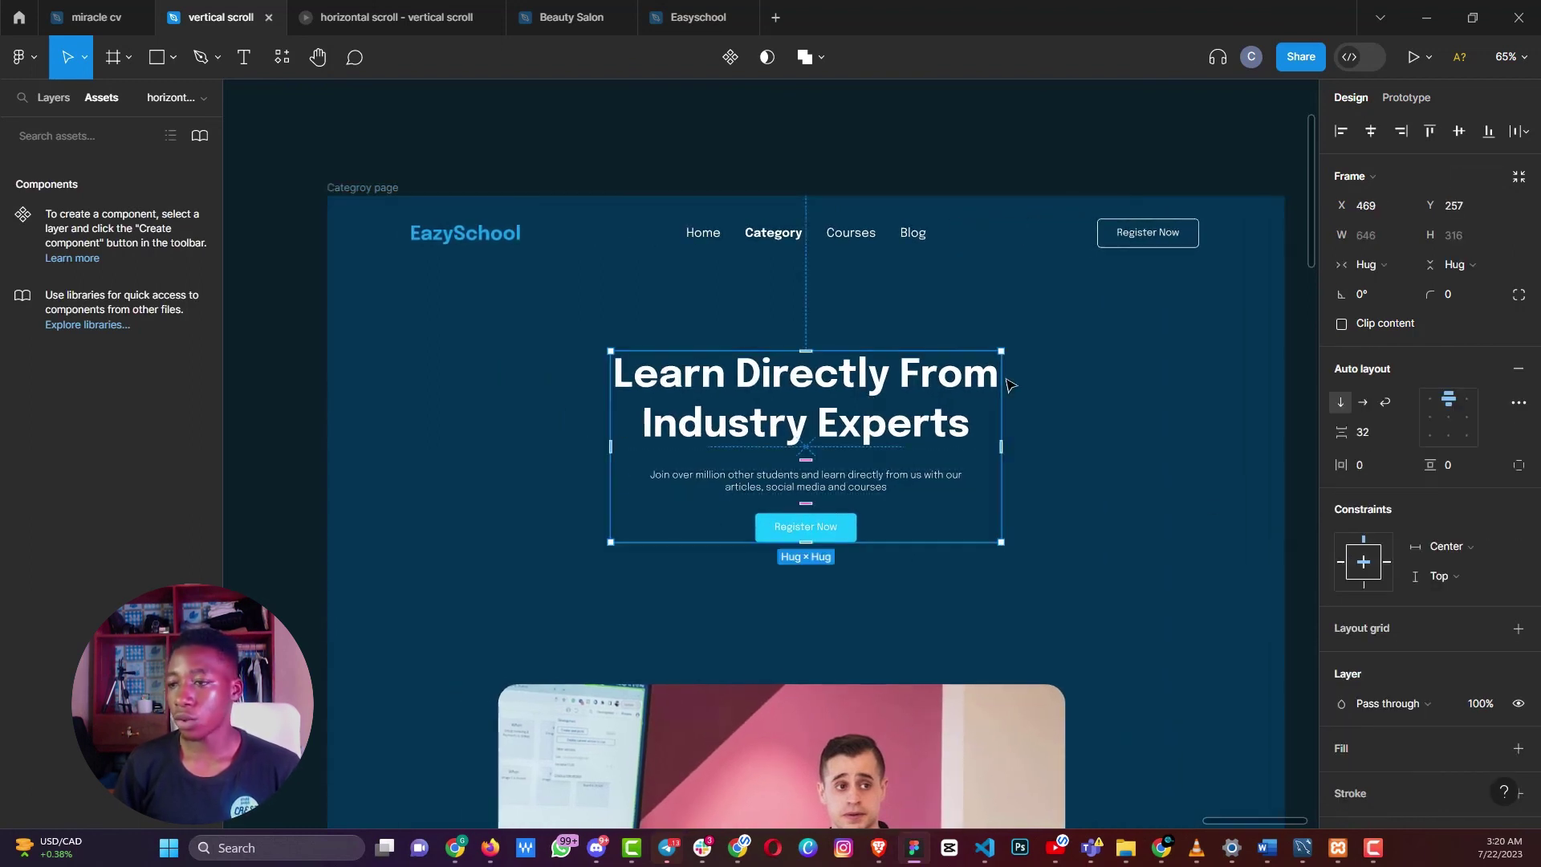
left_click(1371, 265)
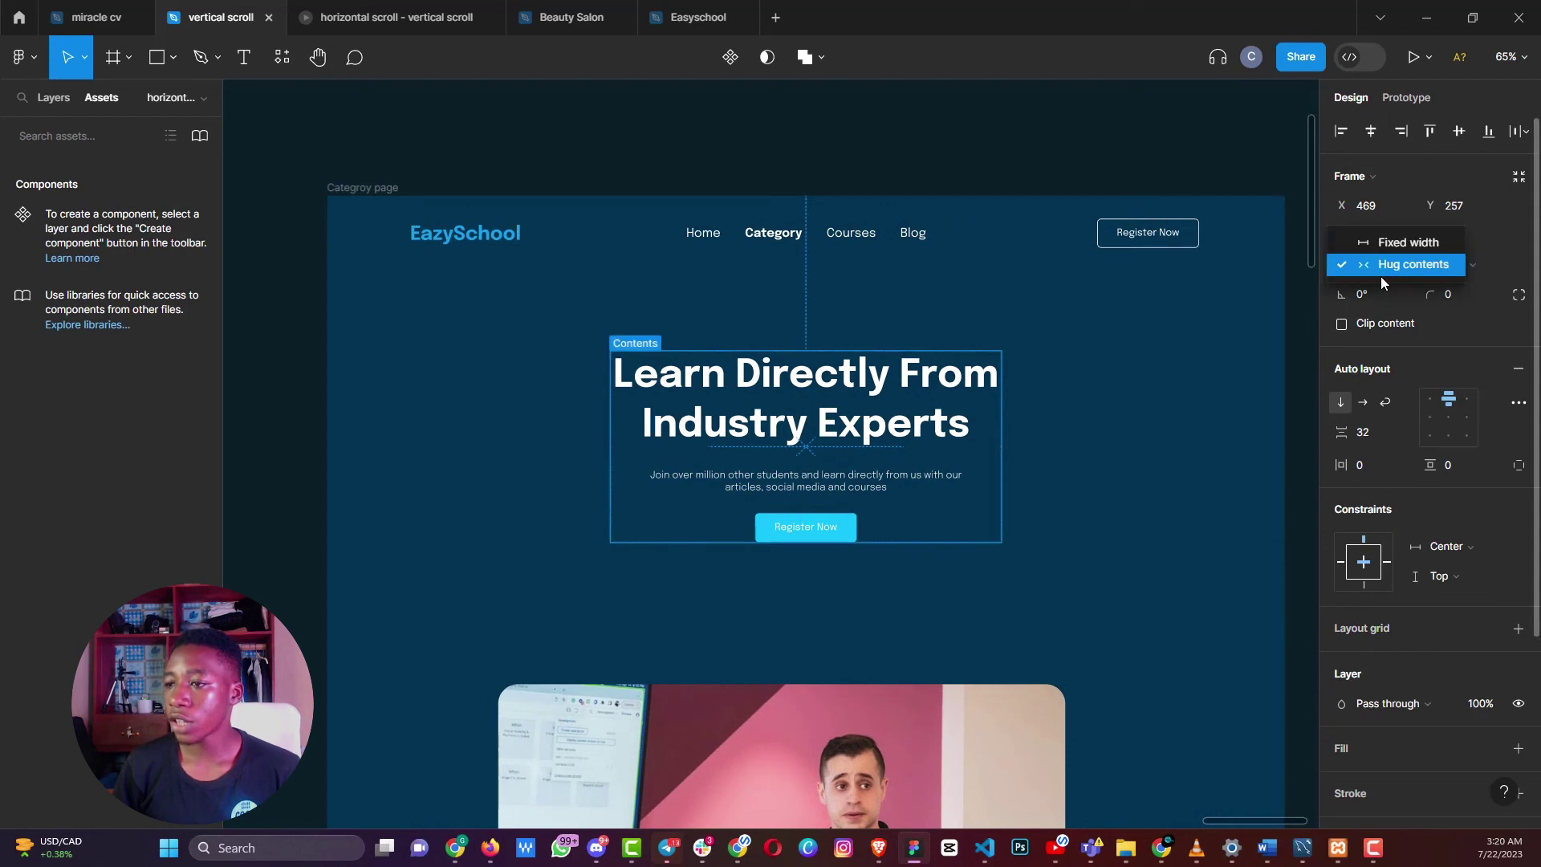
left_click(1380, 244)
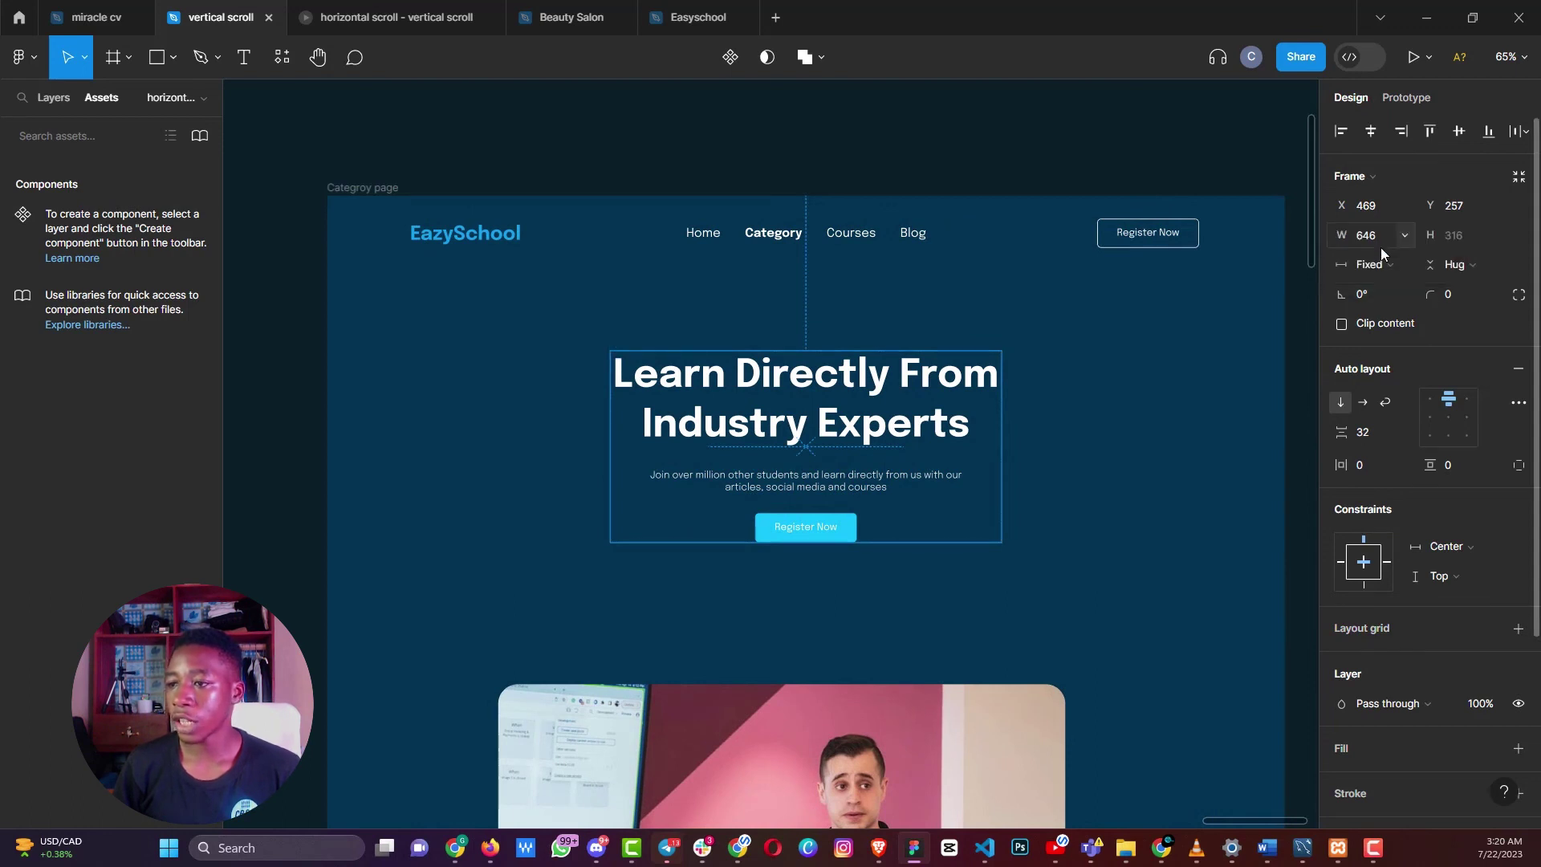
left_click(1375, 276)
left_click(1386, 287)
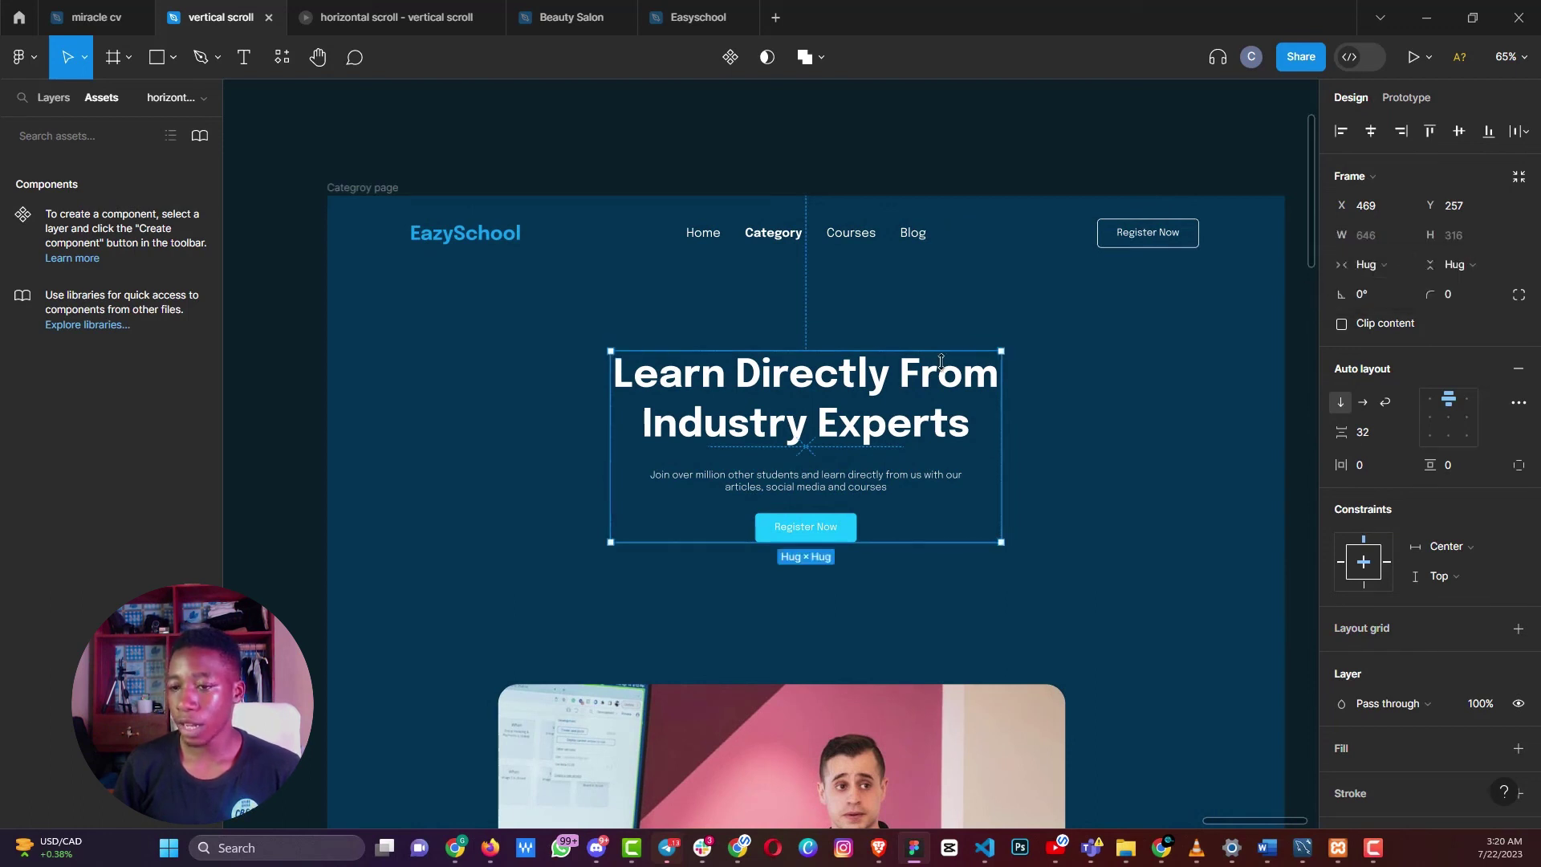
Set the hero heading text's width to Fill container
left_click(834, 415)
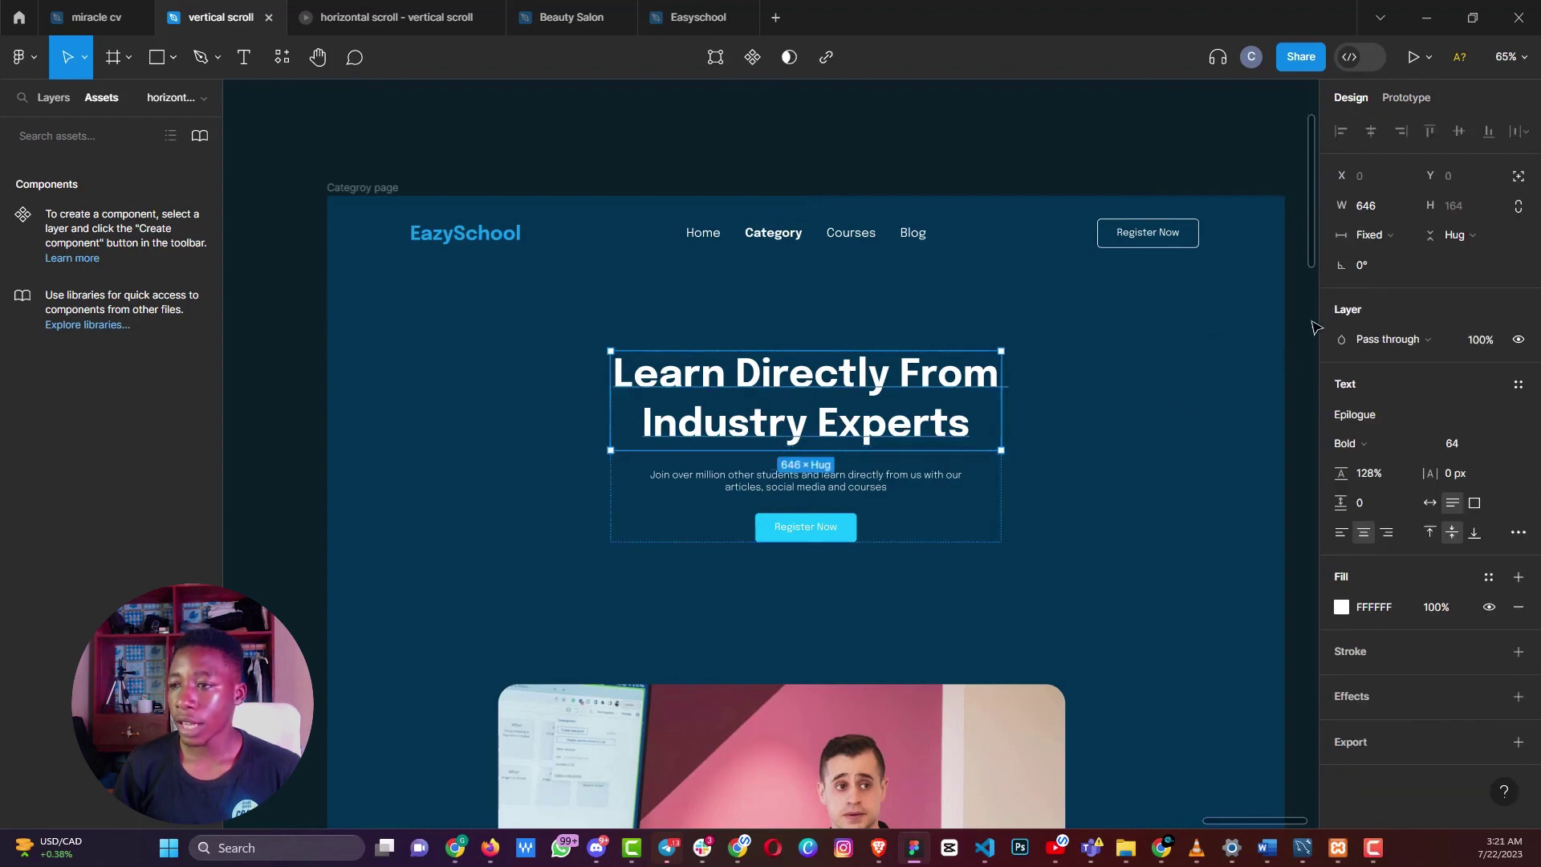
left_click(1380, 238)
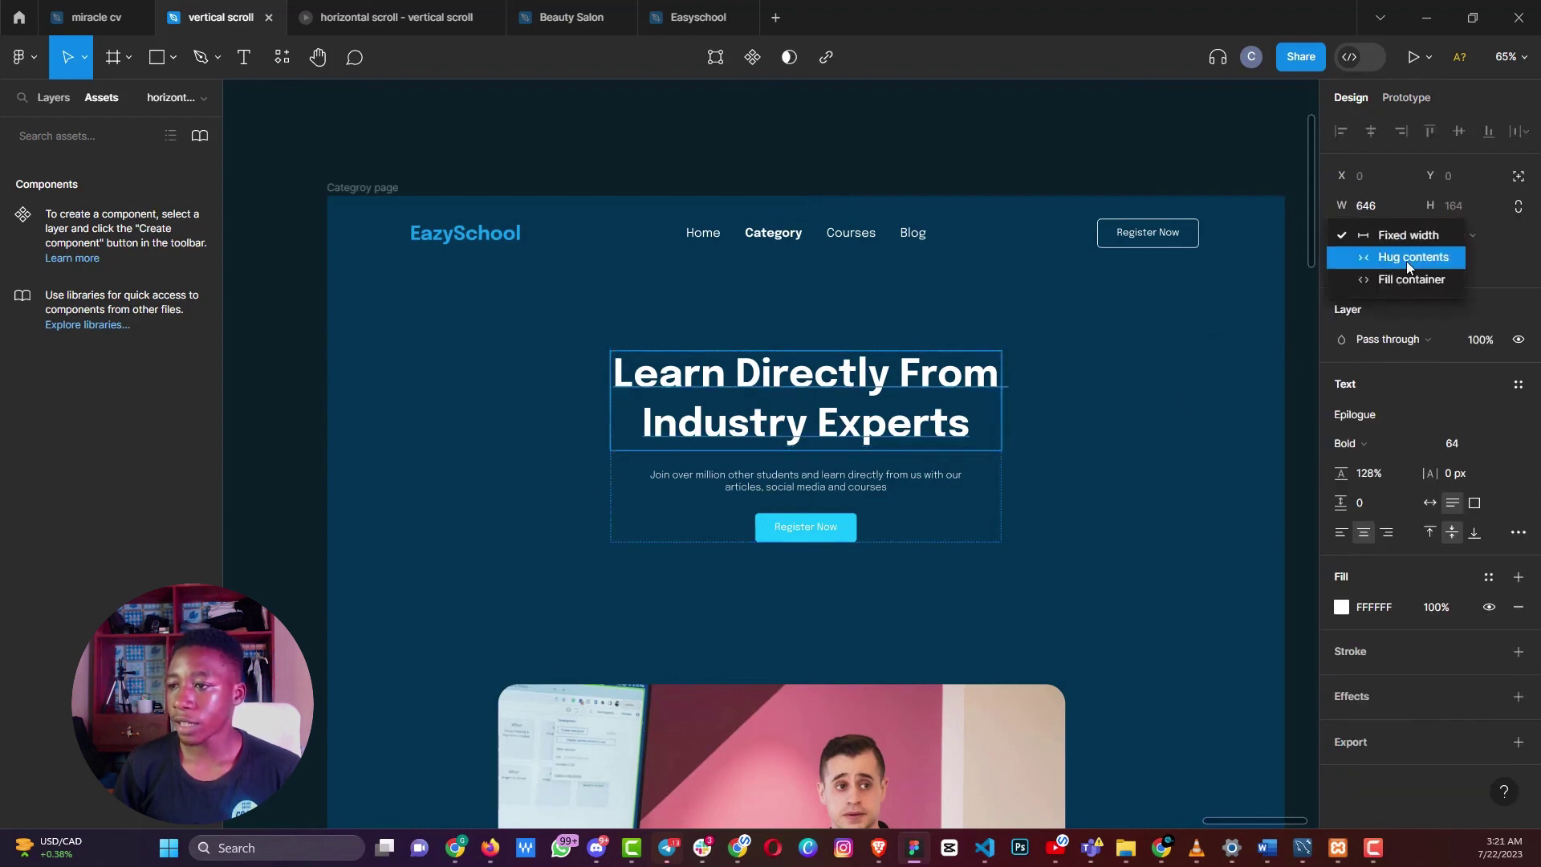
left_click(1425, 281)
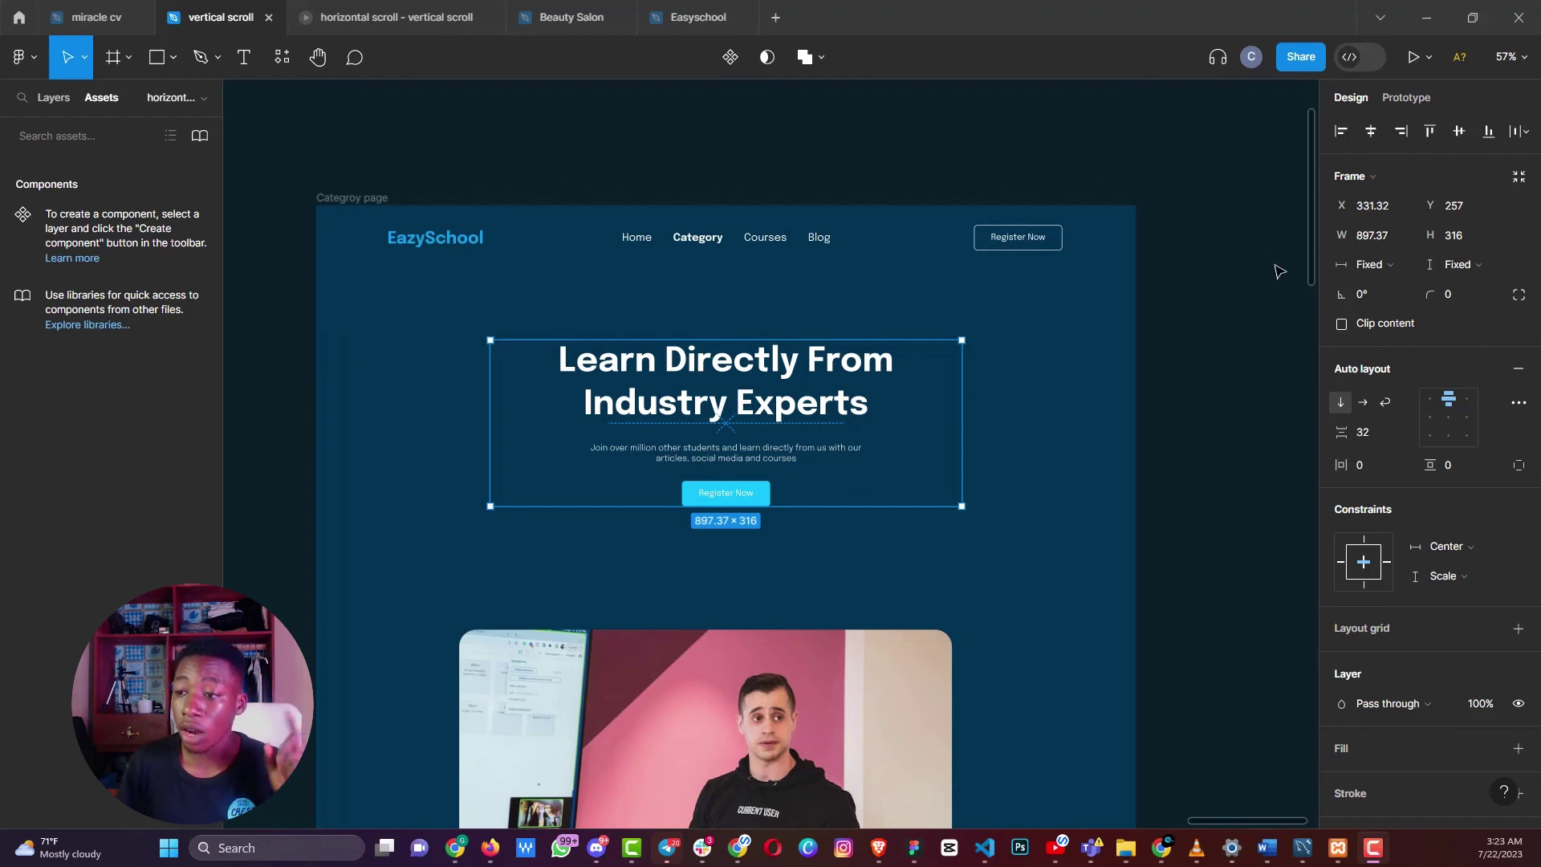
Set the hero block's constraints to Scale
left_click(1453, 547)
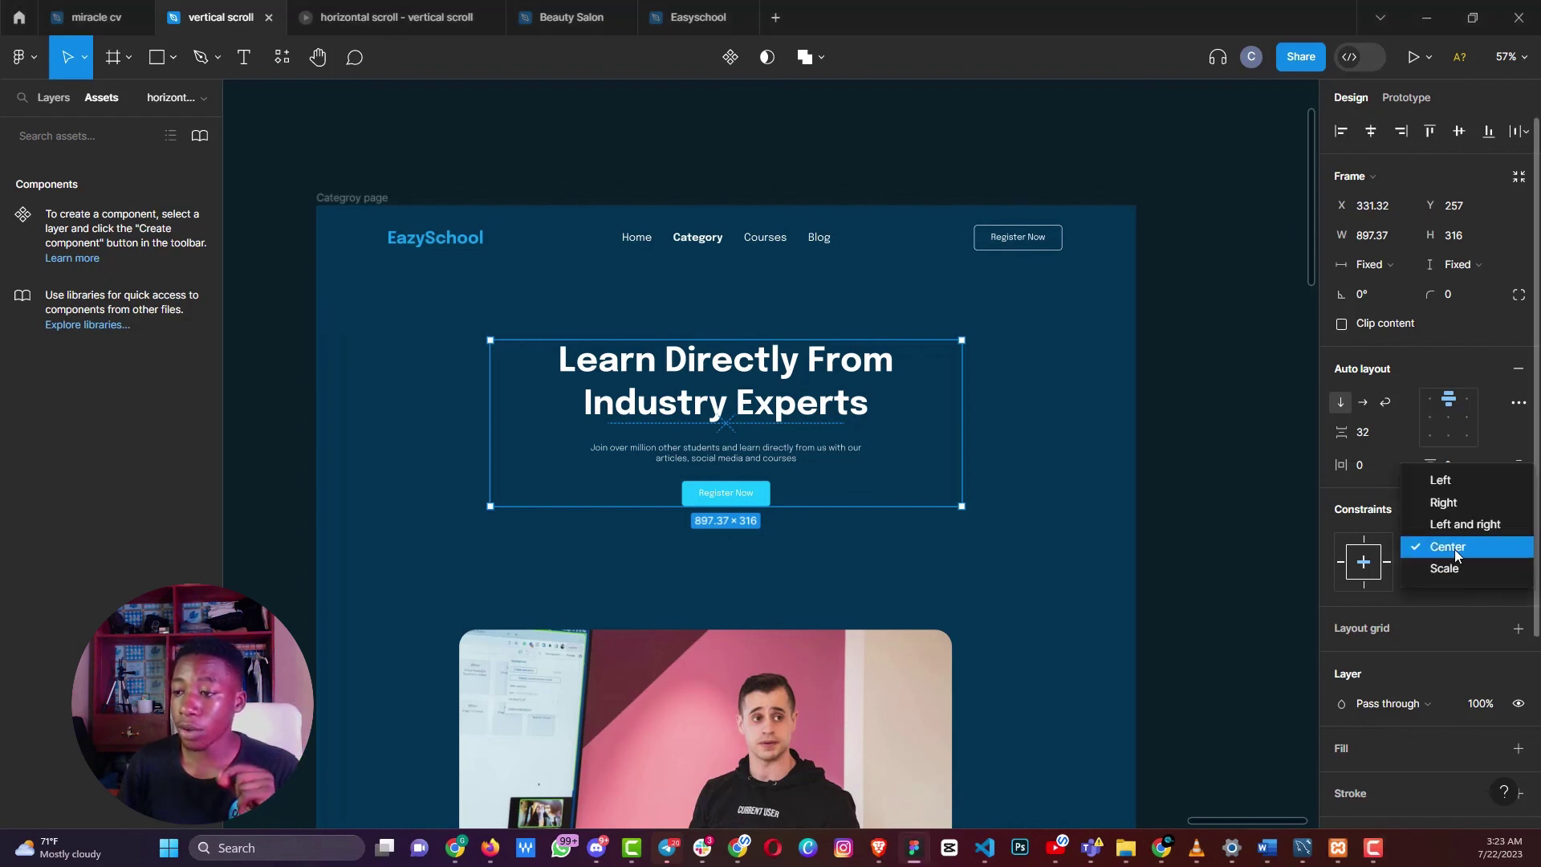
left_click(1460, 569)
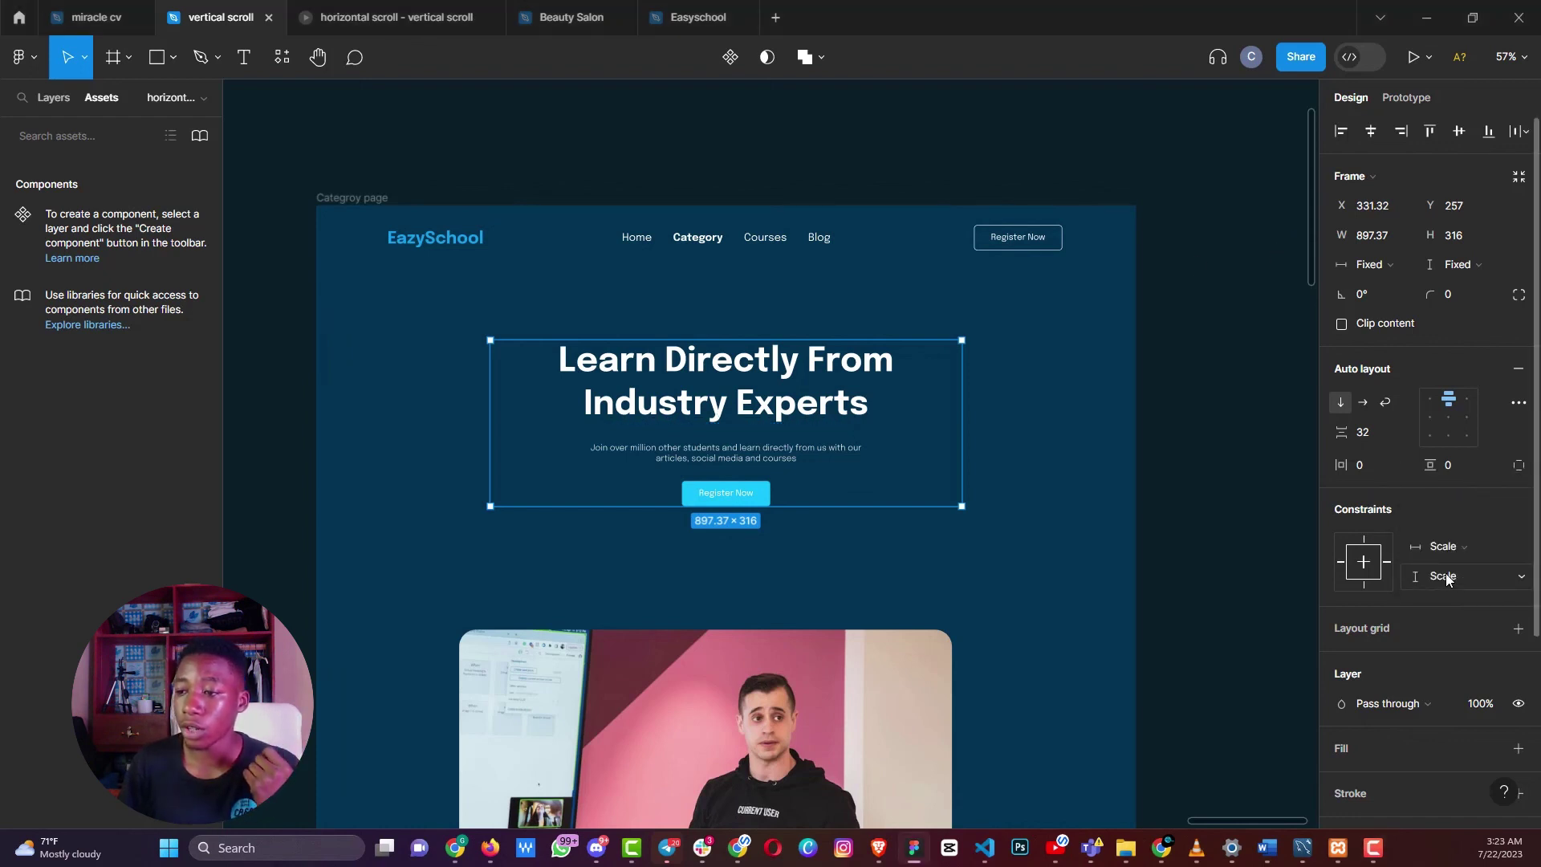
left_click(1447, 578)
key("Escape")
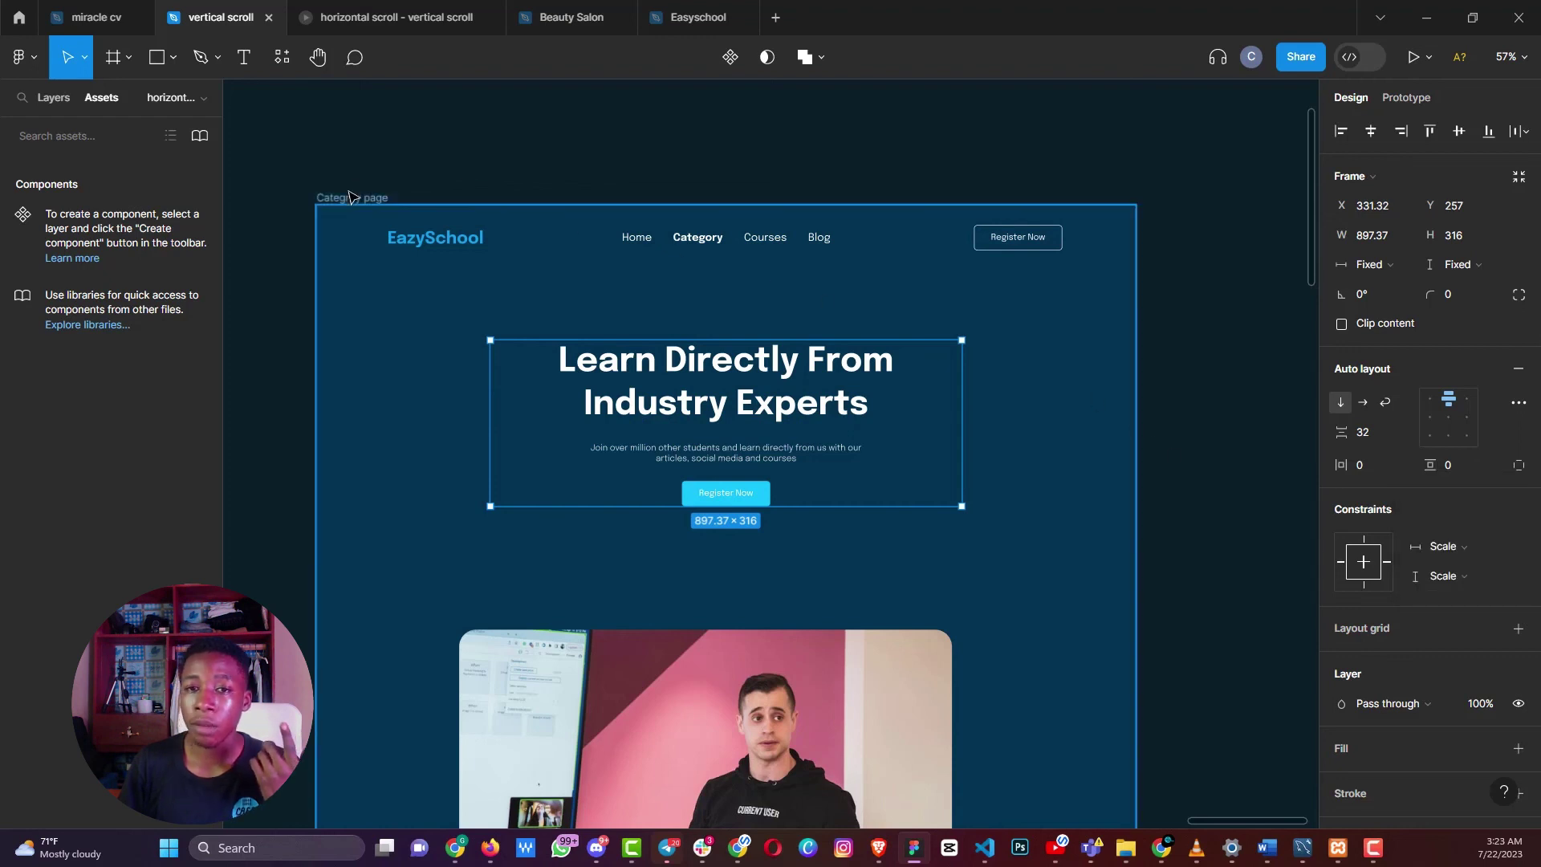
key("Escape")
Cycle the hero heading's width through Fixed and Hug, ending on Fill container
double_click(698, 395)
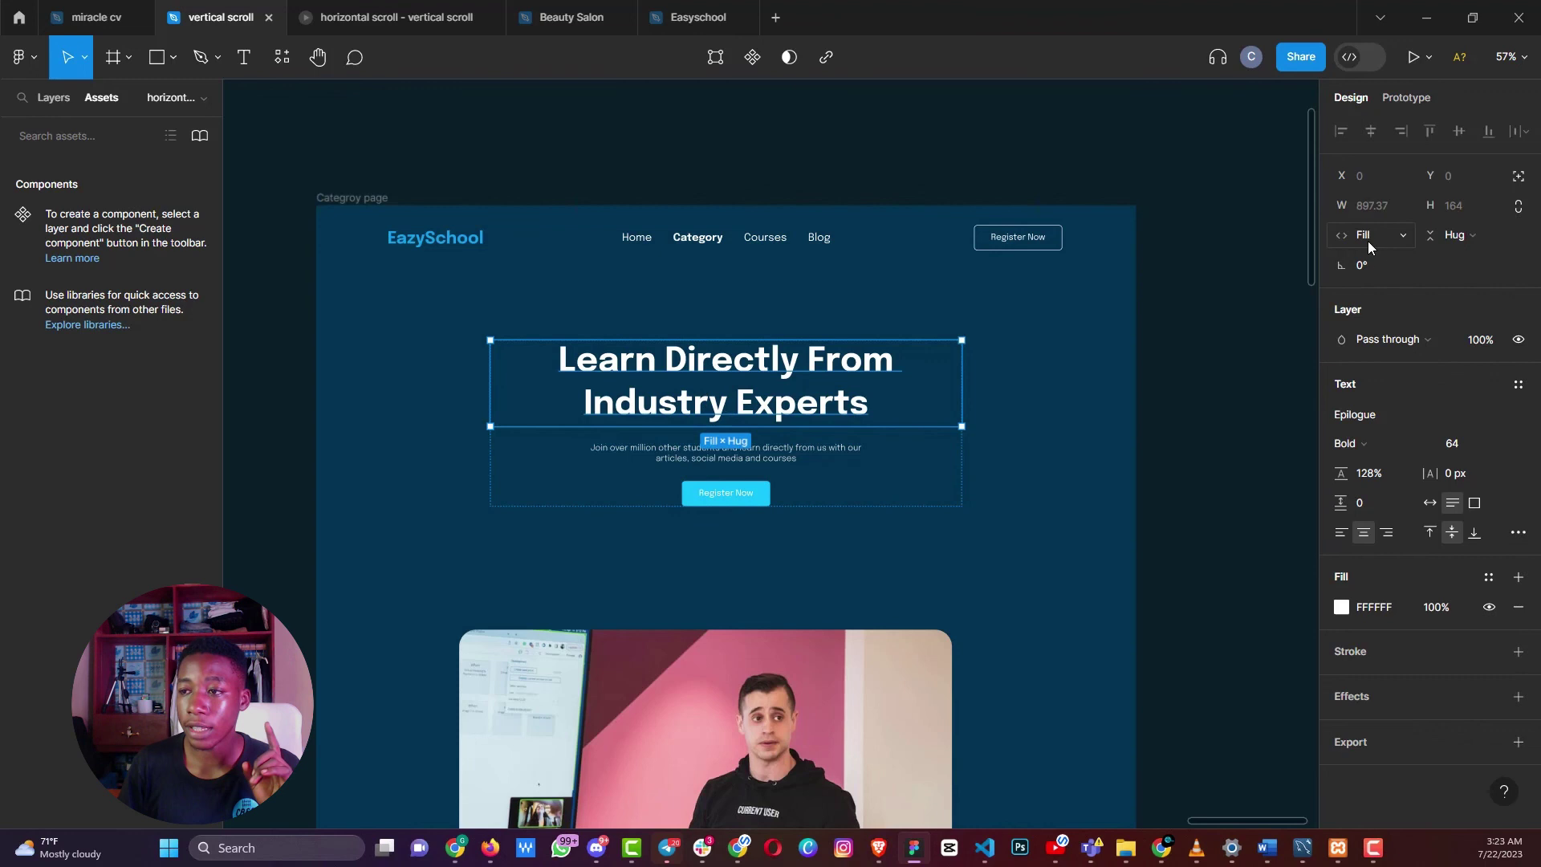
left_click(1368, 241)
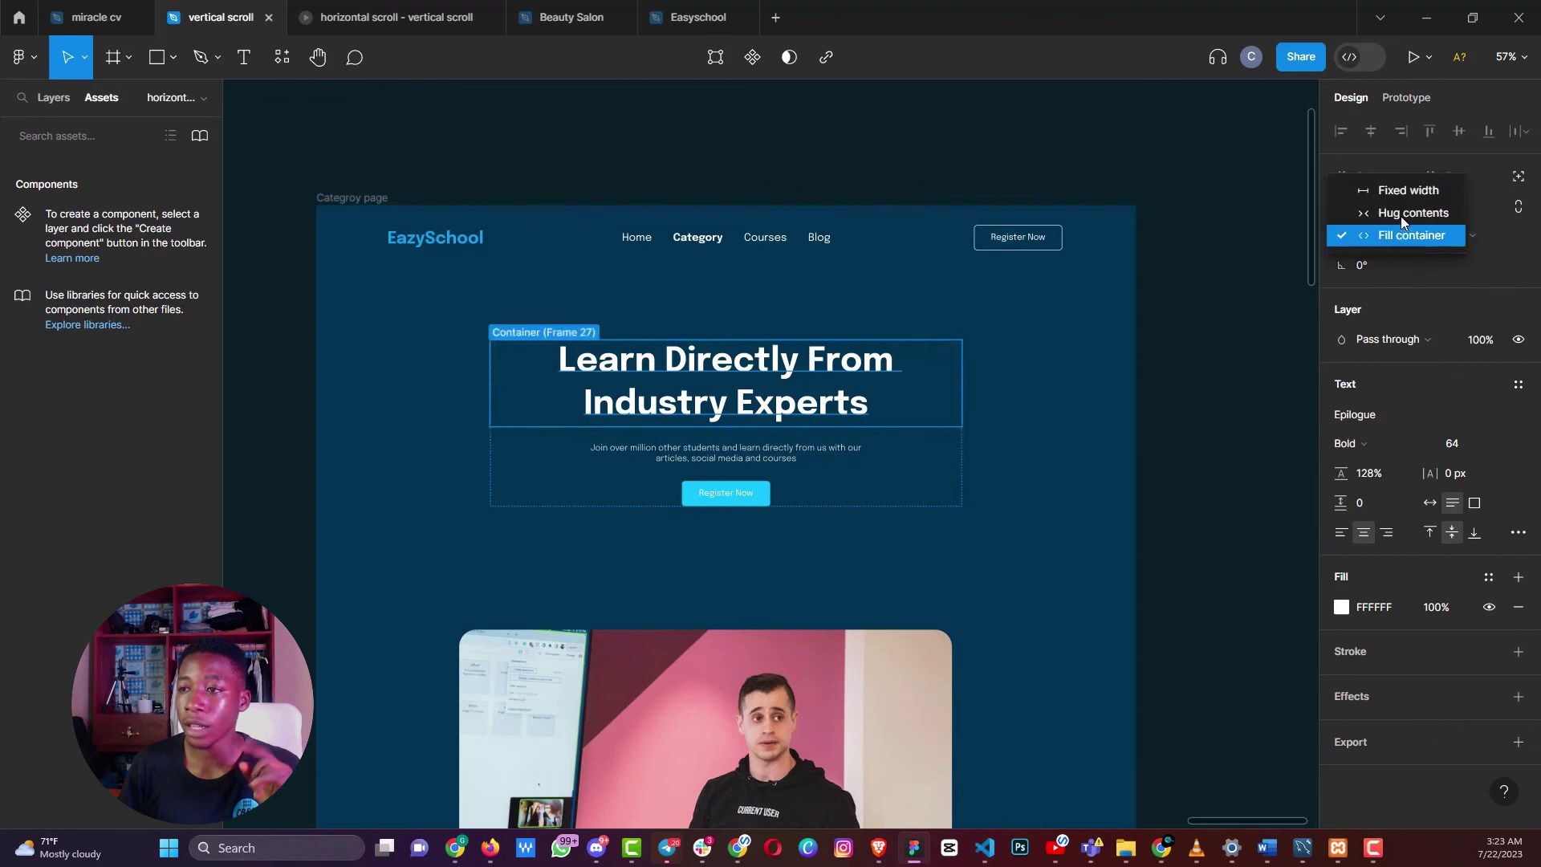
left_click(1405, 192)
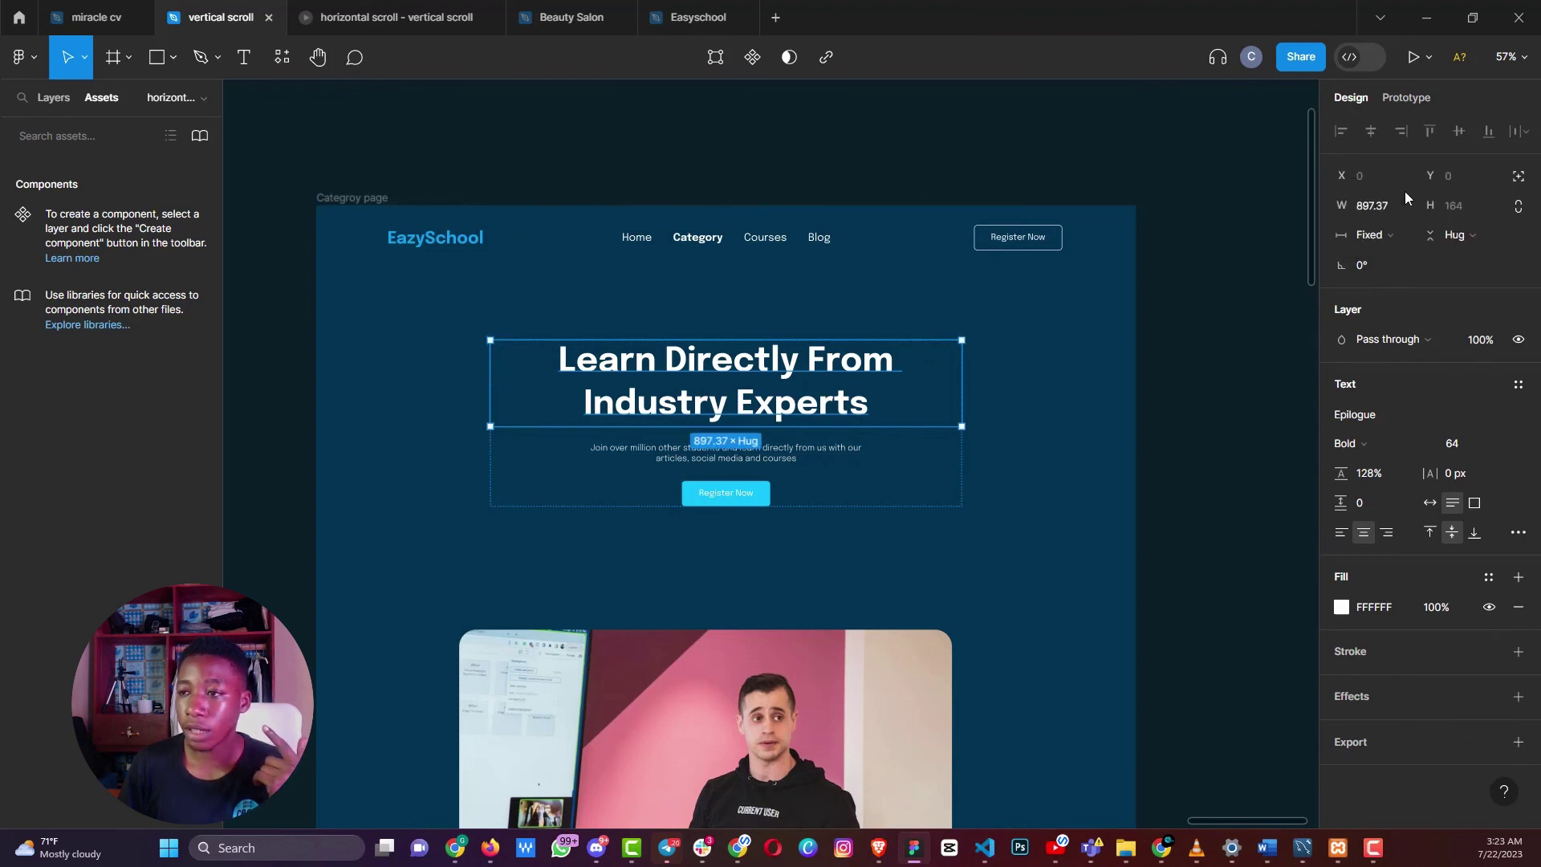
left_click(1390, 235)
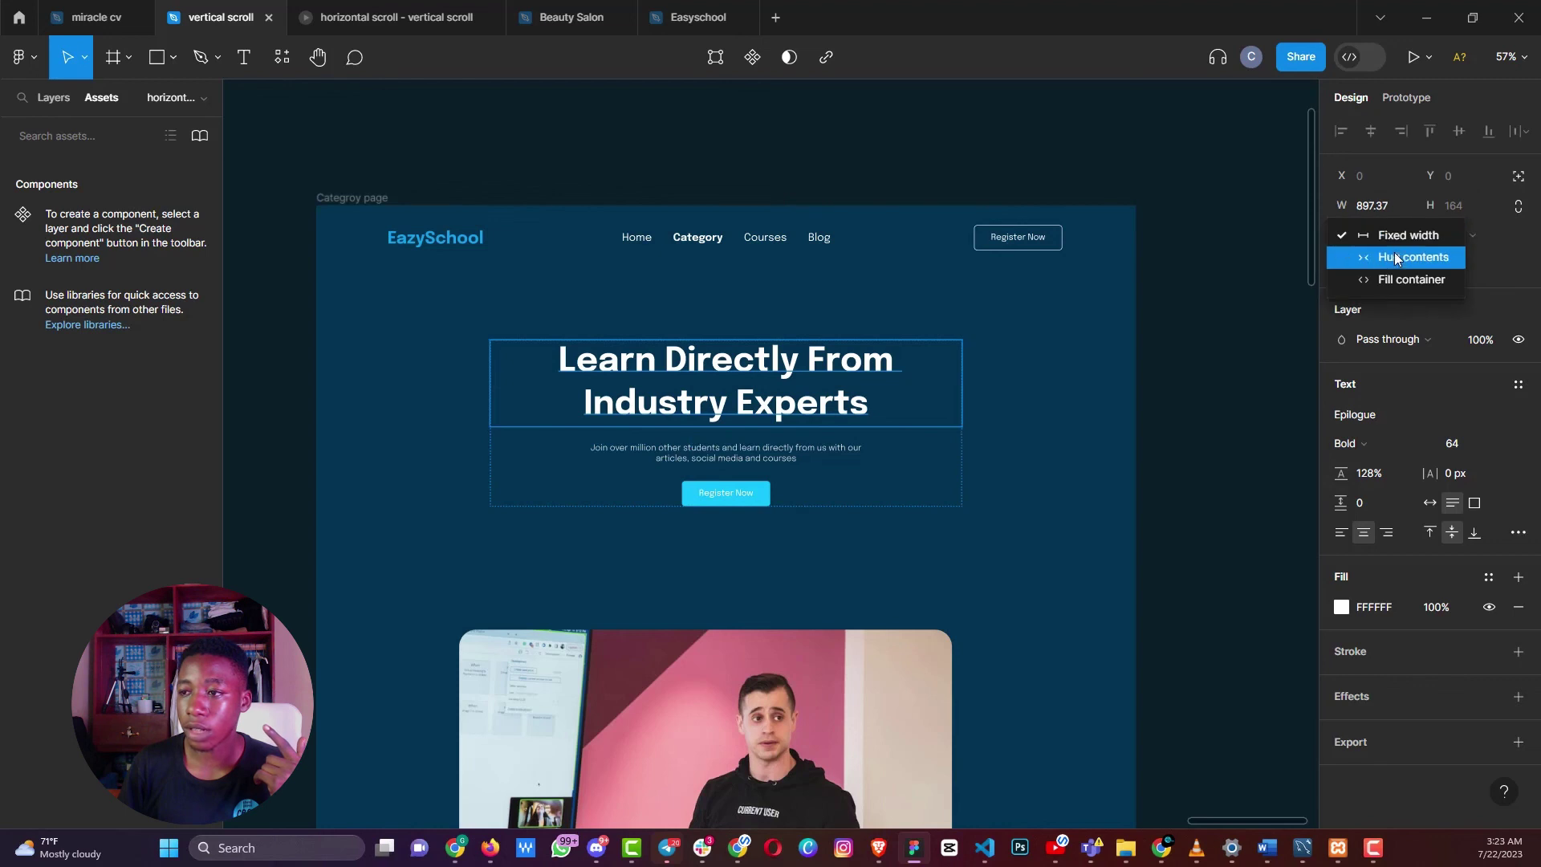
left_click(1397, 257)
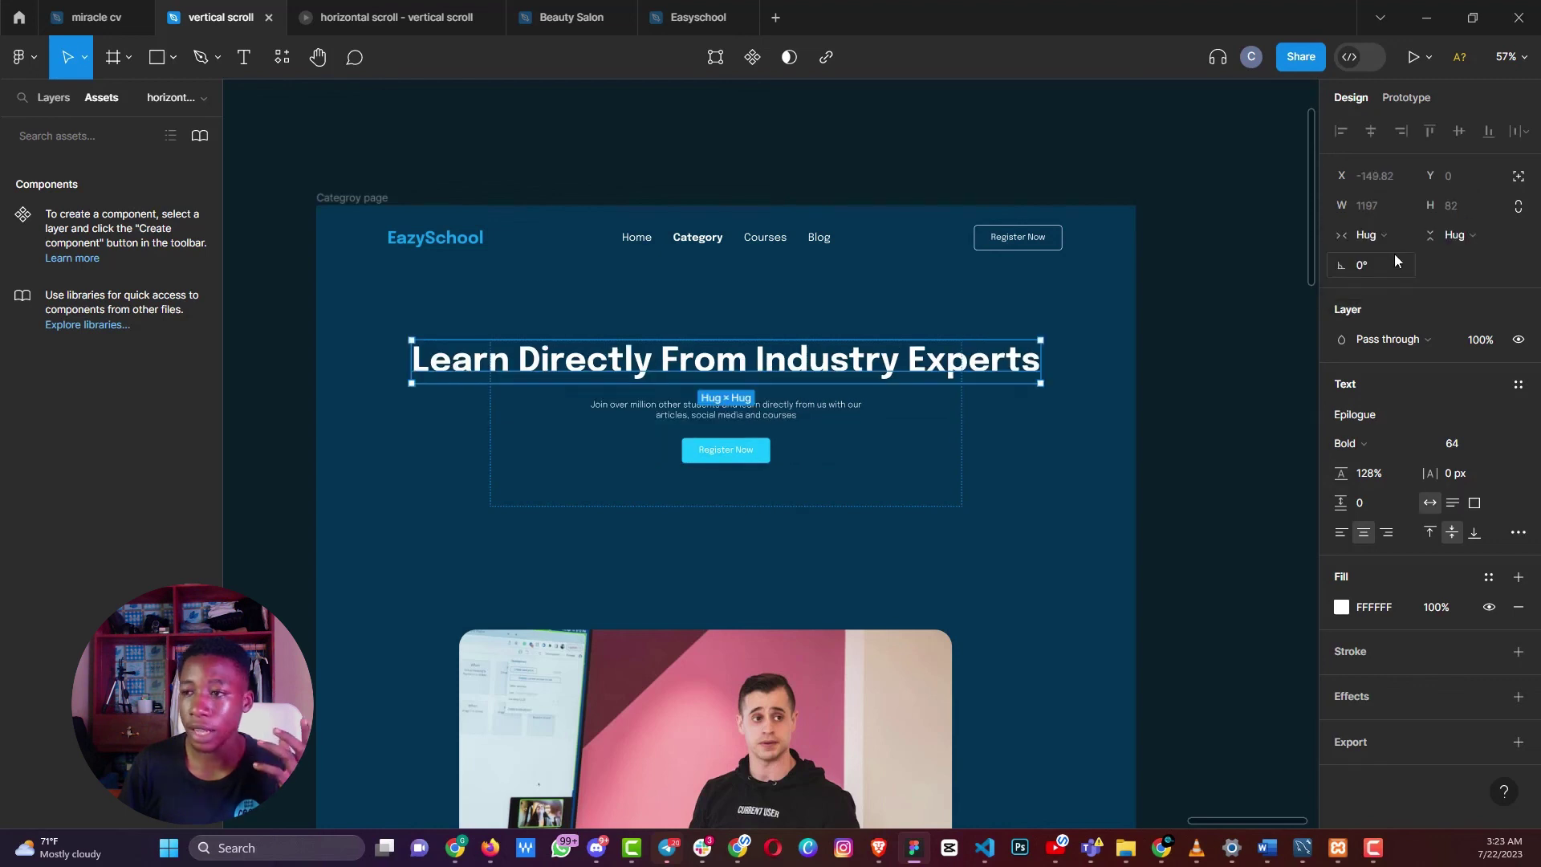
left_click(1388, 244)
left_click(1398, 255)
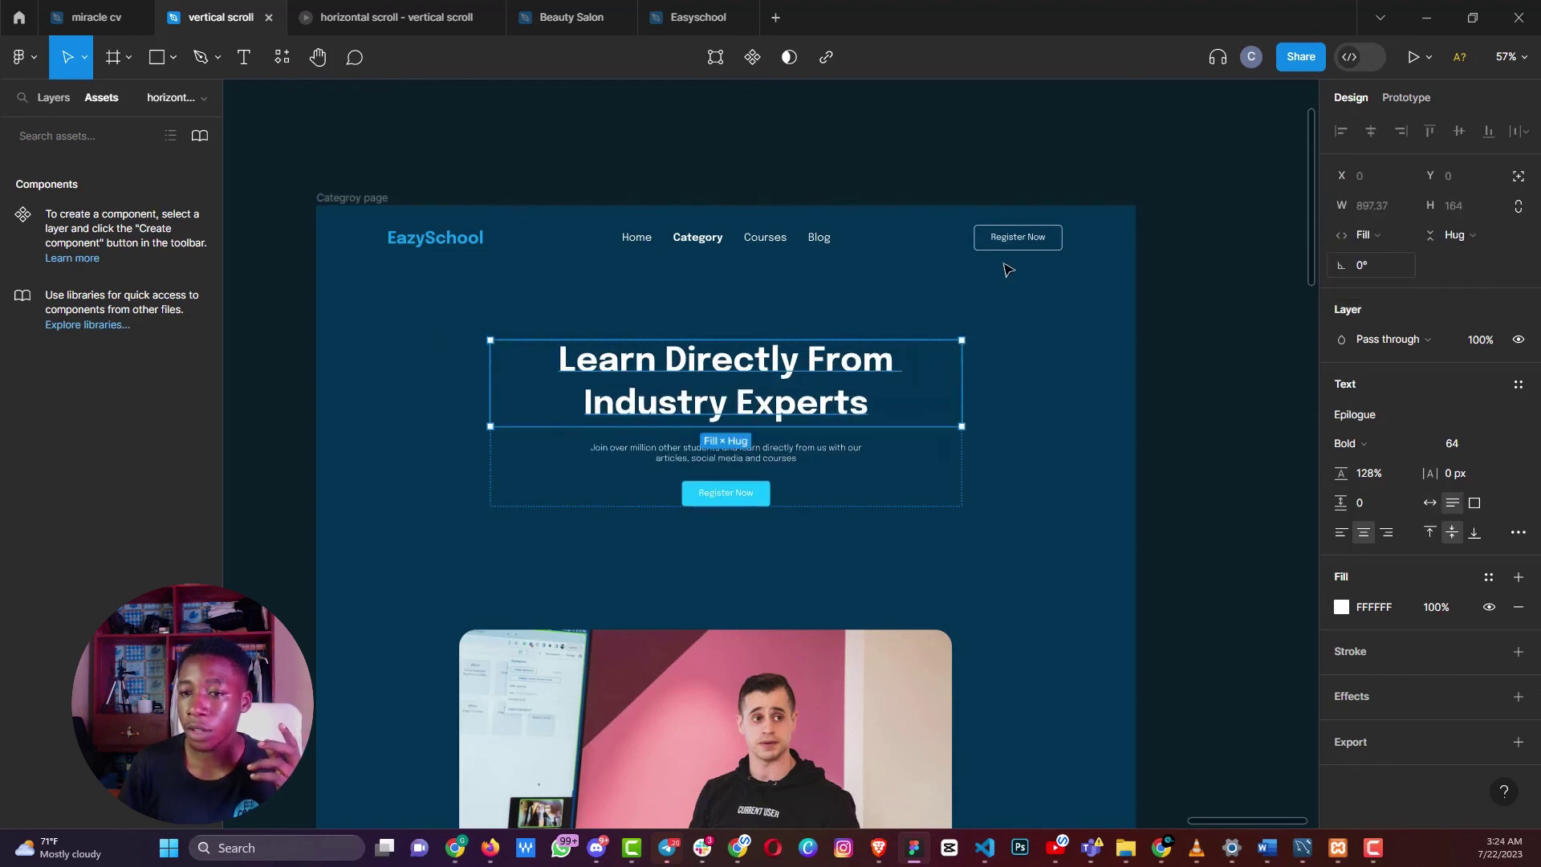
left_click(481, 249)
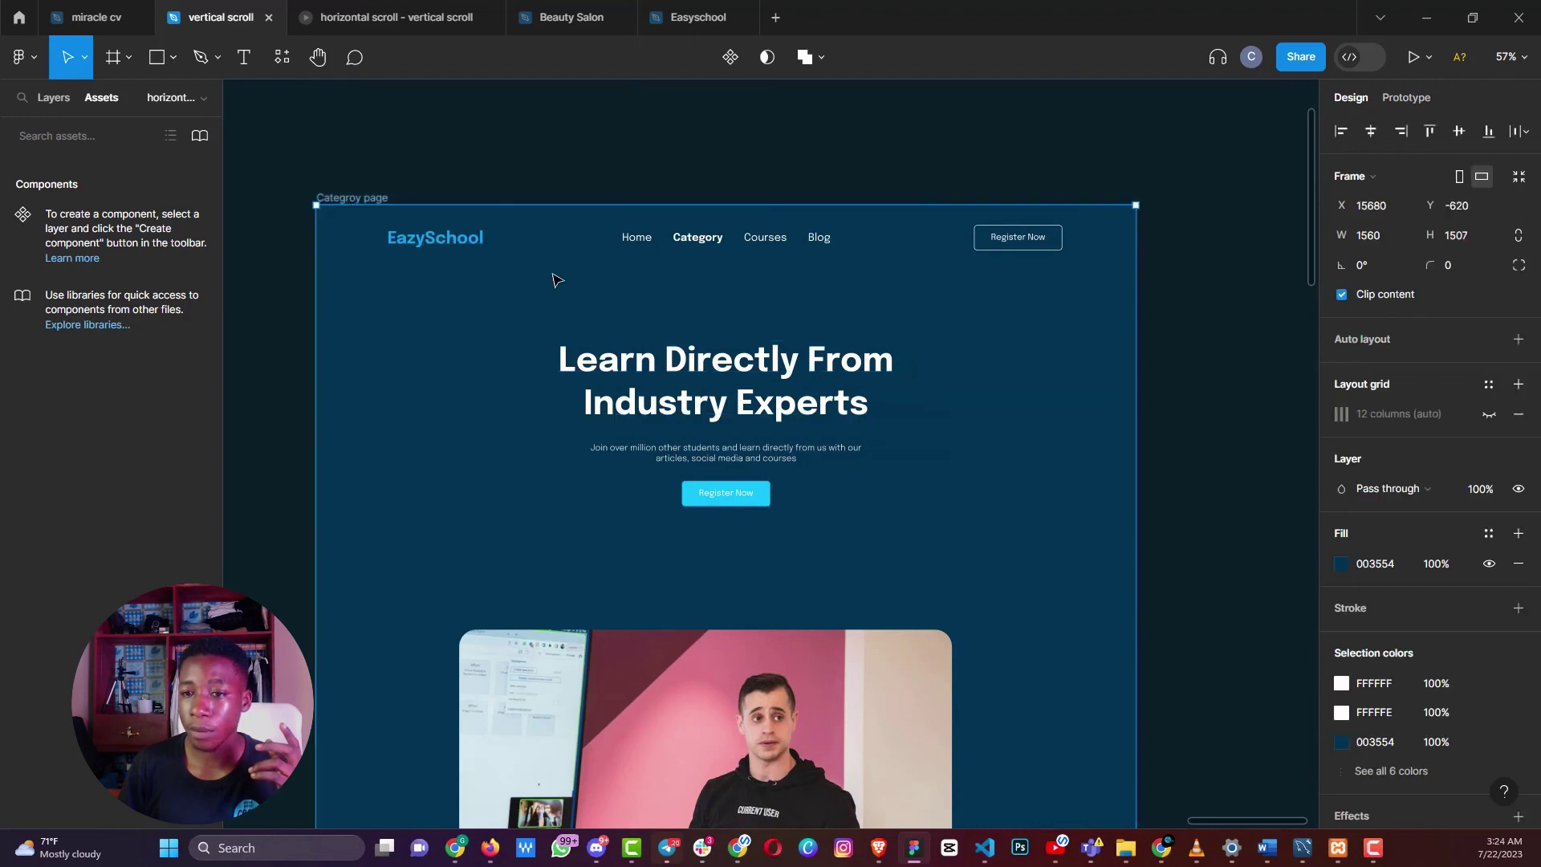
left_click(690, 373)
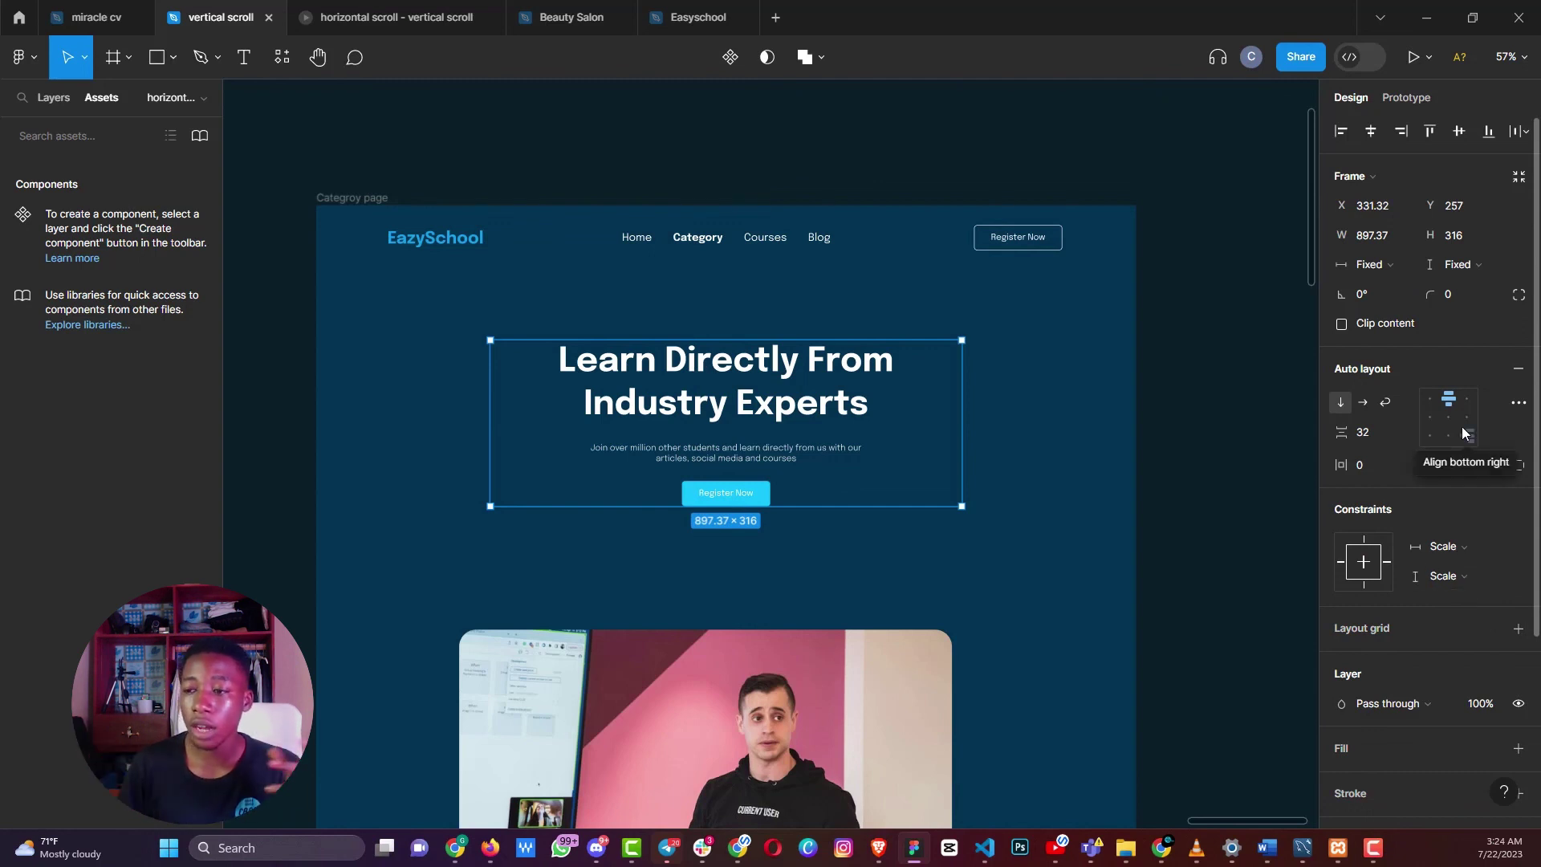
Resize the category page frame to 1458 wide, checking the hero stays centred
left_click(351, 198)
left_click_drag(1140, 382, 1201, 426)
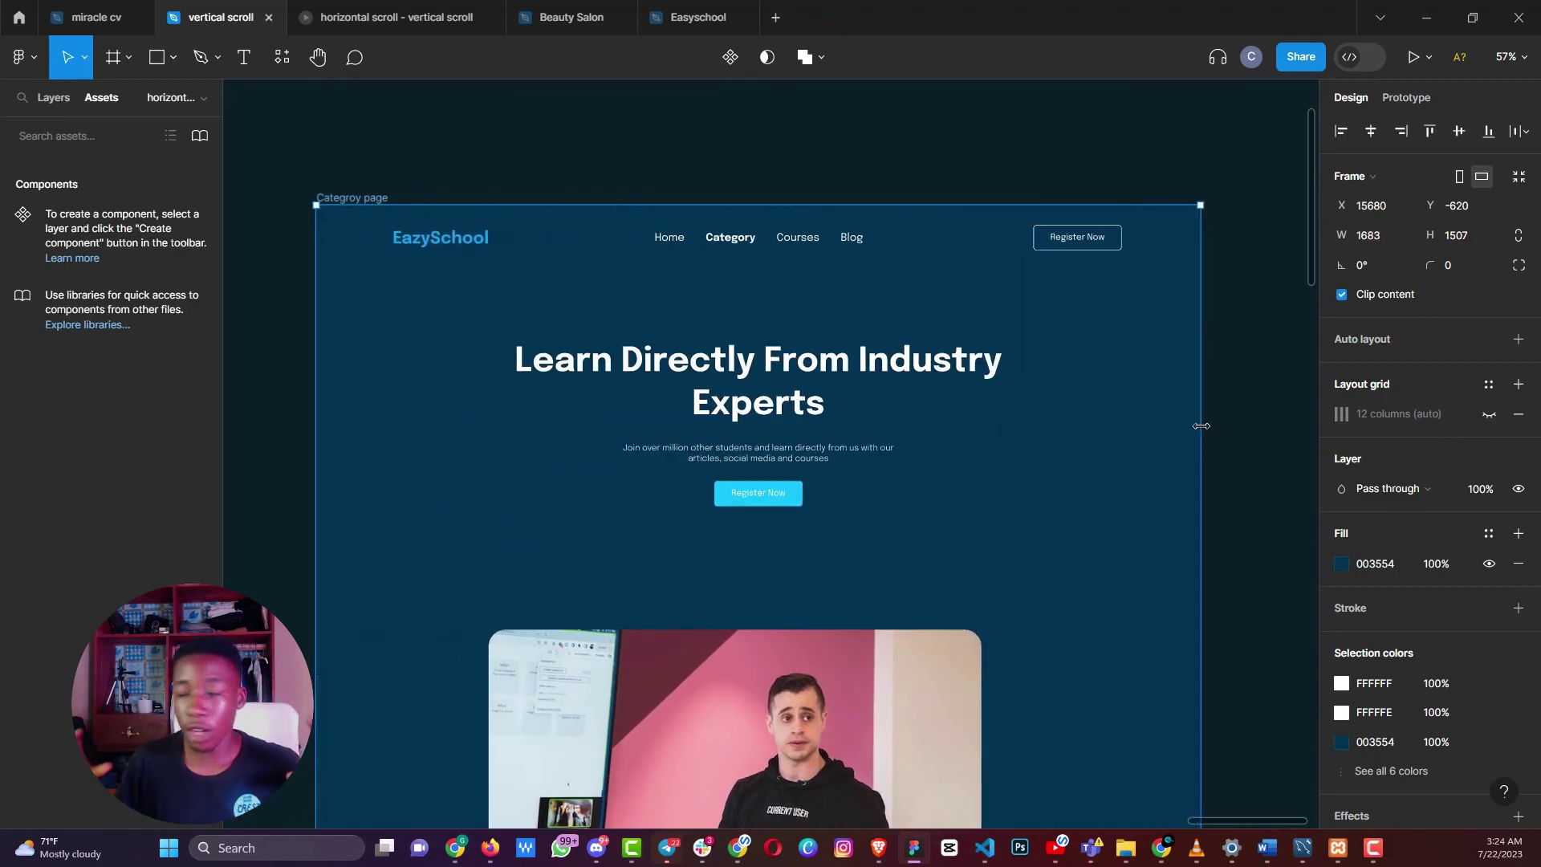
left_click_drag(1201, 425, 1084, 443)
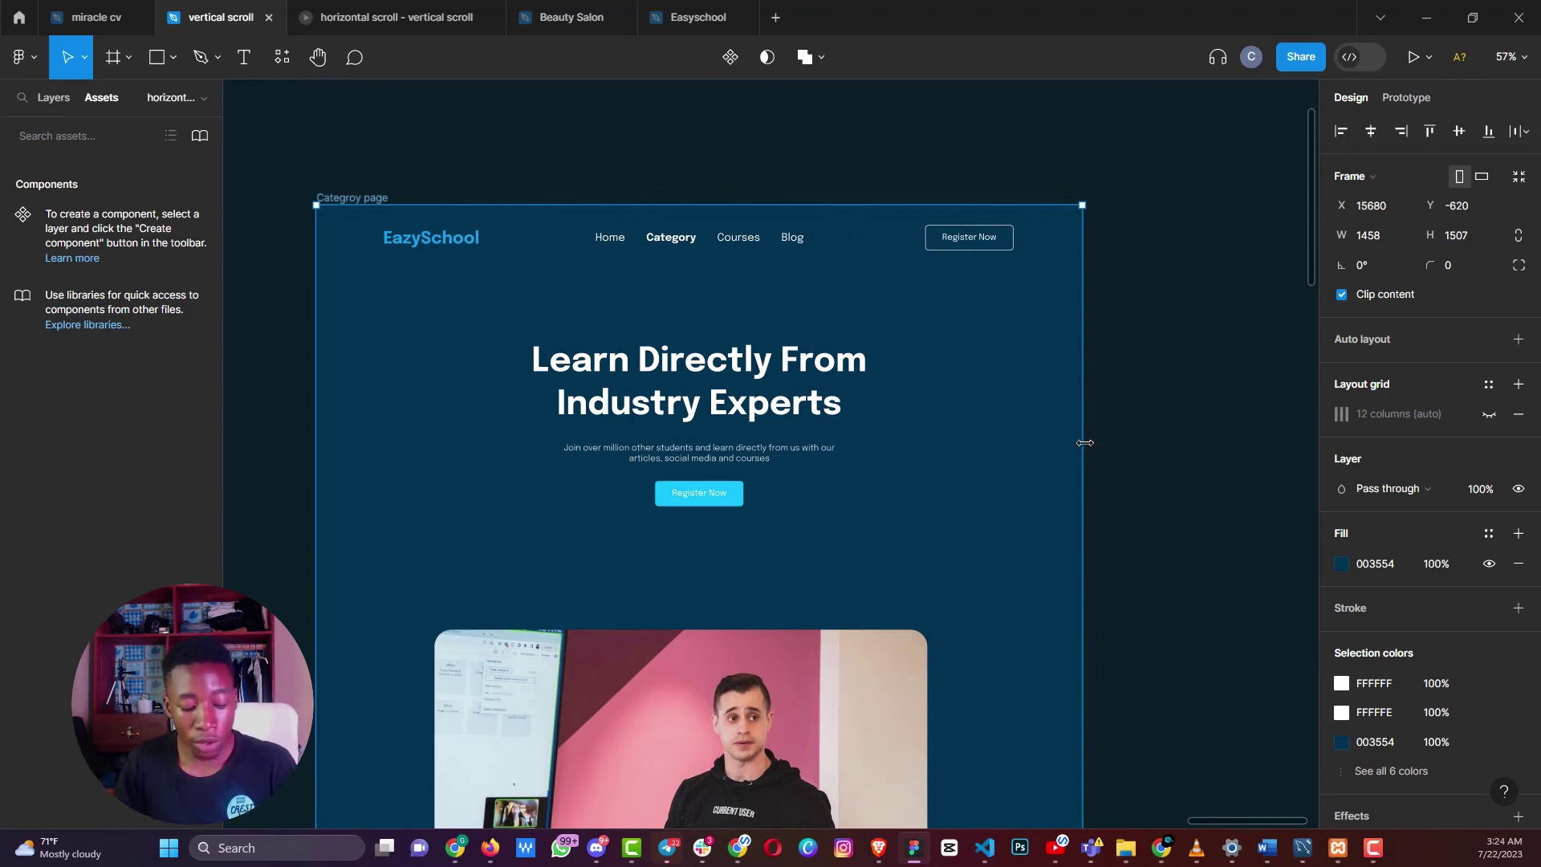
Duplicate the page frame beside the original and select the nav links group
key("ctrl+d")
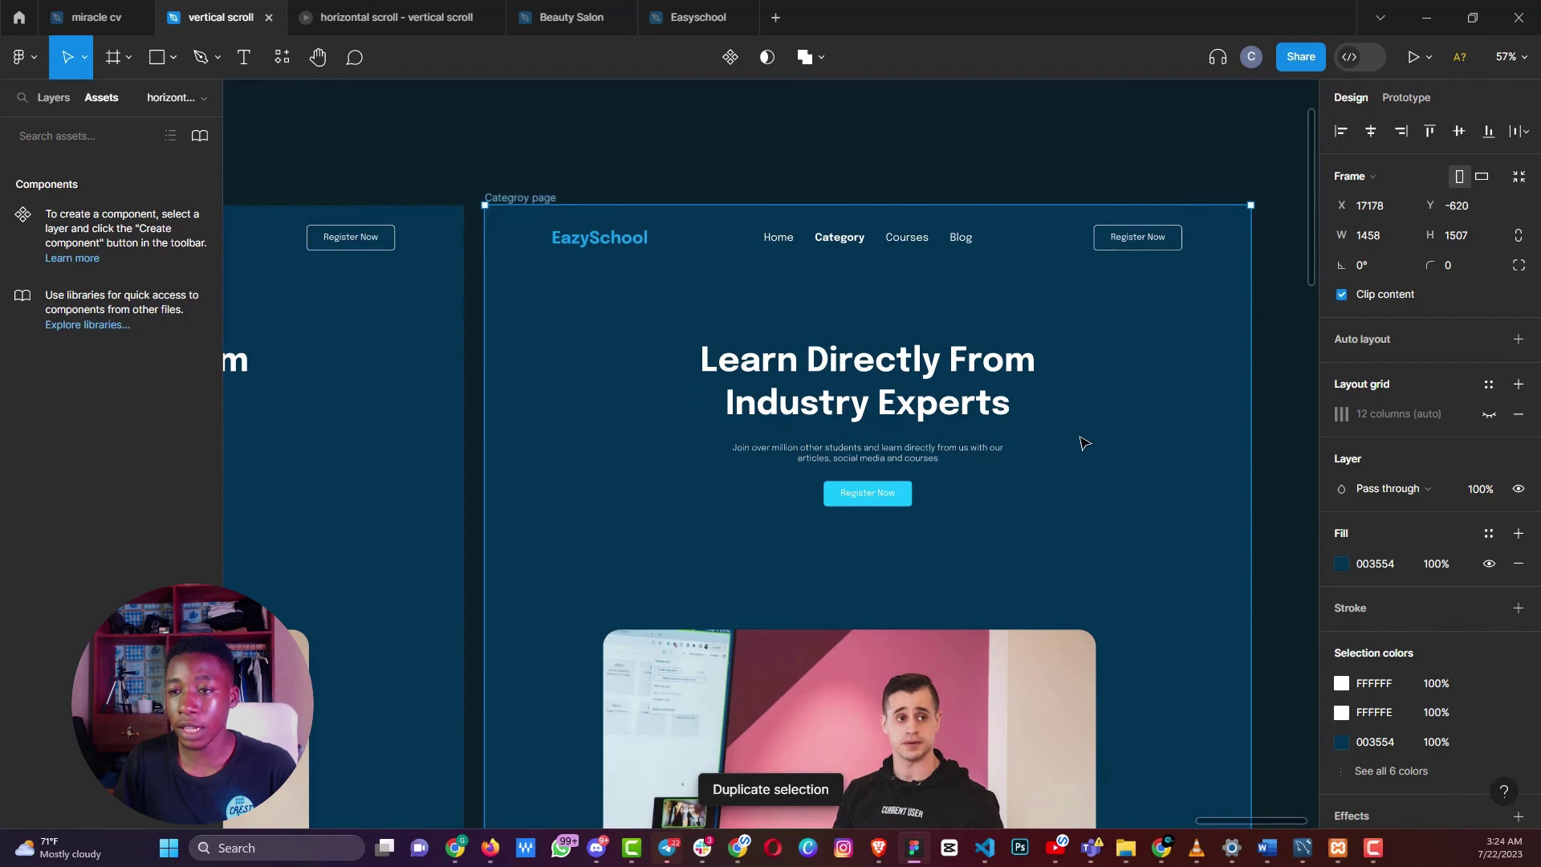
left_click(1380, 235)
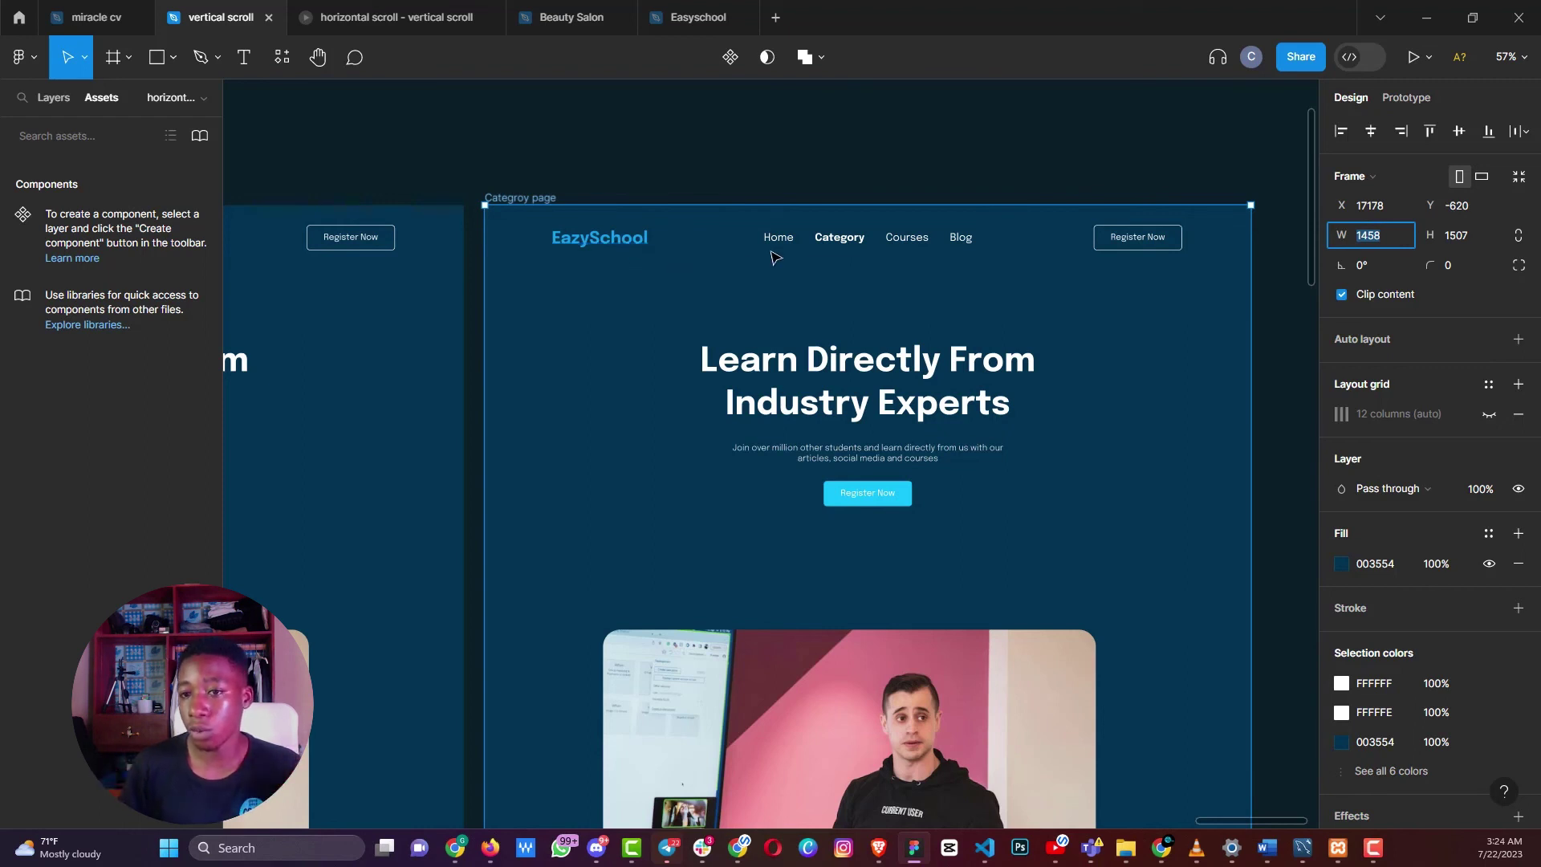
left_click(879, 249)
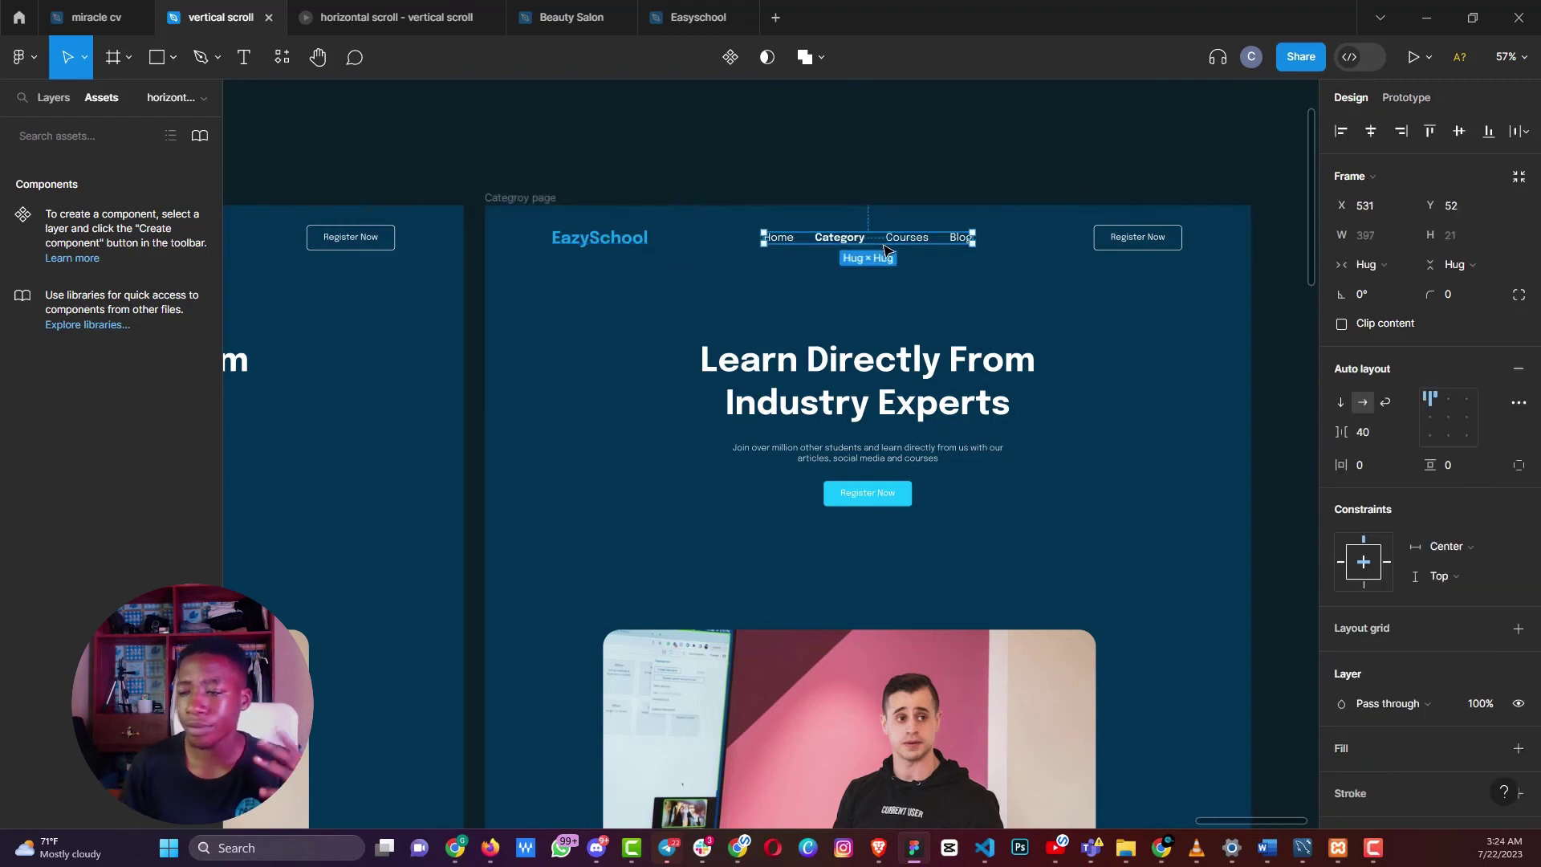